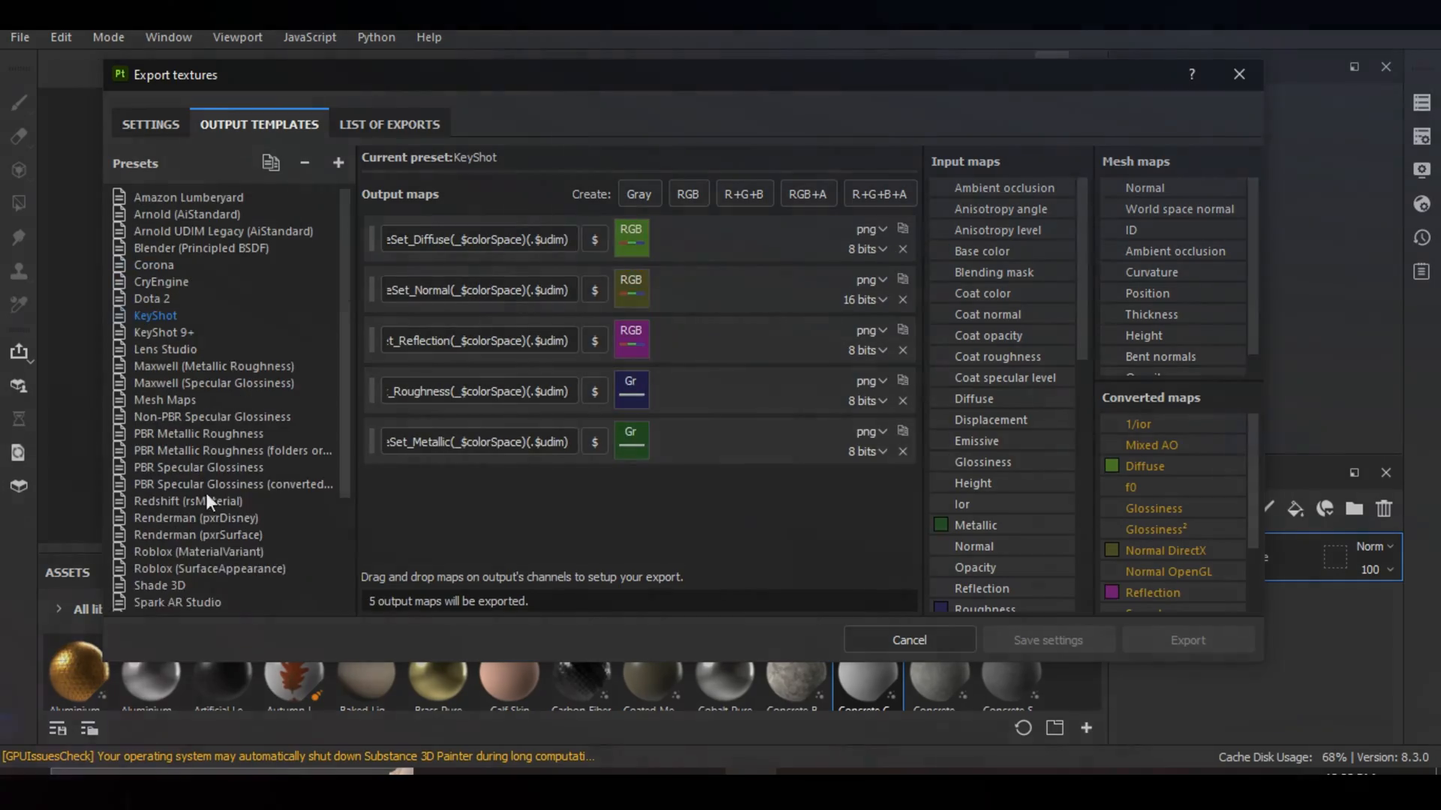
# Review the output maps of the Renderman (pxrDisney) and Unity HD Render Pipeline (Metallic Standard) presets.
pyautogui.click(248, 518)
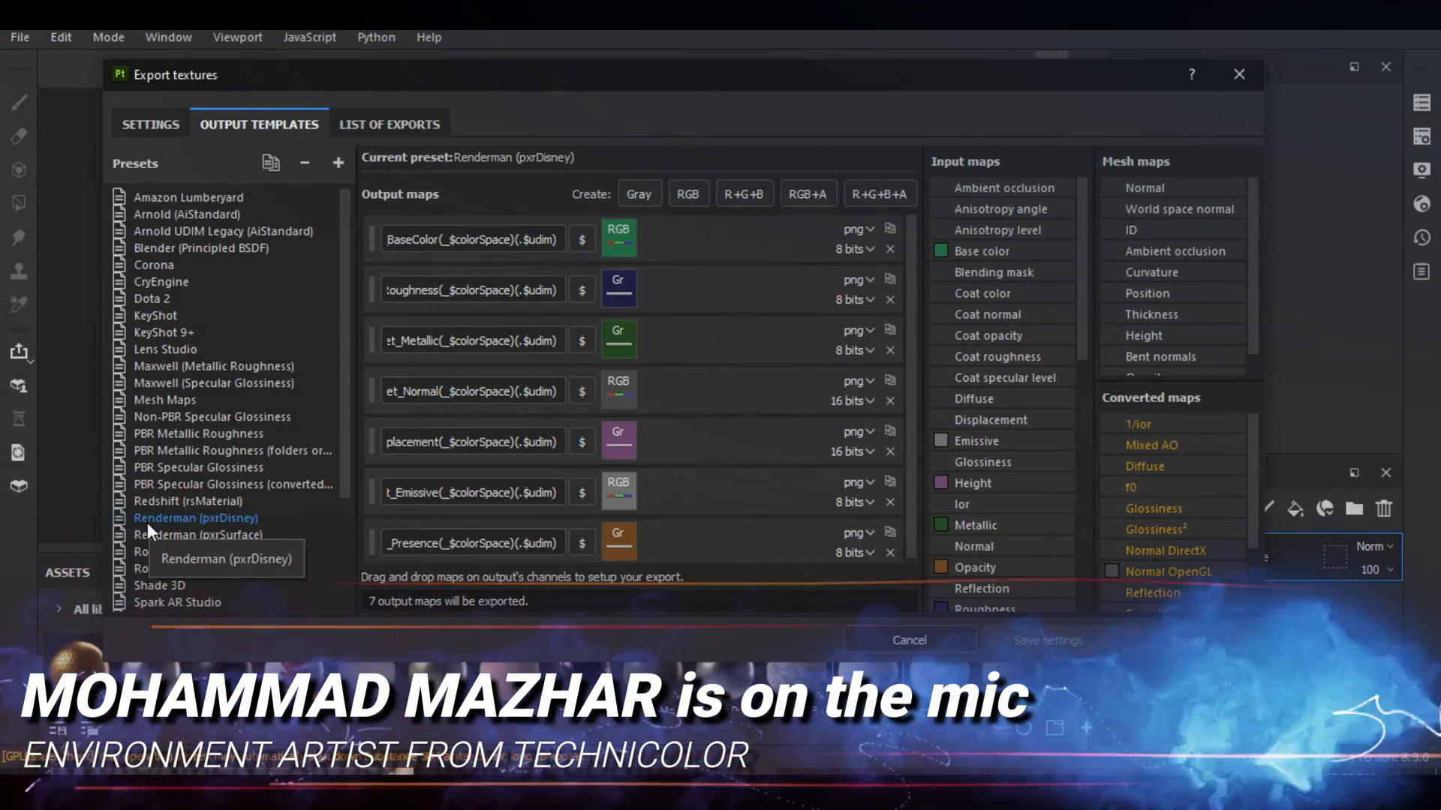
pyautogui.scroll(-3, 145, 523)
pyautogui.click(168, 467)
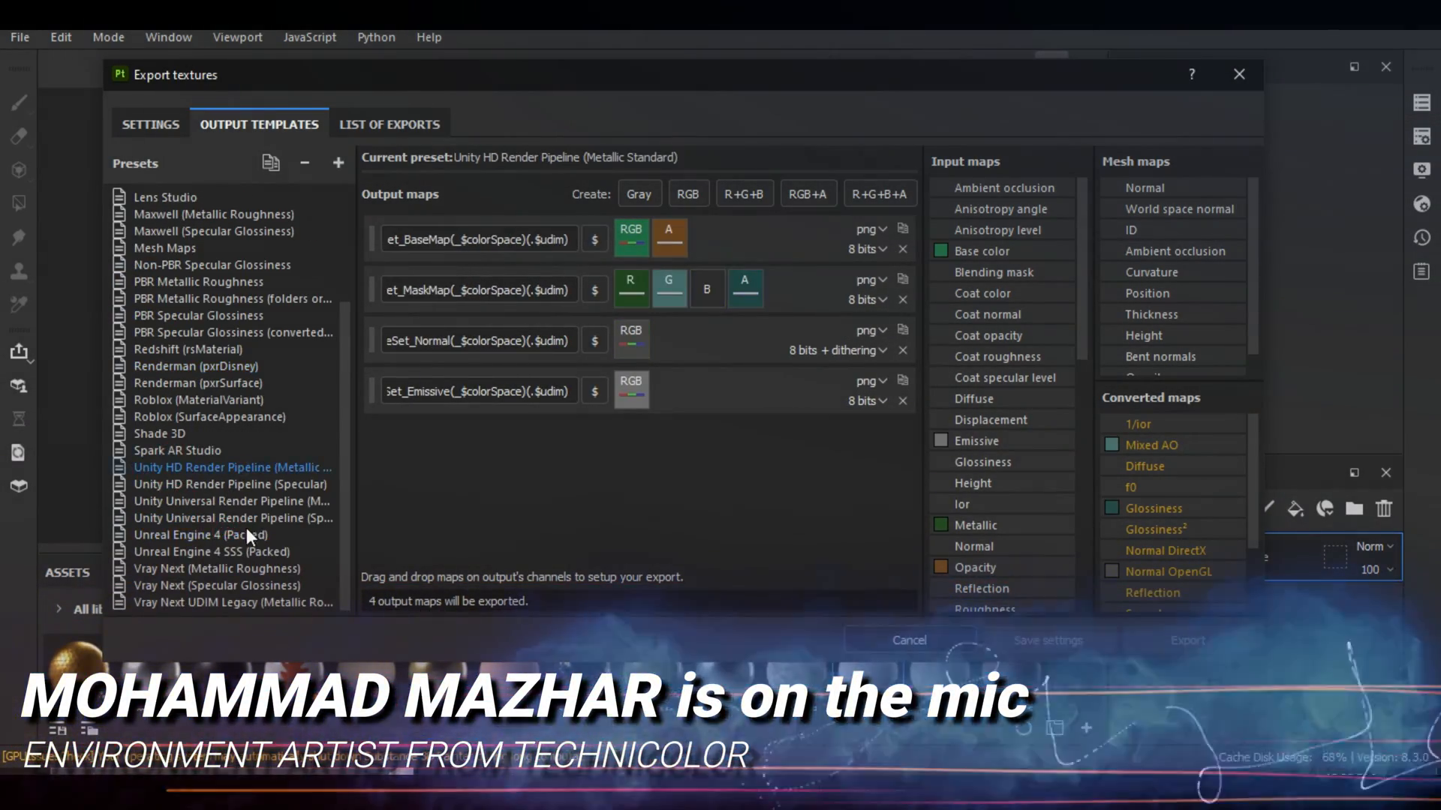
# Select the Arnold (AiStandard) preset and examine the names of its output maps.
pyautogui.scroll(3, 167, 370)
pyautogui.click(151, 214)
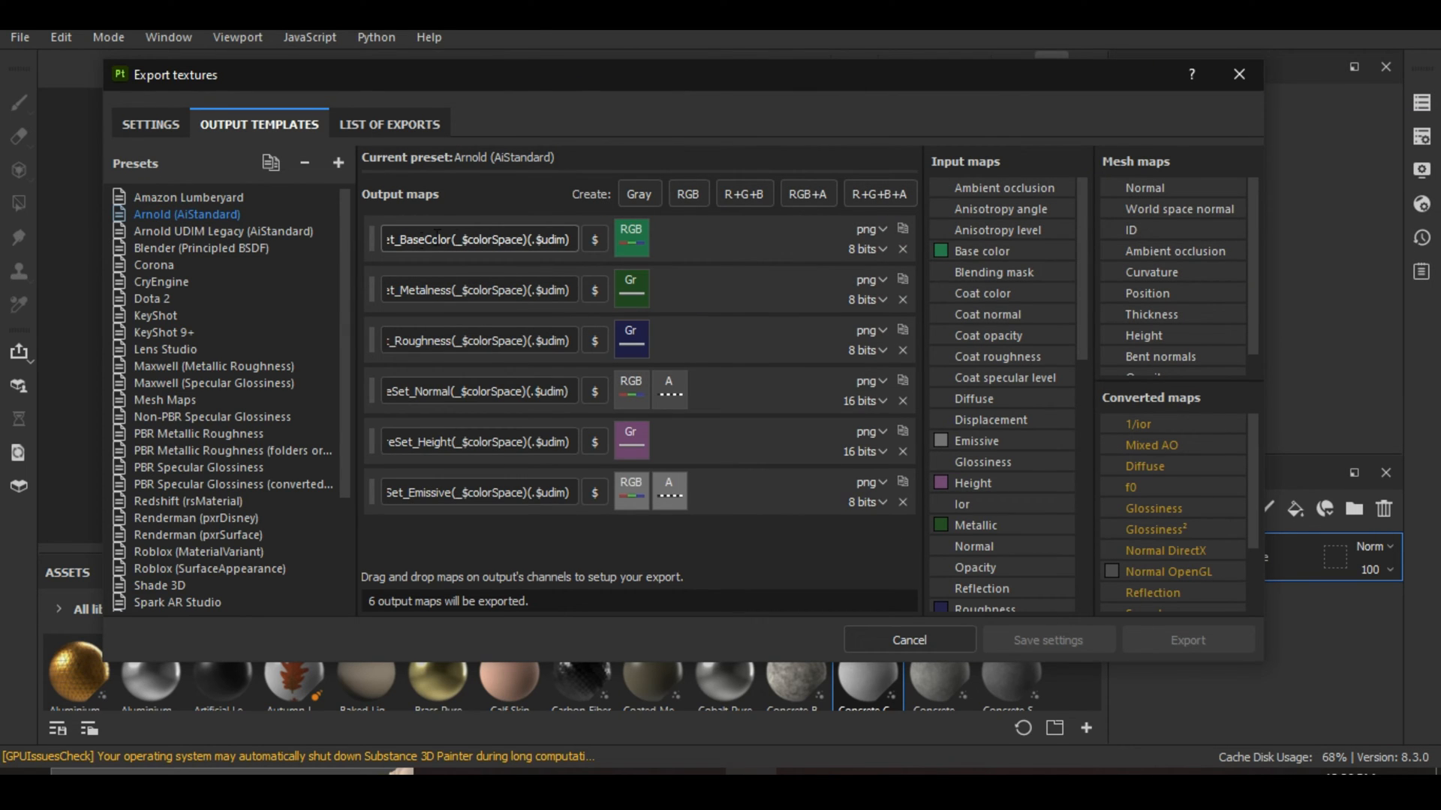
pyautogui.moveTo(395, 240); pyautogui.dragTo(452, 241)
pyautogui.moveTo(399, 290); pyautogui.dragTo(431, 291)
pyautogui.moveTo(401, 342); pyautogui.dragTo(443, 341)
pyautogui.moveTo(417, 390); pyautogui.dragTo(441, 392)
pyautogui.moveTo(411, 493); pyautogui.dragTo(446, 494)
pyautogui.click(543, 558)
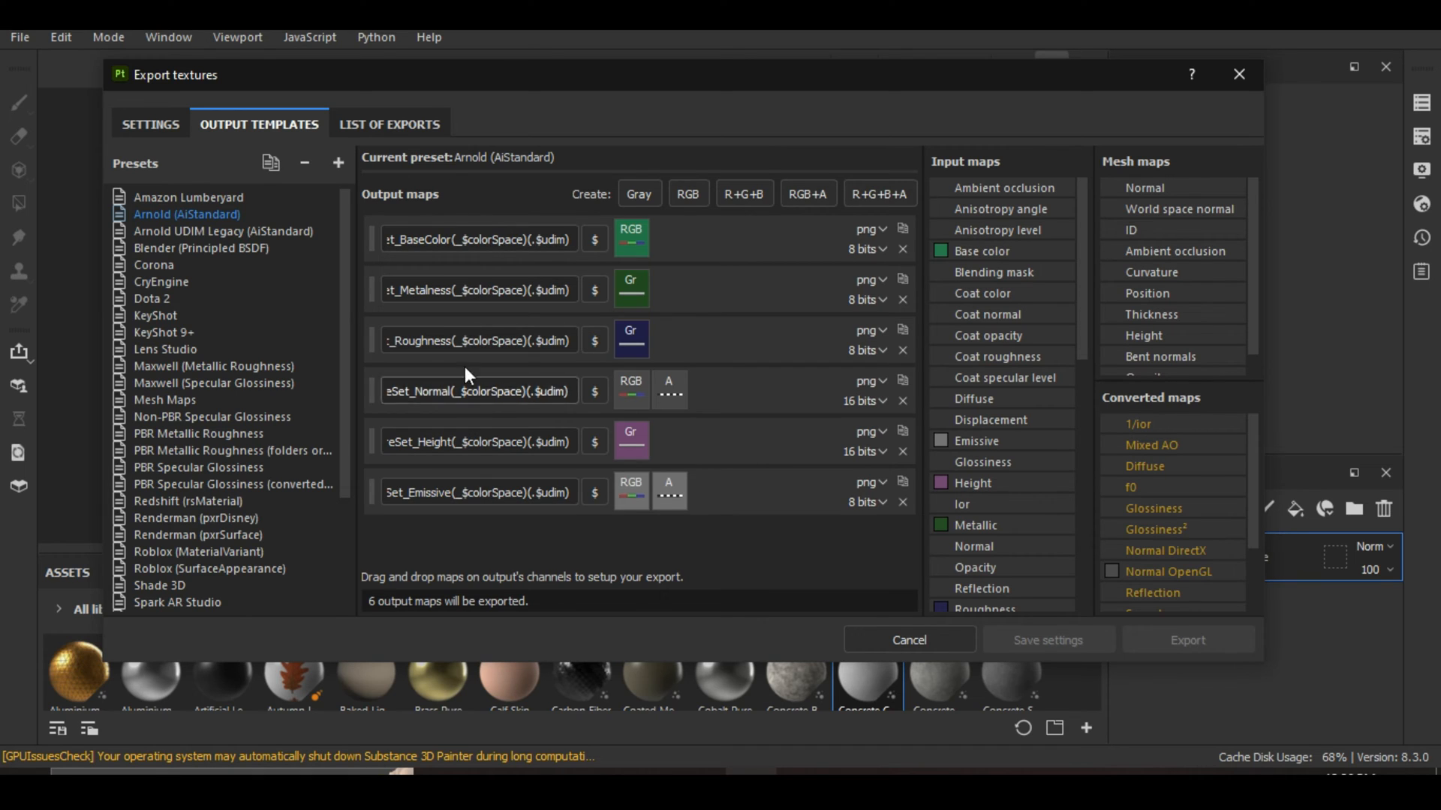
pyautogui.click(438, 347)
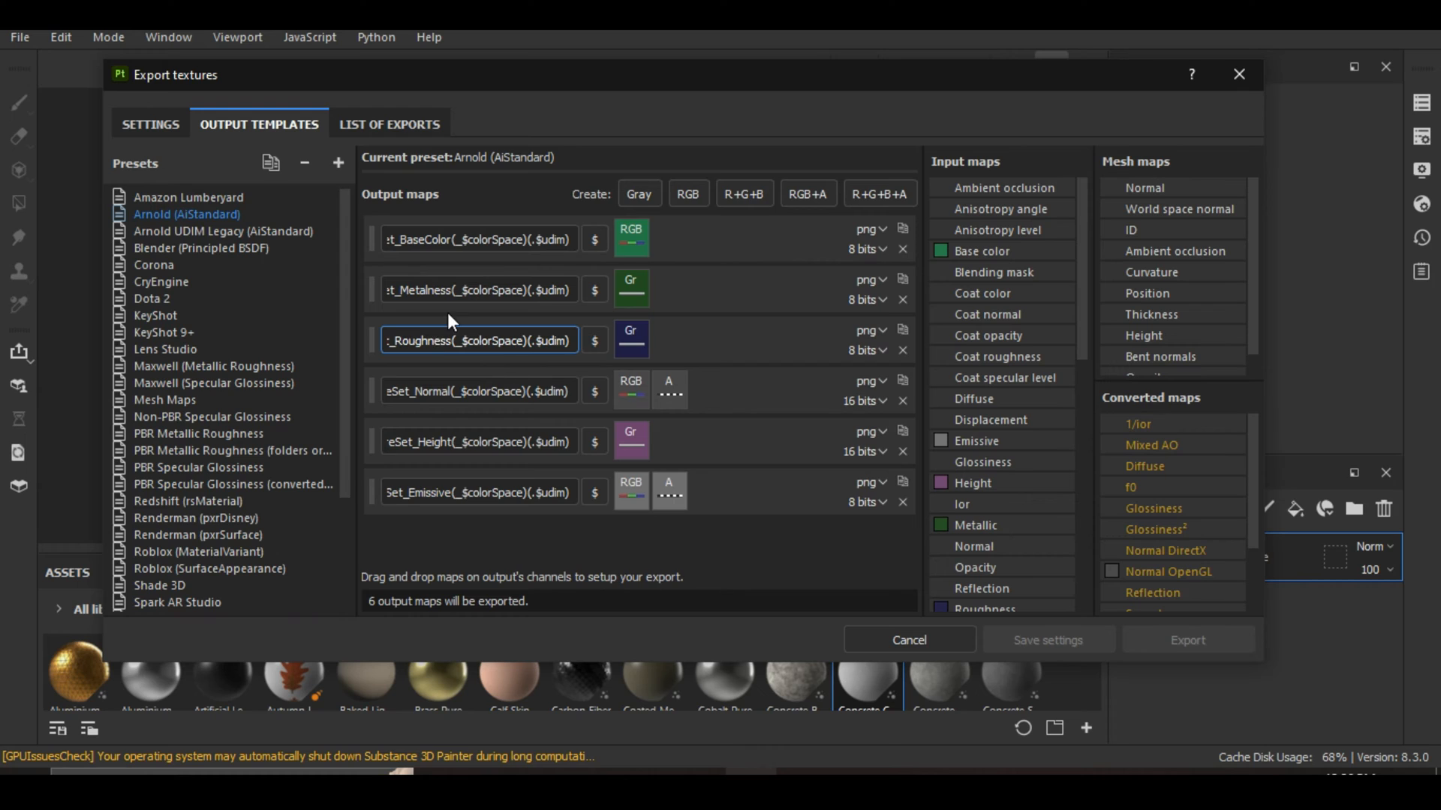
pyautogui.moveTo(428, 293); pyautogui.dragTo(394, 290)
pyautogui.moveTo(442, 341)
pyautogui.mouseDown()
pyautogui.moveTo(412, 342)
pyautogui.moveTo(424, 345)
pyautogui.mouseUp()
# Remove the Emissive and Height maps from the Arnold (AiStandard) preset and set the BaseColor map's file format to exr.
pyautogui.click(903, 502)
pyautogui.click(903, 451)
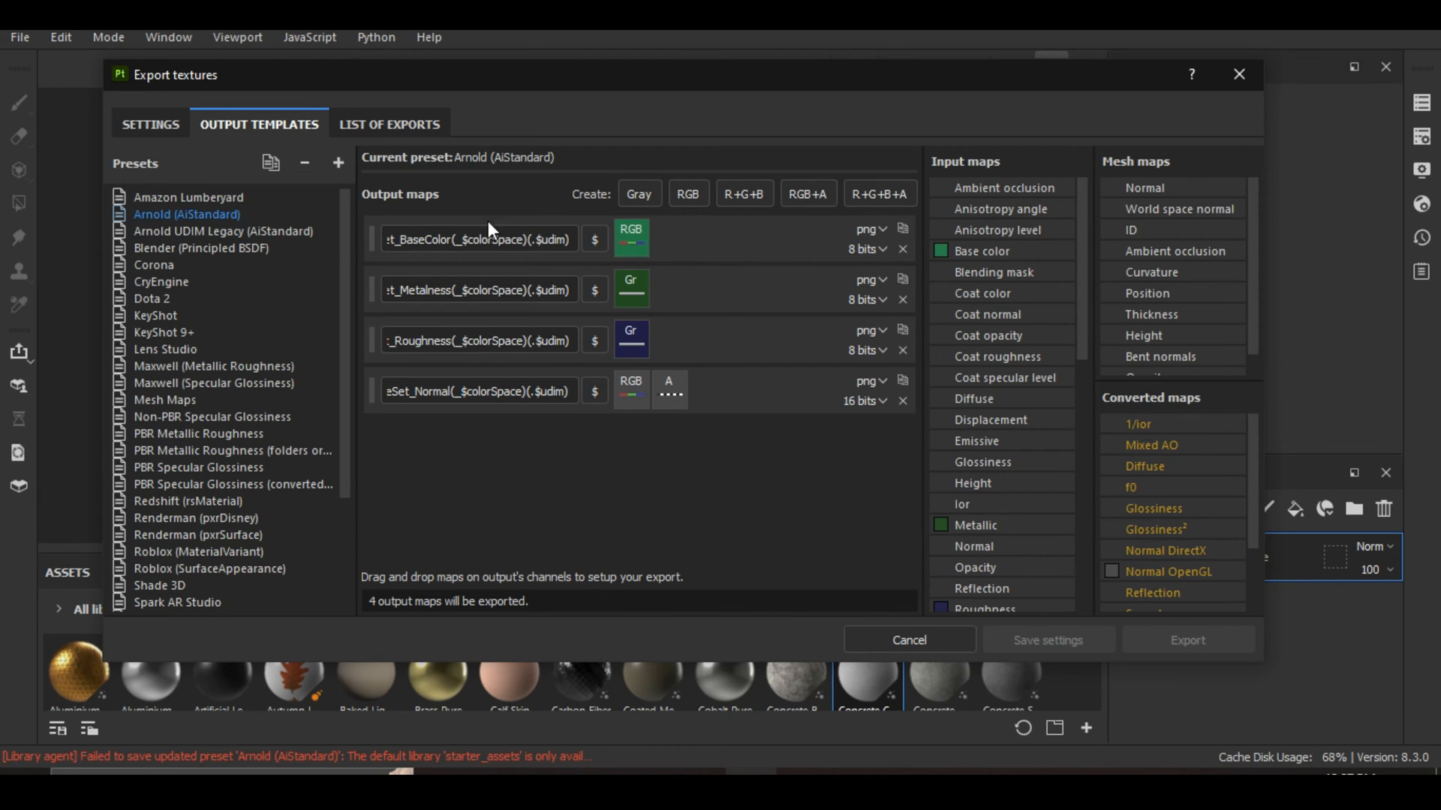
pyautogui.moveTo(441, 240); pyautogui.dragTo(399, 240)
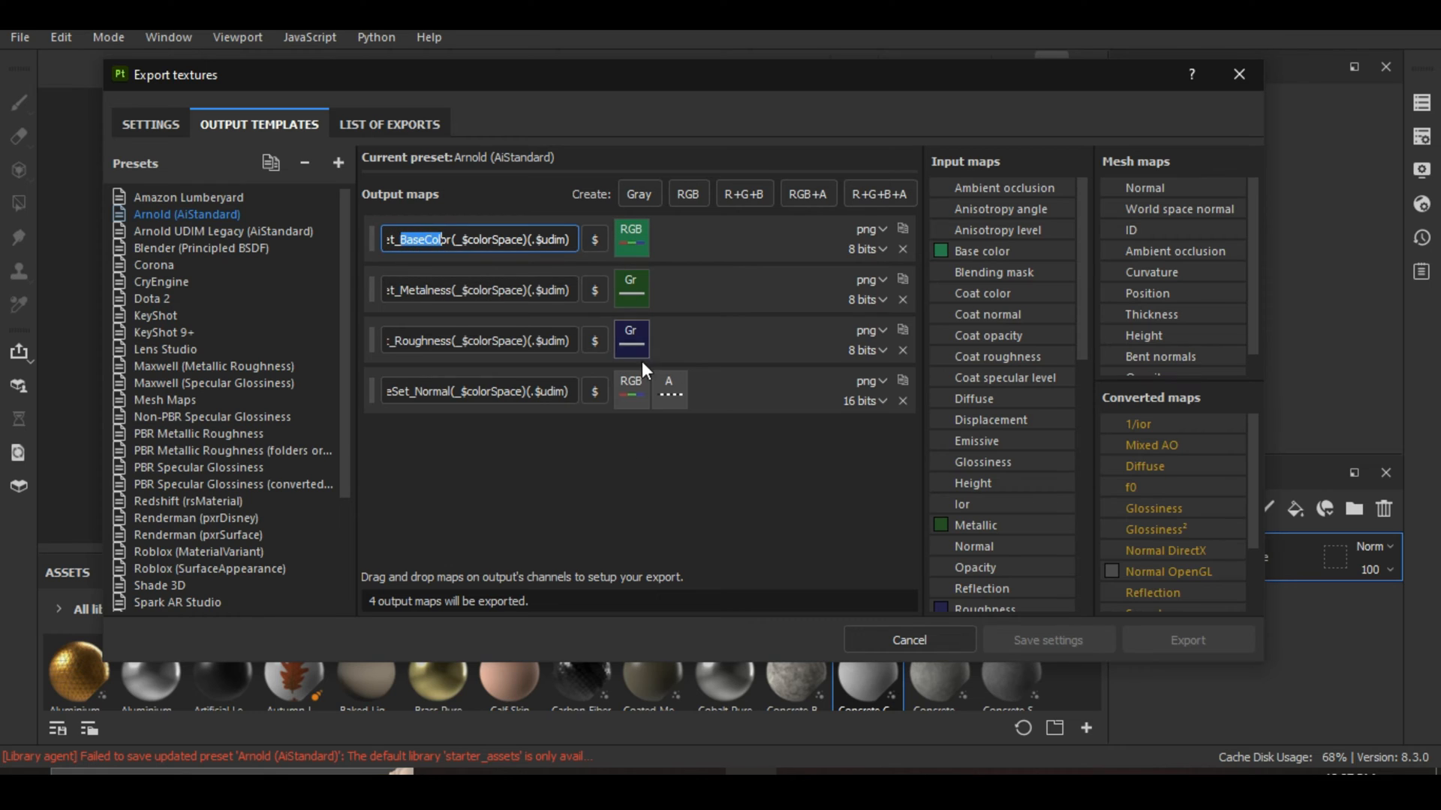
pyautogui.click(875, 230)
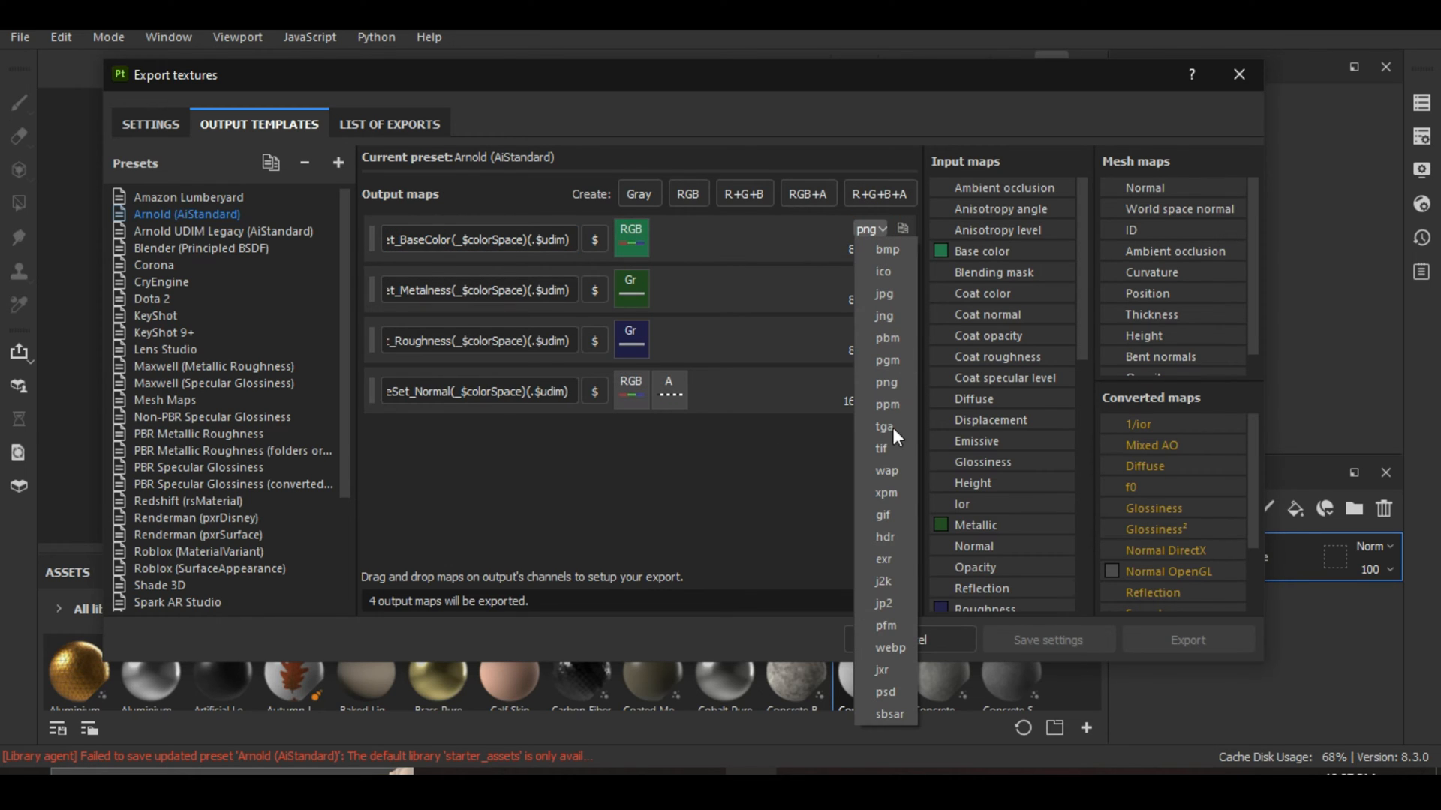
pyautogui.click(873, 563)
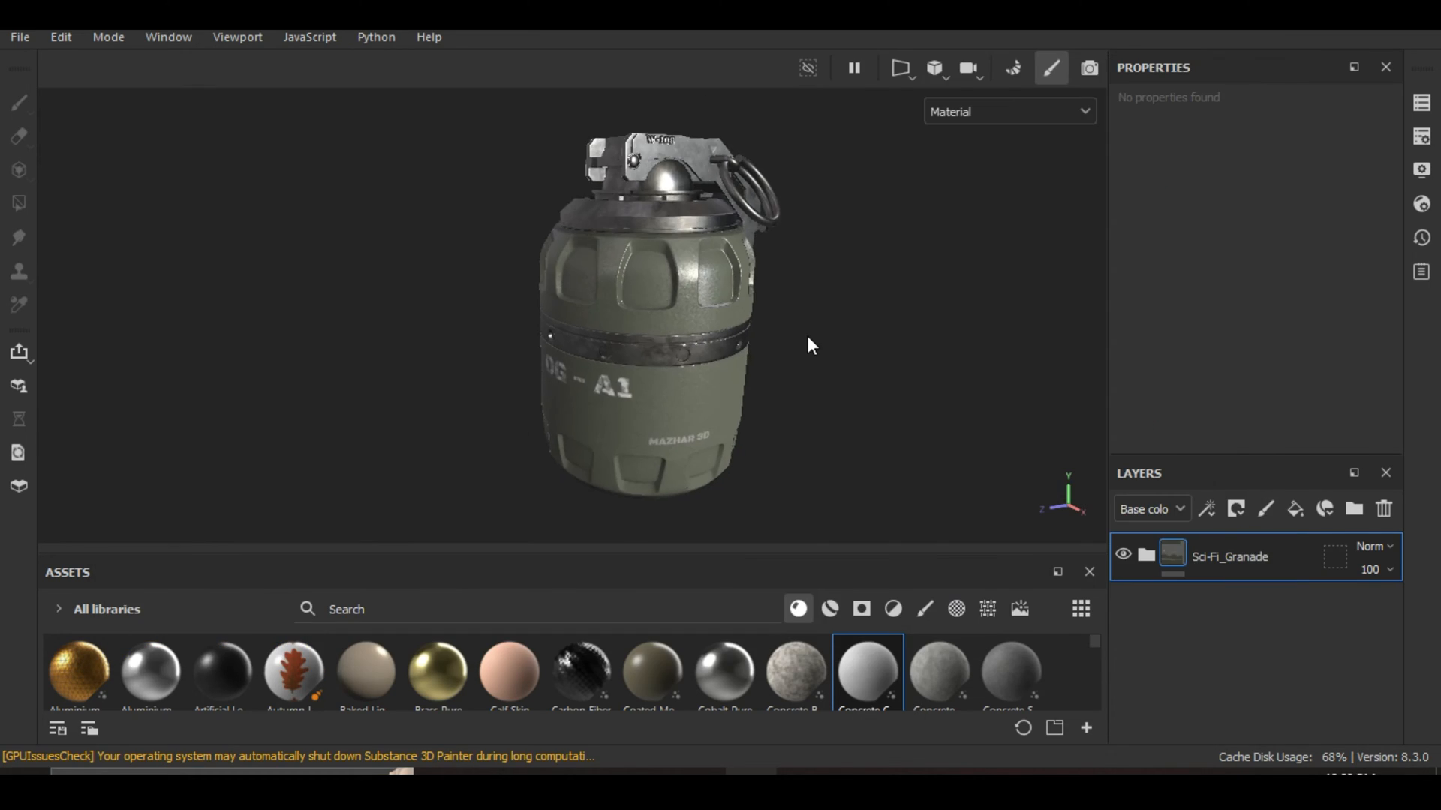
# Inspect the textured grenade from several angles and under different environment light directions.
pyautogui.keyDown('alt'); pyautogui.moveTo(807, 340); pyautogui.dragTo(488, 361); pyautogui.keyUp('alt')
pyautogui.scroll(-3, 641, 367)
pyautogui.keyDown('alt'); pyautogui.moveTo(607, 346); pyautogui.dragTo(588, 335, button='middle'); pyautogui.keyUp('alt')
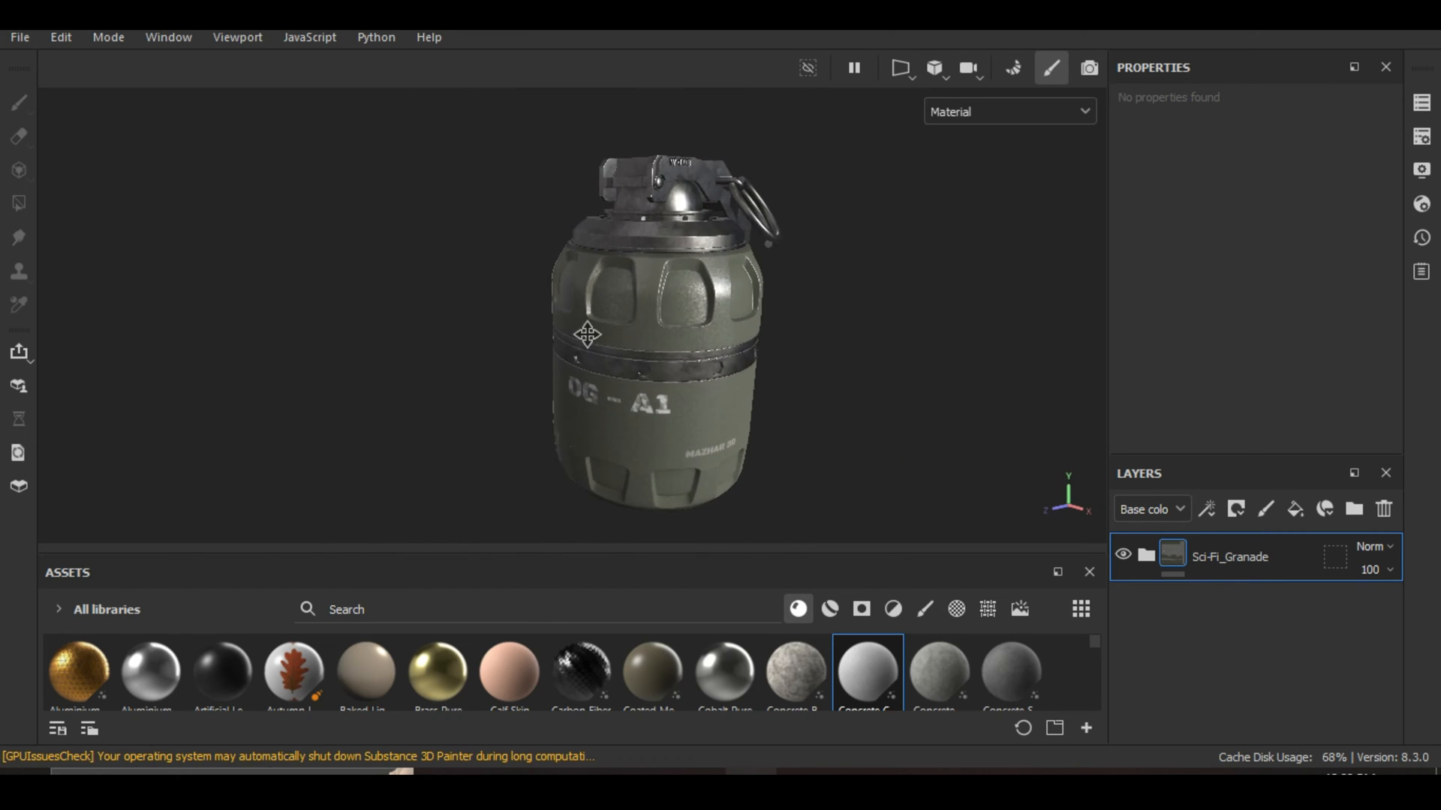
pyautogui.keyDown('alt'); pyautogui.moveTo(587, 334); pyautogui.dragTo(1003, 390); pyautogui.keyUp('alt')
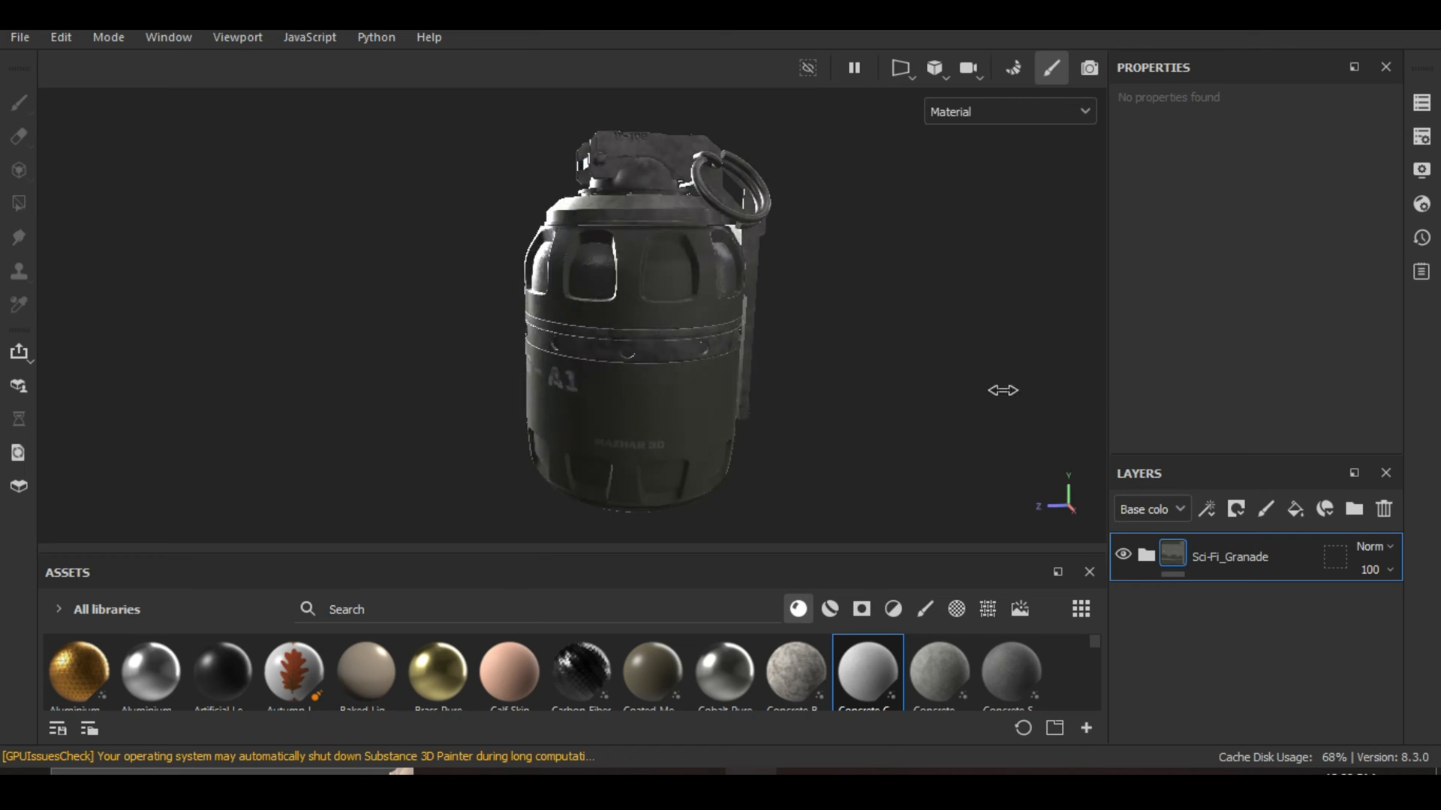
pyautogui.keyDown('shift'); pyautogui.moveTo(1003, 390); pyautogui.dragTo(818, 363, button='right'); pyautogui.keyUp('shift')
pyautogui.keyDown('alt'); pyautogui.moveTo(817, 363); pyautogui.dragTo(918, 364); pyautogui.keyUp('alt')
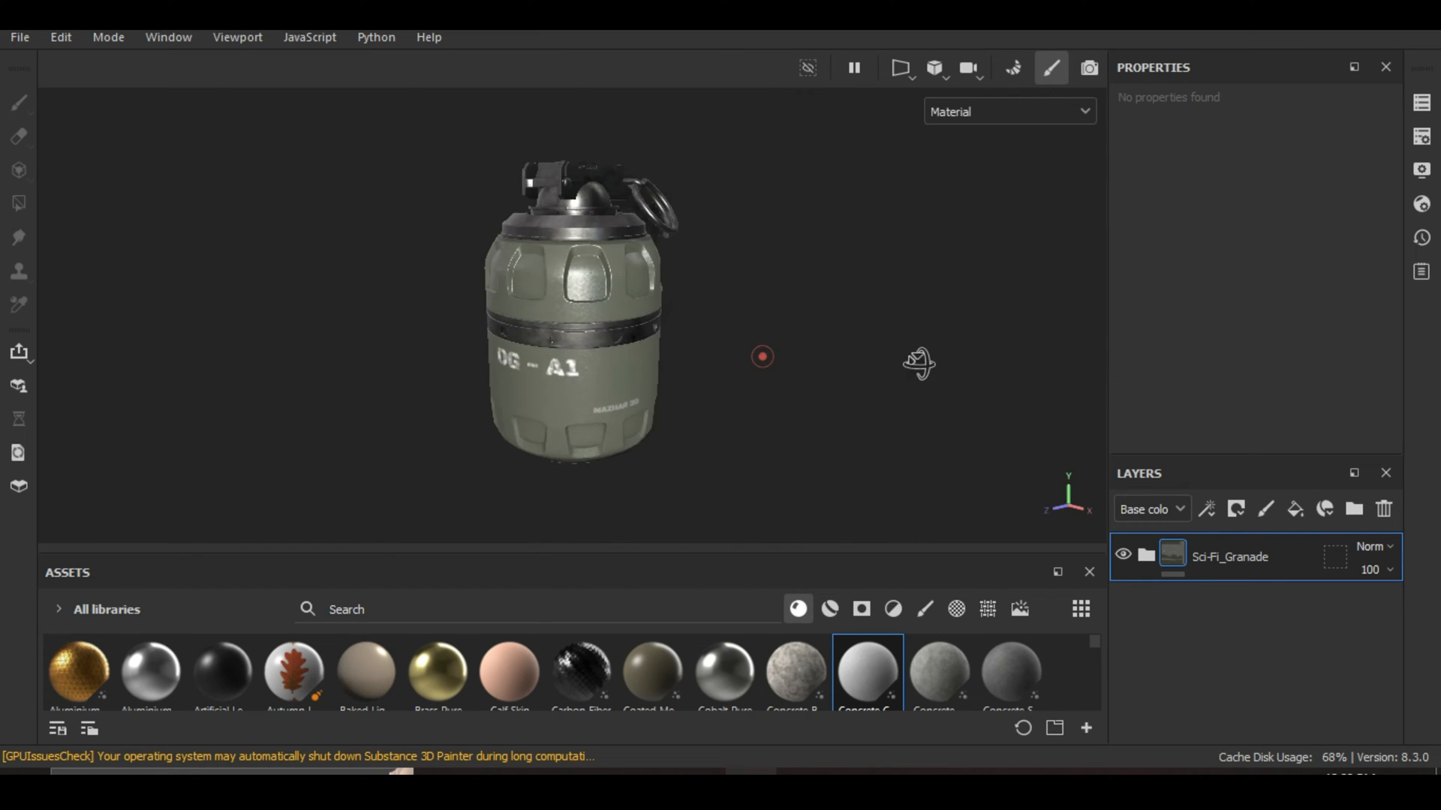
pyautogui.scroll(3, 714, 318)
pyautogui.keyDown('alt'); pyautogui.moveTo(715, 318); pyautogui.dragTo(741, 340, button='middle'); pyautogui.keyUp('alt')
pyautogui.scroll(-2, 741, 339)
pyautogui.keyDown('alt'); pyautogui.moveTo(789, 326); pyautogui.dragTo(754, 334); pyautogui.keyUp('alt')
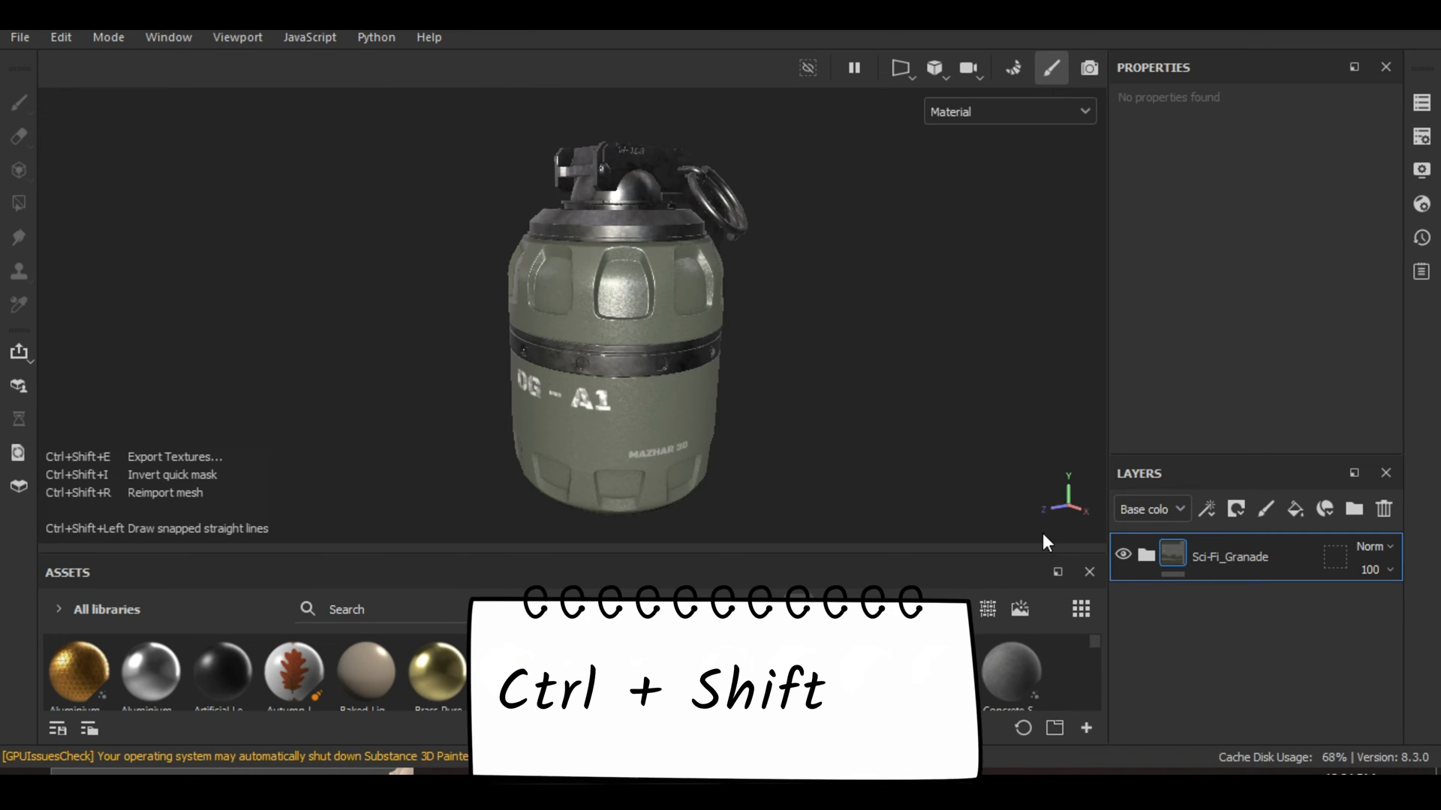
# Open the texture export window and reposition it so that all its settings are visible.
pyautogui.hotkey('ctrl', 'shift', 'e')
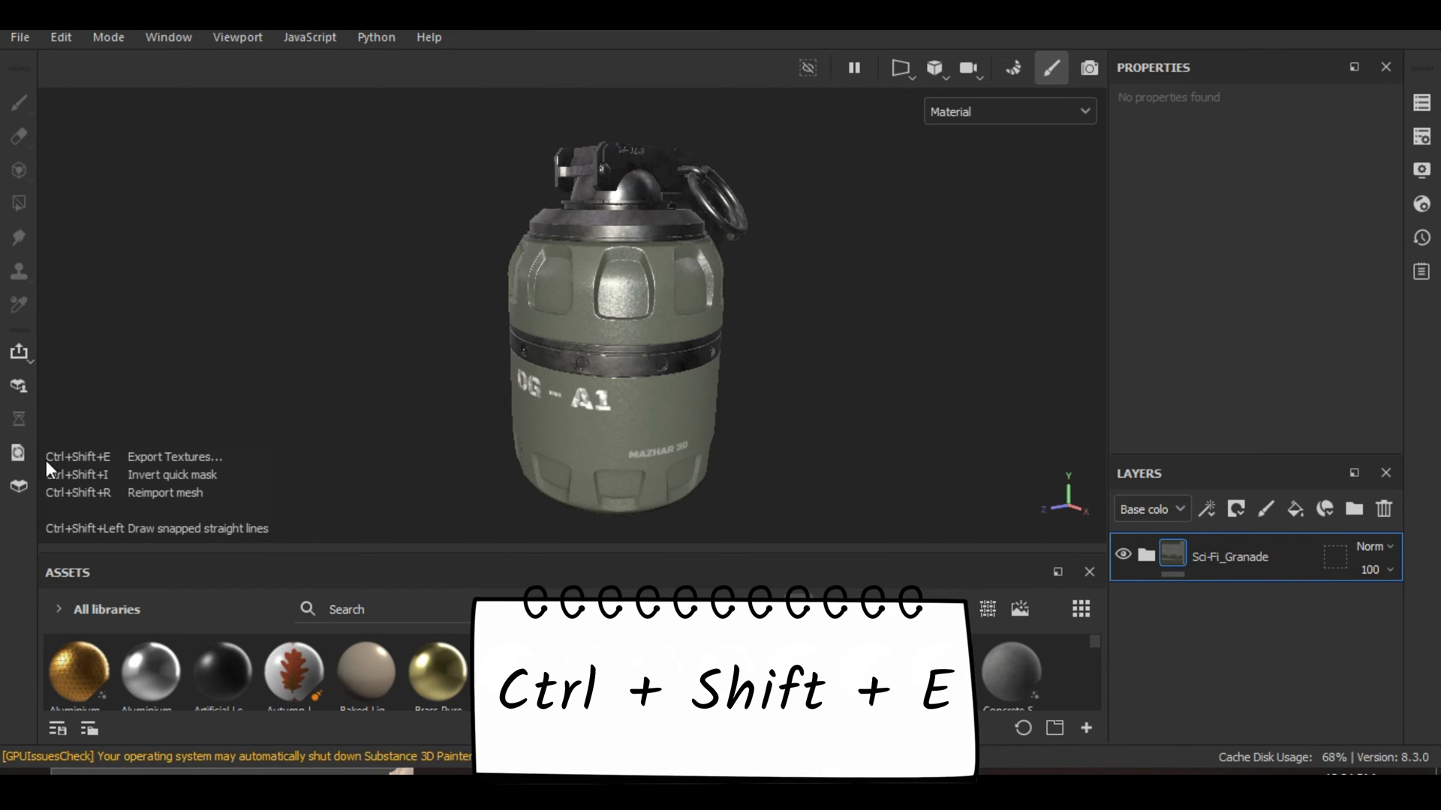
pyautogui.hotkey('ctrl', 'shift', 'e')
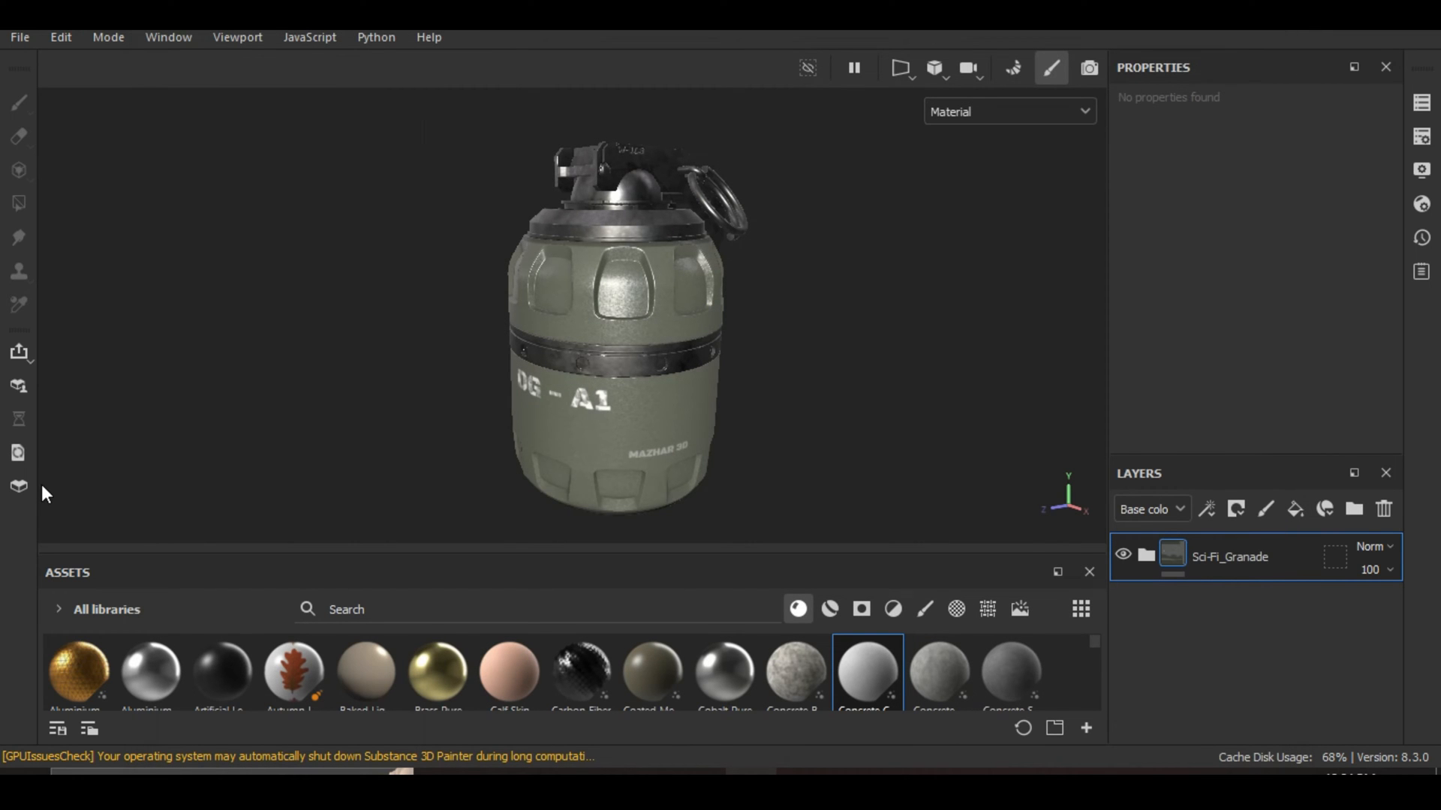
pyautogui.hotkey('ctrl', 'shift')
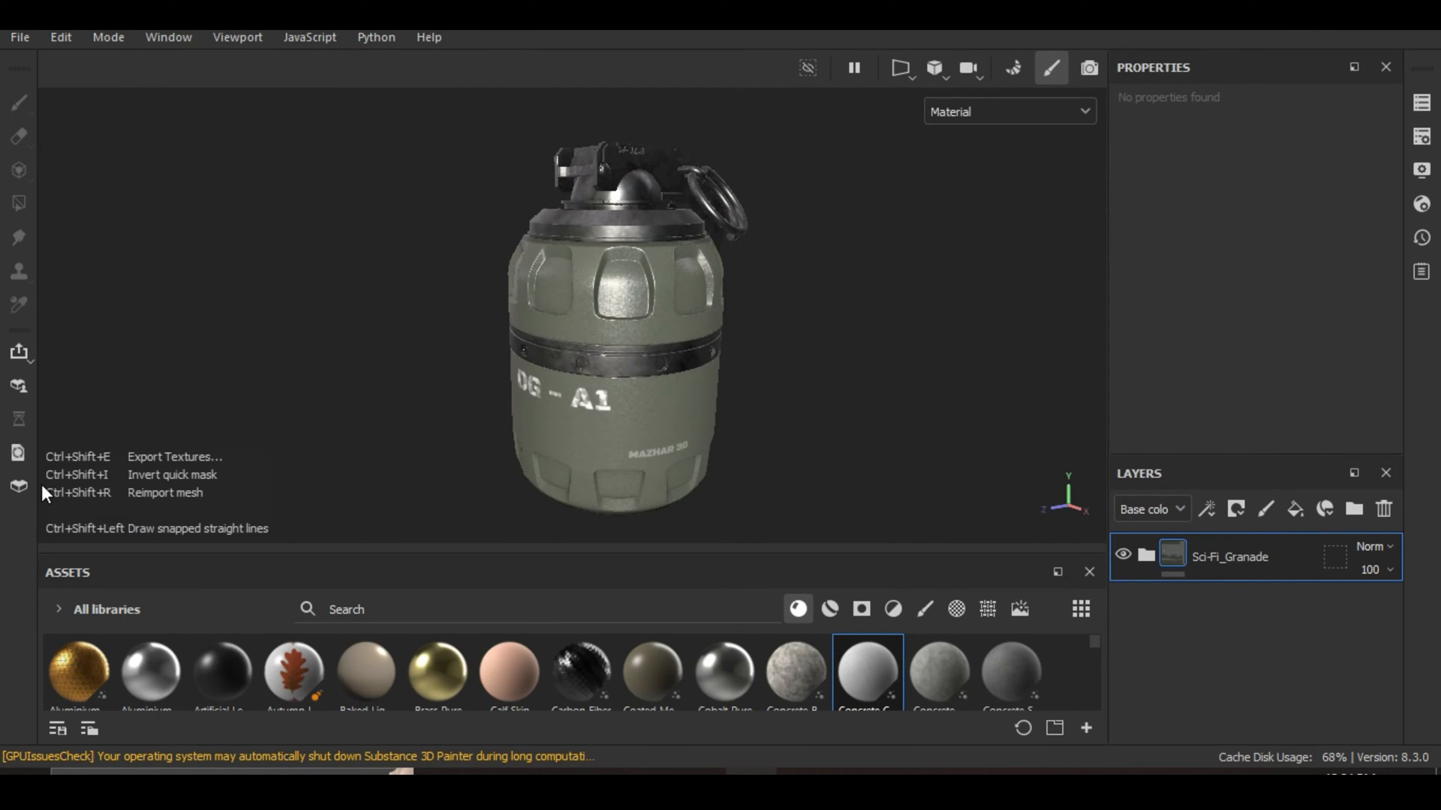
pyautogui.hotkey('ctrl', 'shift', 'e')
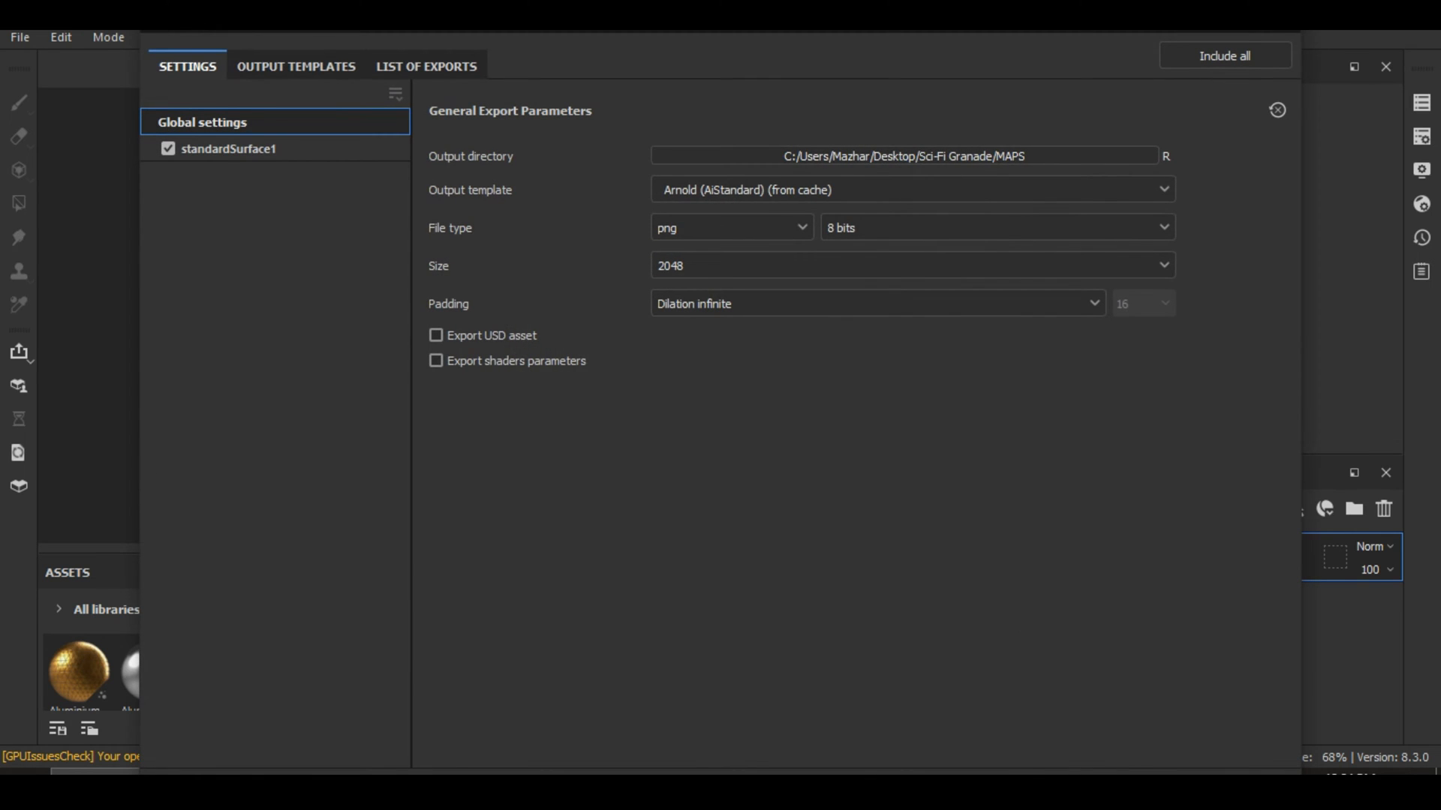
pyautogui.moveTo(805, 3); pyautogui.dragTo(759, 75)
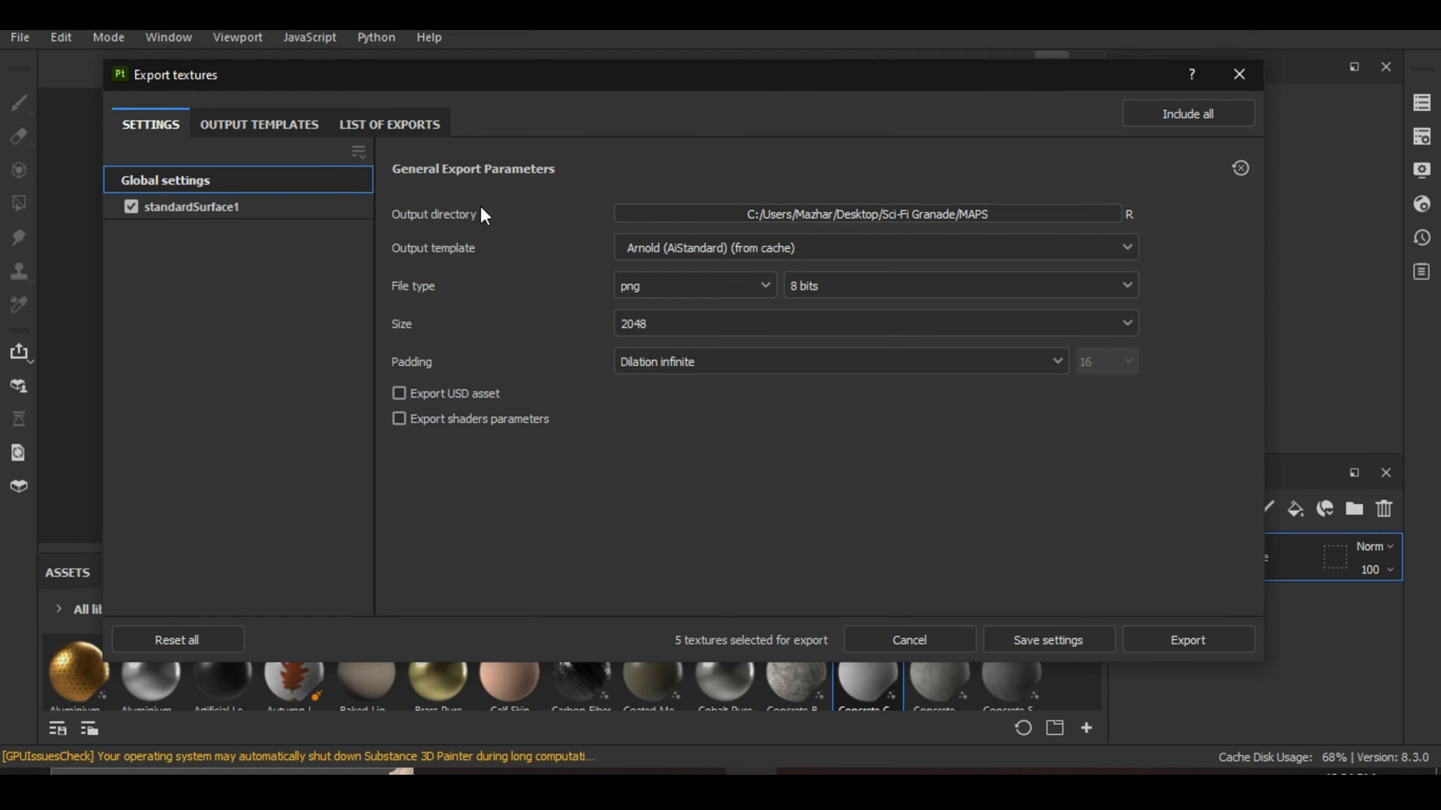
# Create a folder named MAPS inside Desktop > Sci-Fi Granade and choose it as the export output directory.
pyautogui.click(1032, 211)
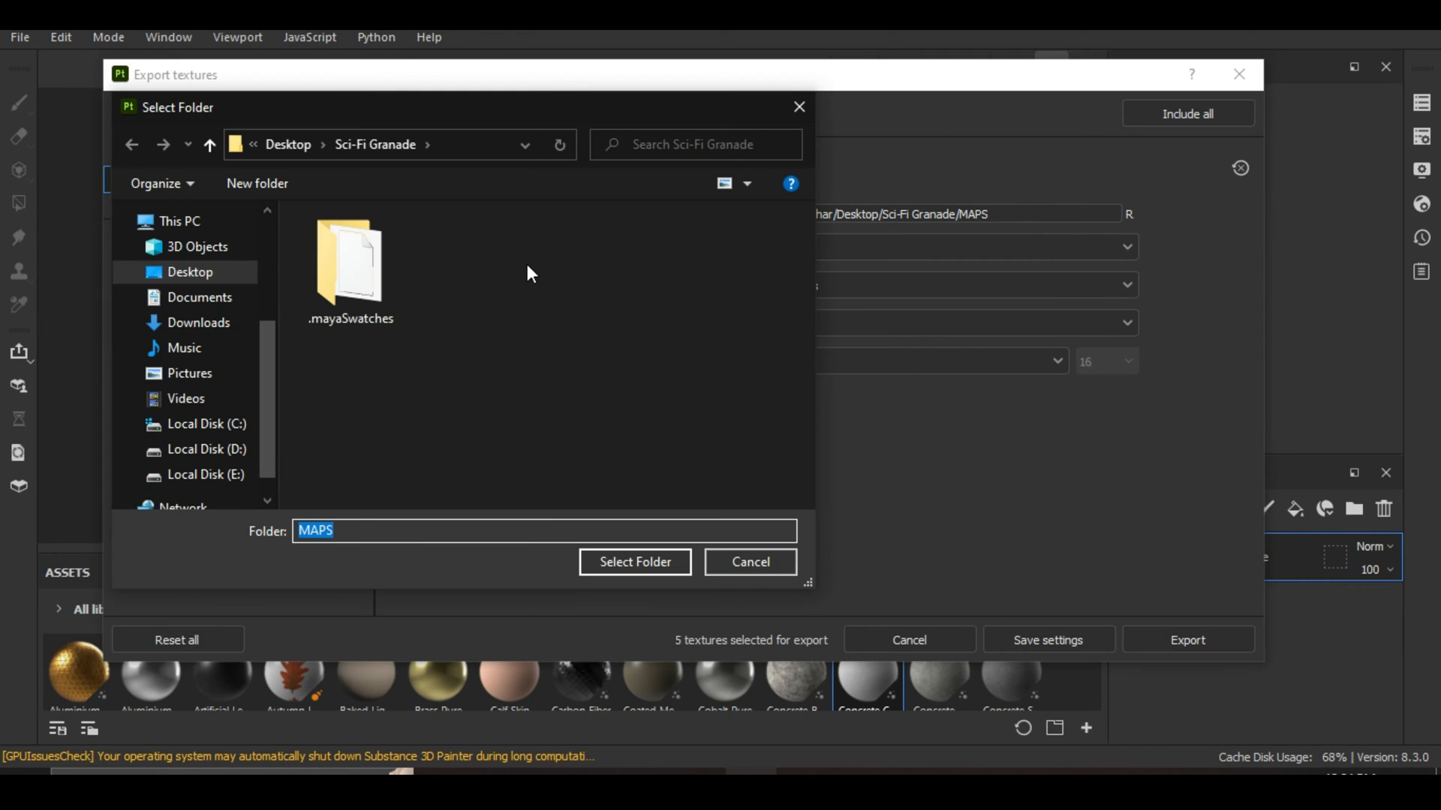
pyautogui.click(553, 75)
pyautogui.moveTo(710, 115); pyautogui.dragTo(868, 132)
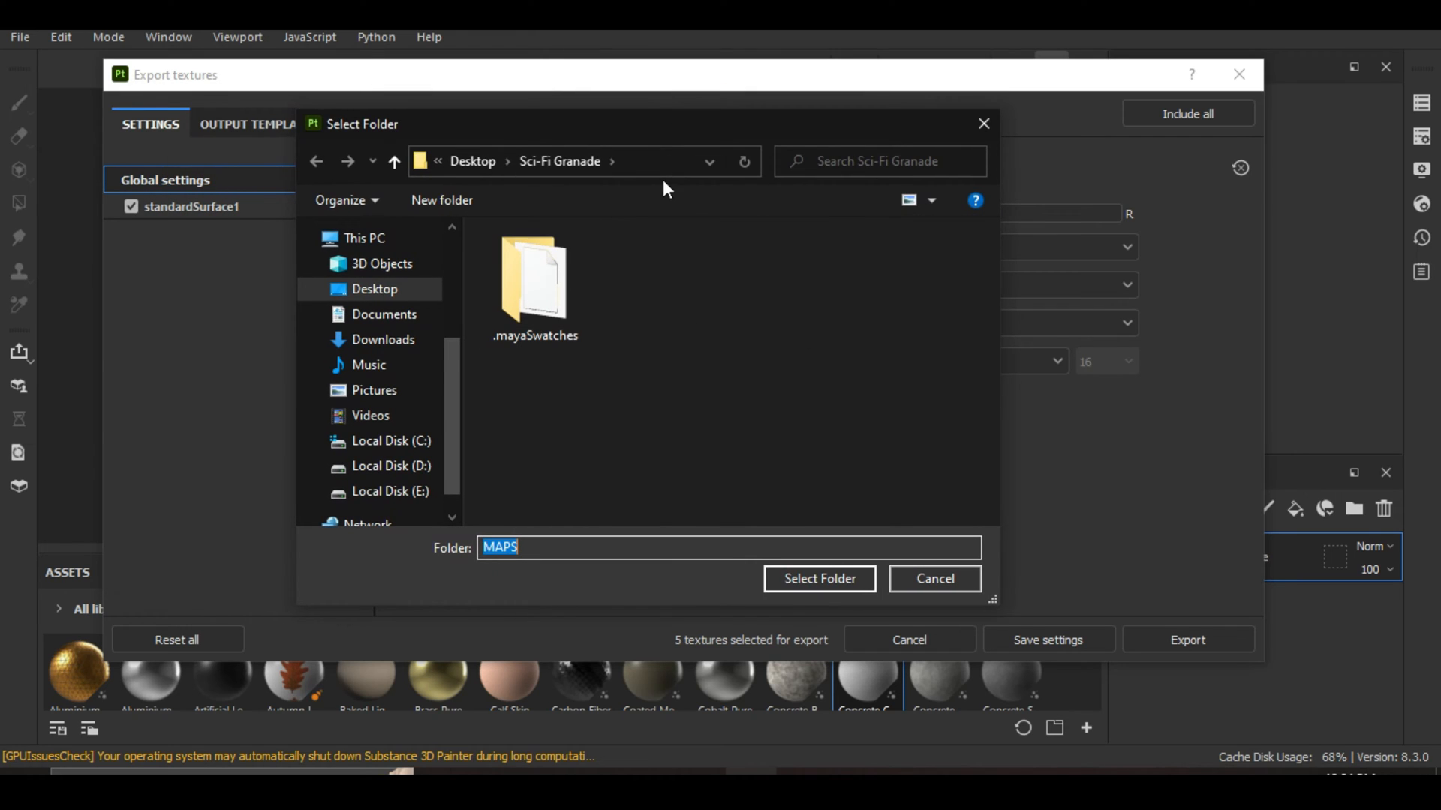
pyautogui.rightClick(689, 285)
pyautogui.moveTo(756, 488)
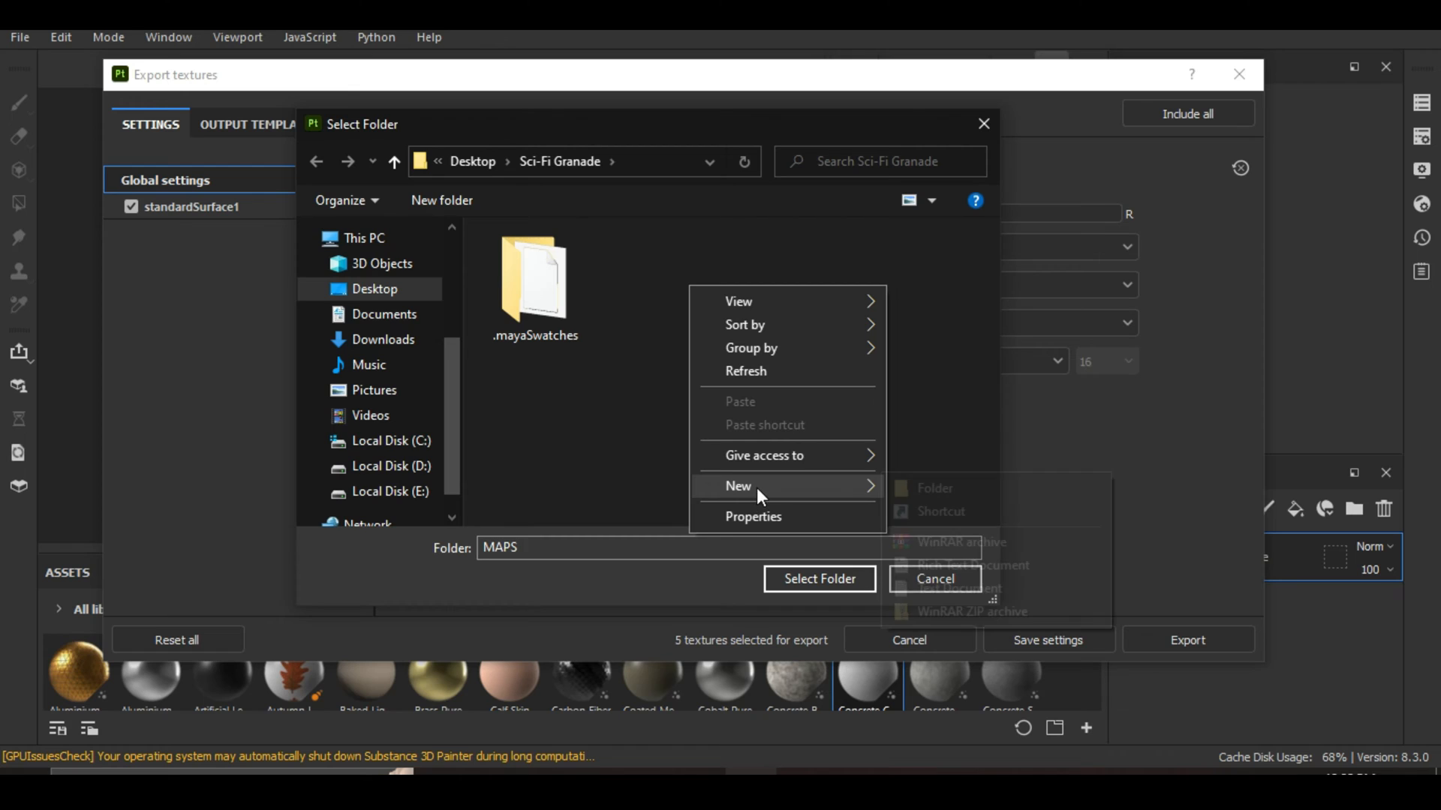
pyautogui.click(1011, 494)
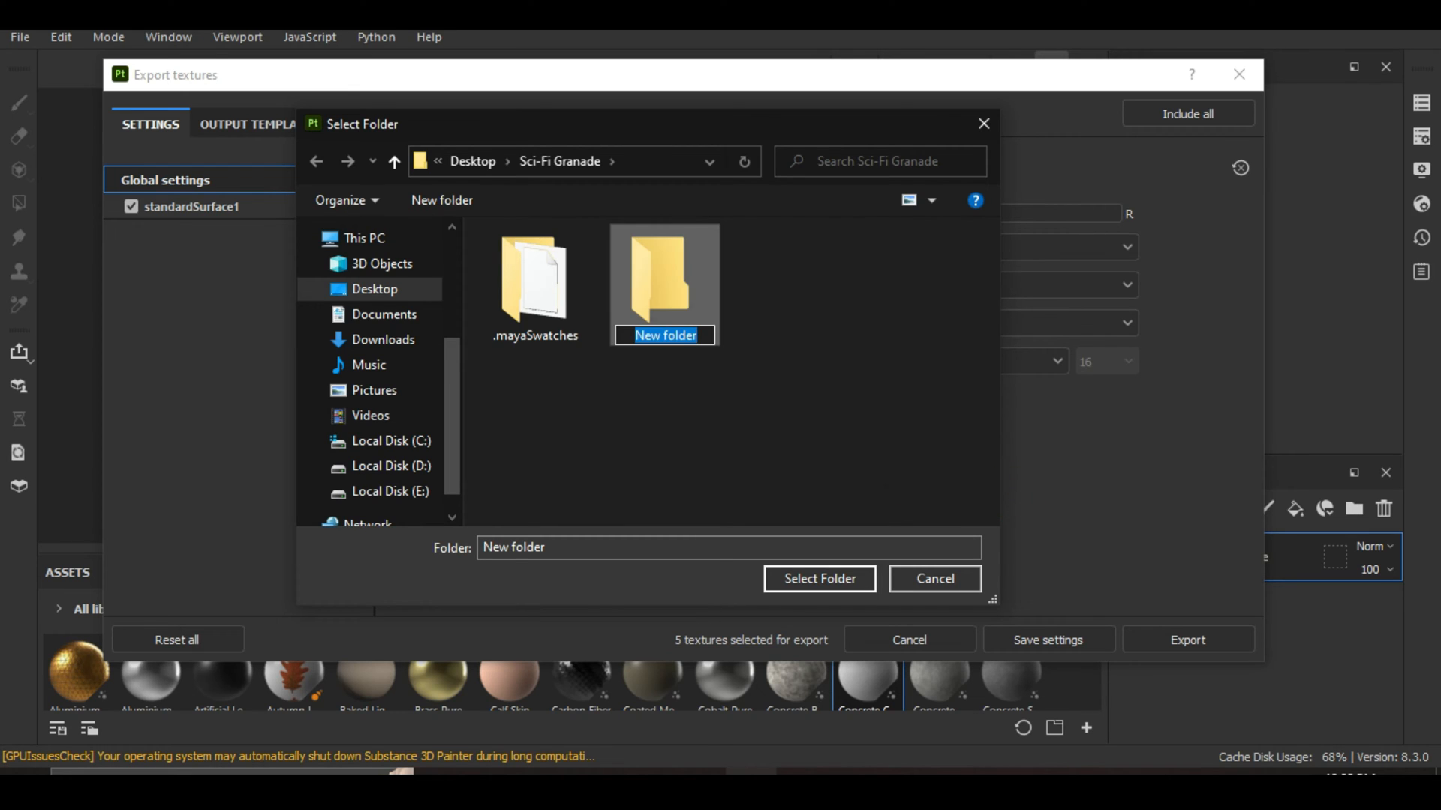
pyautogui.write('MPAS')
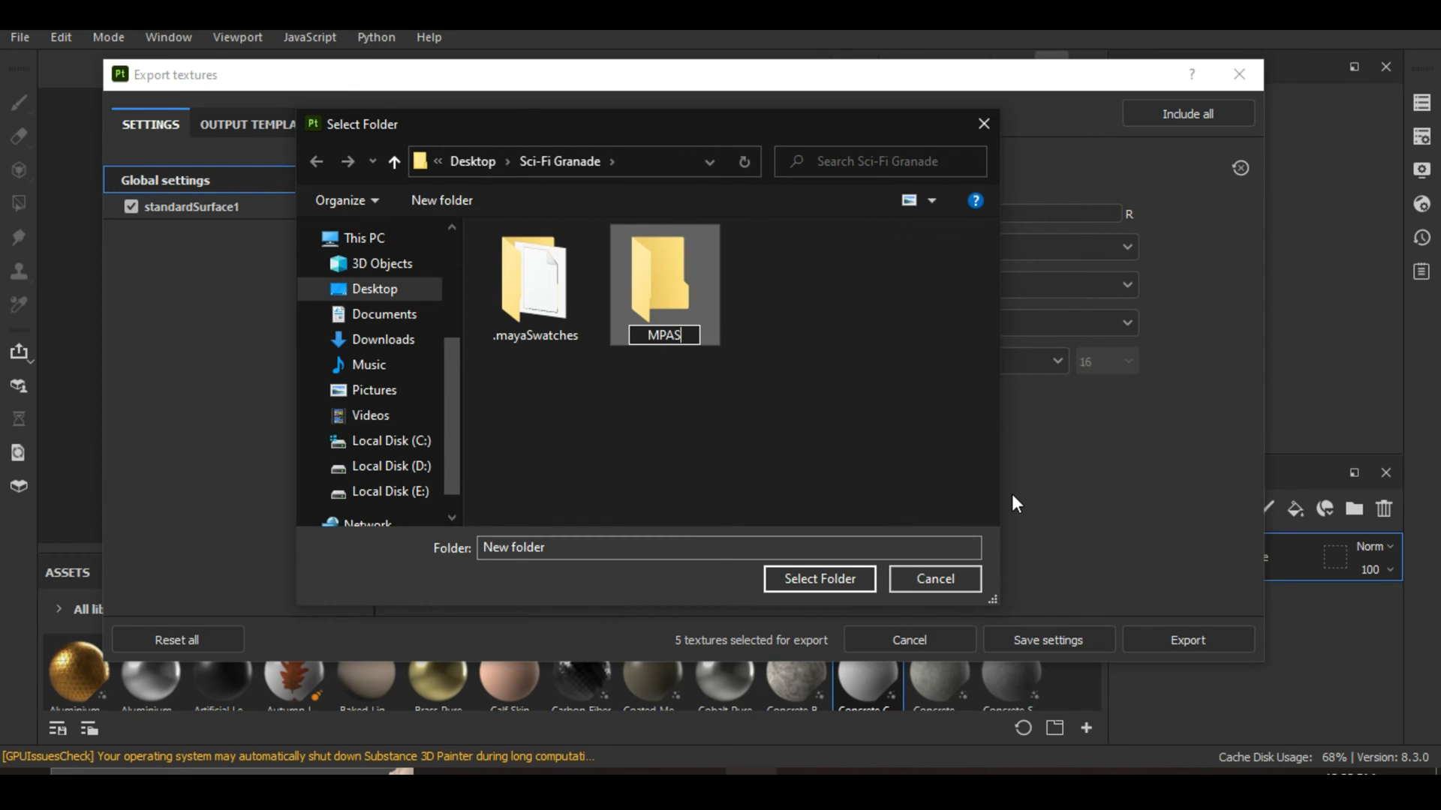
pyautogui.press('BackSpace')
pyautogui.press('BackSpace')
pyautogui.press('BackSpace')
pyautogui.write('APS')
pyautogui.press('Return')
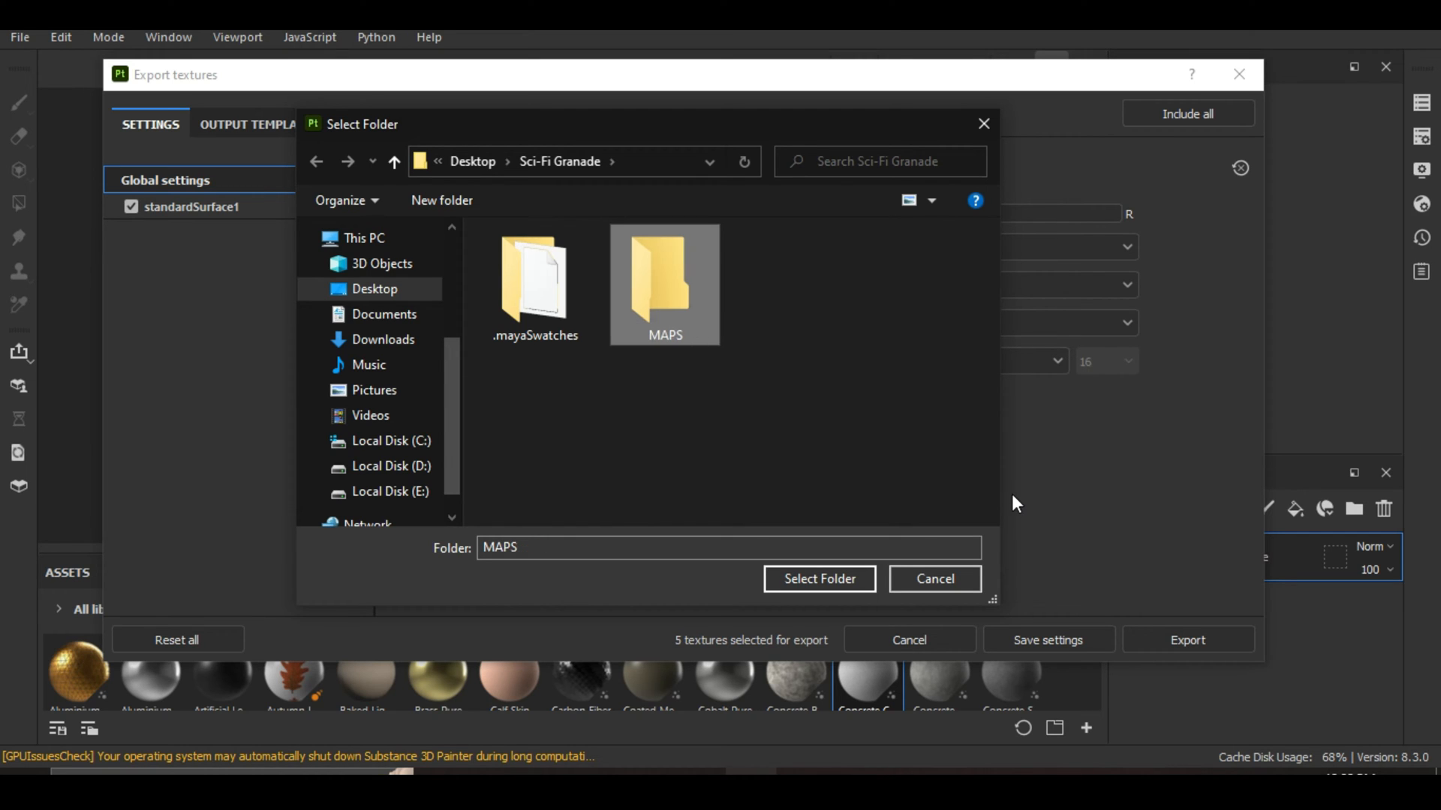
pyautogui.click(815, 578)
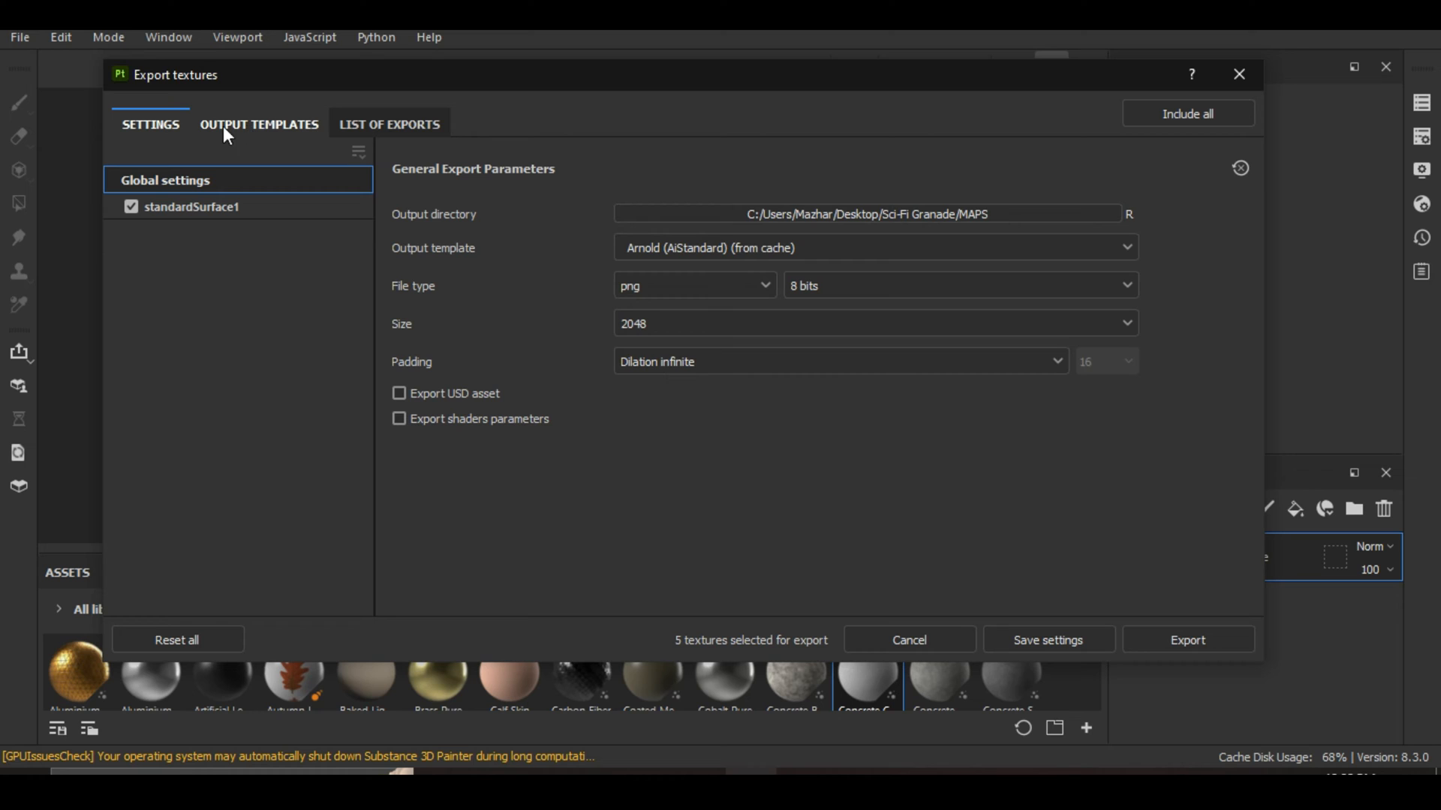
# Browse the output templates and compare the maps of the Arnold, Arnold UDIM Legacy, Blender, Corona, CryEngine, Dota 2 and KeyShot presets.
pyautogui.click(274, 129)
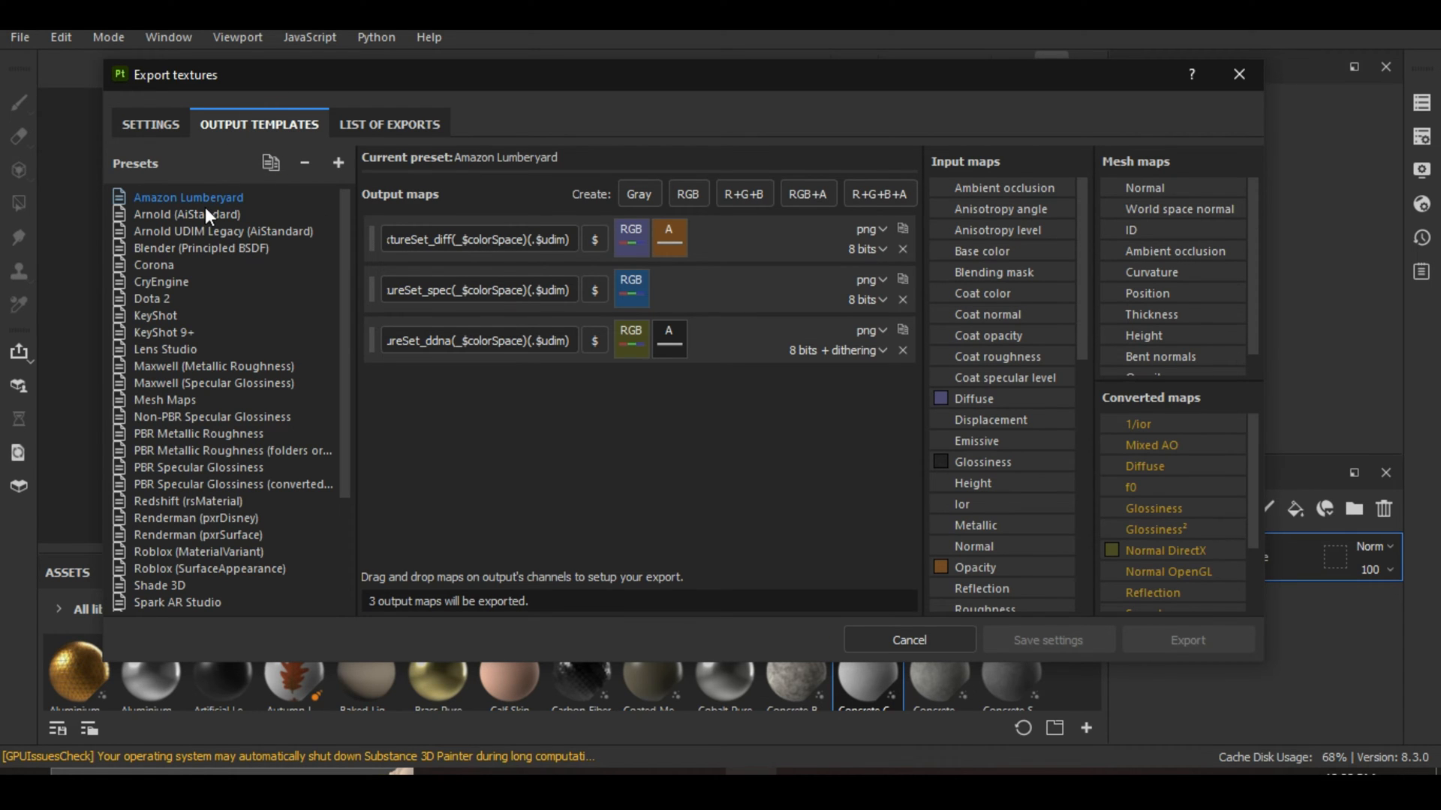
pyautogui.scroll(-3, 207, 323)
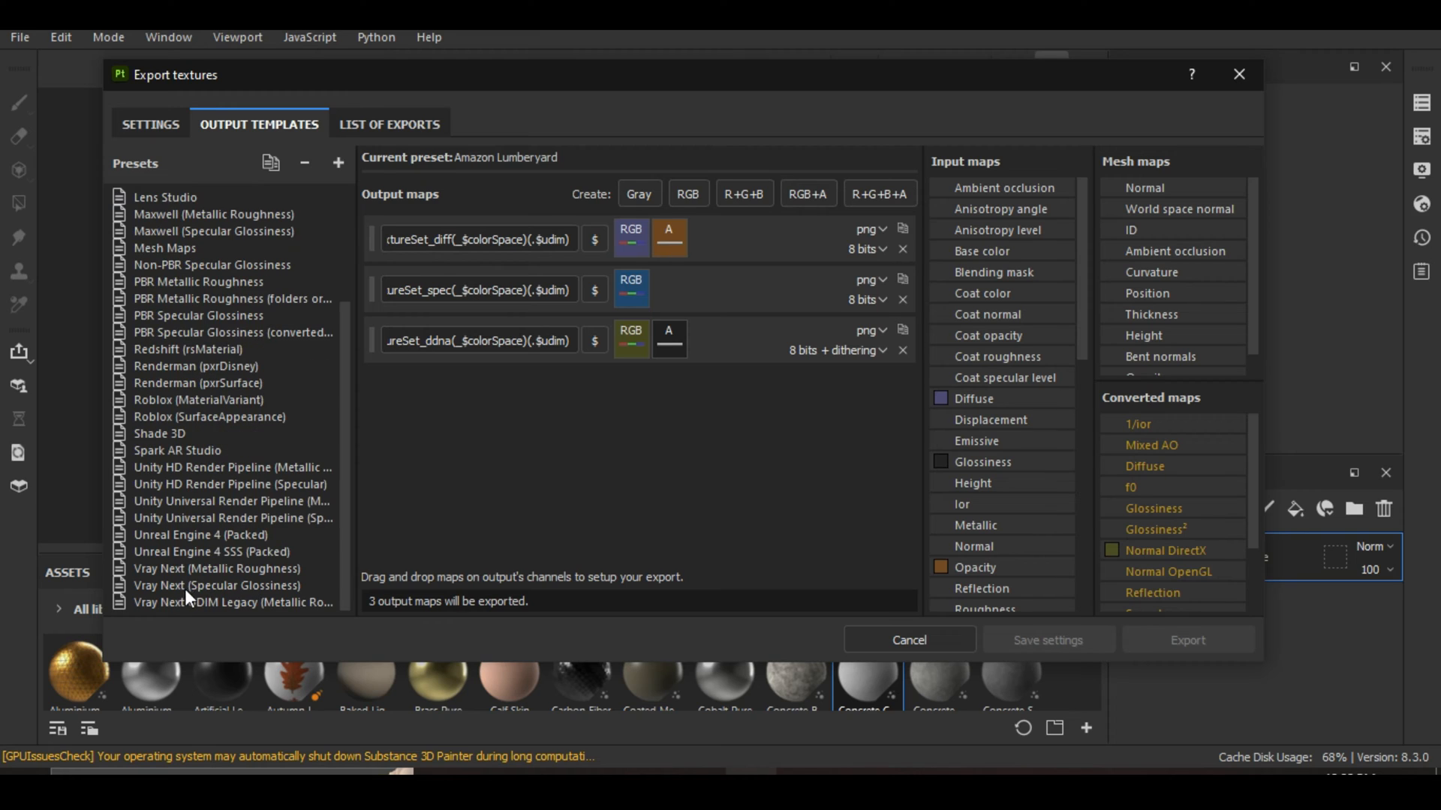
pyautogui.scroll(3, 175, 316)
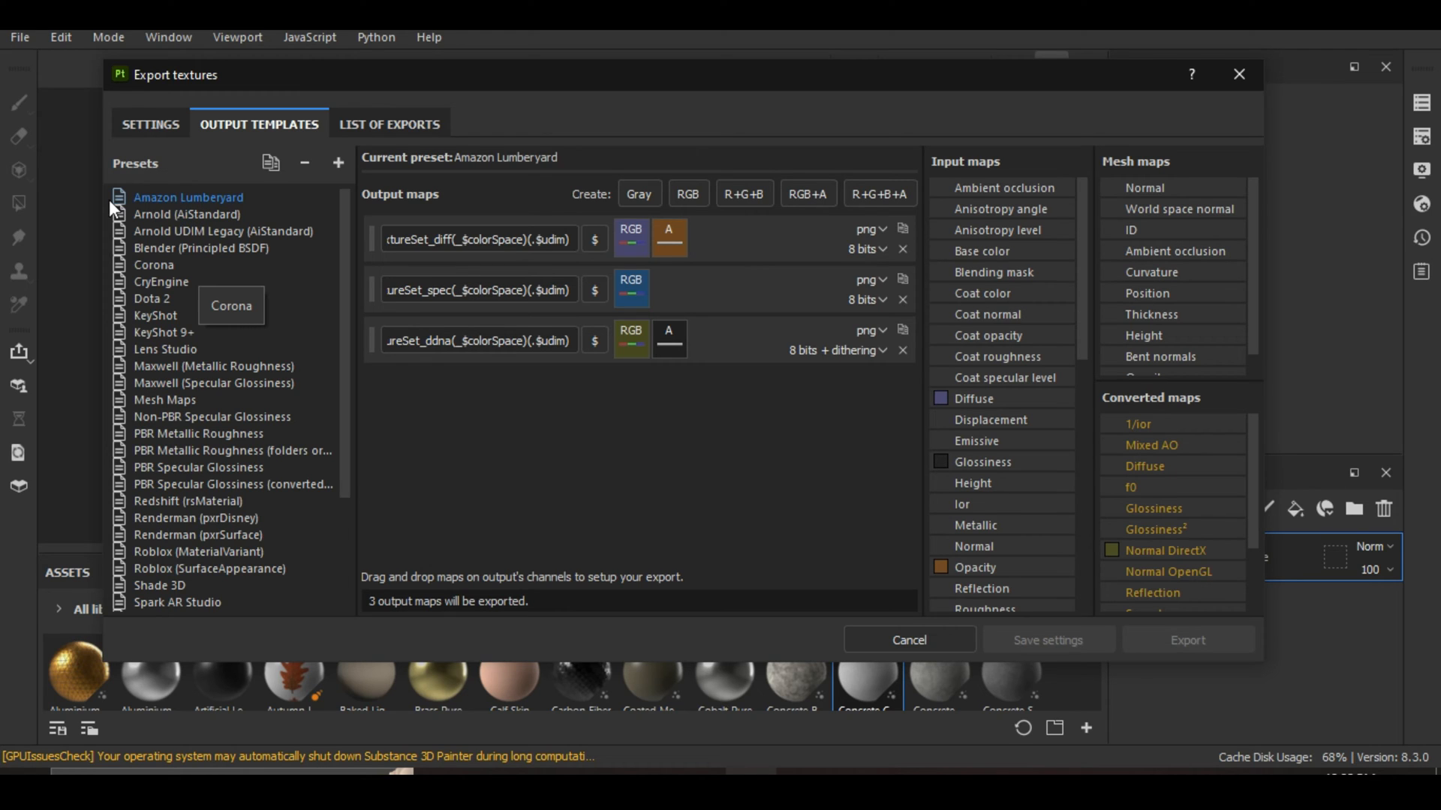
pyautogui.click(149, 215)
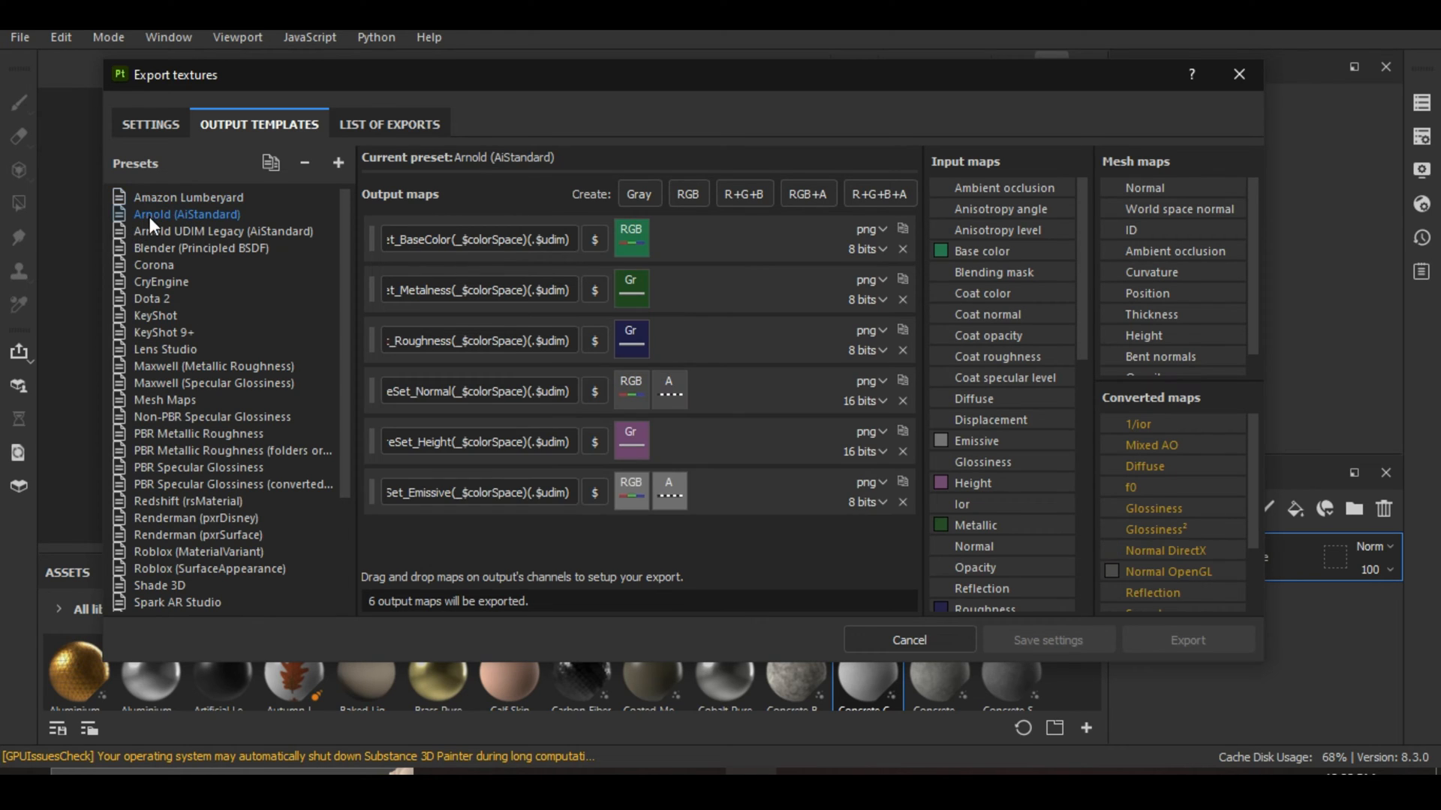
pyautogui.click(207, 233)
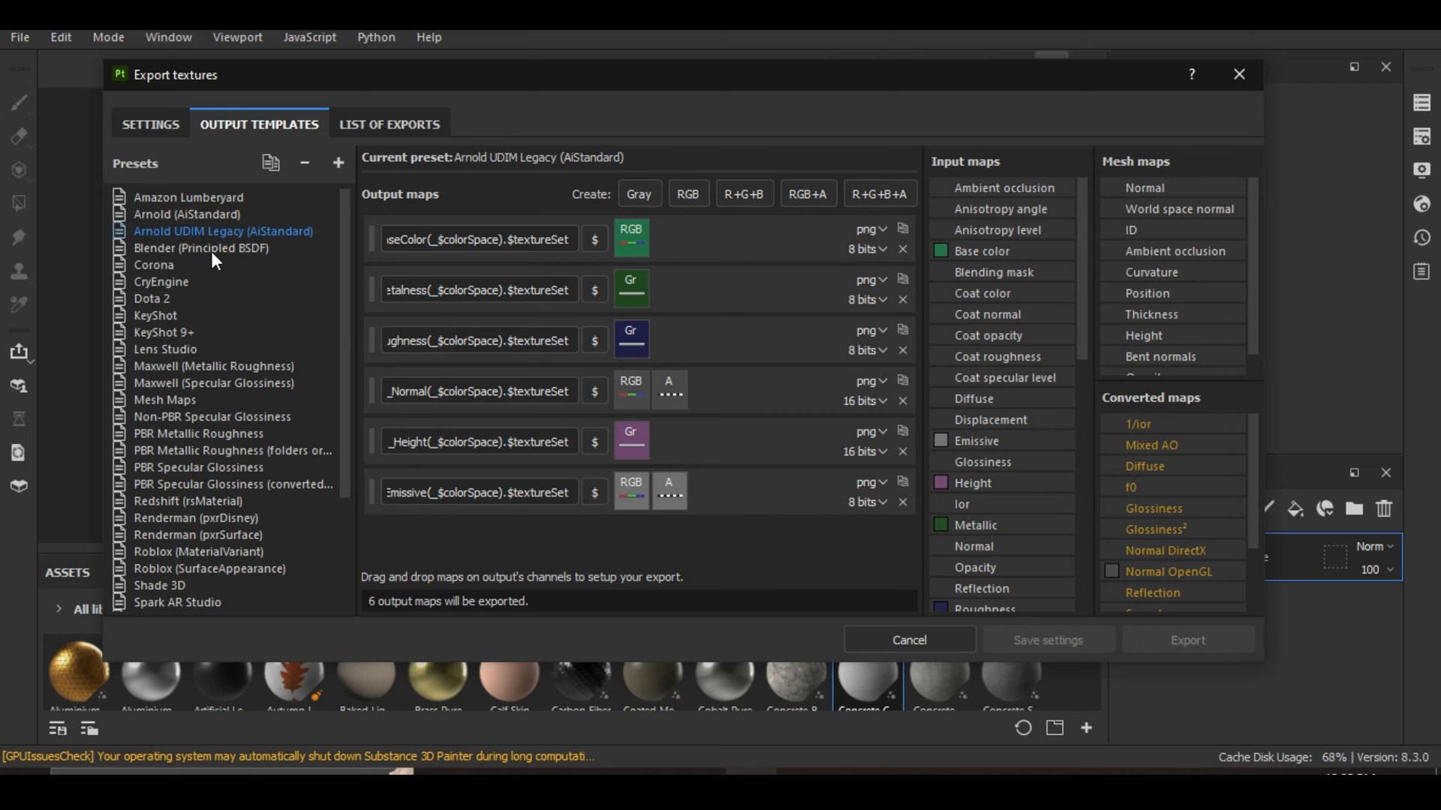
pyautogui.click(210, 250)
pyautogui.click(156, 267)
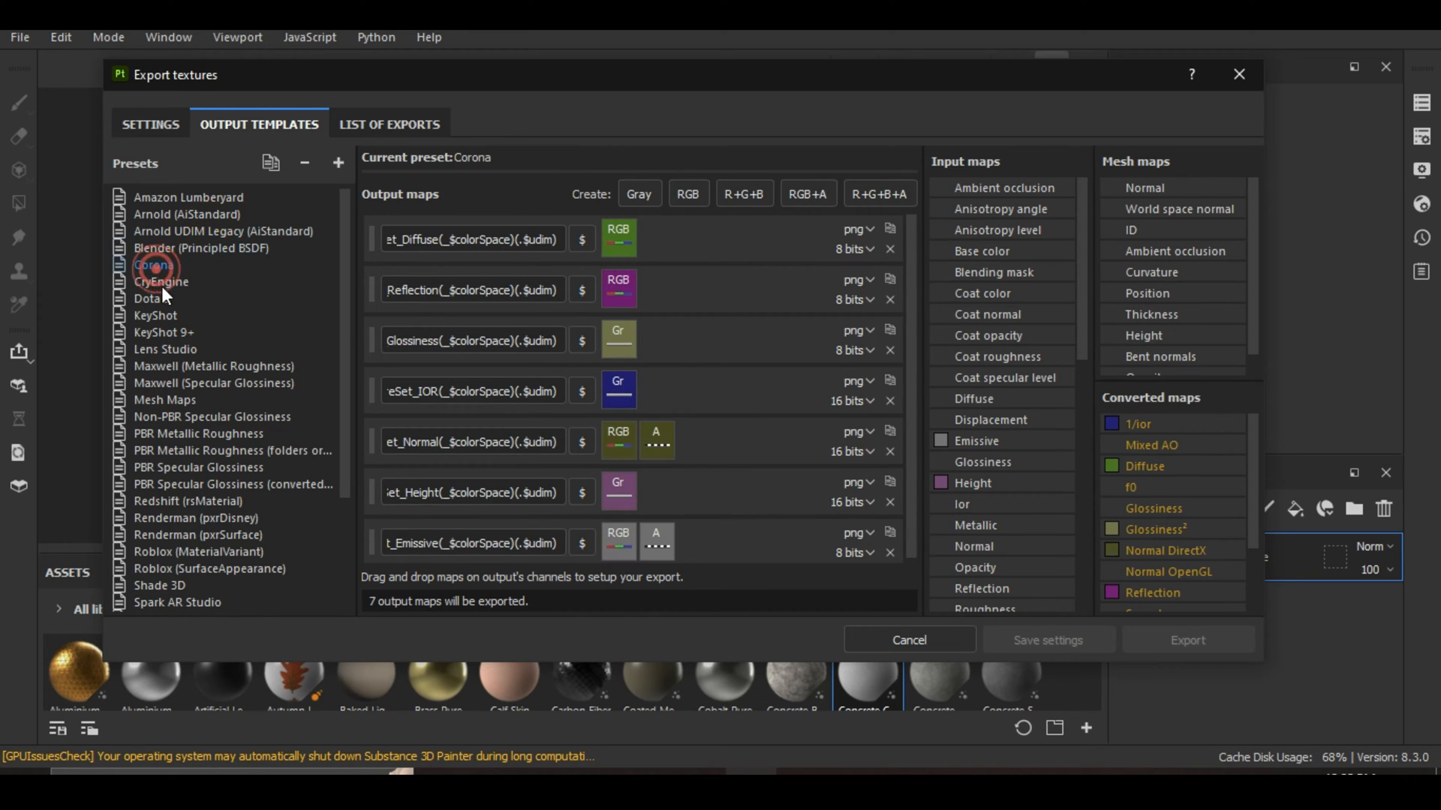
pyautogui.click(160, 284)
pyautogui.click(163, 298)
pyautogui.click(167, 315)
# Browse further output templates and examine the maps of the Renderman (pxrDisney) and Unity HD Render Pipeline (Metallic Standard) presets.
pyautogui.scroll(-1, 180, 341)
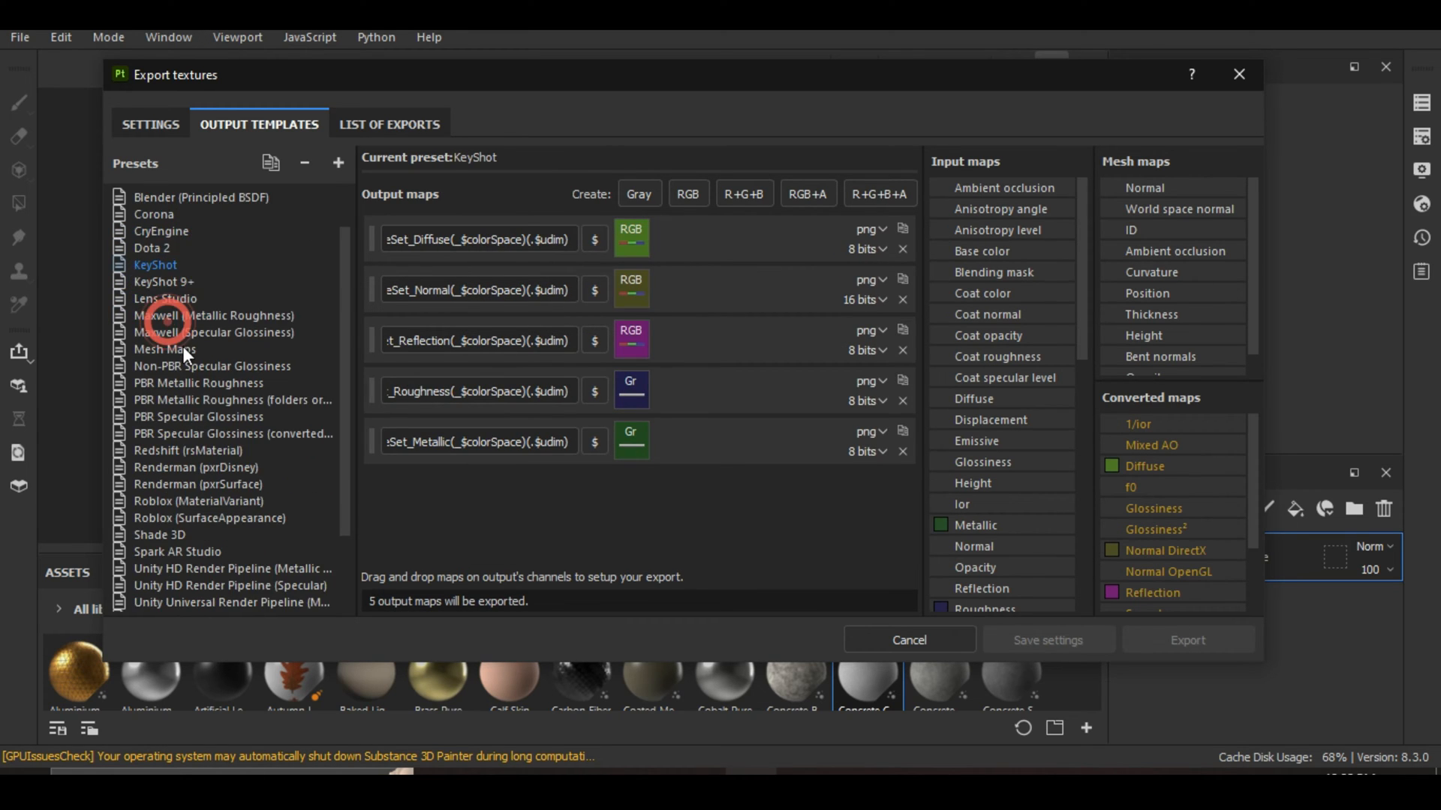
pyautogui.scroll(-2, 183, 345)
pyautogui.scroll(3, 192, 425)
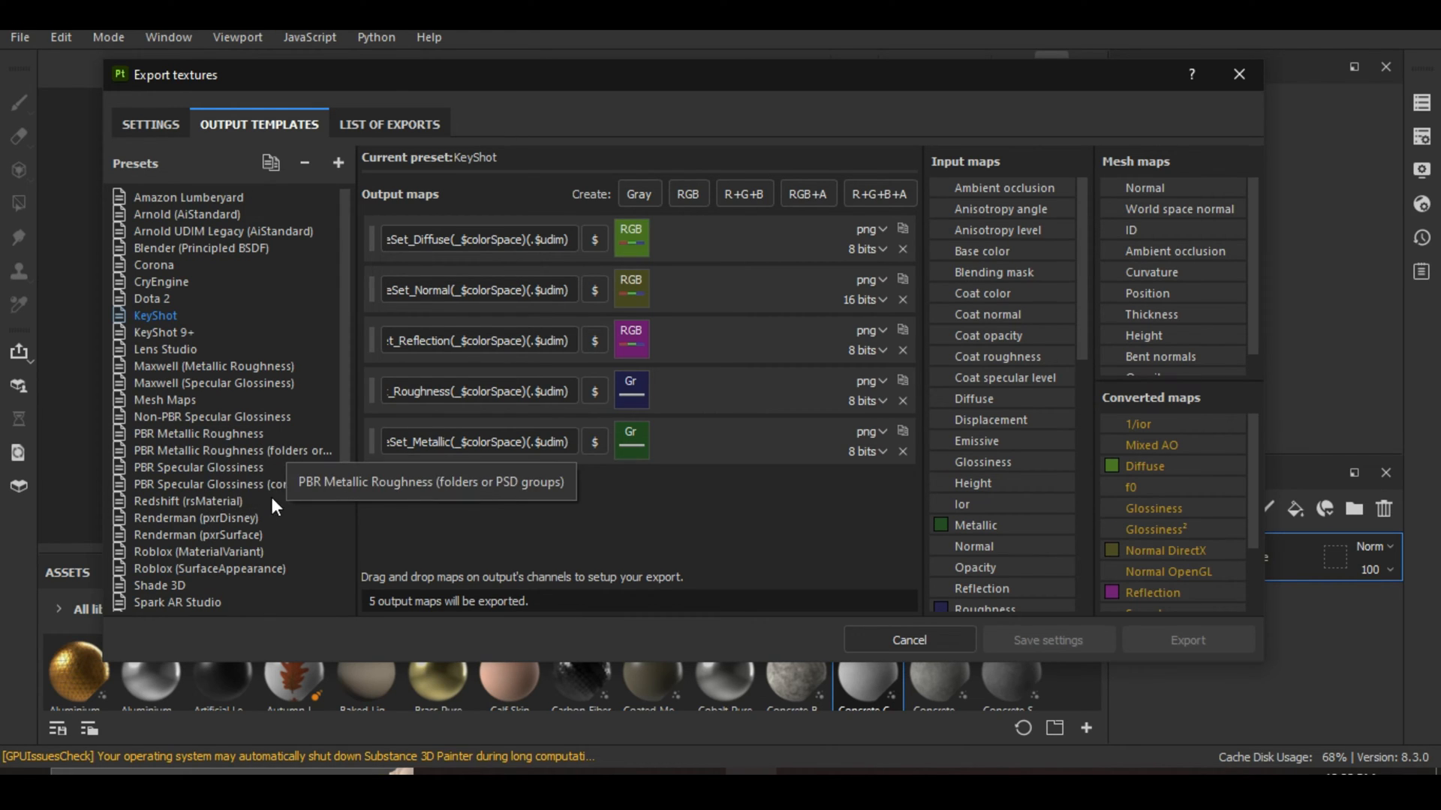
pyautogui.click(187, 517)
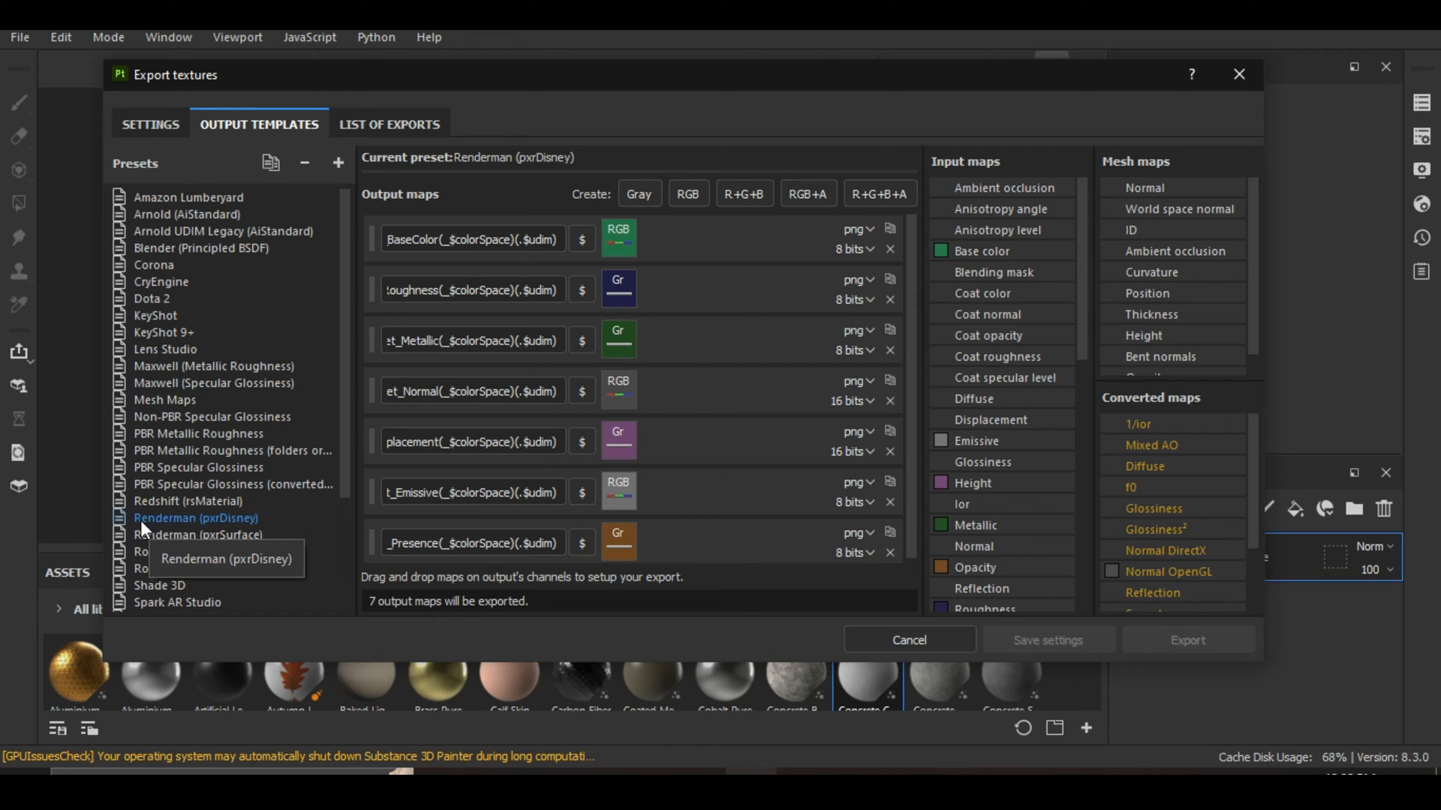
pyautogui.scroll(-3, 210, 459)
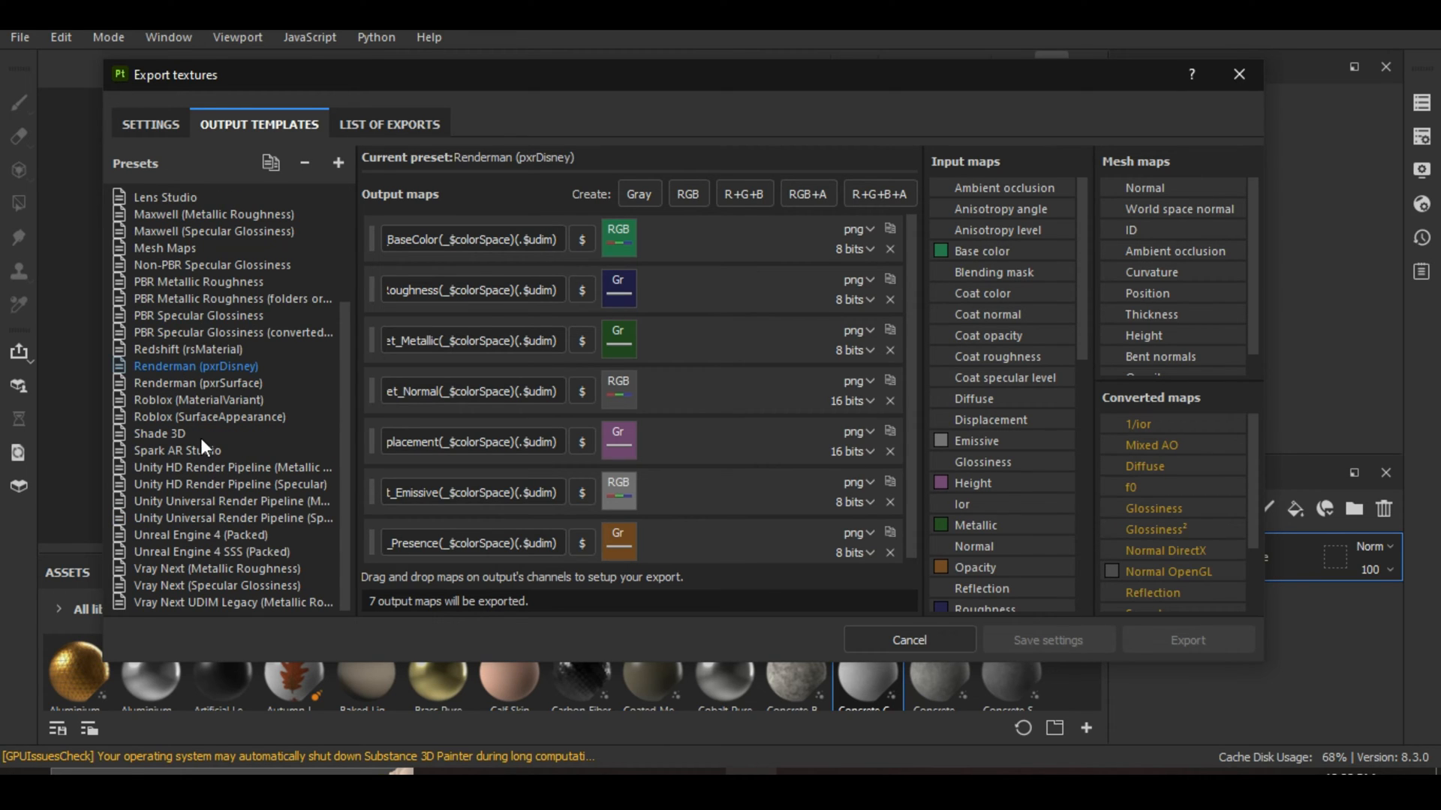
pyautogui.click(167, 469)
pyautogui.click(226, 535)
pyautogui.click(241, 469)
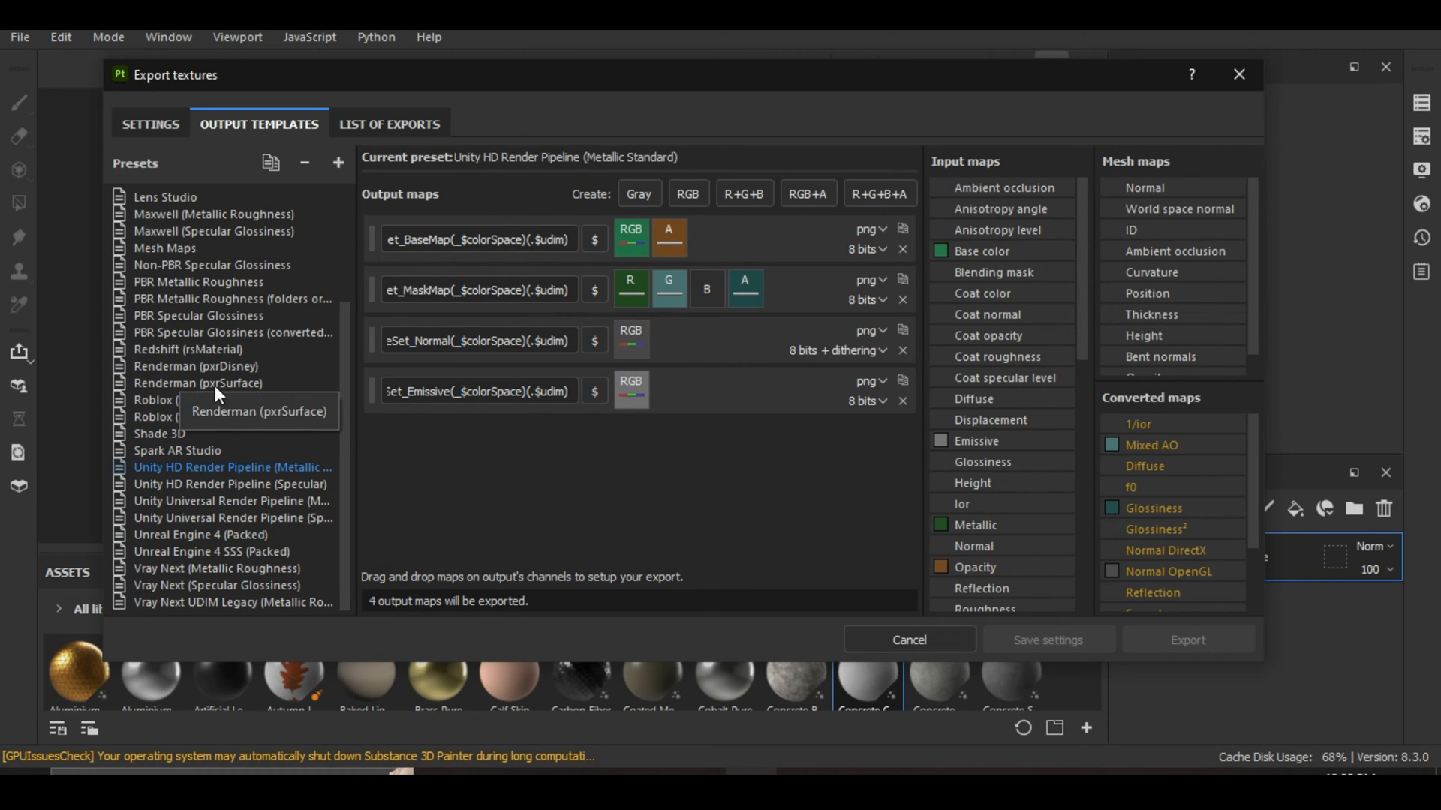
pyautogui.scroll(3, 216, 387)
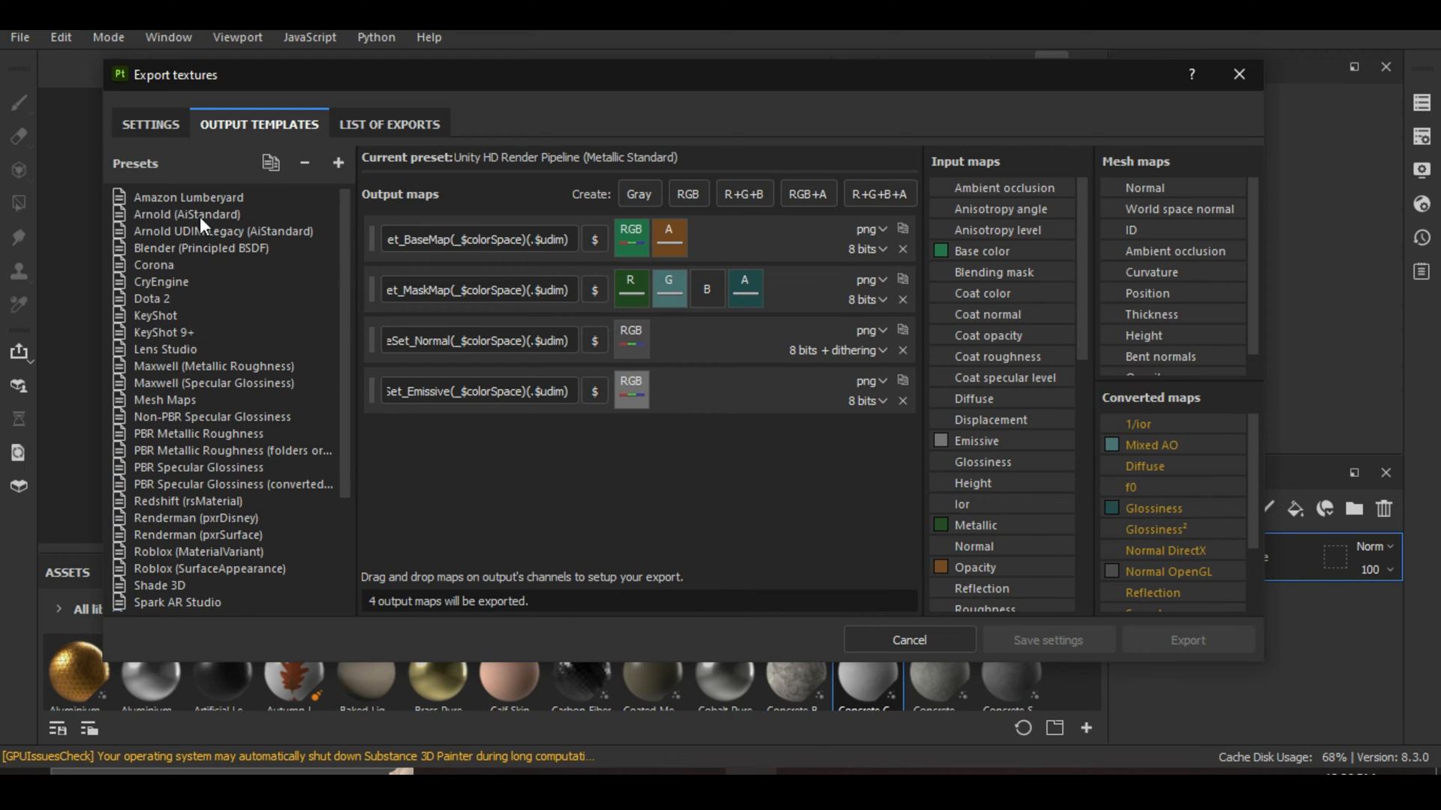
# Select the Arnold (AiStandard) preset and go through the names of its output maps from BaseColor to Emissive.
pyautogui.click(152, 215)
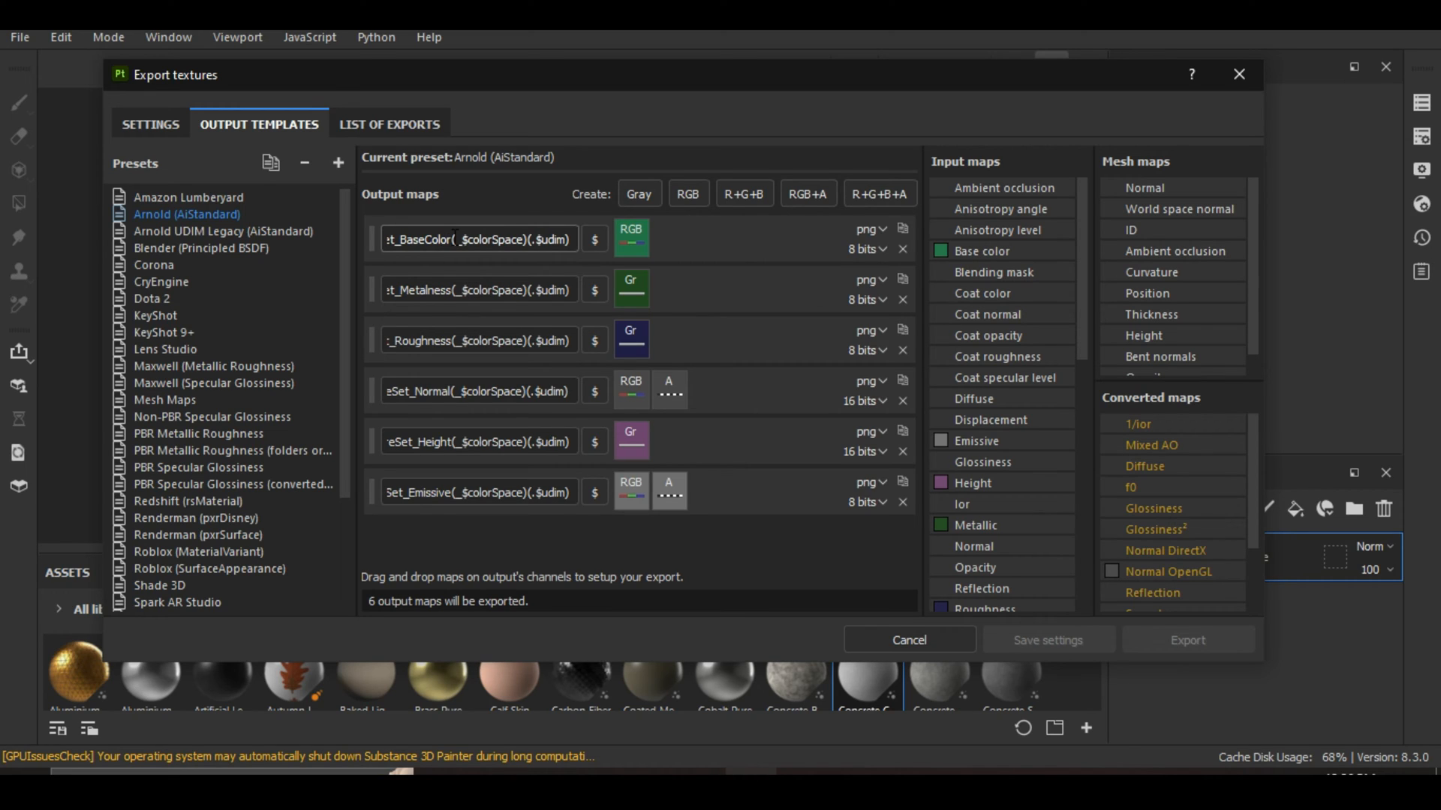
pyautogui.click(397, 239)
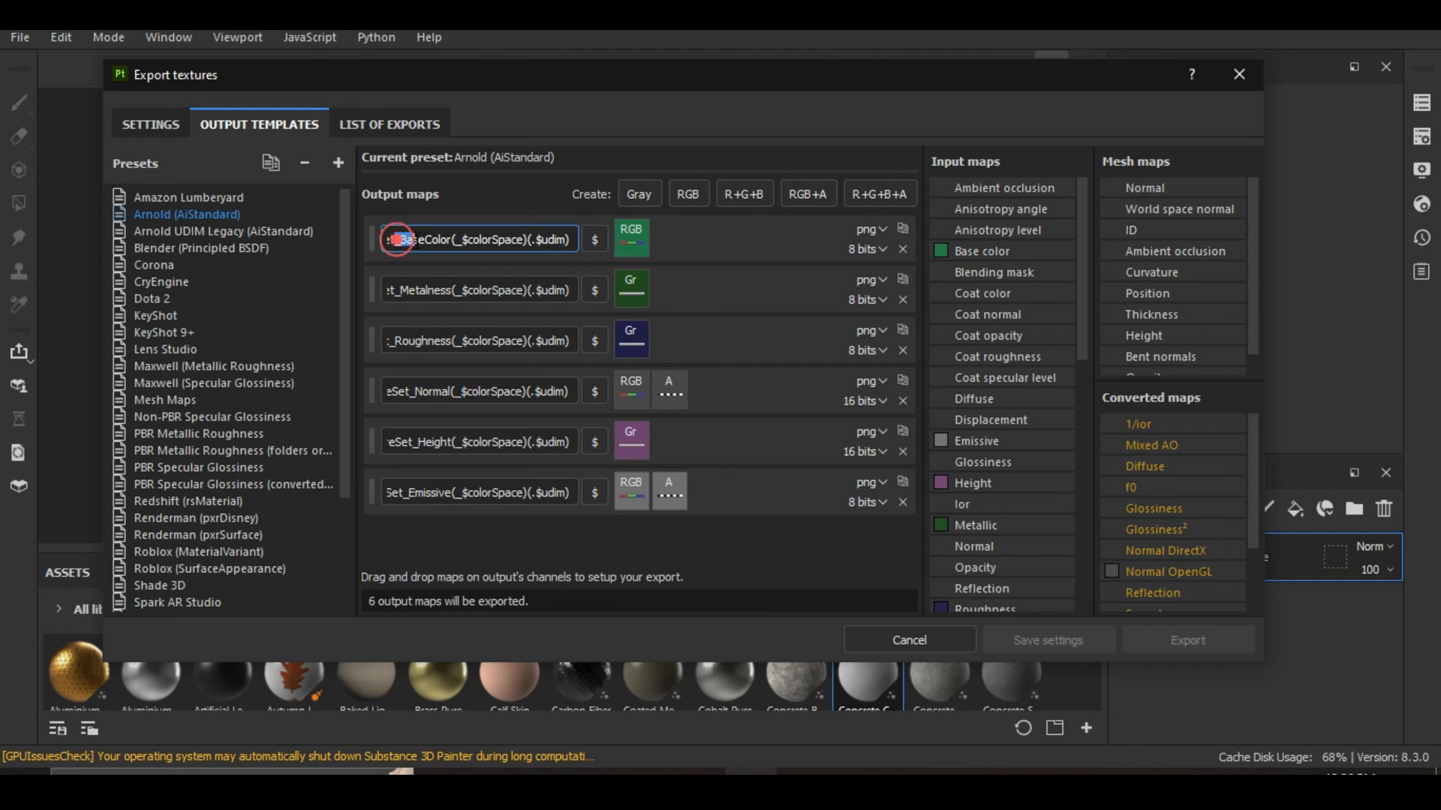
pyautogui.moveTo(396, 239); pyautogui.dragTo(454, 239)
pyautogui.moveTo(399, 290); pyautogui.dragTo(456, 290)
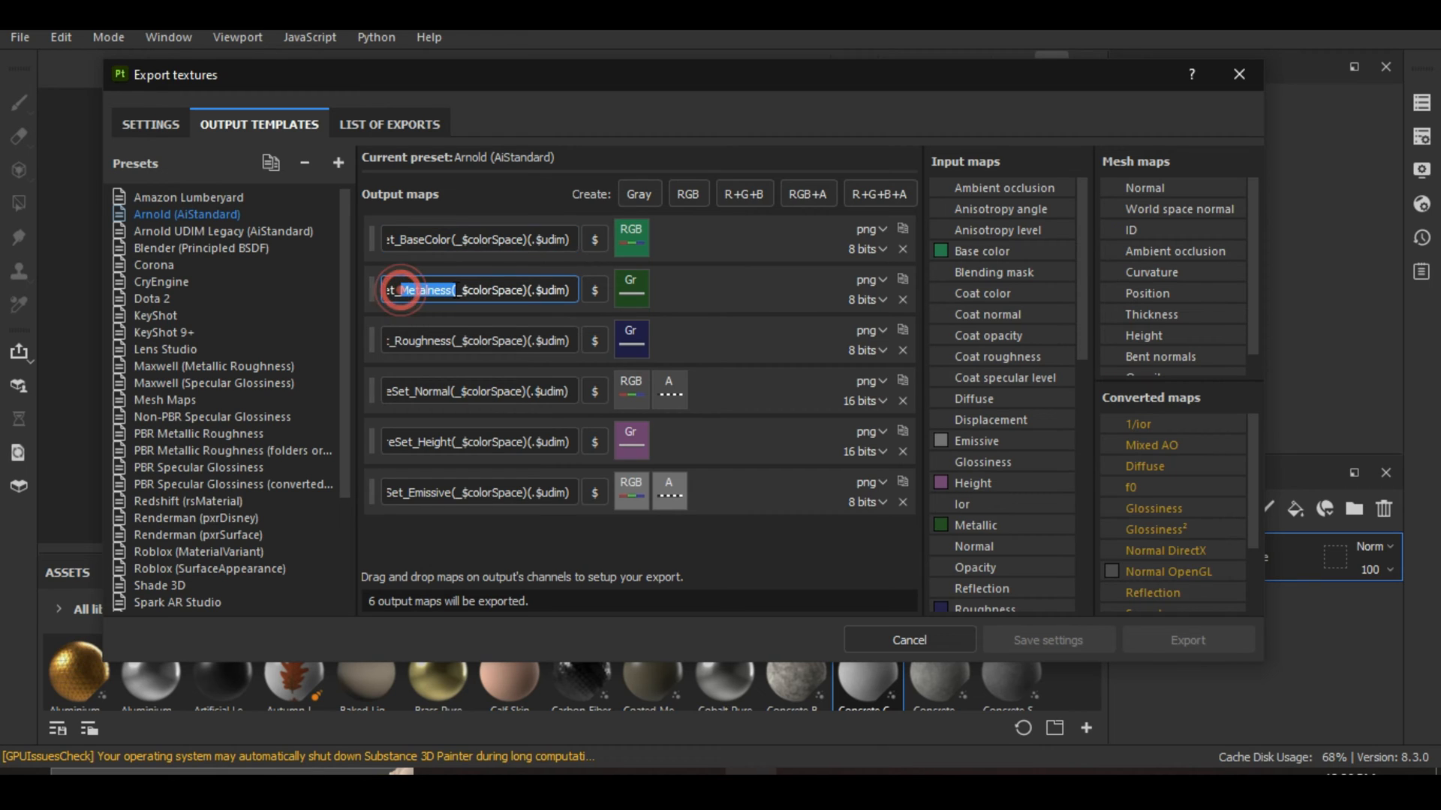
pyautogui.moveTo(397, 347); pyautogui.dragTo(457, 346)
pyautogui.moveTo(415, 392); pyautogui.dragTo(453, 442)
pyautogui.moveTo(407, 496); pyautogui.dragTo(453, 495)
pyautogui.click(544, 558)
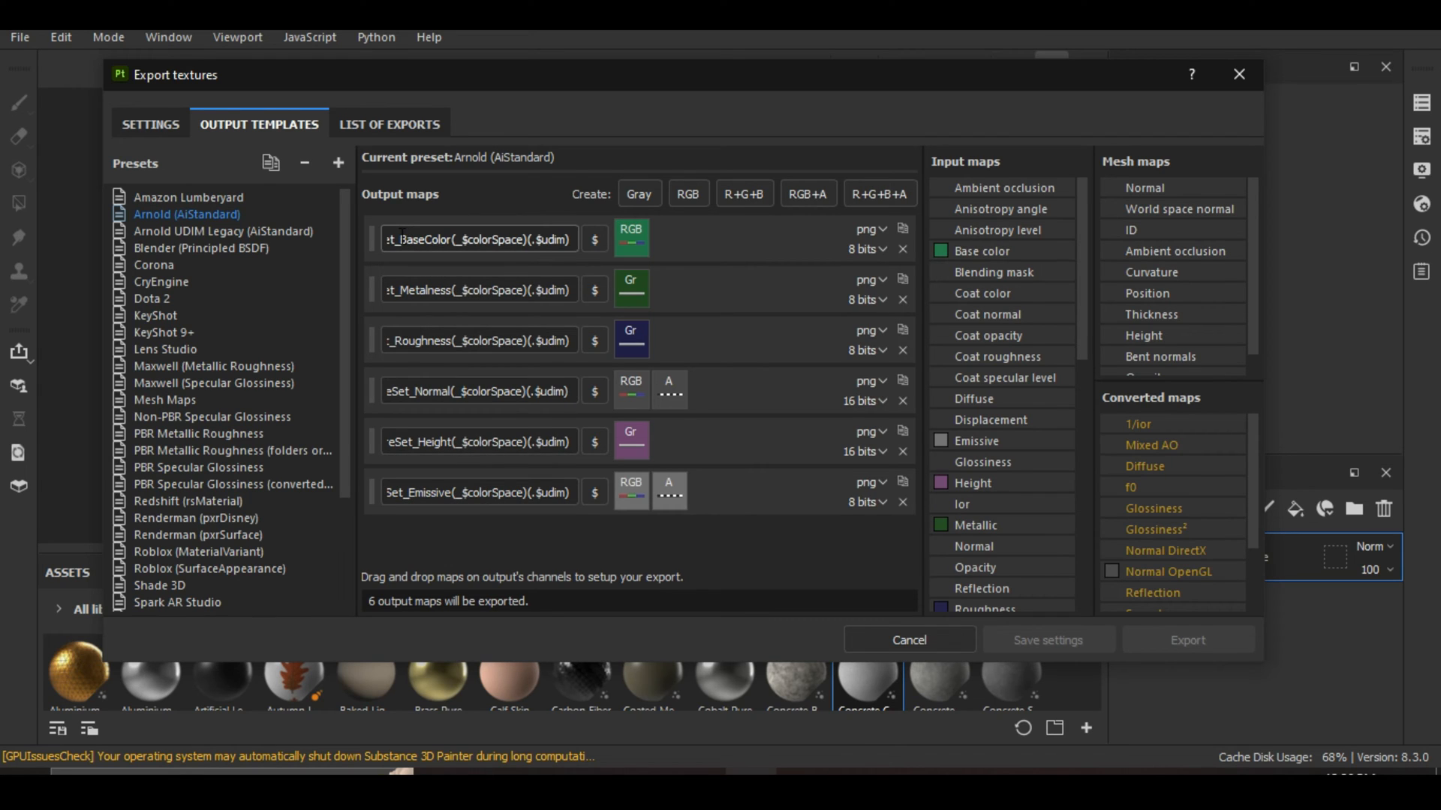
# Re-examine the BaseColor, Metalness and Roughness output map names in the Arnold preset.
pyautogui.moveTo(400, 238); pyautogui.dragTo(470, 240)
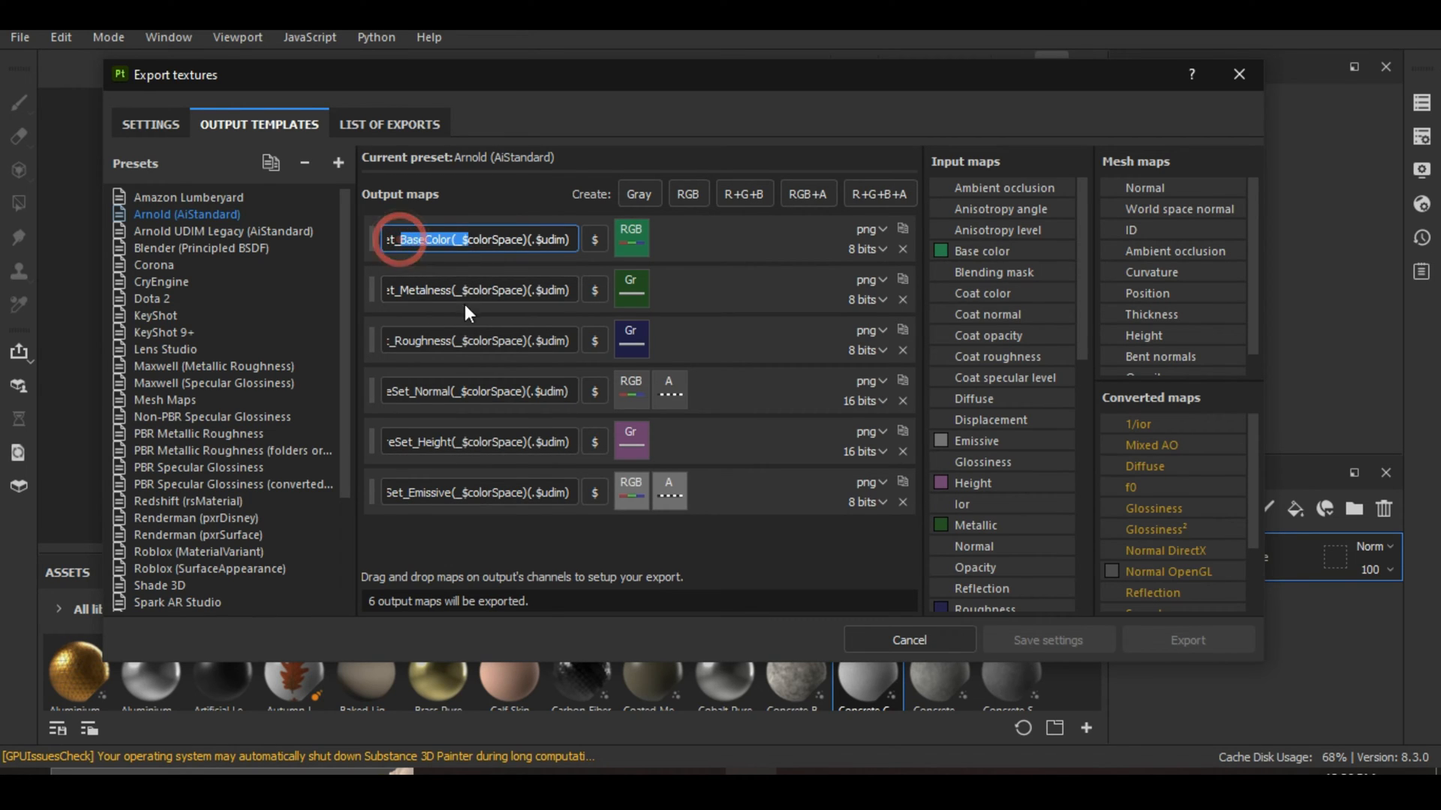
pyautogui.click(429, 292)
pyautogui.click(437, 342)
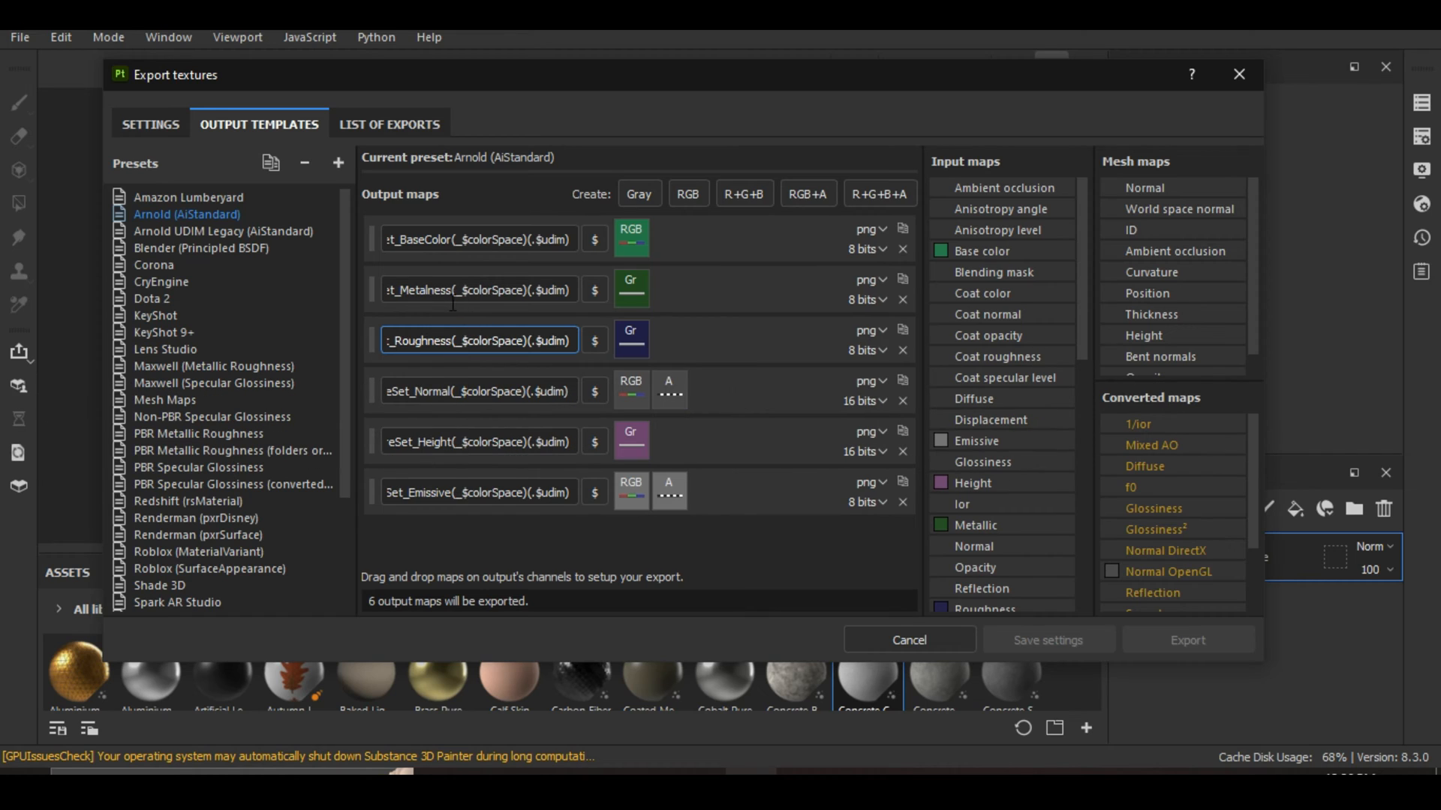
pyautogui.click(391, 288)
pyautogui.moveTo(417, 339); pyautogui.dragTo(443, 339)
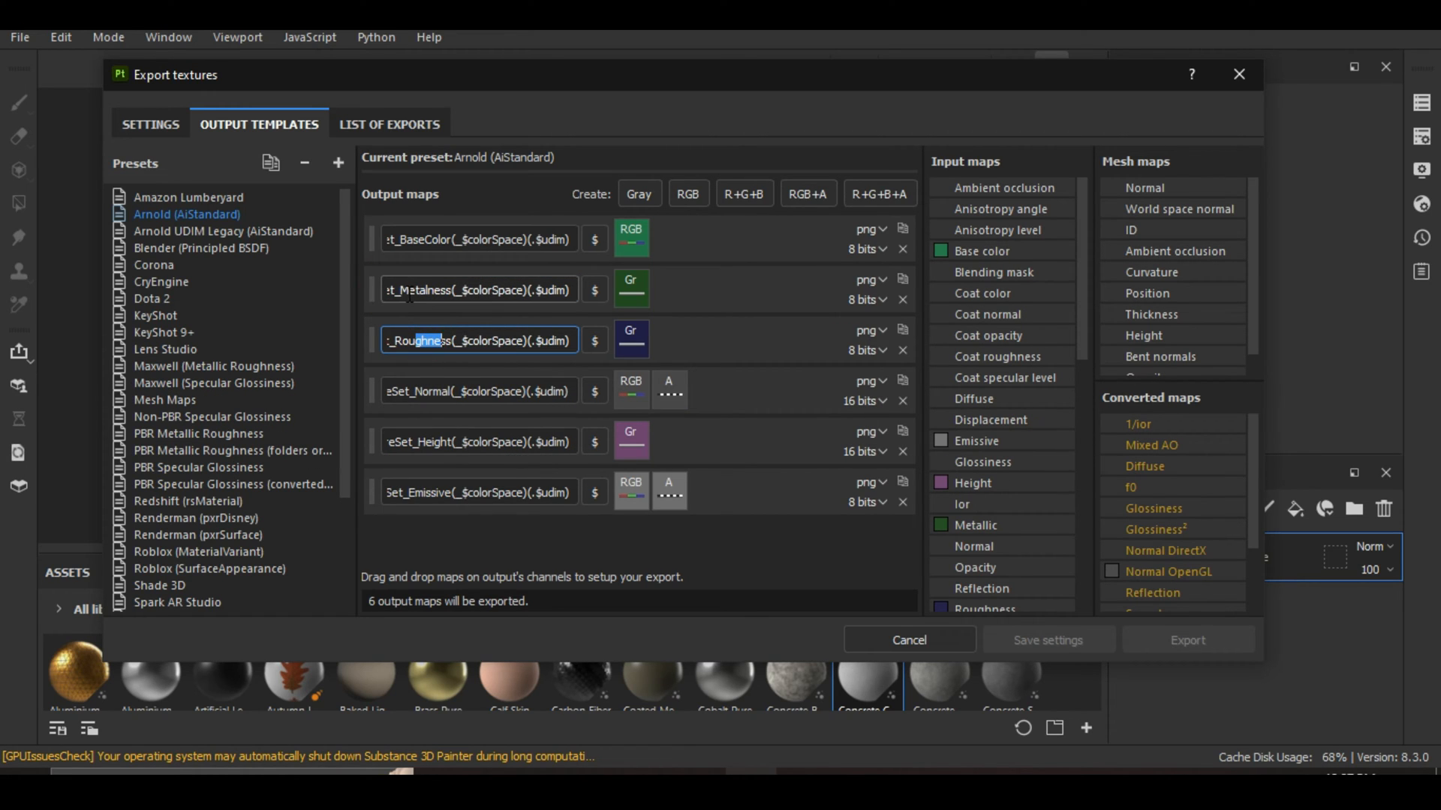
pyautogui.moveTo(400, 291); pyautogui.dragTo(442, 341)
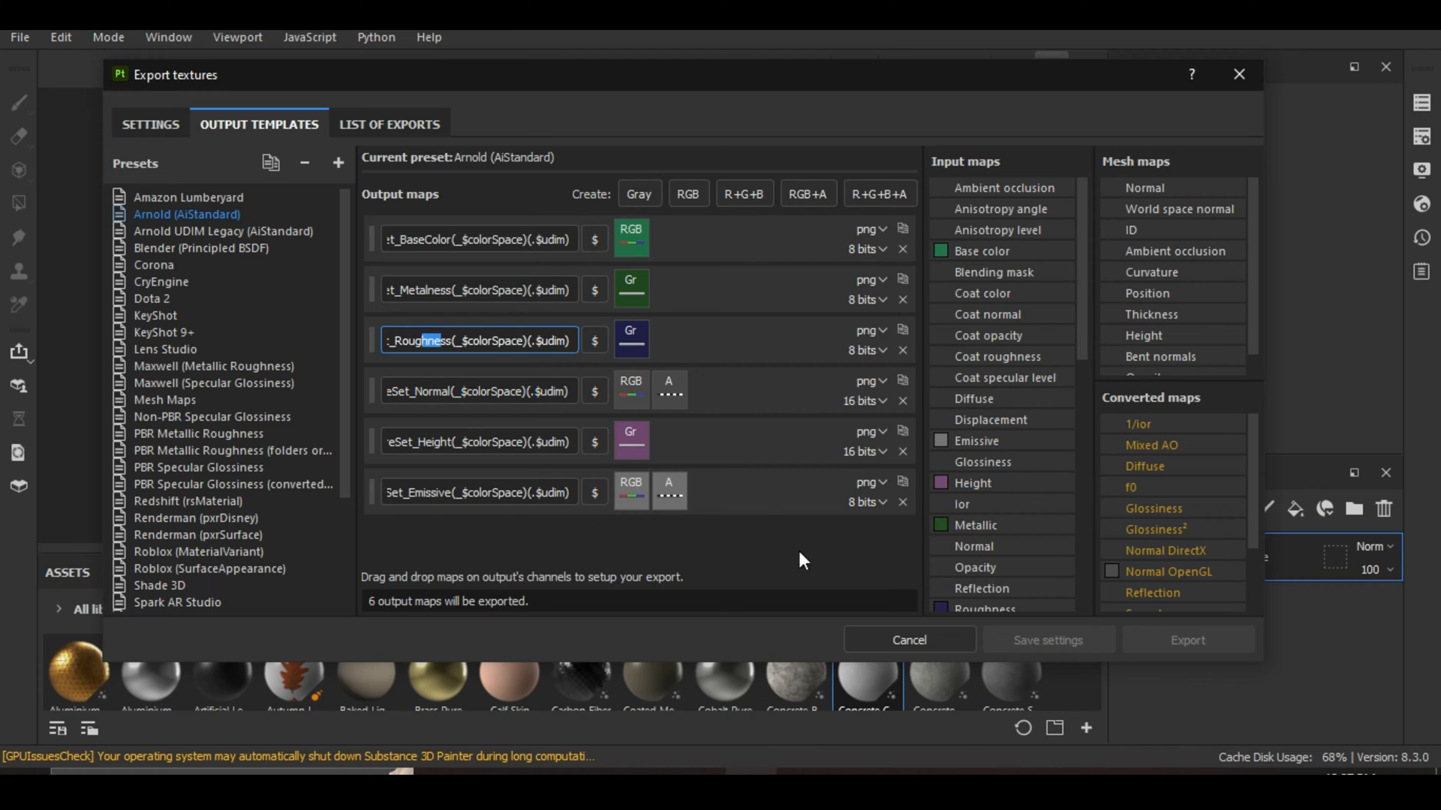
# Remove the Emissive and Height output maps from the Arnold (AiStandard) preset.
pyautogui.click(902, 502)
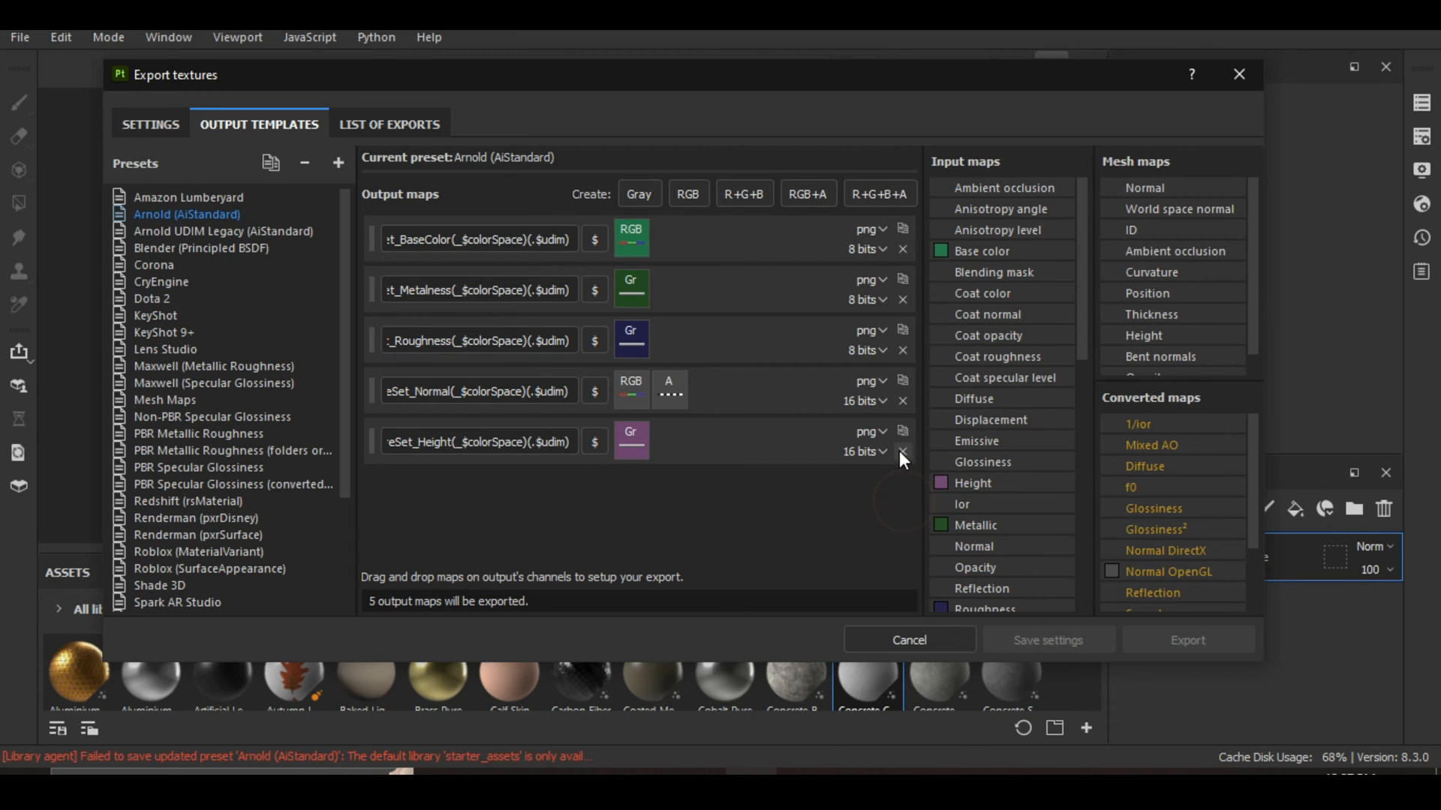
pyautogui.click(903, 452)
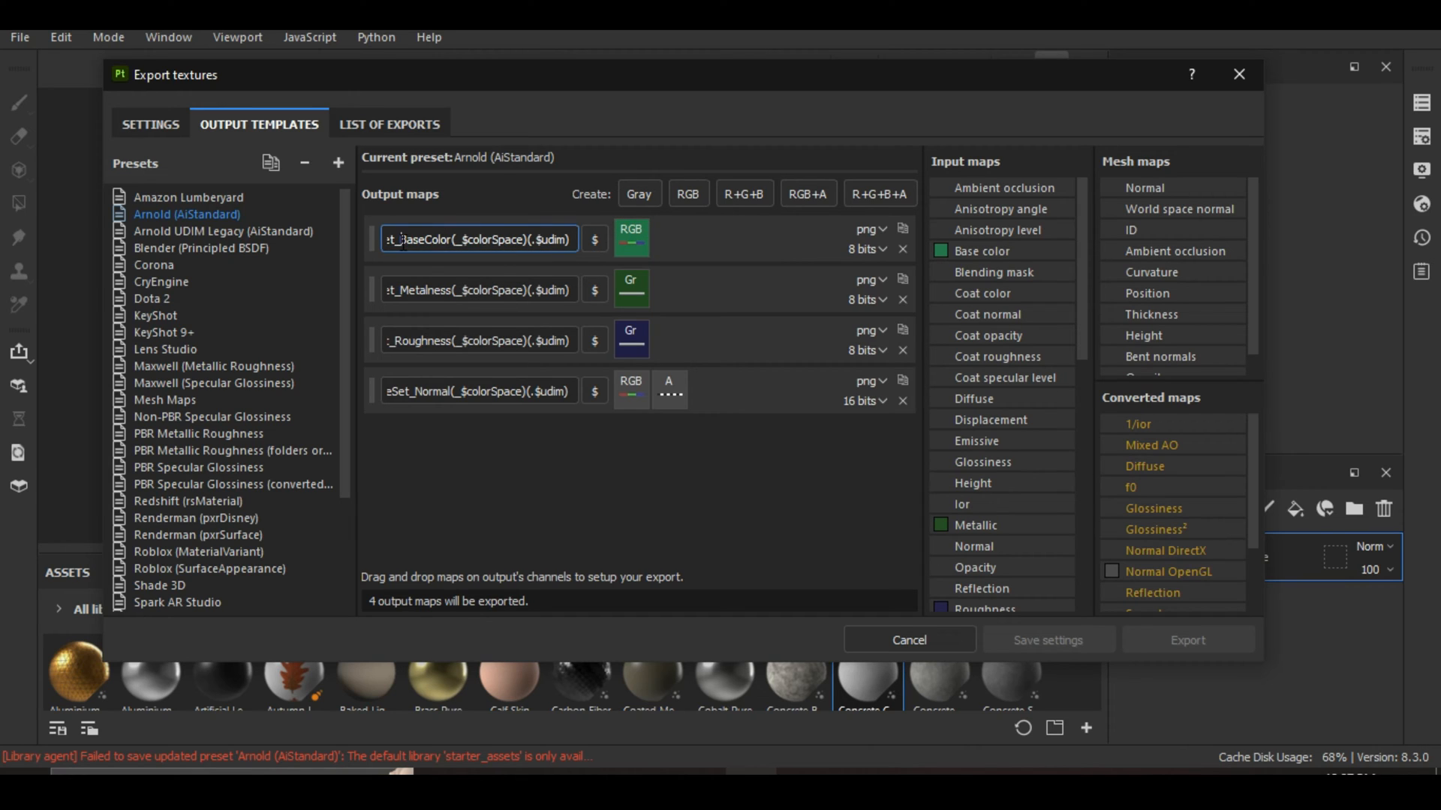
pyautogui.moveTo(400, 239); pyautogui.dragTo(441, 239)
# Try exr as the BaseColor map's file format and set it back to png.
pyautogui.click(870, 229)
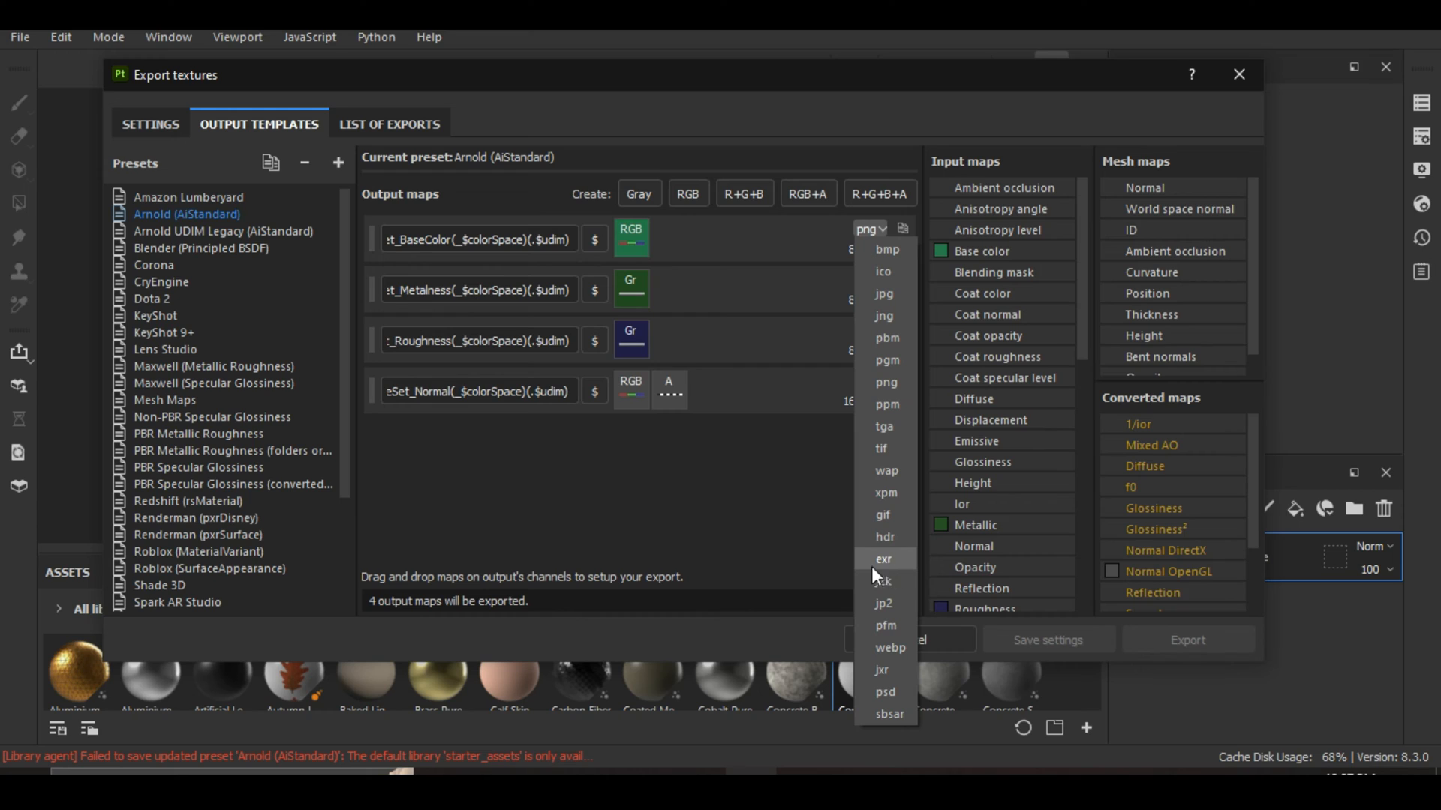
pyautogui.click(896, 563)
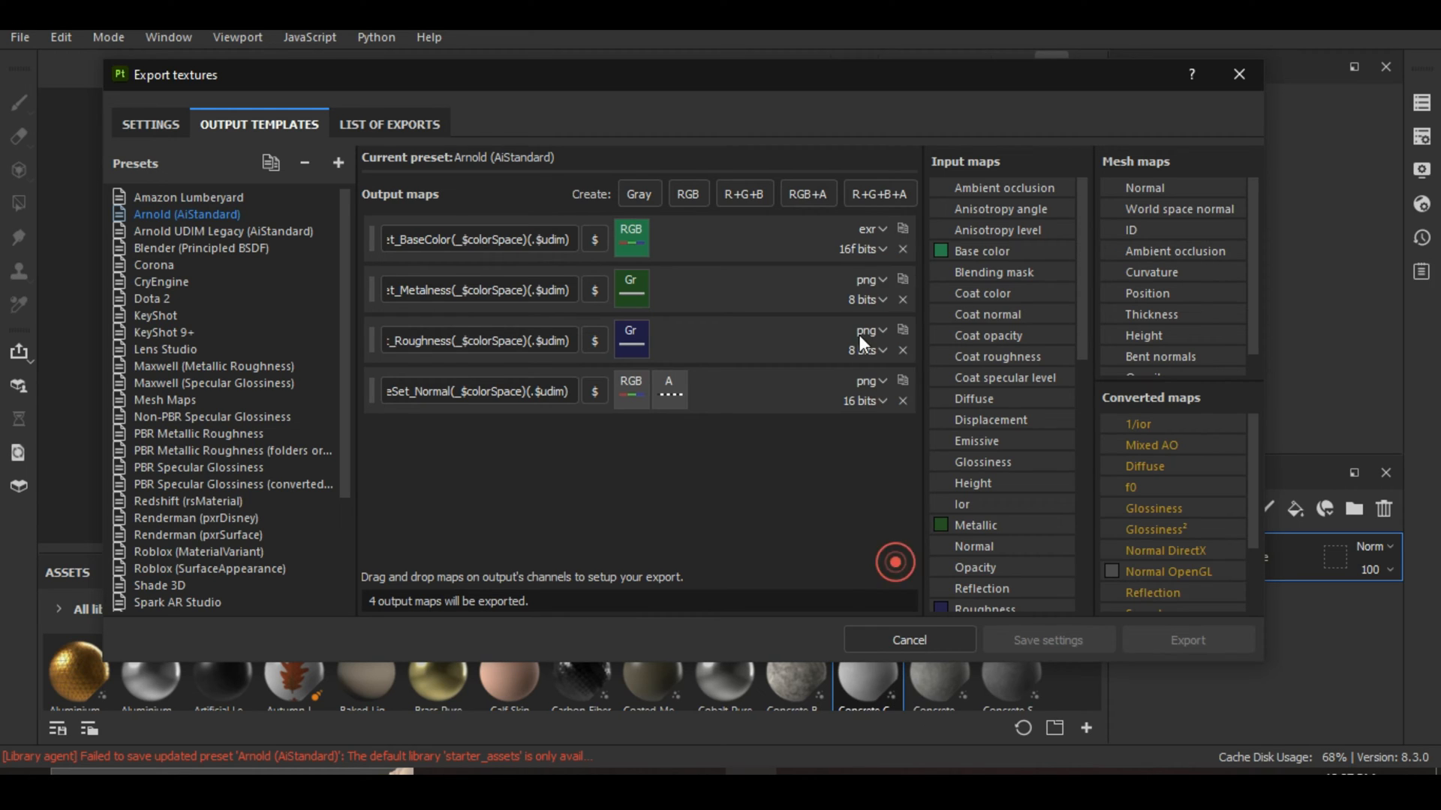
pyautogui.click(869, 226)
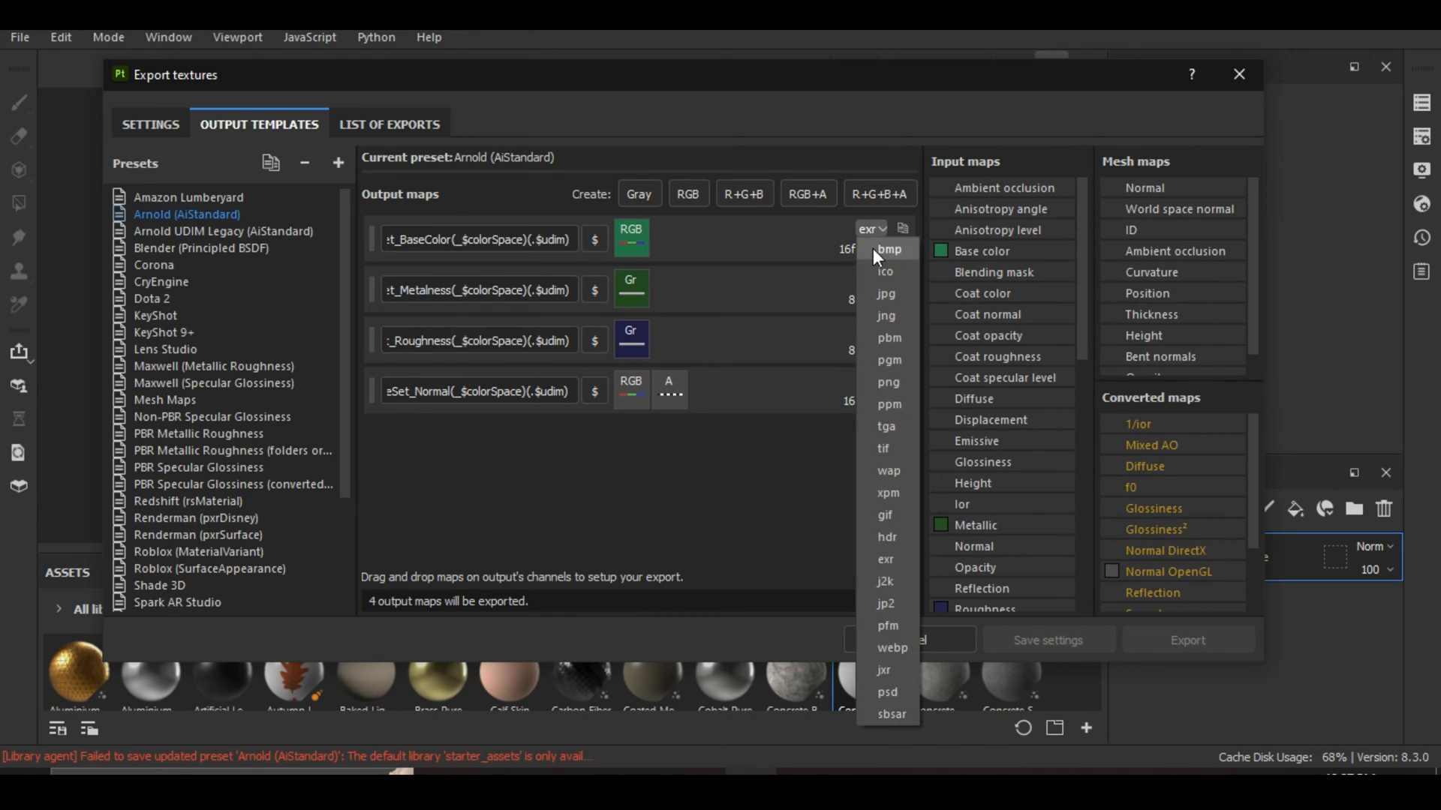
pyautogui.click(903, 377)
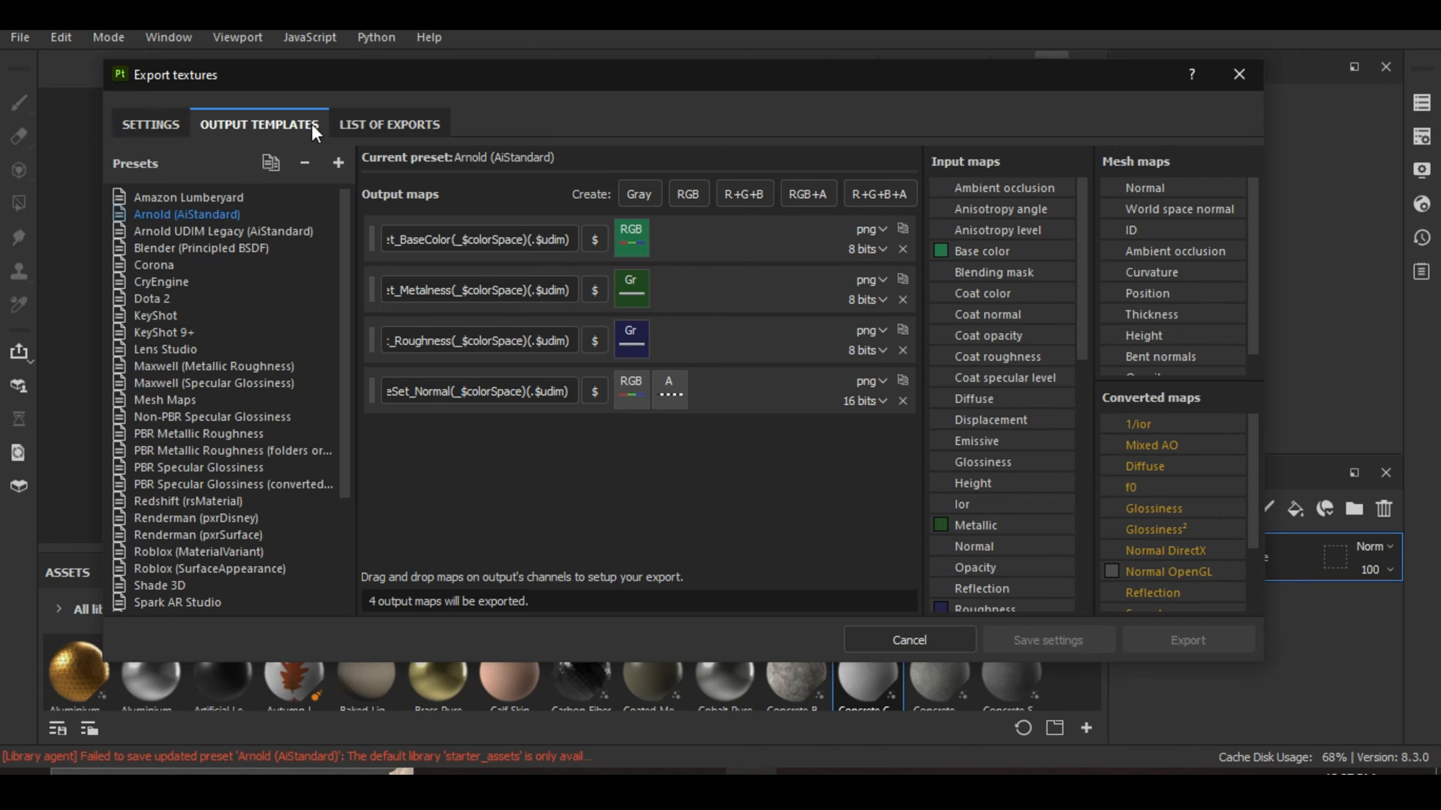
# Check the list of exports and reselect the edited Arnold (AiStandard) output template in the global export settings.
pyautogui.click(391, 126)
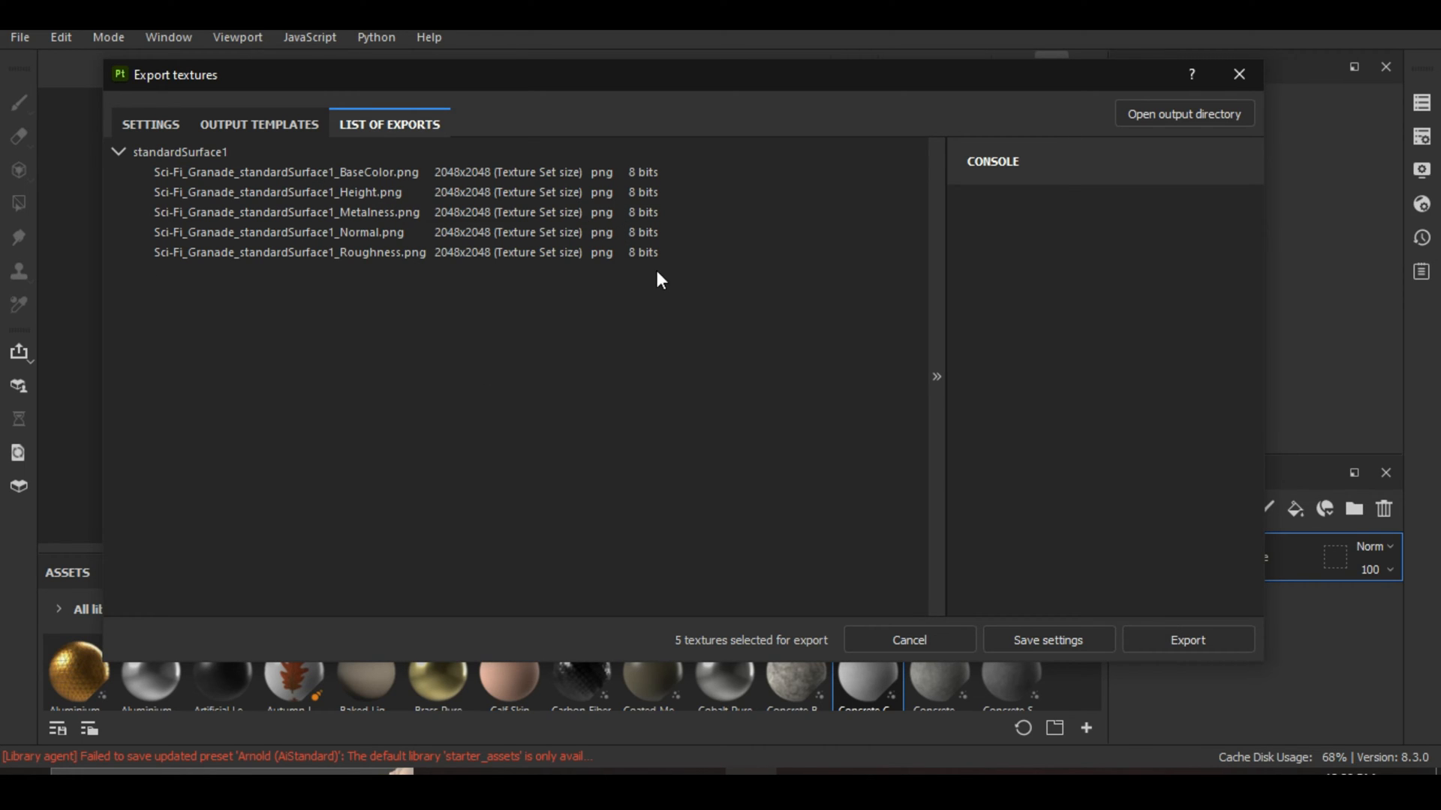
pyautogui.click(269, 124)
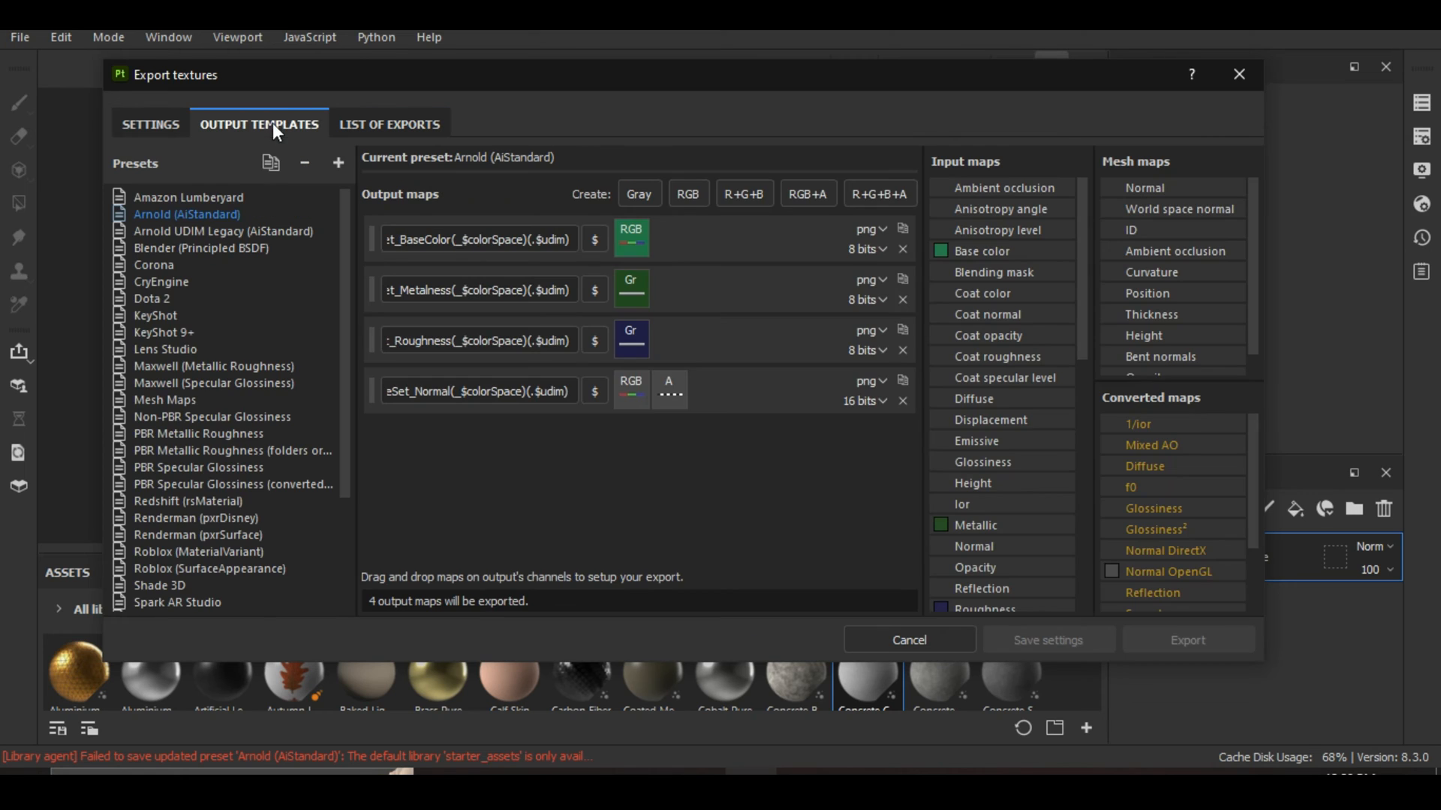
pyautogui.click(150, 129)
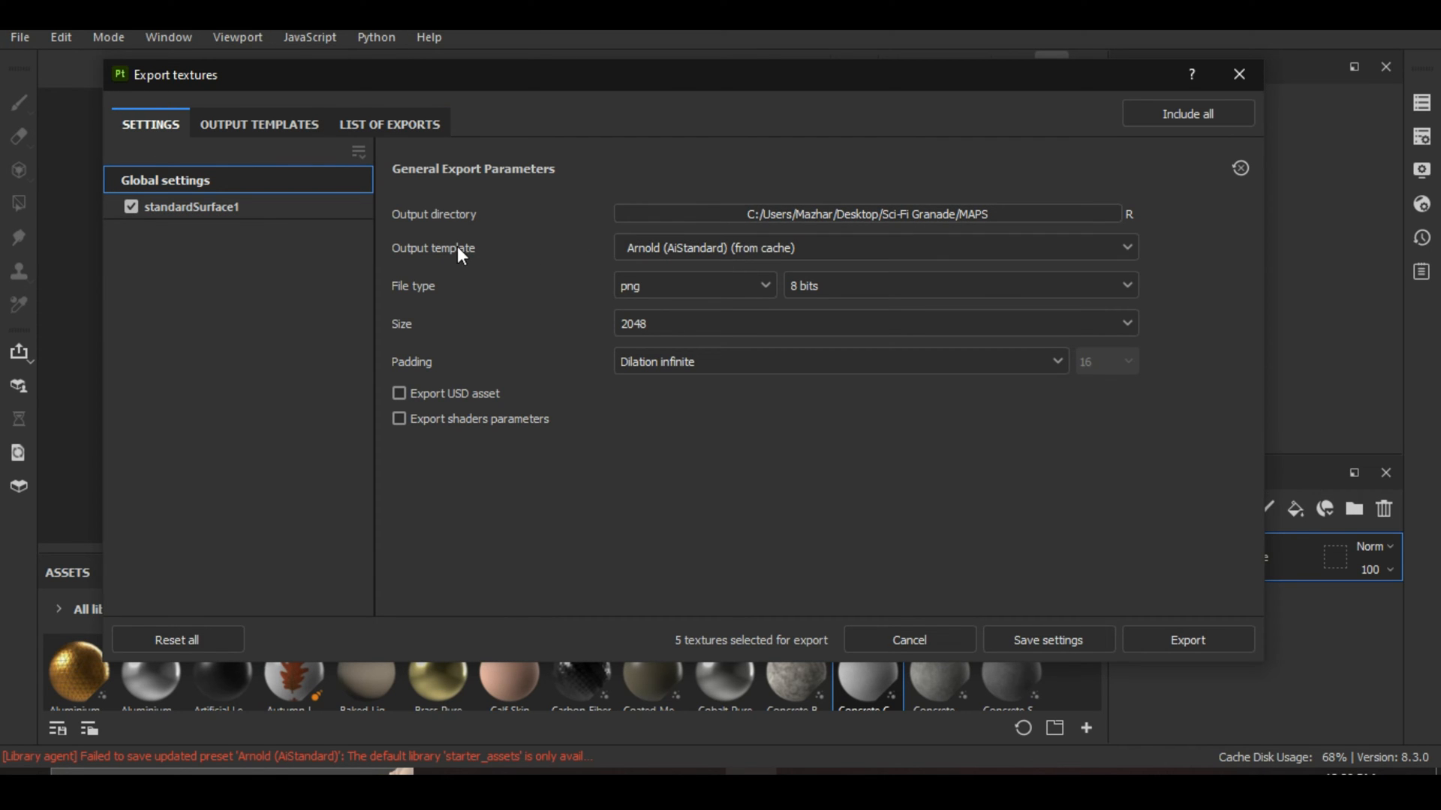
pyautogui.click(686, 247)
pyautogui.scroll(10, 723, 370)
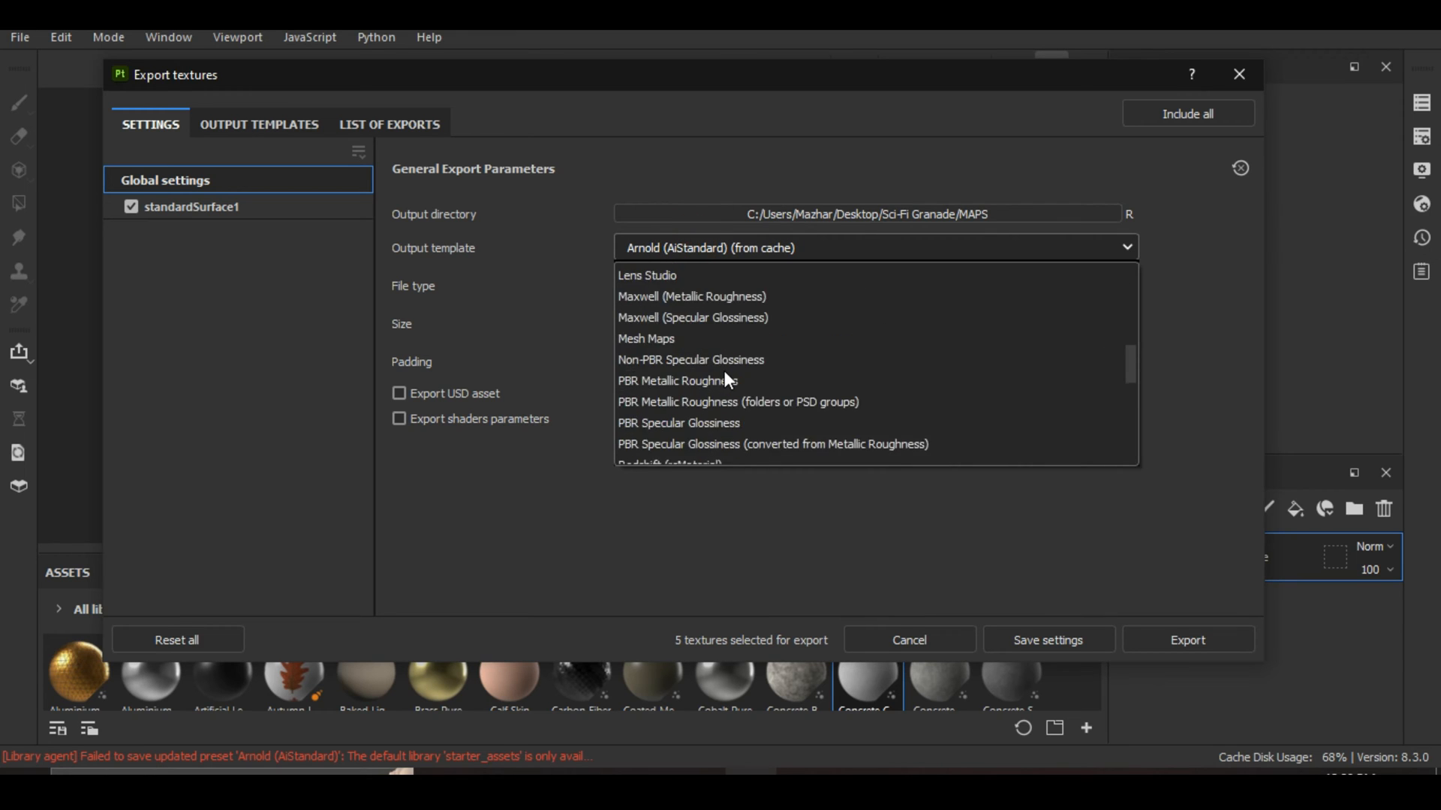
pyautogui.scroll(-1, 693, 318)
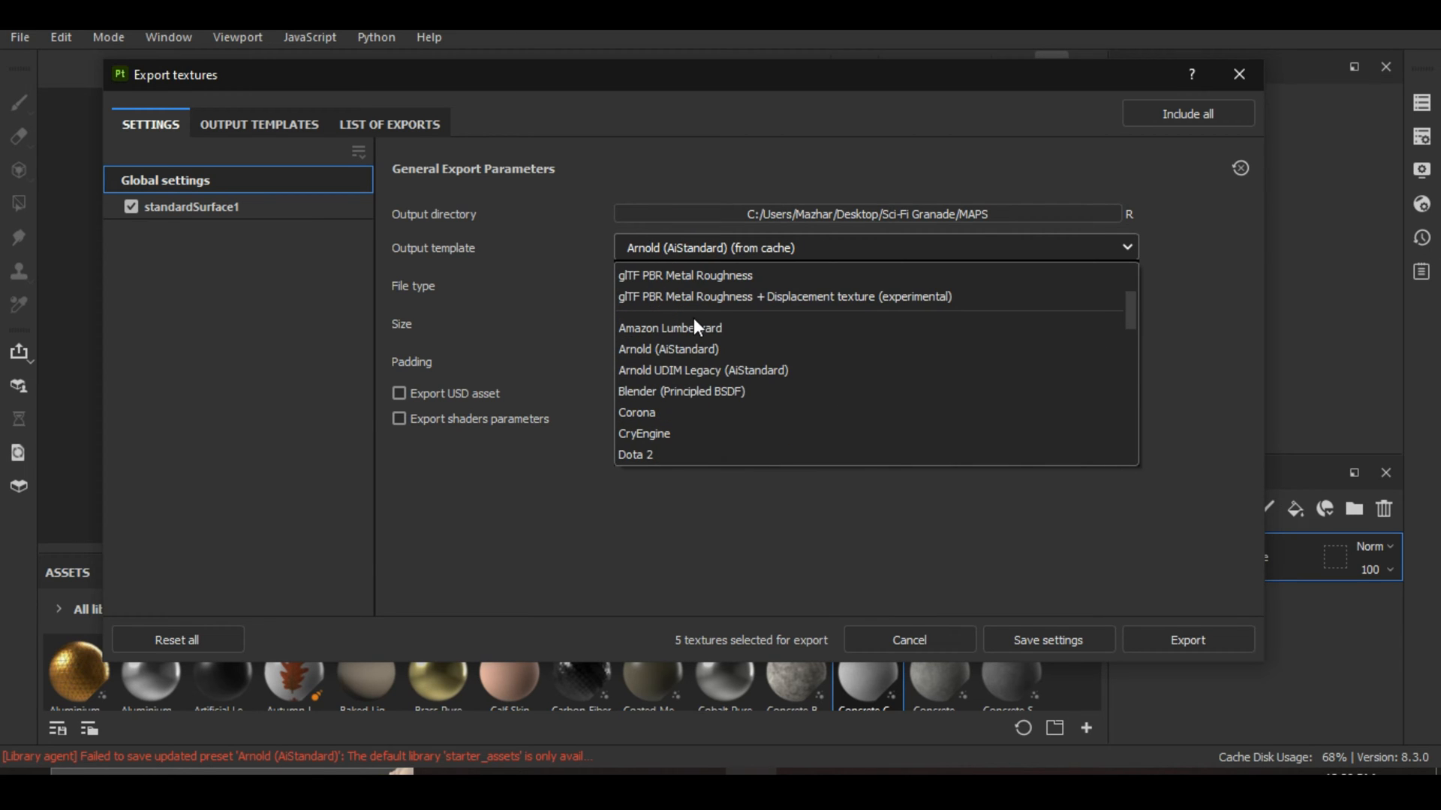
pyautogui.click(719, 349)
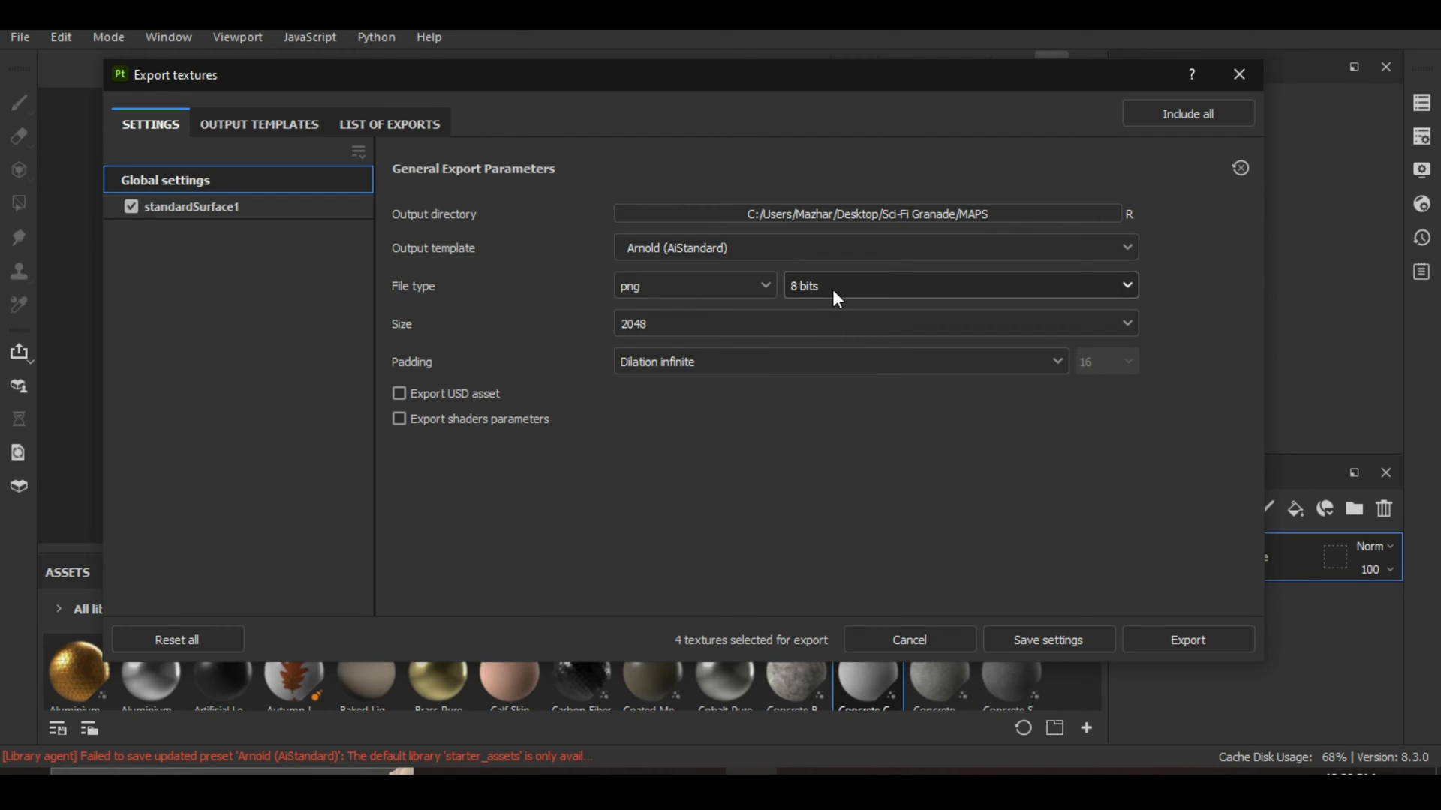
# Set the export size to 2048 and export the maps of the standardSurface1 texture set.
pyautogui.click(738, 324)
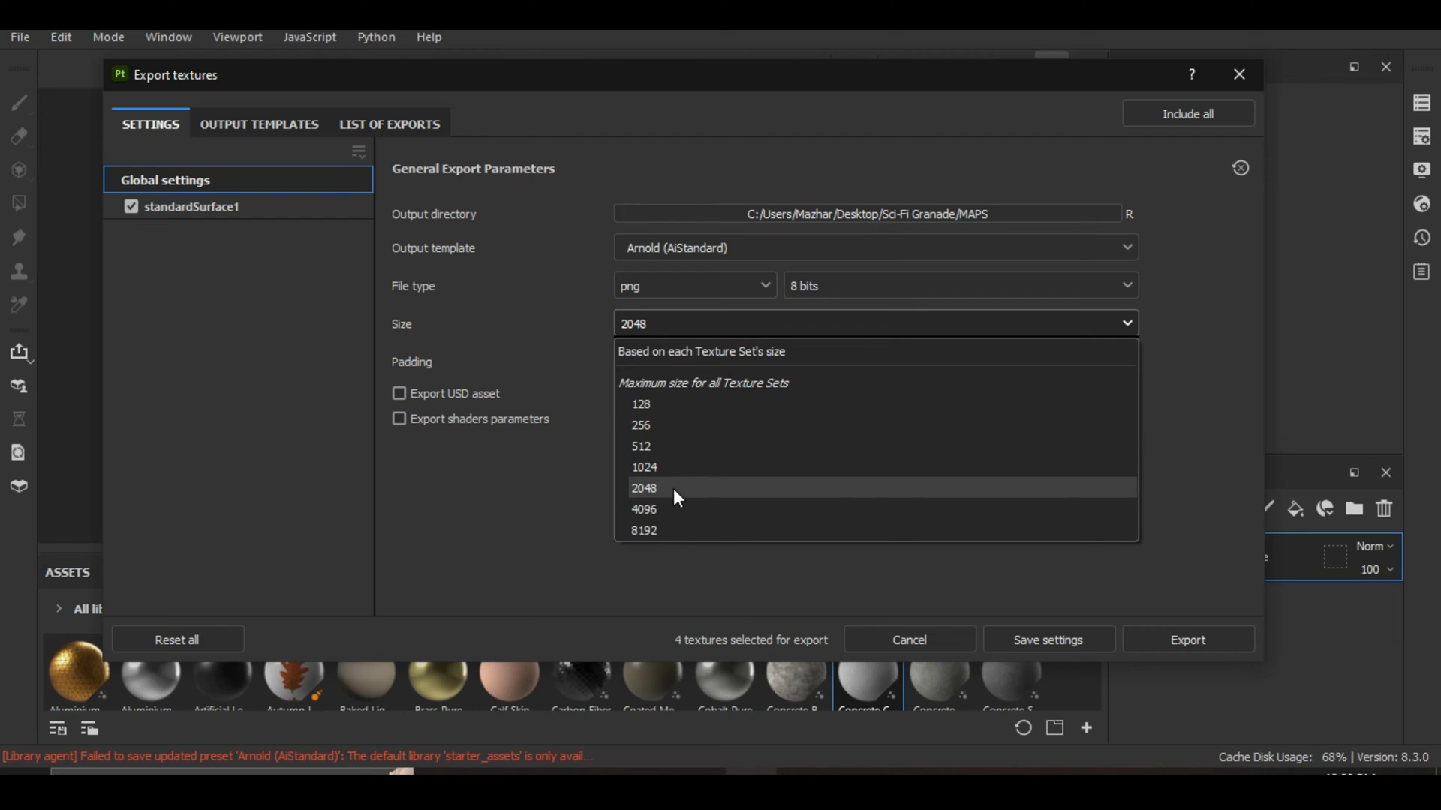
pyautogui.click(652, 489)
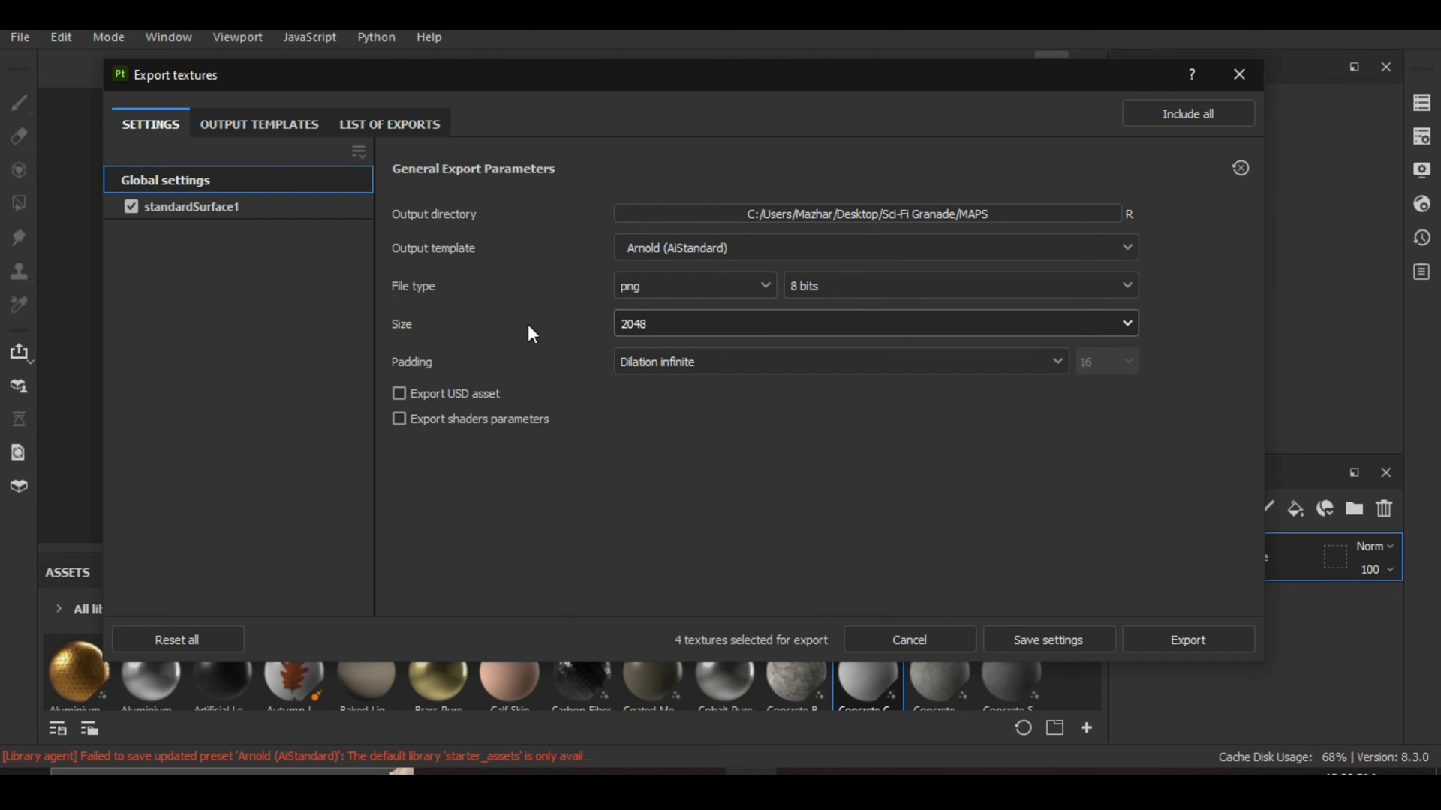
pyautogui.click(173, 203)
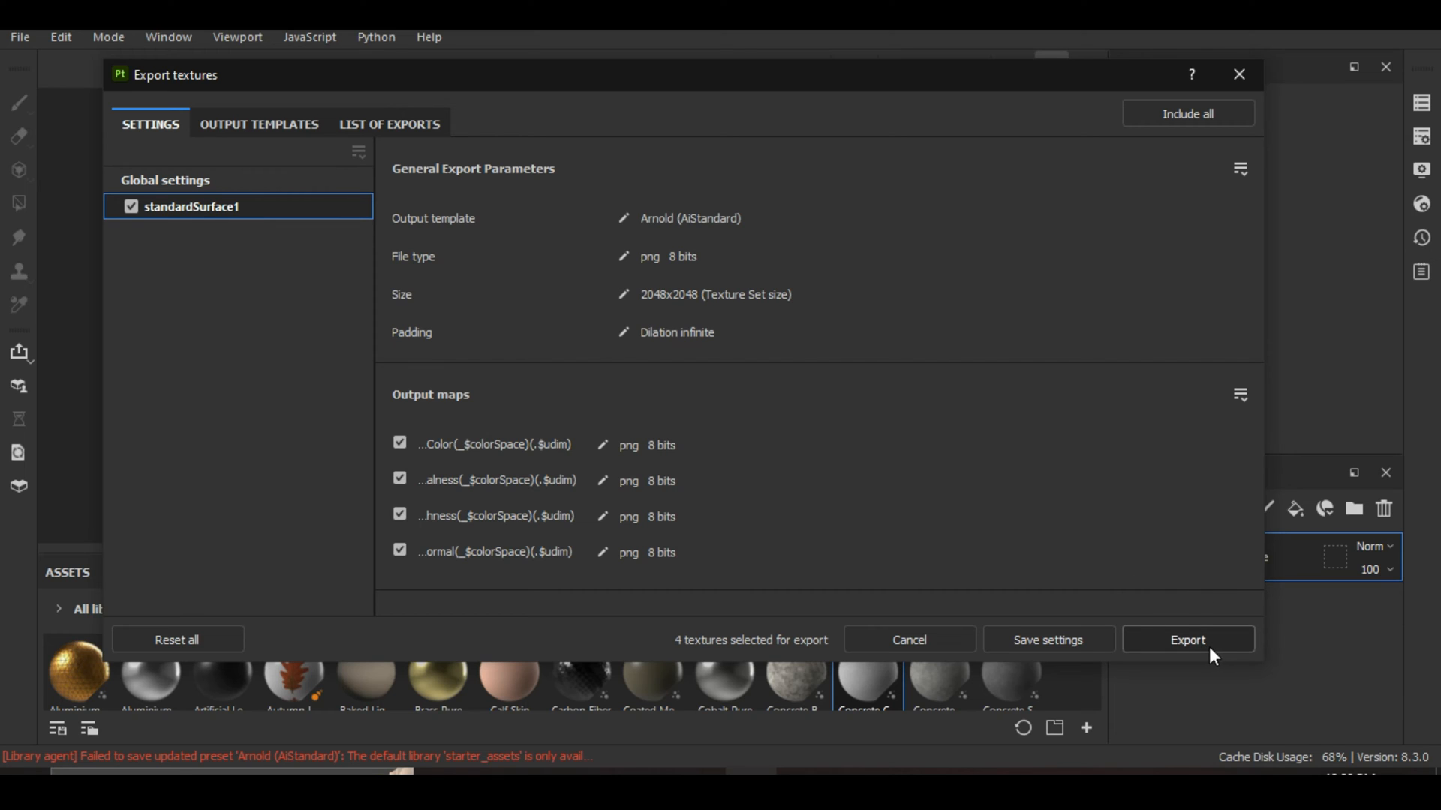
pyautogui.click(1187, 645)
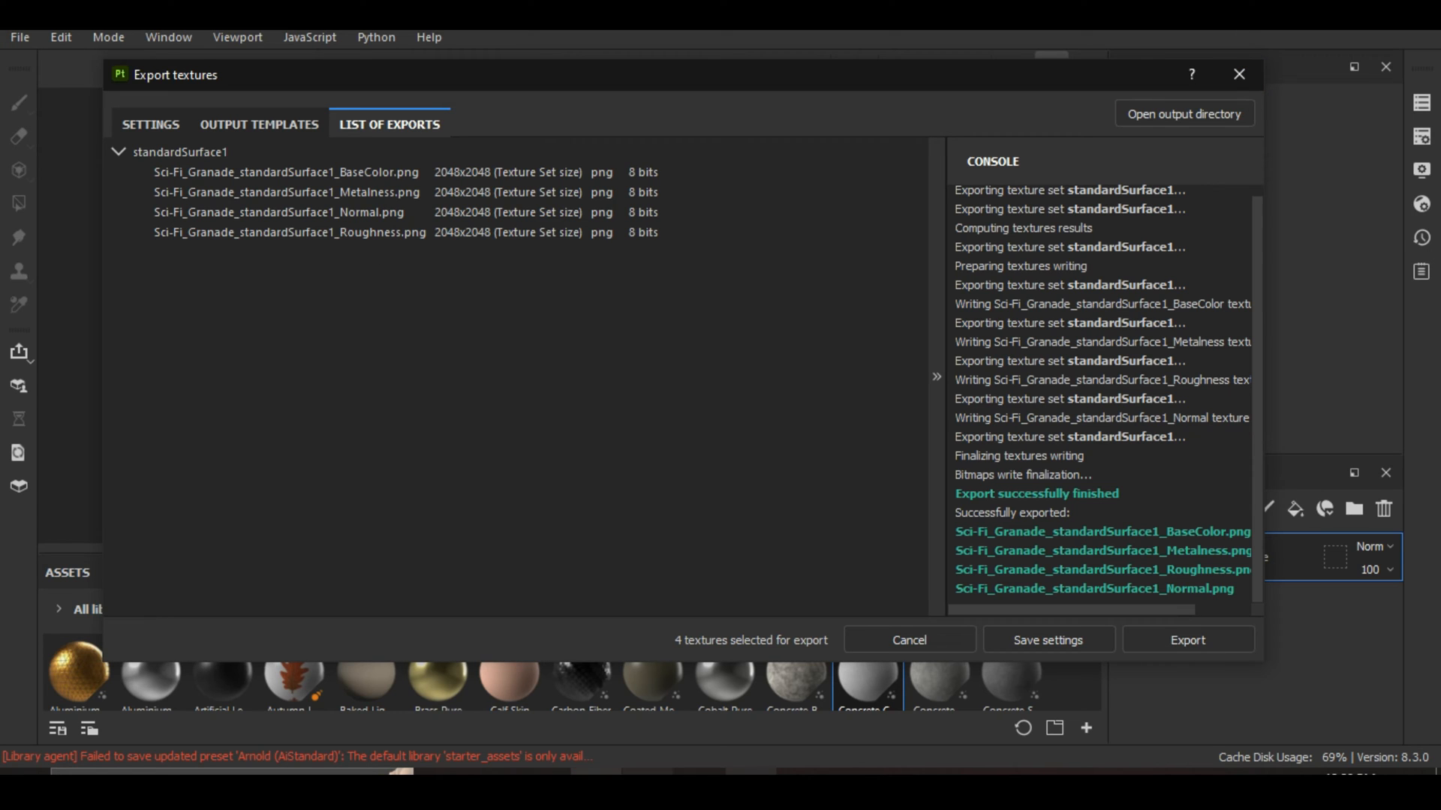
# Switch to File Explorer and inspect the exported texture files in the MAPS folder inside Sci-Fi Granade.
pyautogui.moveTo(542, 791)
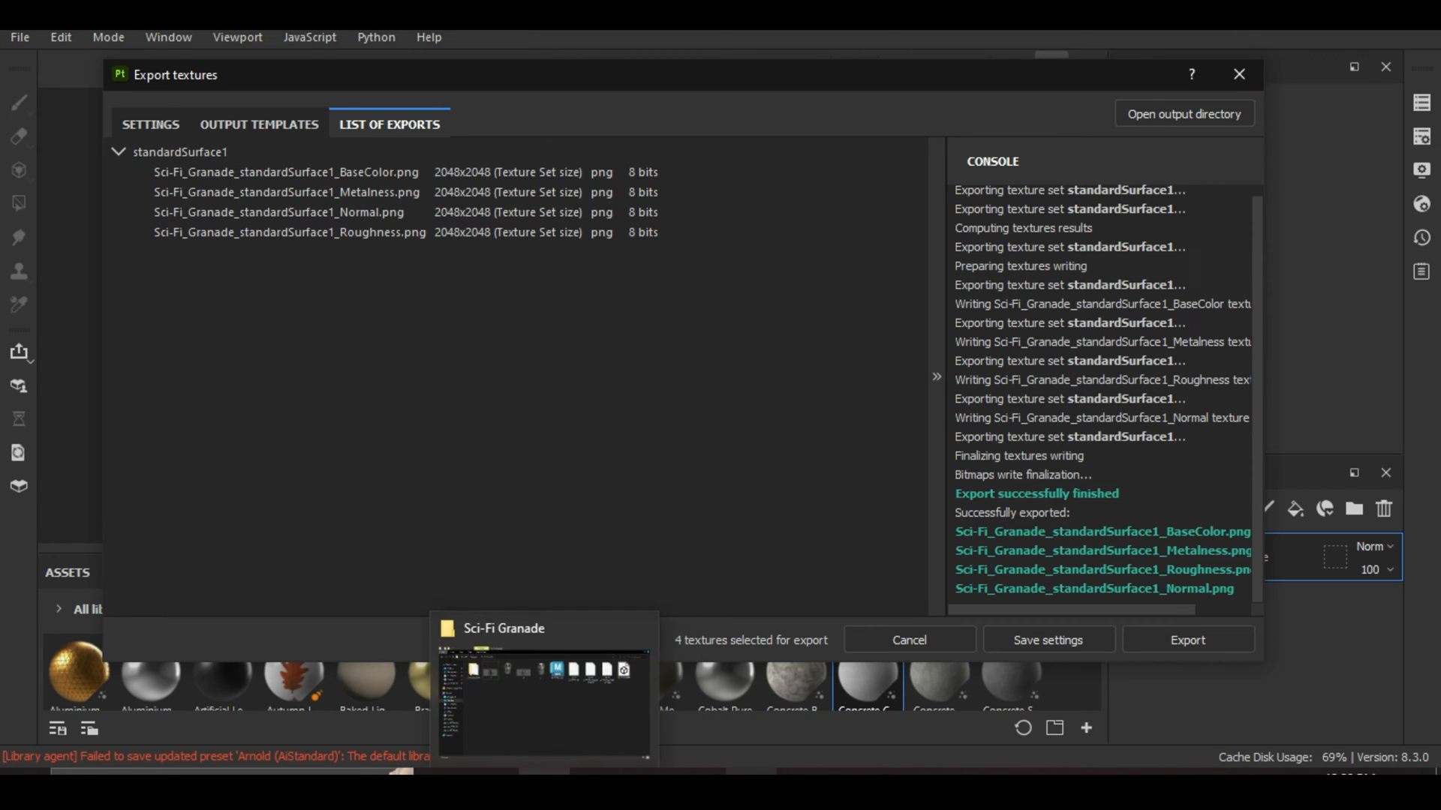
pyautogui.click(536, 728)
pyautogui.click(749, 497)
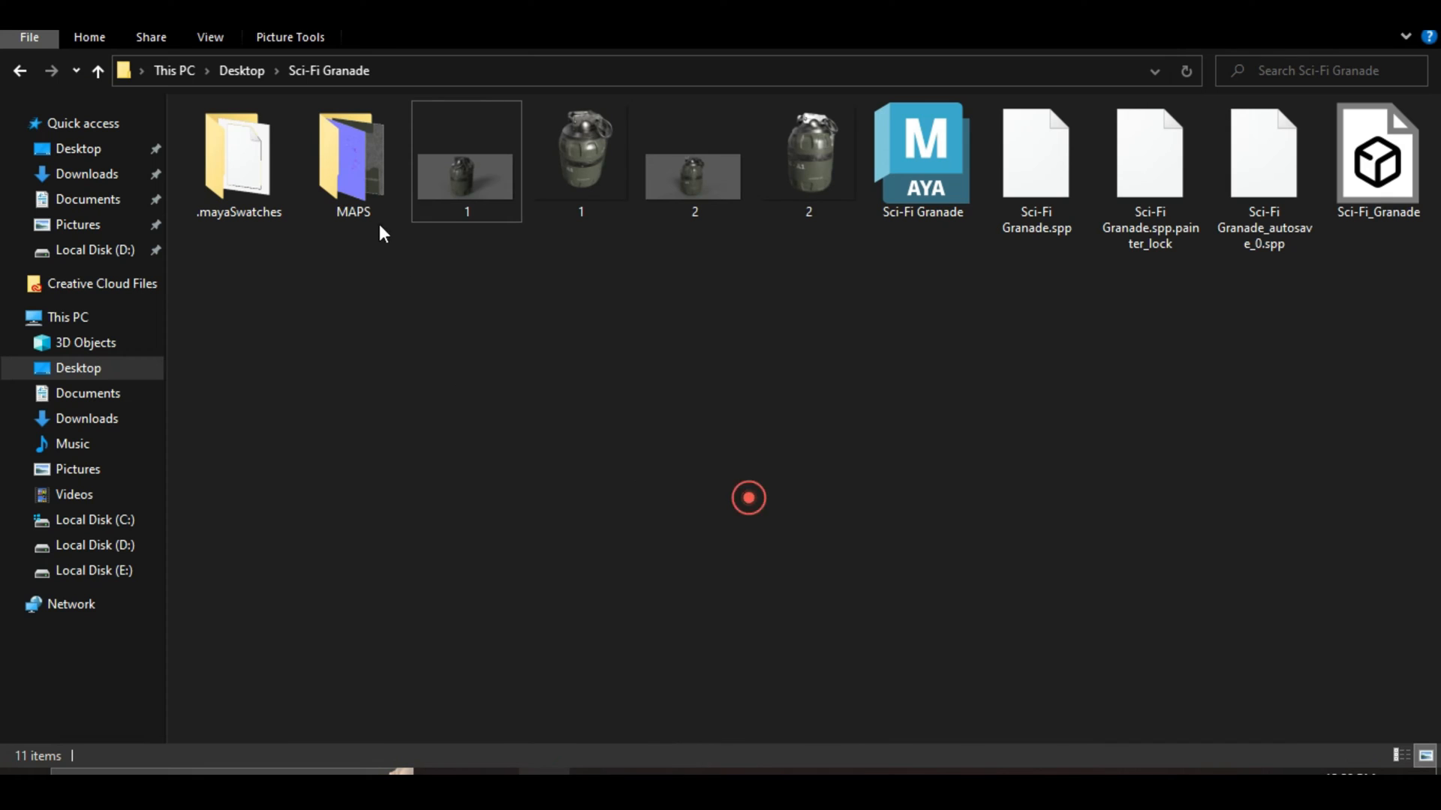
pyautogui.doubleClick(352, 189)
pyautogui.click(879, 338)
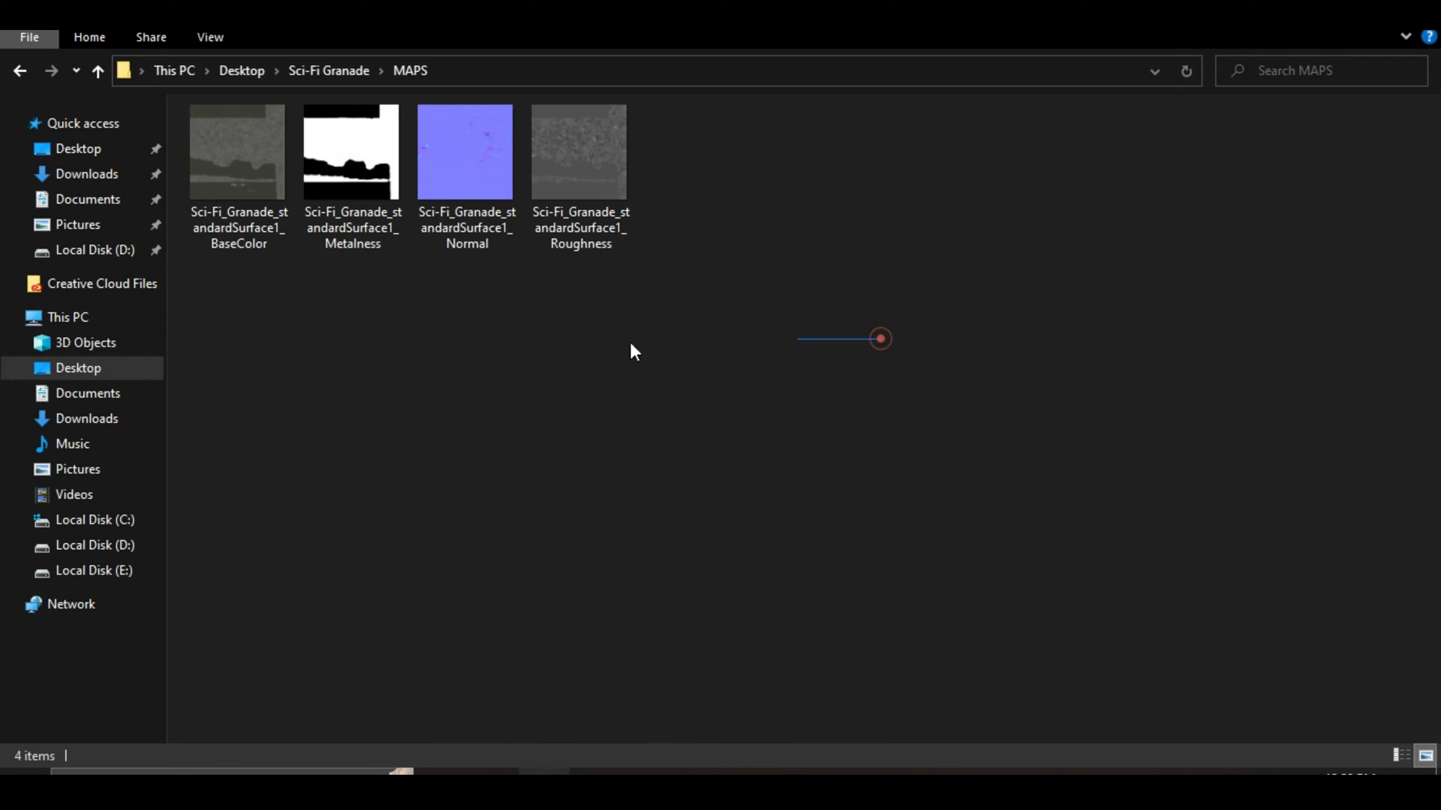
pyautogui.moveTo(631, 343); pyautogui.dragTo(266, 214)
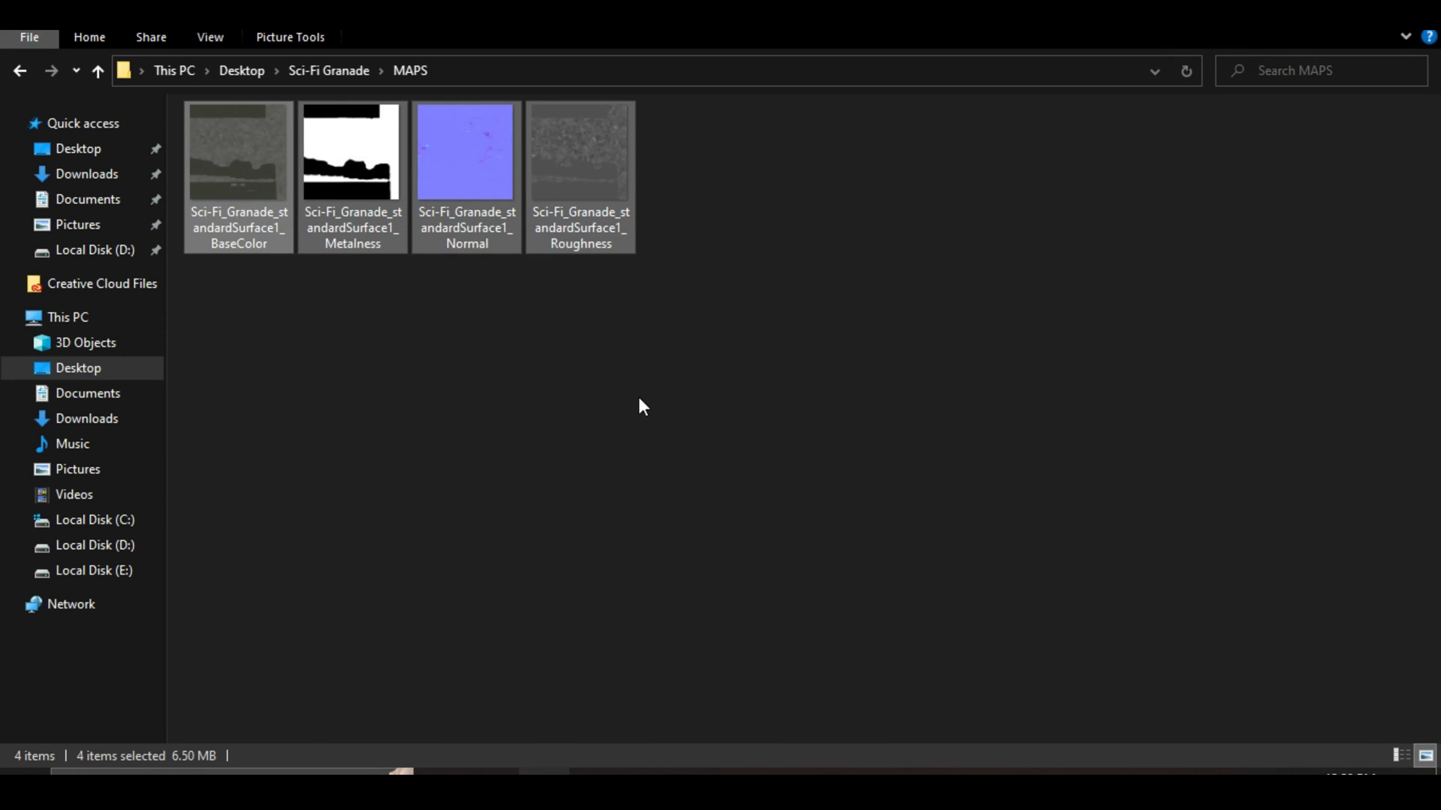
pyautogui.click(236, 197)
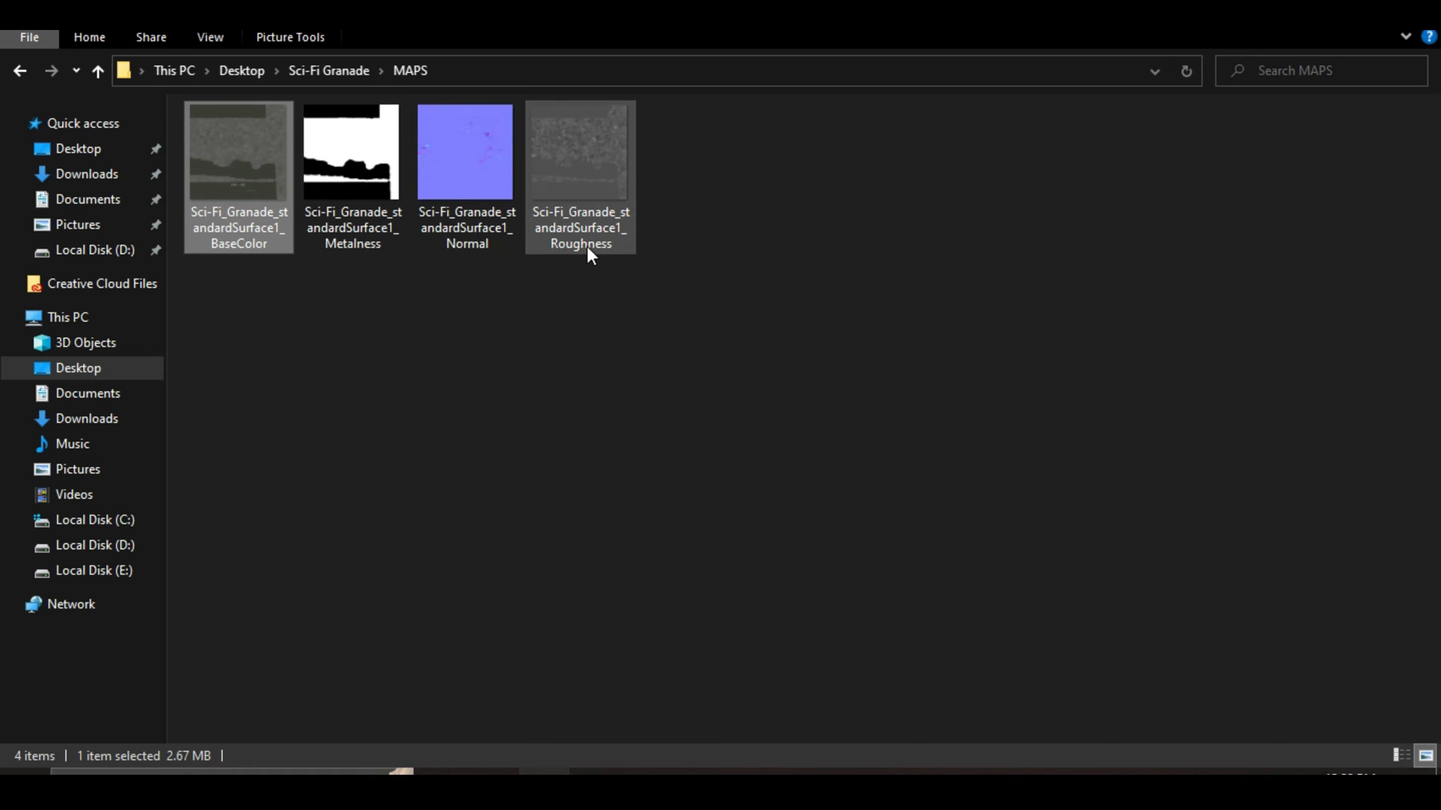
# Clear the file selection in the MAPS folder, switch to Maya and select the whole grenade model.
pyautogui.click(966, 310)
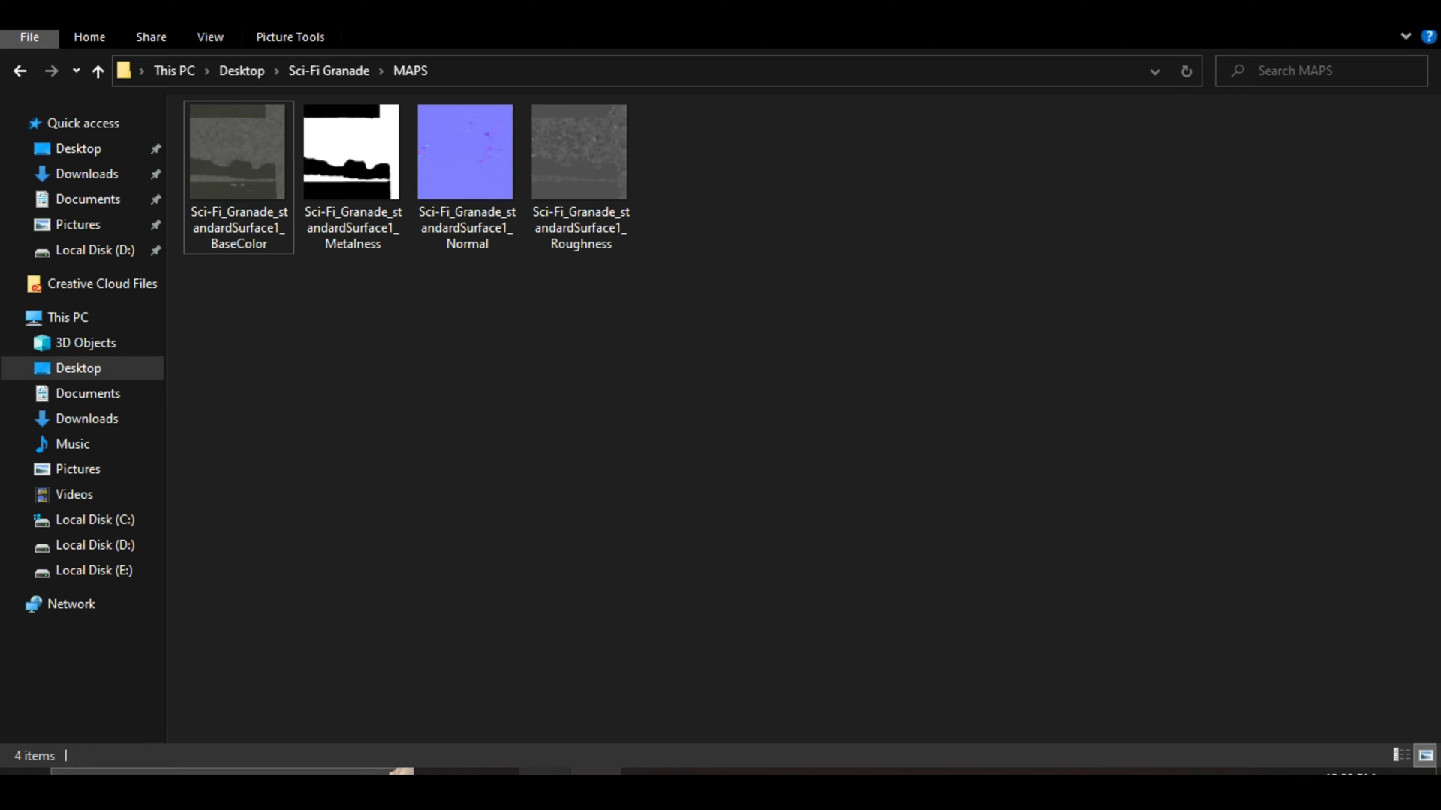
pyautogui.moveTo(596, 781)
pyautogui.click(605, 704)
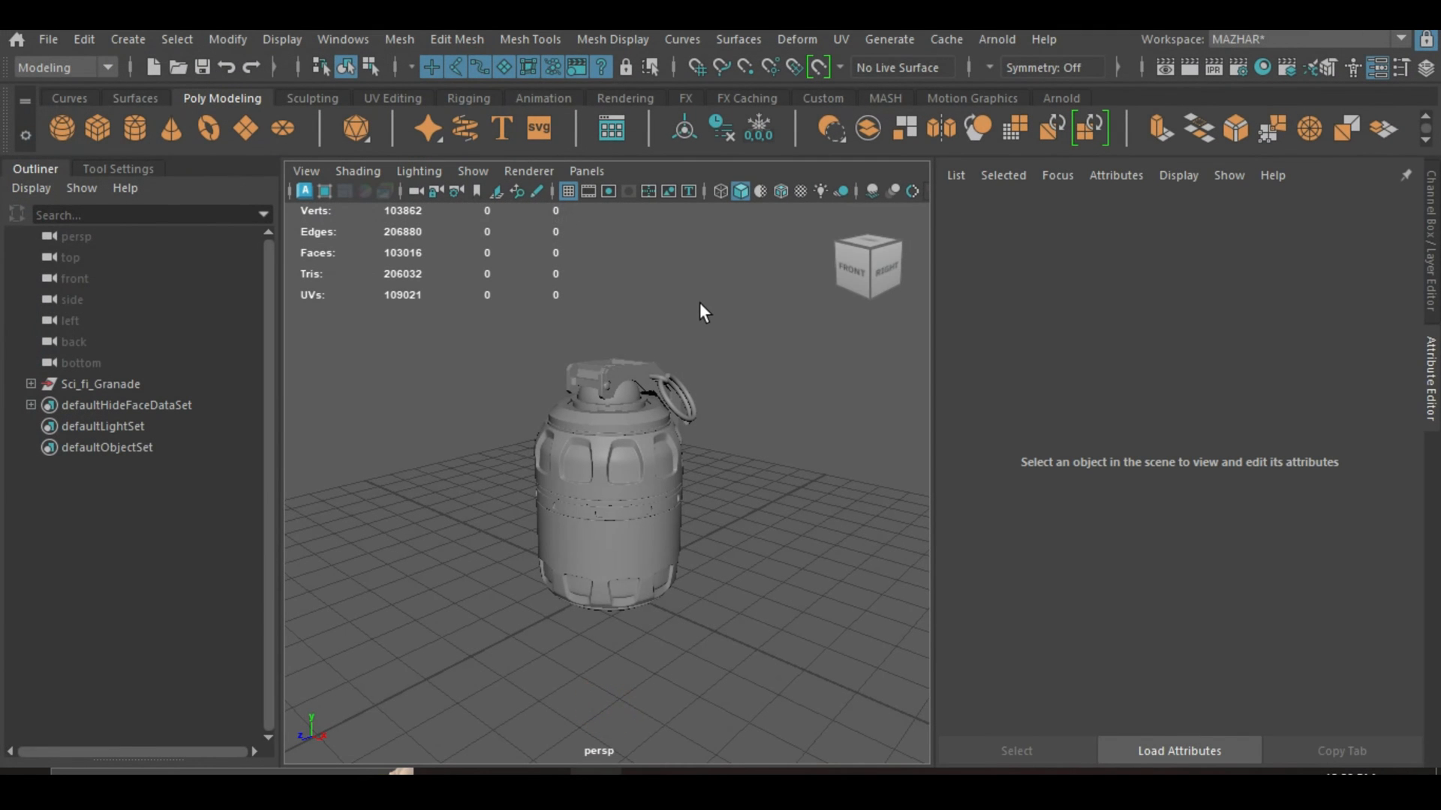
pyautogui.moveTo(460, 295); pyautogui.dragTo(752, 656)
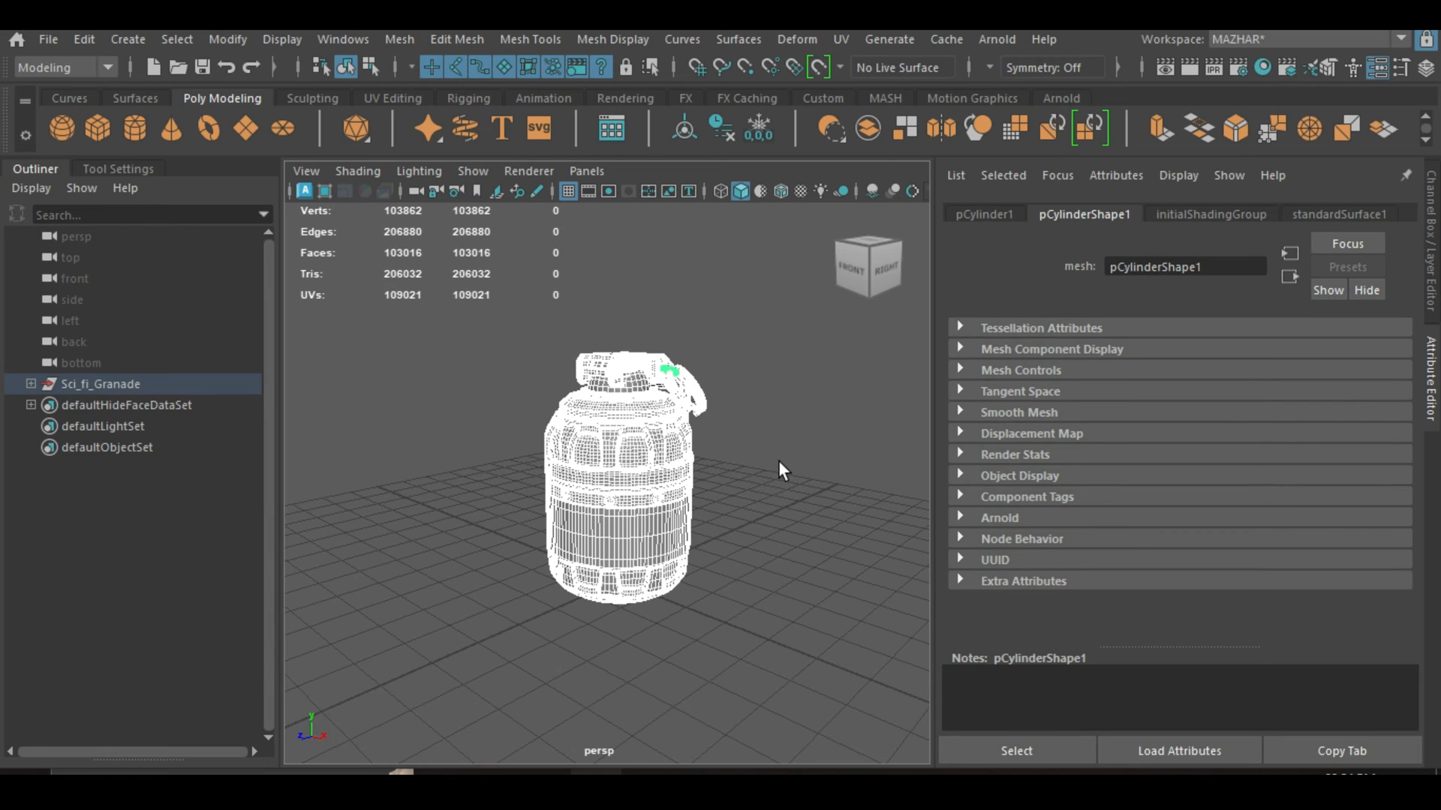
# Assign a new Arnold aiStandardSurface material to the selected grenade.
pyautogui.keyDown('alt'); pyautogui.moveTo(782, 486); pyautogui.dragTo(782, 482); pyautogui.keyUp('alt')
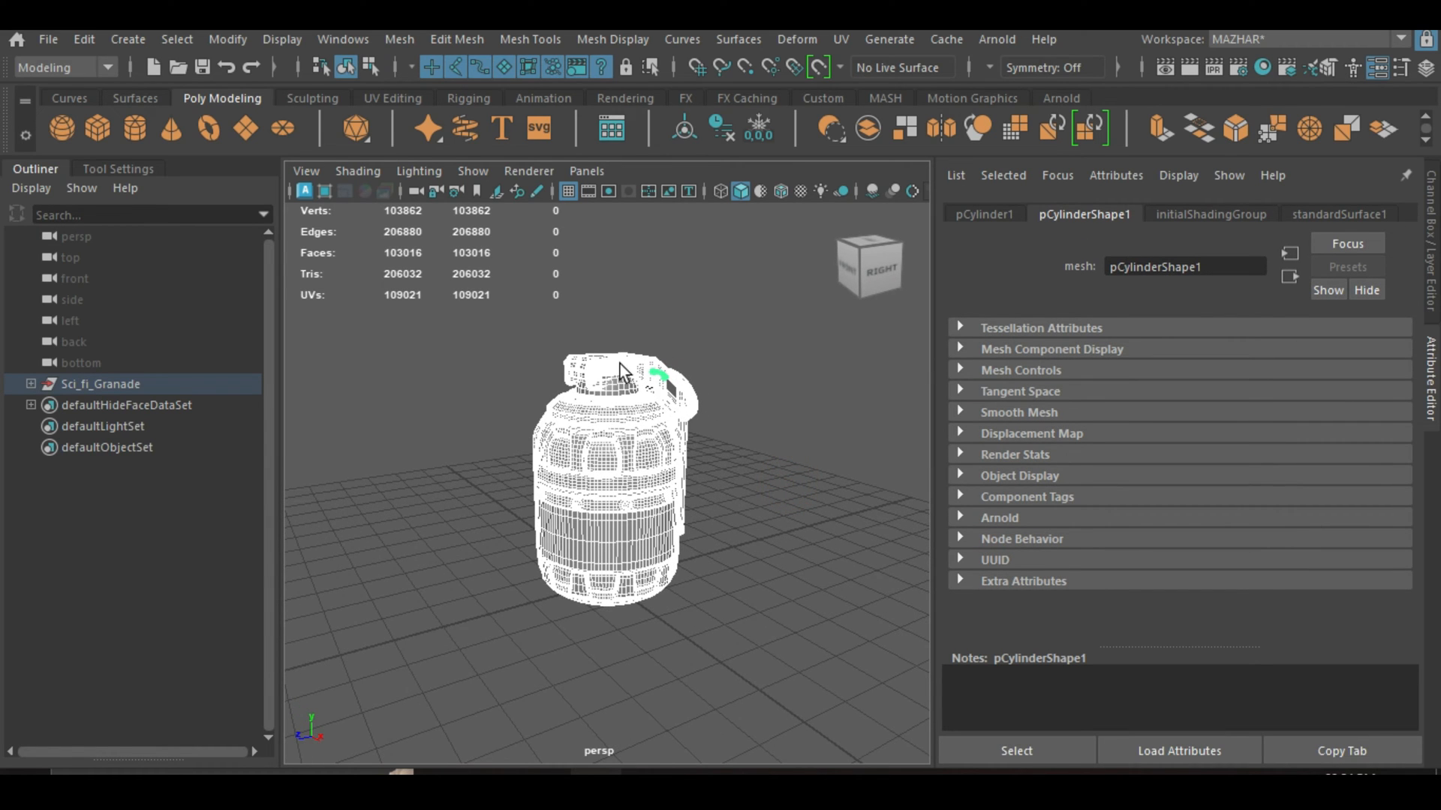
pyautogui.moveTo(620, 364); pyautogui.dragTo(650, 696, button='right')
pyautogui.click(557, 428)
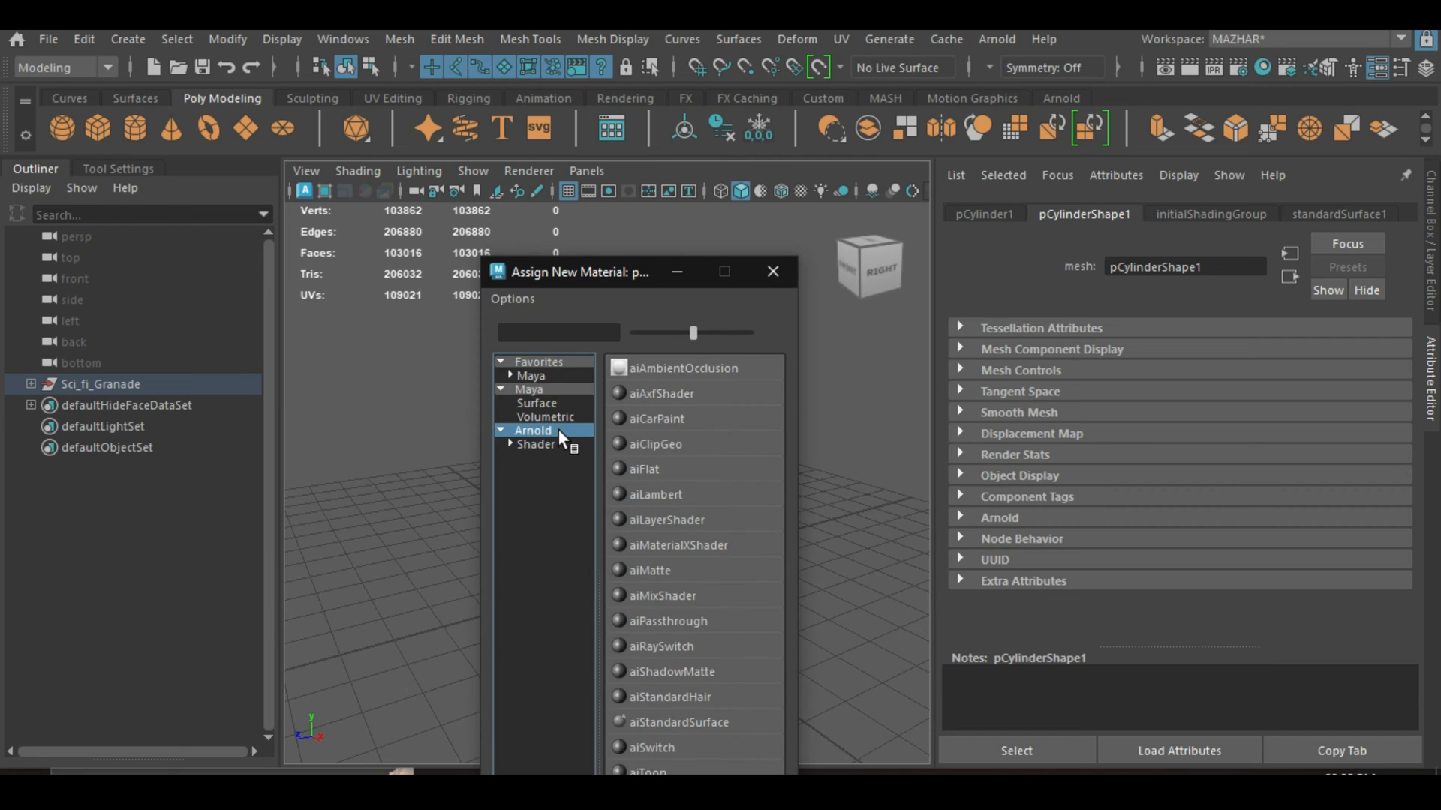
pyautogui.moveTo(640, 269); pyautogui.dragTo(493, 27)
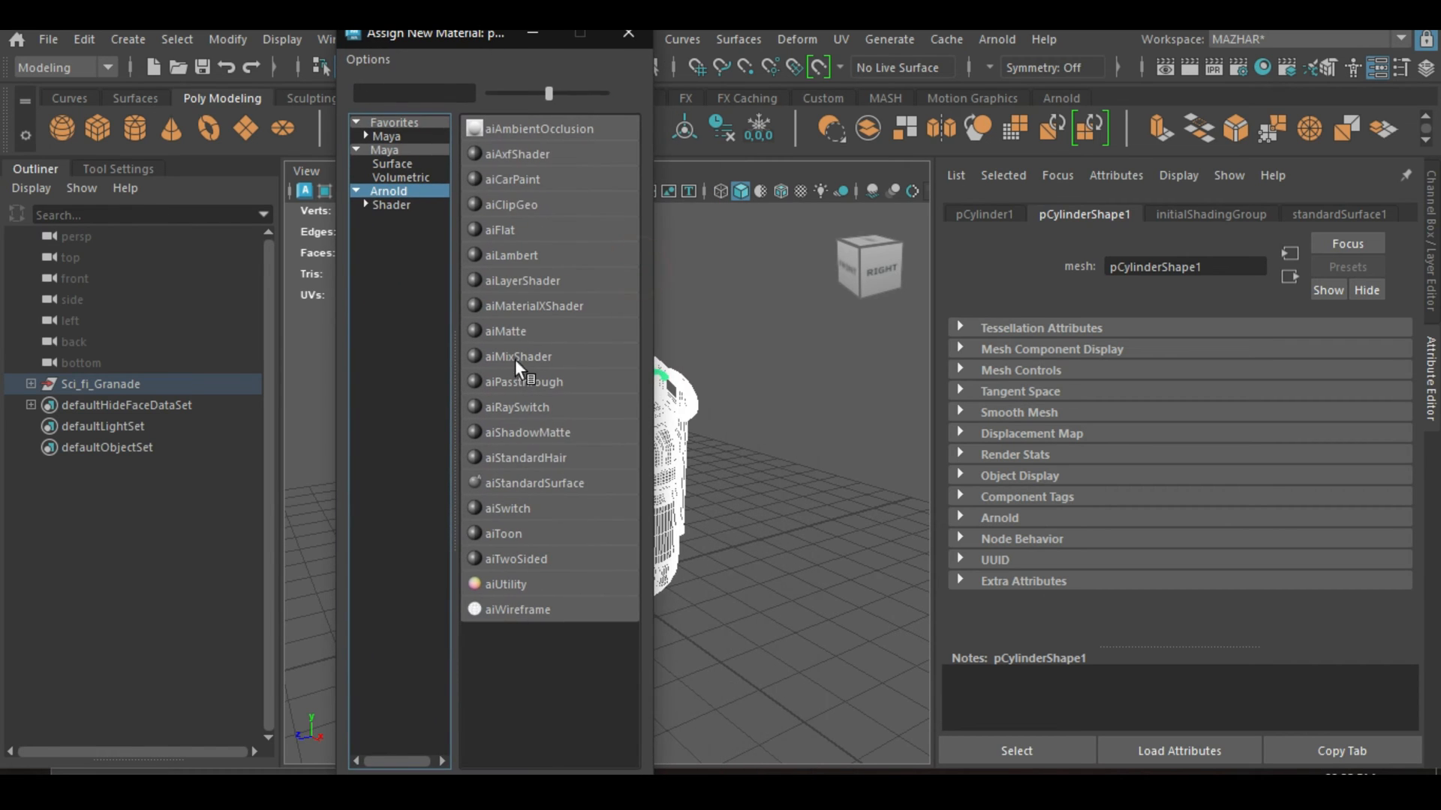
pyautogui.click(532, 482)
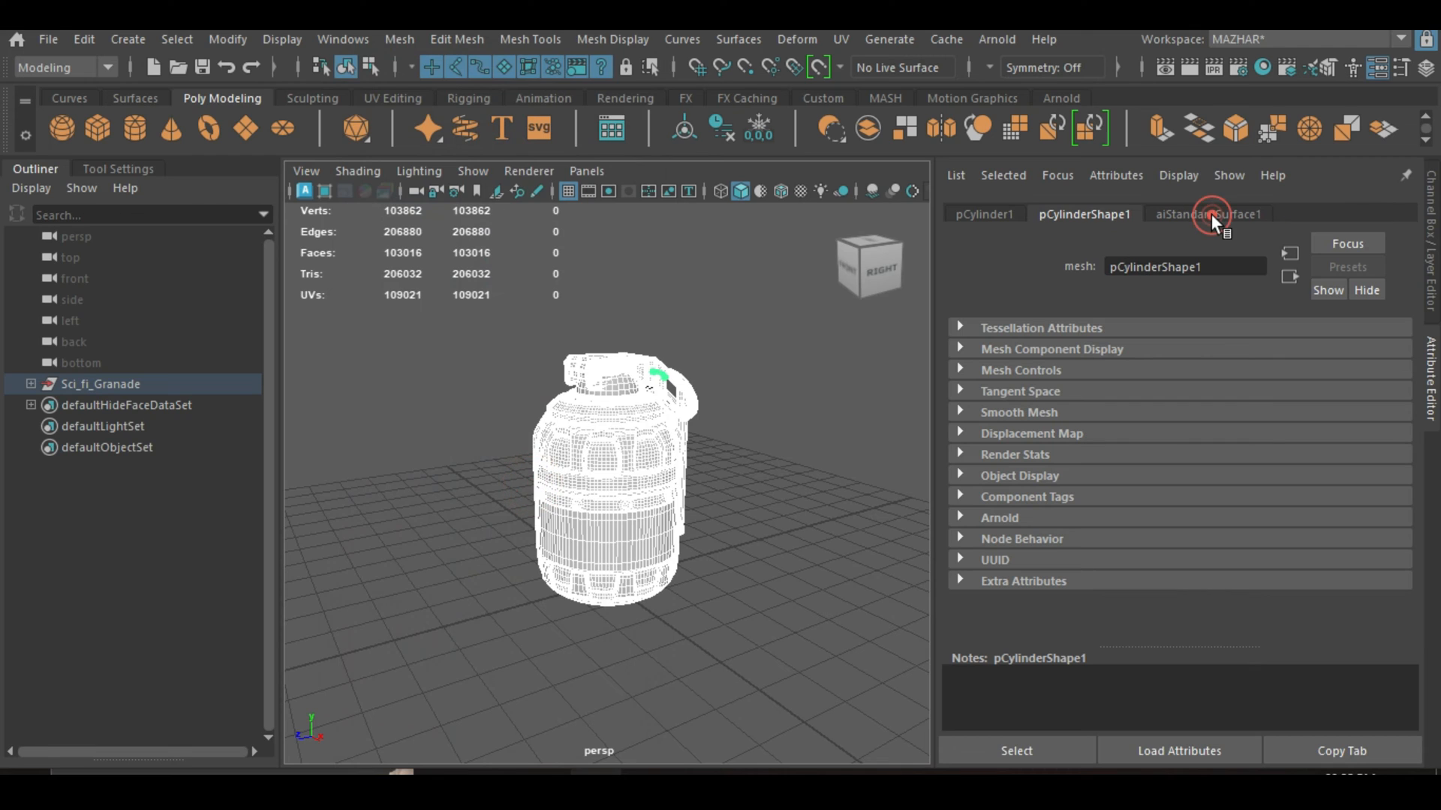
# Open the grenade's aiStandardSurface1 material and connect a File texture to its base Color.
pyautogui.click(1211, 214)
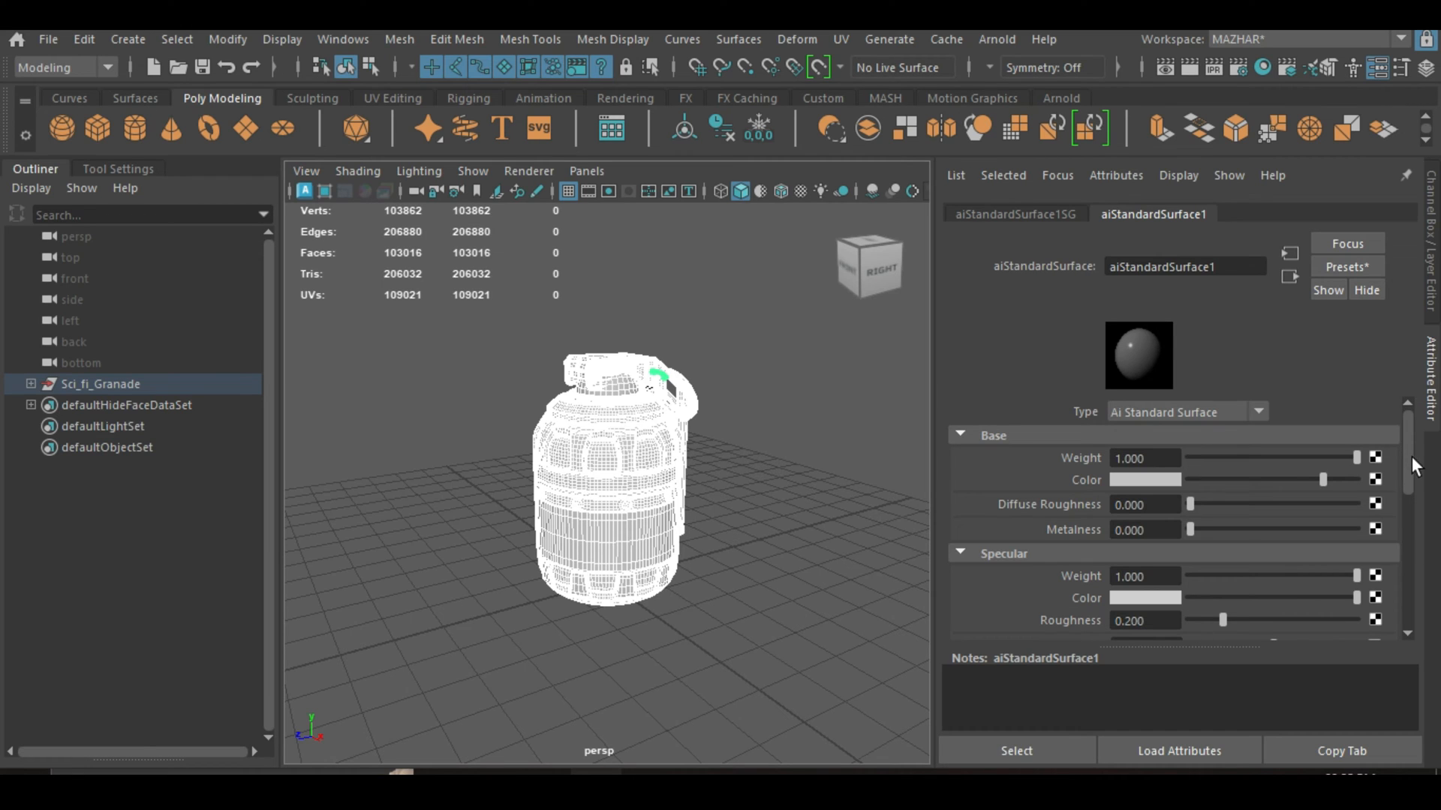
pyautogui.moveTo(1411, 459); pyautogui.dragTo(1394, 433)
pyautogui.click(1374, 479)
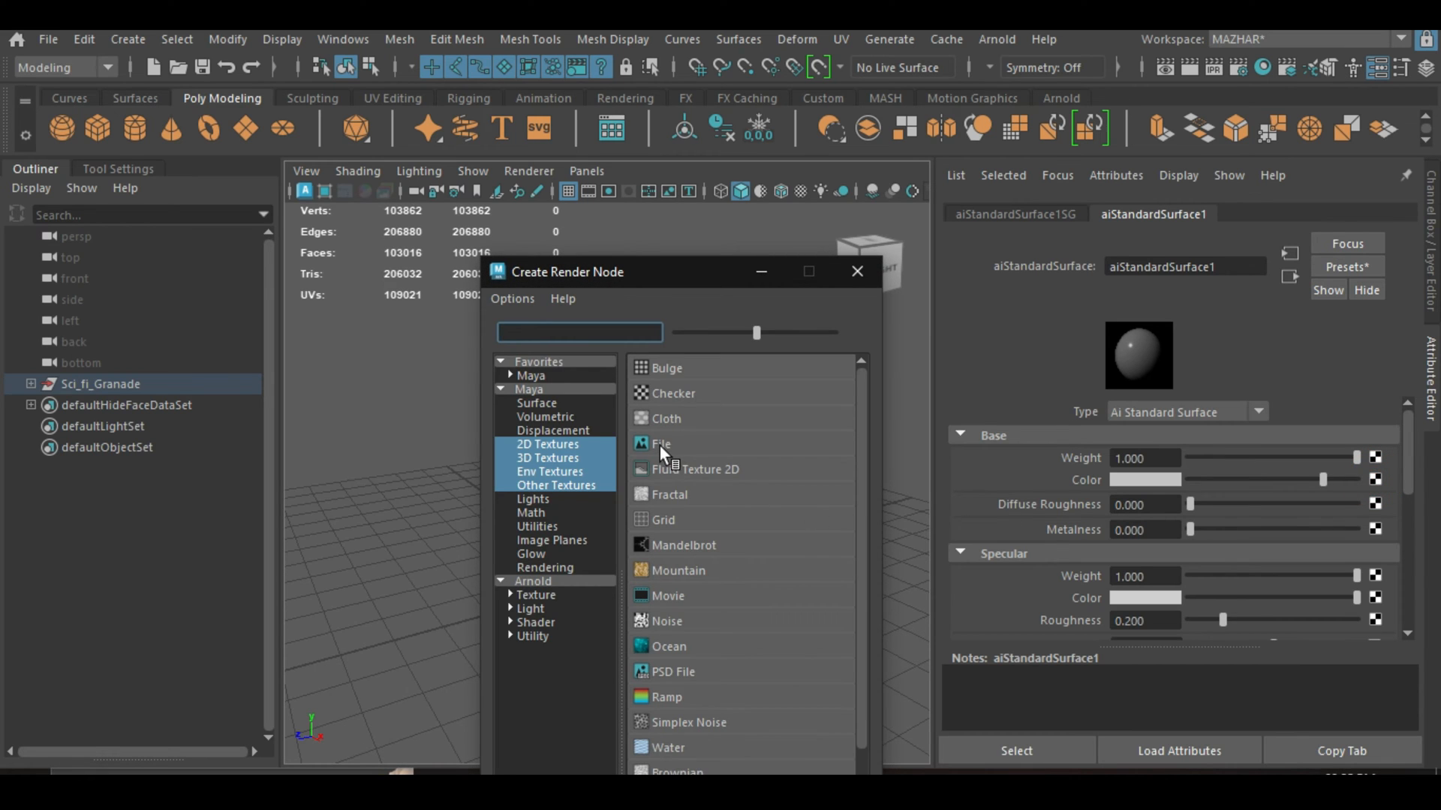
pyautogui.click(661, 444)
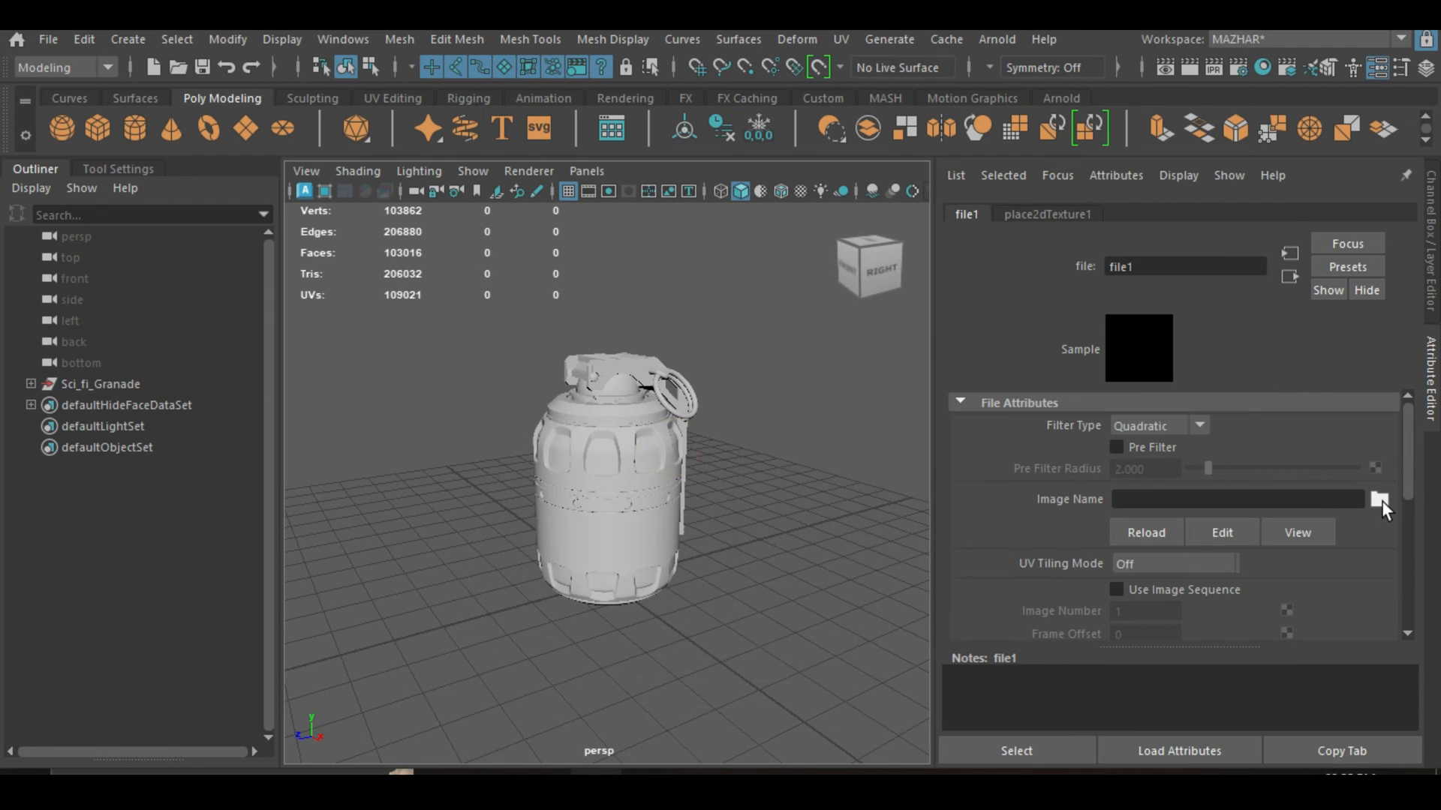
# Load Sci-Fi_Granade_standardSurface1_BaseColor.png from the Desktop's Sci-Fi Granade\MAPS folder as the base Color texture image.
pyautogui.click(1379, 500)
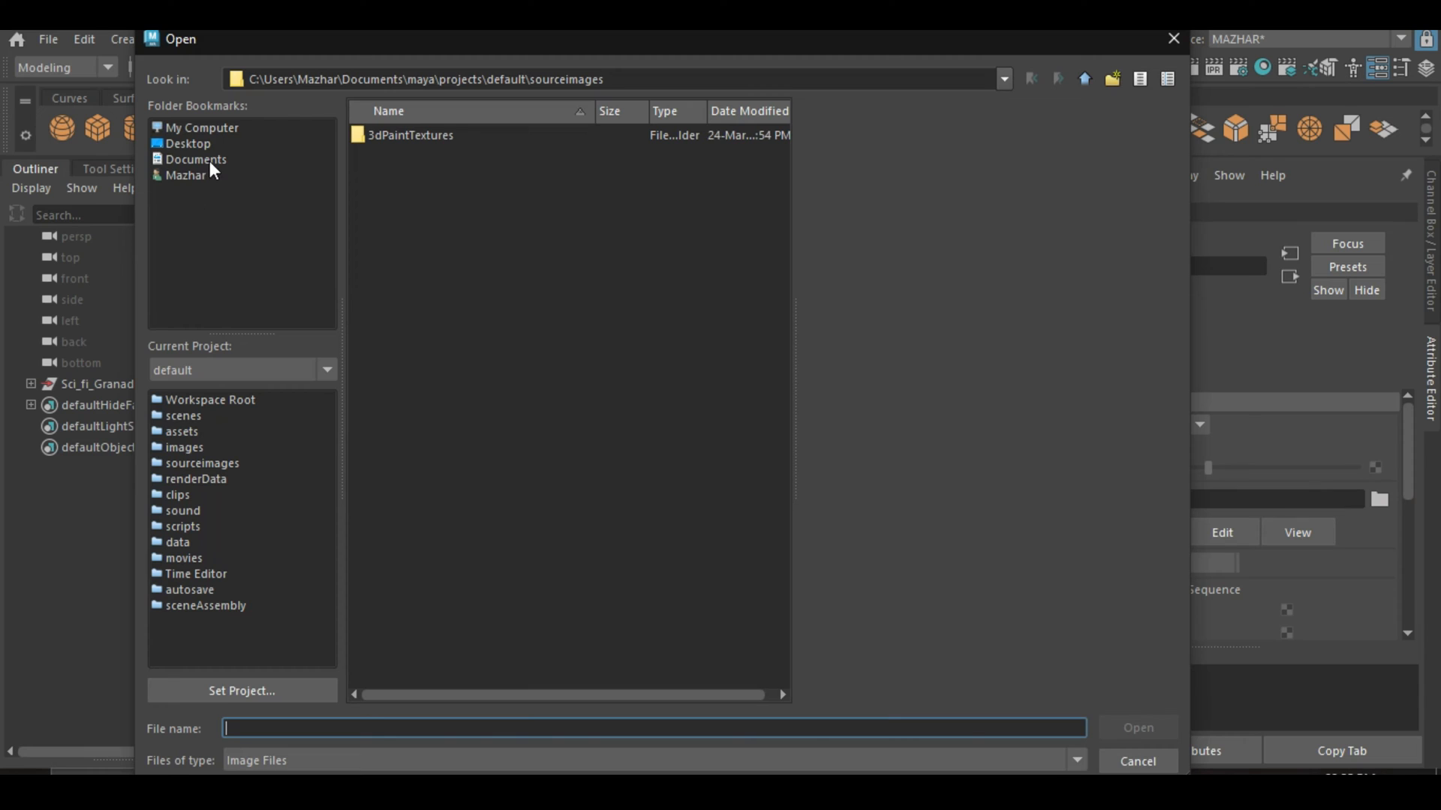
pyautogui.click(203, 142)
pyautogui.doubleClick(428, 170)
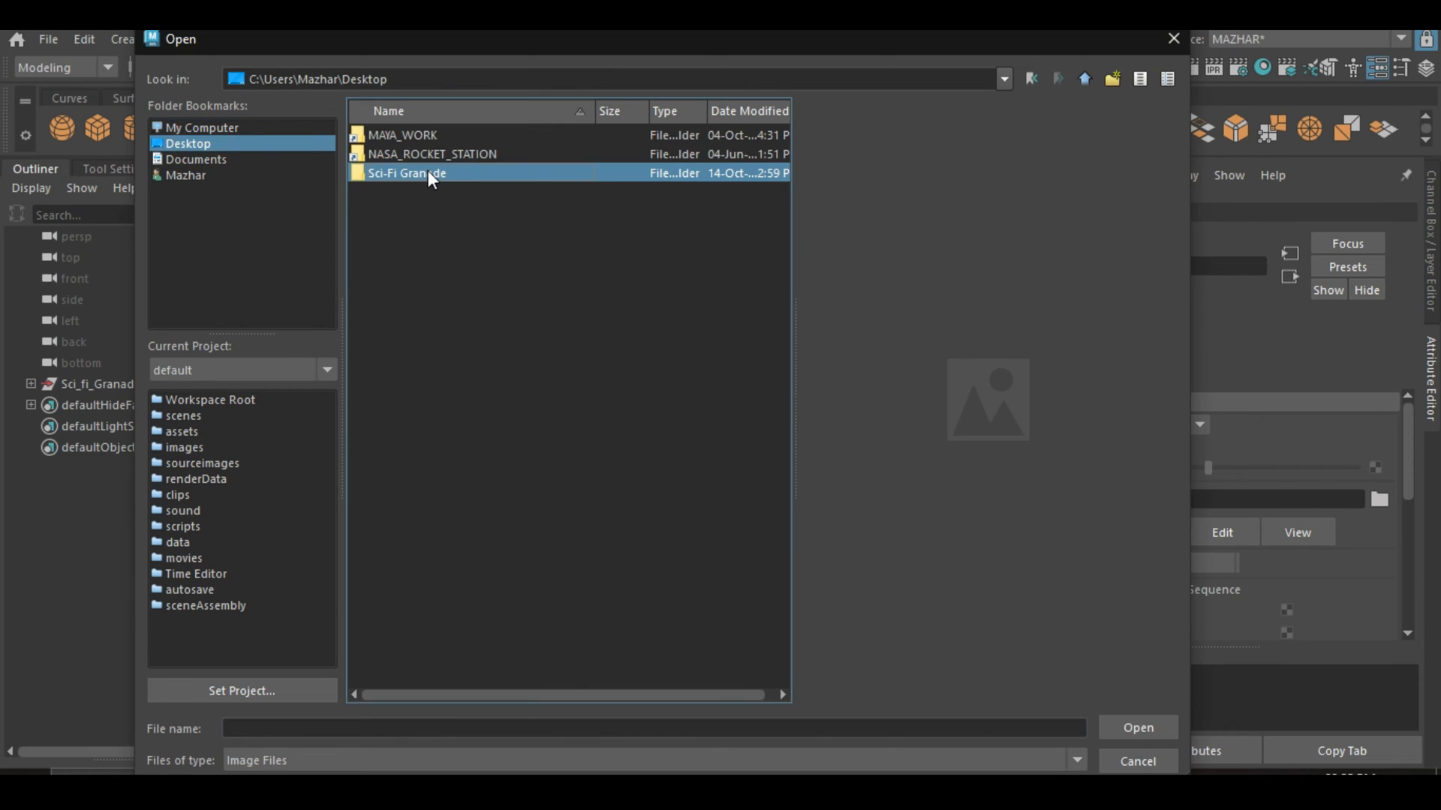
pyautogui.click(379, 153)
pyautogui.doubleClick(381, 153)
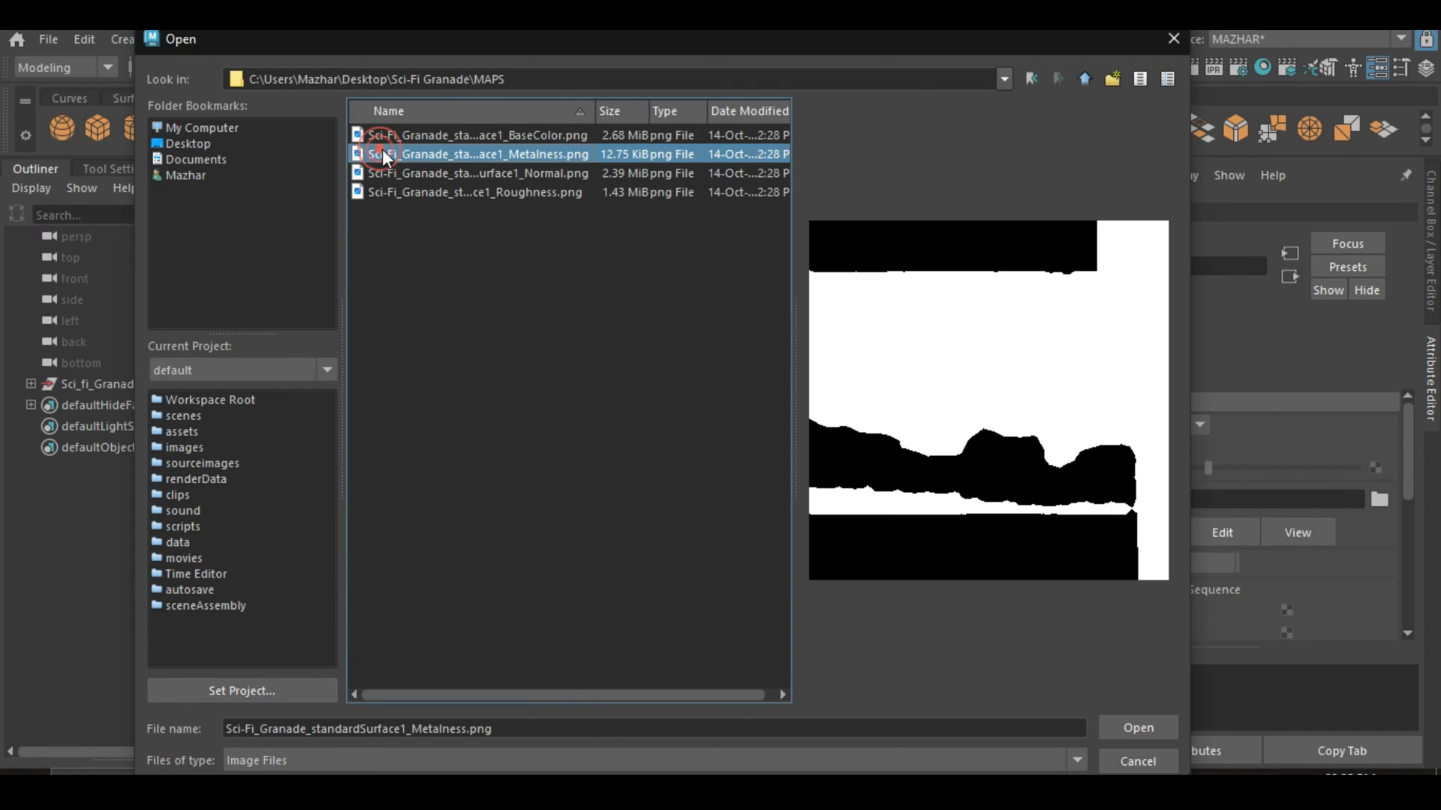
pyautogui.click(476, 134)
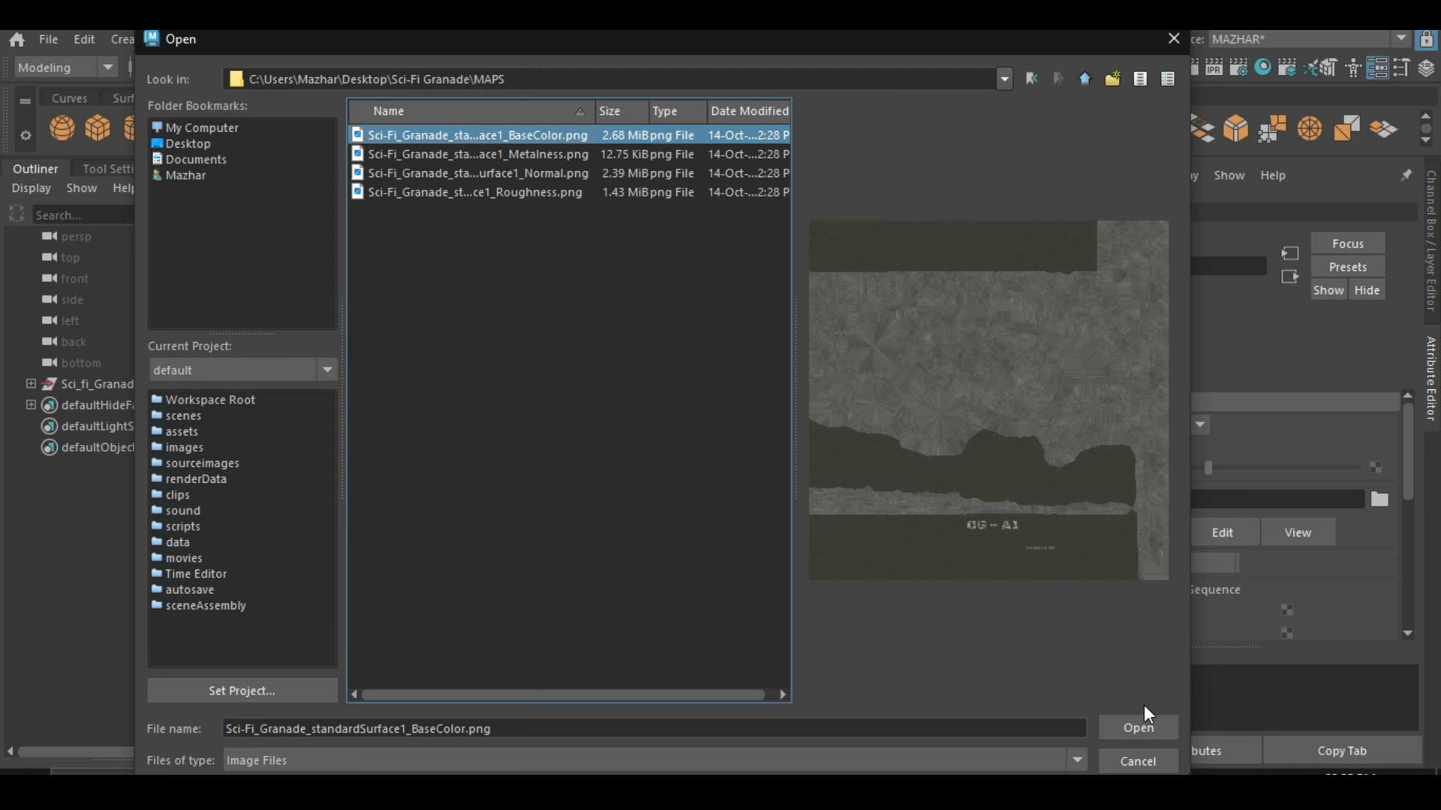
pyautogui.click(1138, 727)
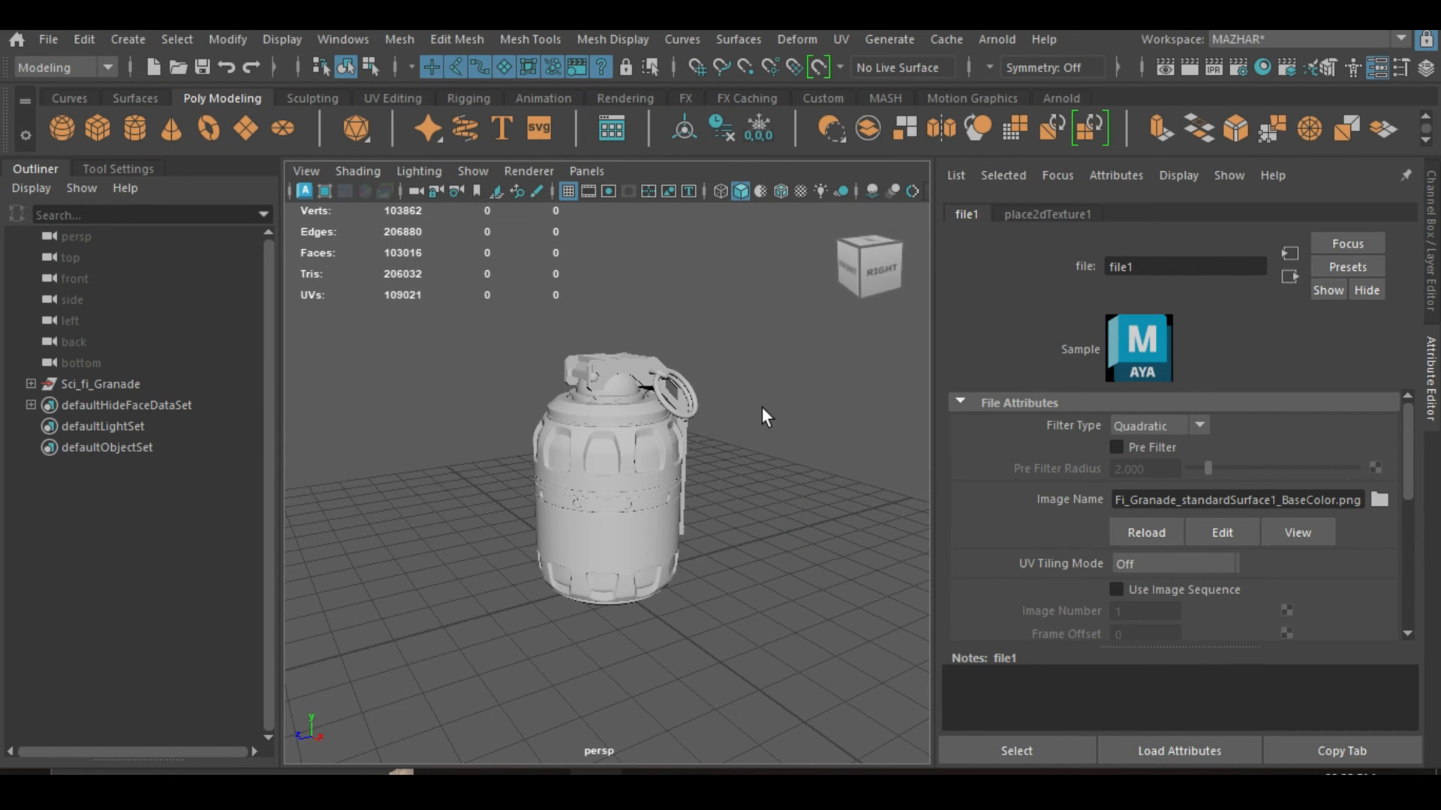
# Turn on textured display in the perspective viewport to show the base color map on the grenade.
pyautogui.scroll(5, 763, 425)
pyautogui.moveTo(761, 430)
pyautogui.keyDown('alt'); pyautogui.mouseDown()
pyautogui.moveTo(636, 418)
pyautogui.moveTo(739, 421)
pyautogui.mouseUp(); pyautogui.keyUp('alt')
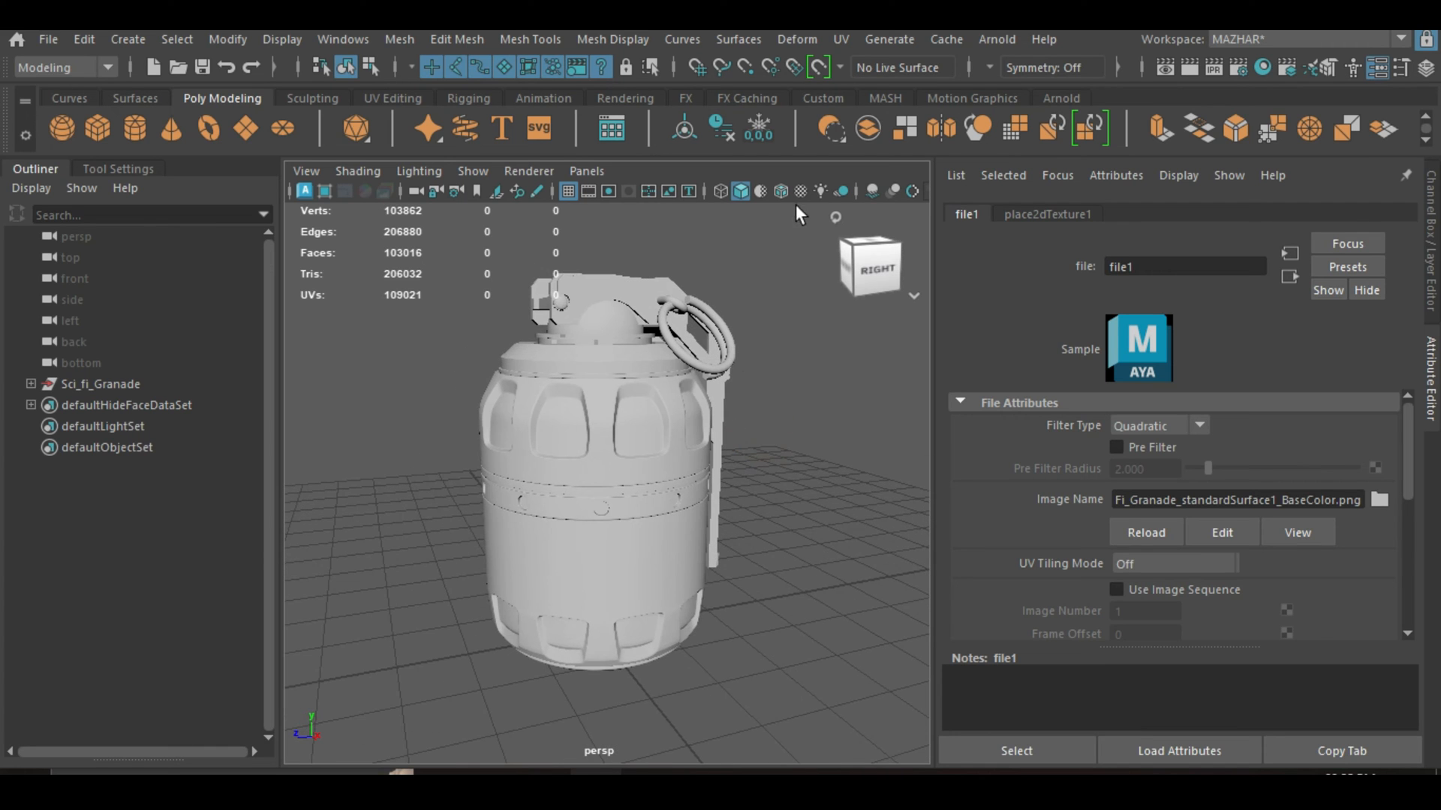
pyautogui.click(801, 190)
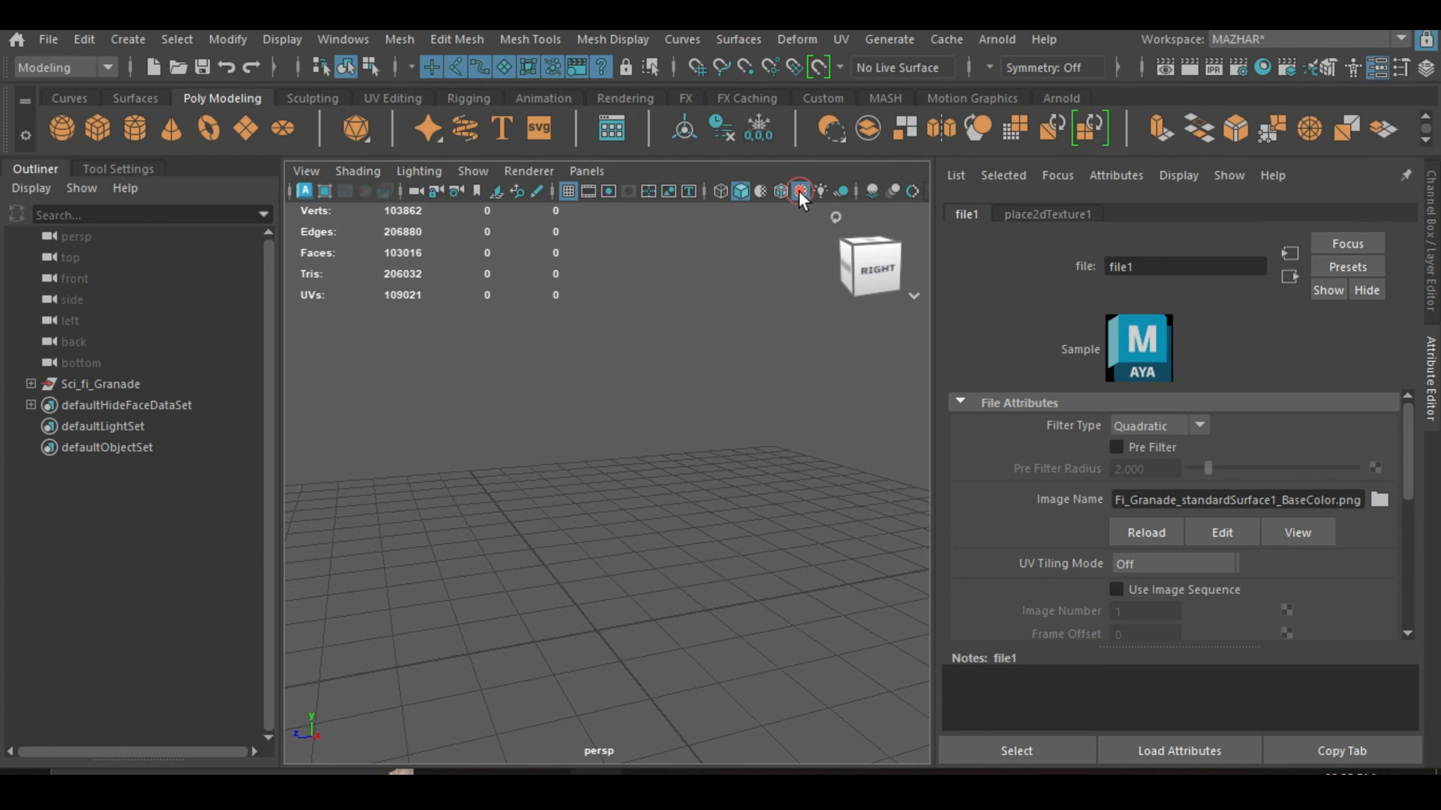
# Examine the base color texture on the grenade from all sides and up close.
pyautogui.scroll(-3, 559, 454)
pyautogui.keyDown('alt'); pyautogui.moveTo(559, 454); pyautogui.dragTo(911, 467); pyautogui.keyUp('alt')
pyautogui.scroll(5, 638, 442)
pyautogui.keyDown('alt'); pyautogui.moveTo(852, 437); pyautogui.dragTo(807, 504, button='middle'); pyautogui.keyUp('alt')
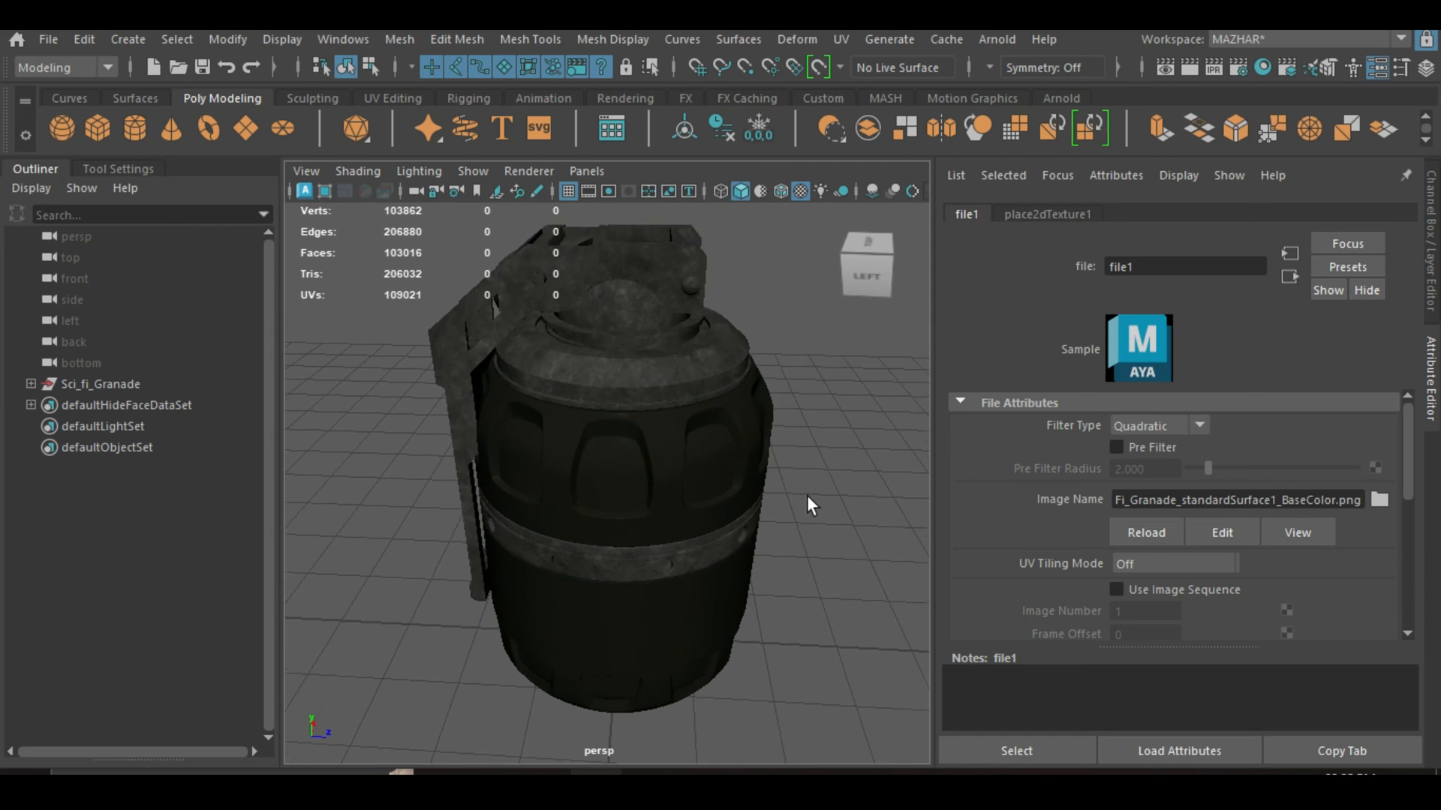
pyautogui.scroll(4, 808, 501)
pyautogui.keyDown('alt'); pyautogui.moveTo(807, 494); pyautogui.dragTo(515, 484); pyautogui.keyUp('alt')
pyautogui.scroll(1, 516, 484)
pyautogui.scroll(-4, 516, 484)
pyautogui.keyDown('alt'); pyautogui.moveTo(676, 498); pyautogui.dragTo(861, 540); pyautogui.keyUp('alt')
# Return to the aiStandardSurface1 material and connect a File texture to its Metalness.
pyautogui.click(1289, 276)
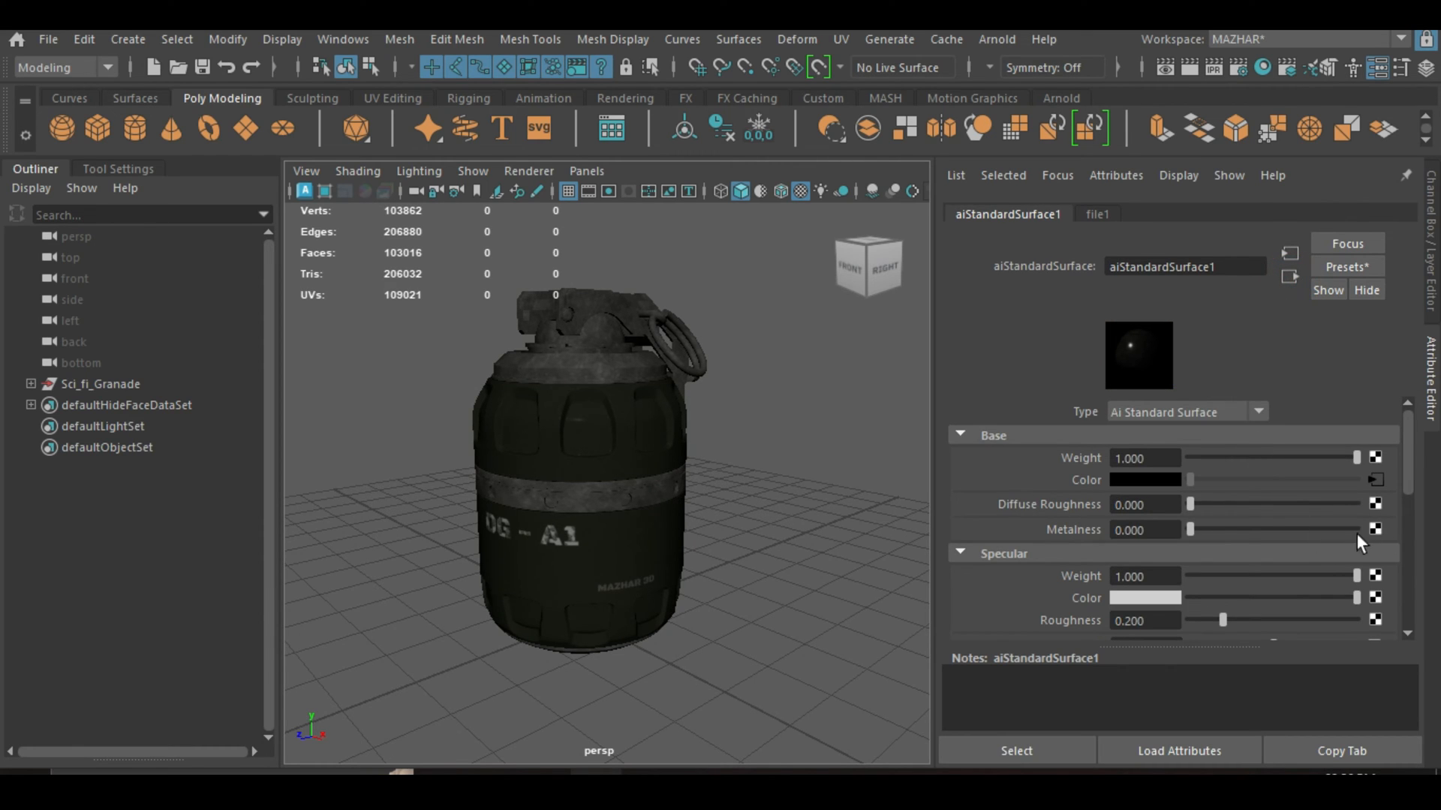
pyautogui.click(1375, 529)
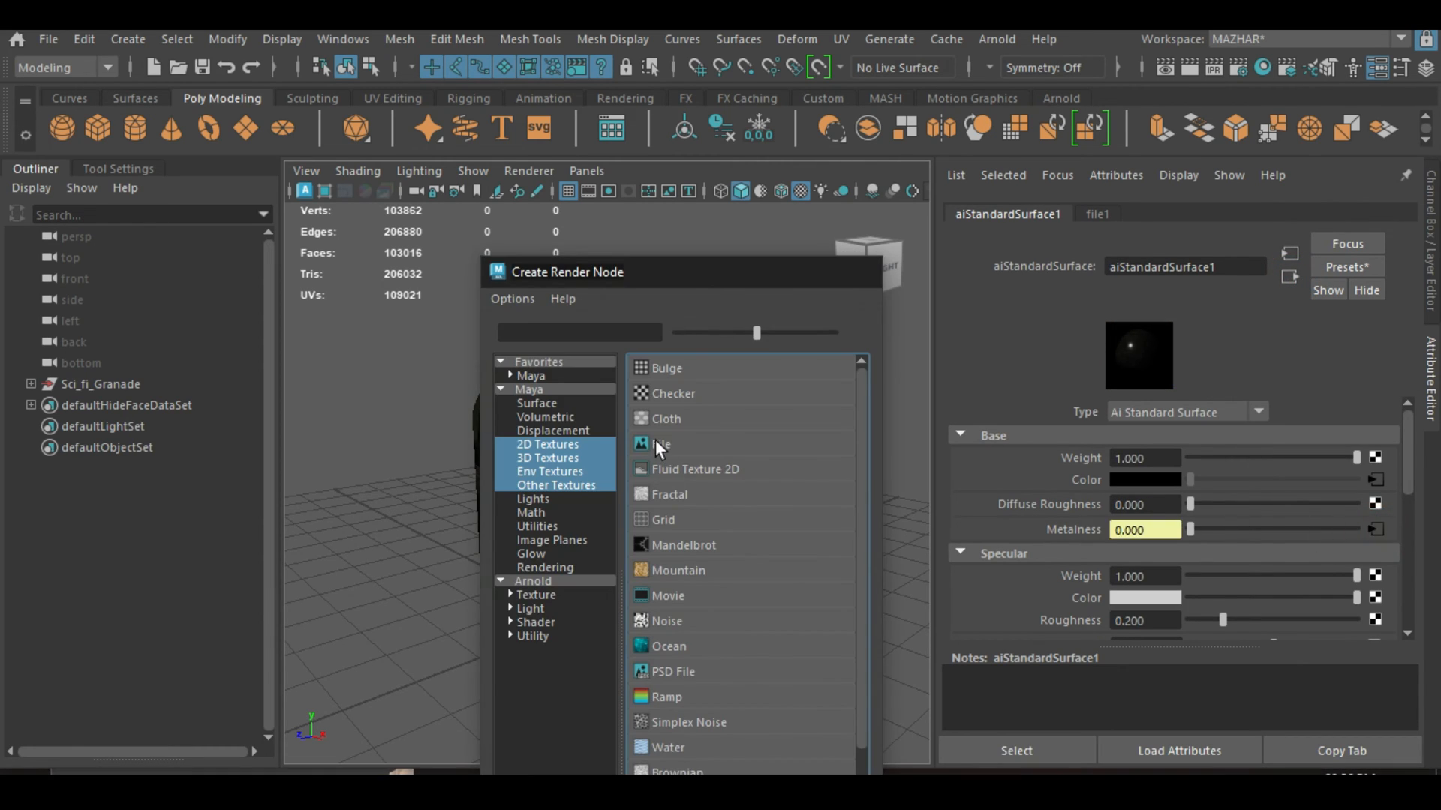
pyautogui.click(653, 439)
# Load Sci-Fi_Granade_standardSurface1_Metalness.png from the Sci-Fi Granade\MAPS folder as the Metalness texture image.
pyautogui.click(1379, 500)
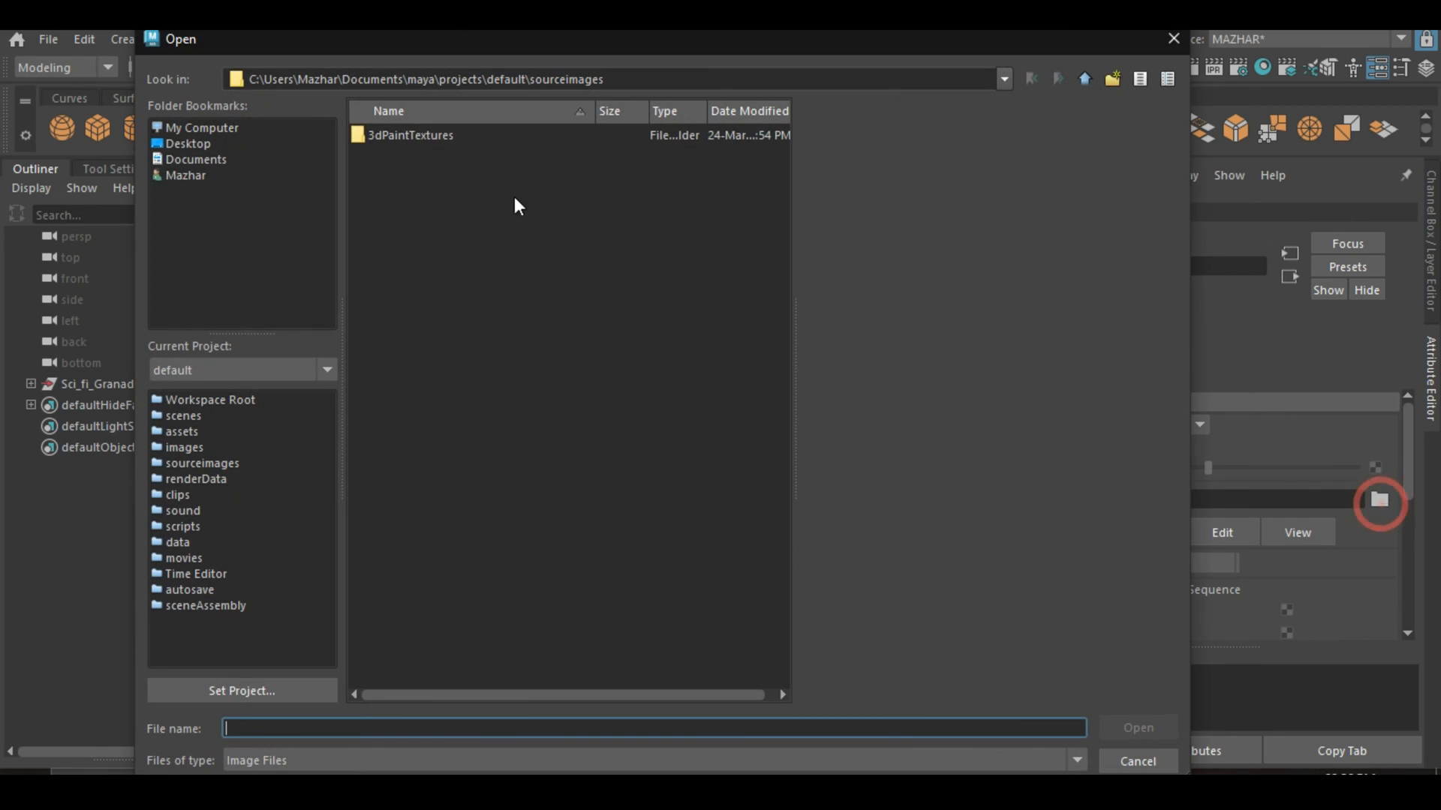
pyautogui.click(213, 144)
pyautogui.doubleClick(418, 173)
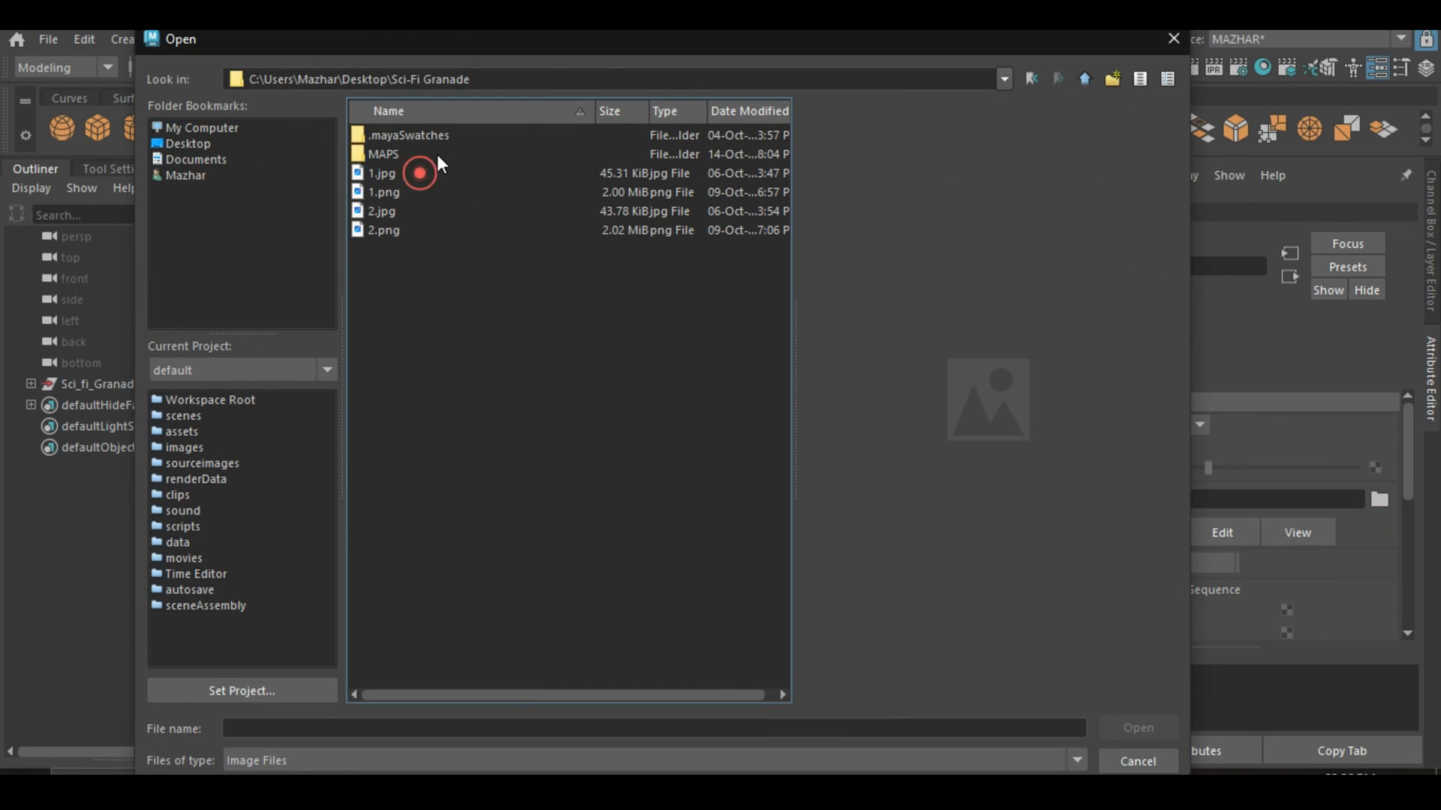
pyautogui.doubleClick(405, 147)
pyautogui.click(514, 154)
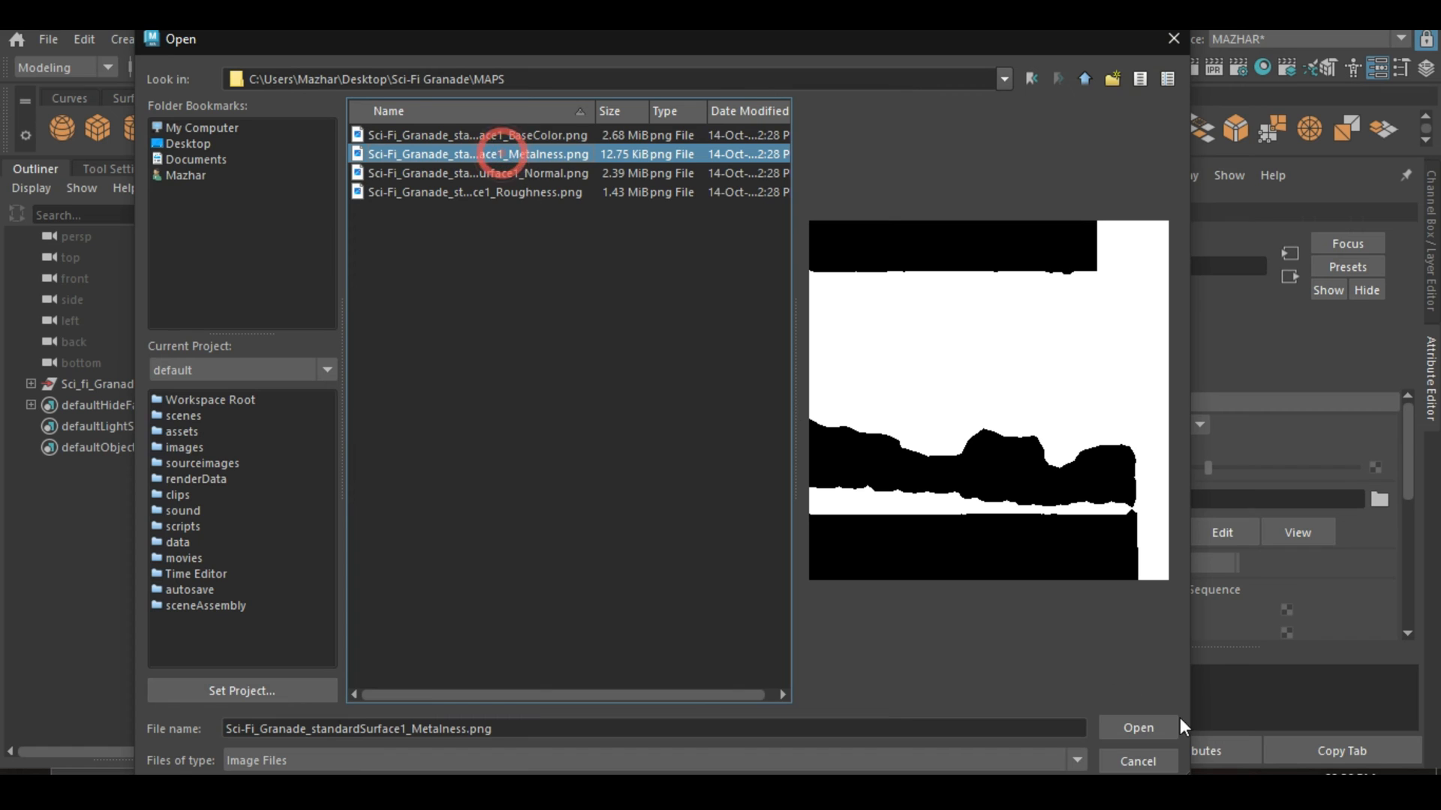
pyautogui.click(1159, 725)
# Set the Metalness file texture's color space to the Utility option Raw.
pyautogui.scroll(-5, 1318, 564)
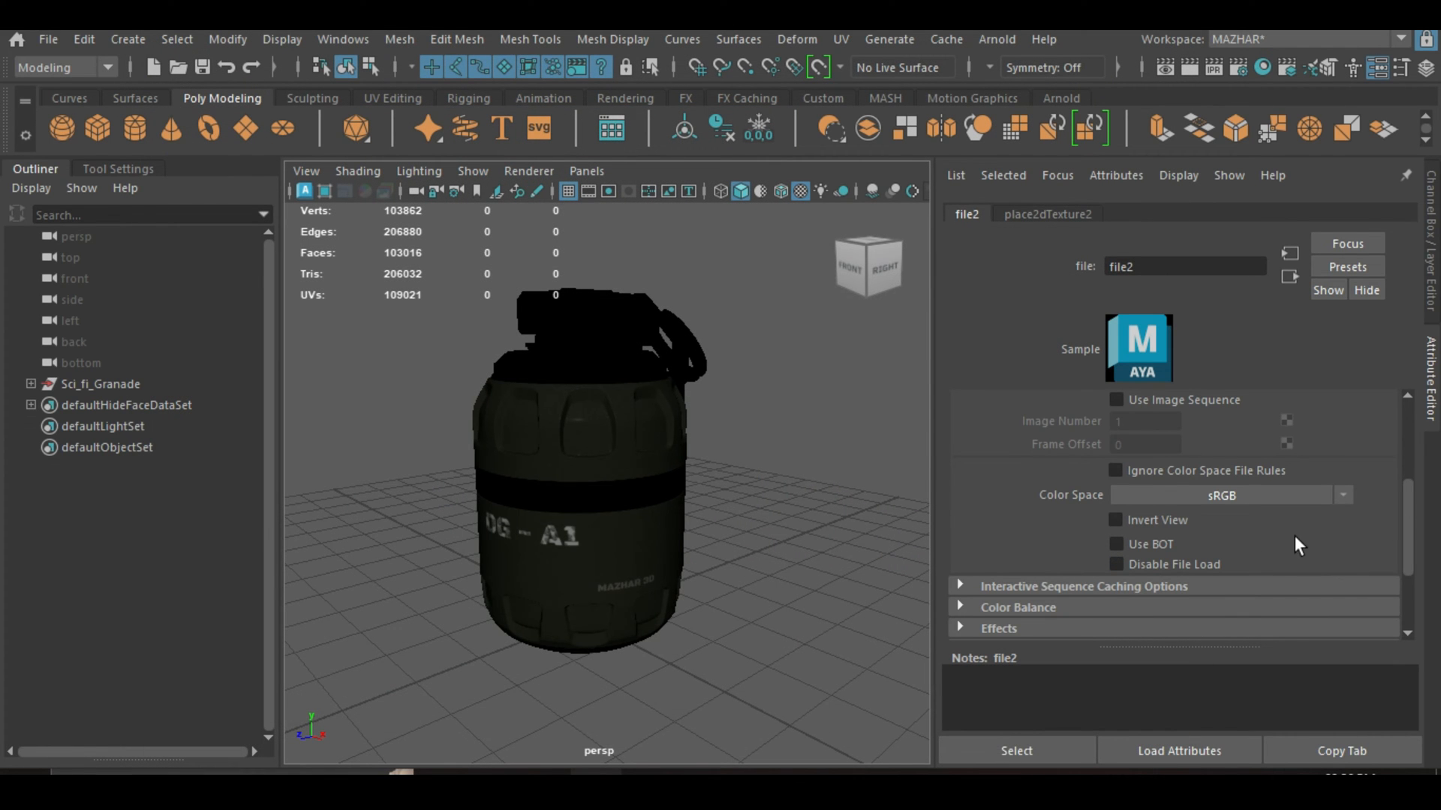
pyautogui.click(1344, 495)
pyautogui.moveTo(1358, 546)
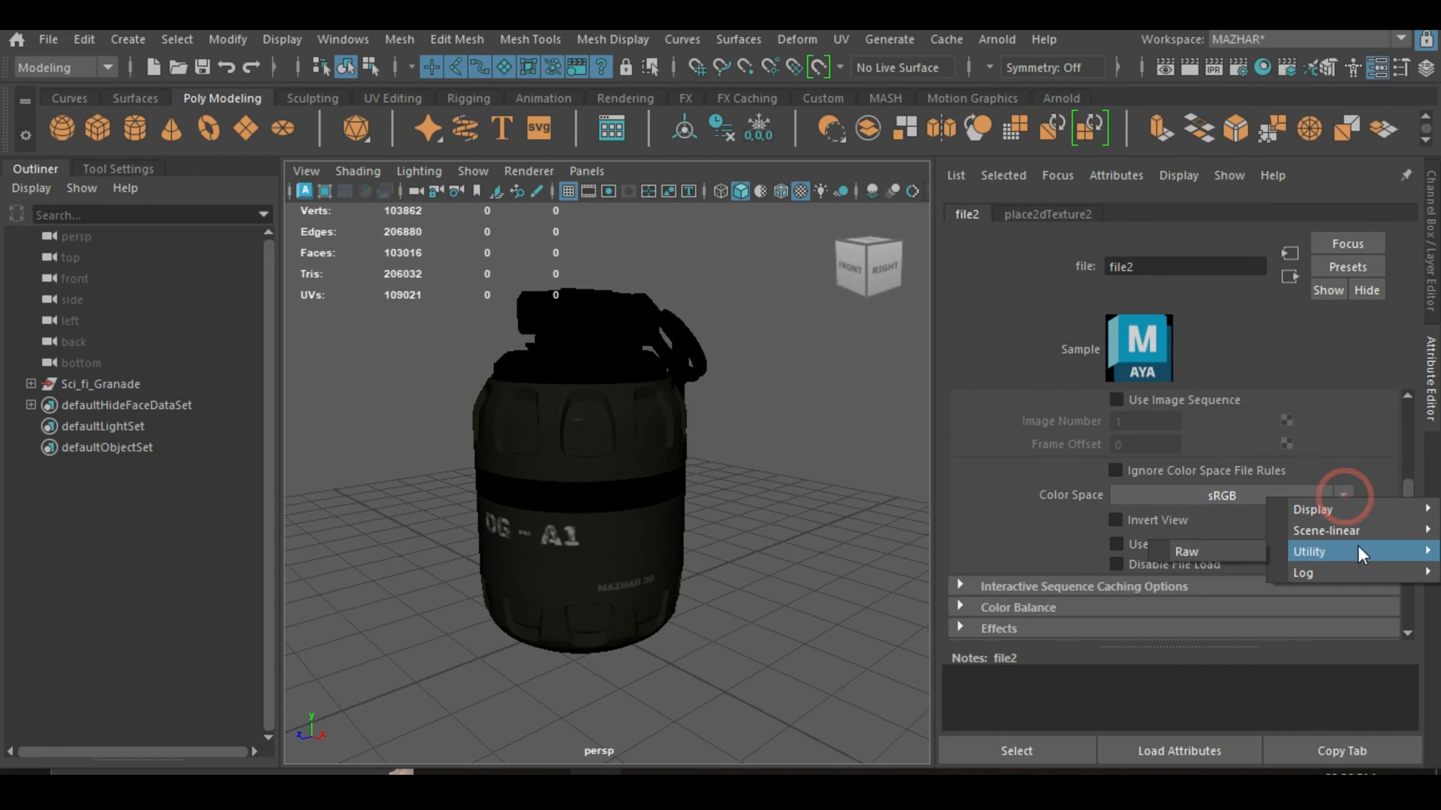
pyautogui.click(1247, 551)
# Enable Alpha Is Luminance in the Metalness file texture's color balance and check it together with the color space.
pyautogui.scroll(-3, 1245, 549)
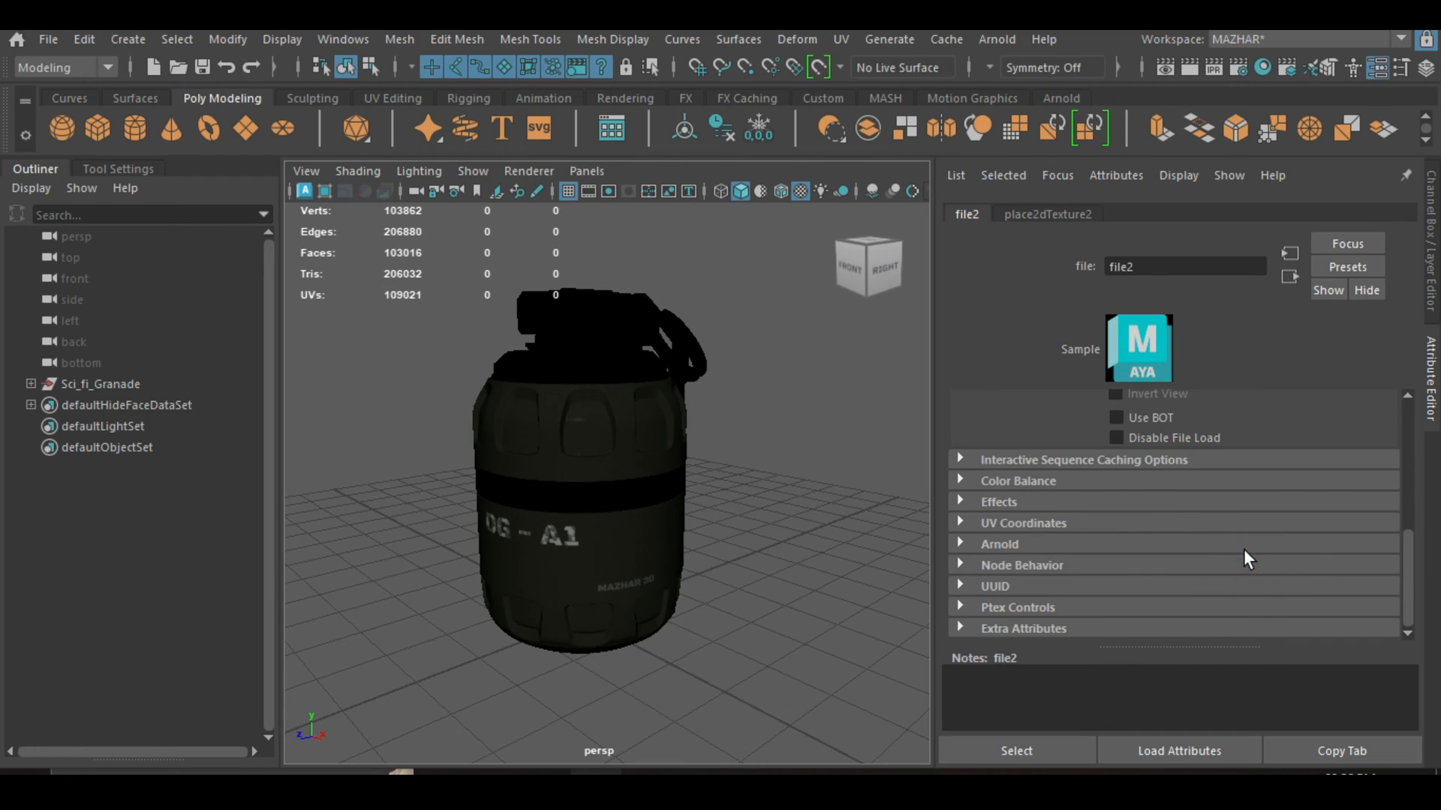
pyautogui.click(1022, 480)
pyautogui.click(1163, 636)
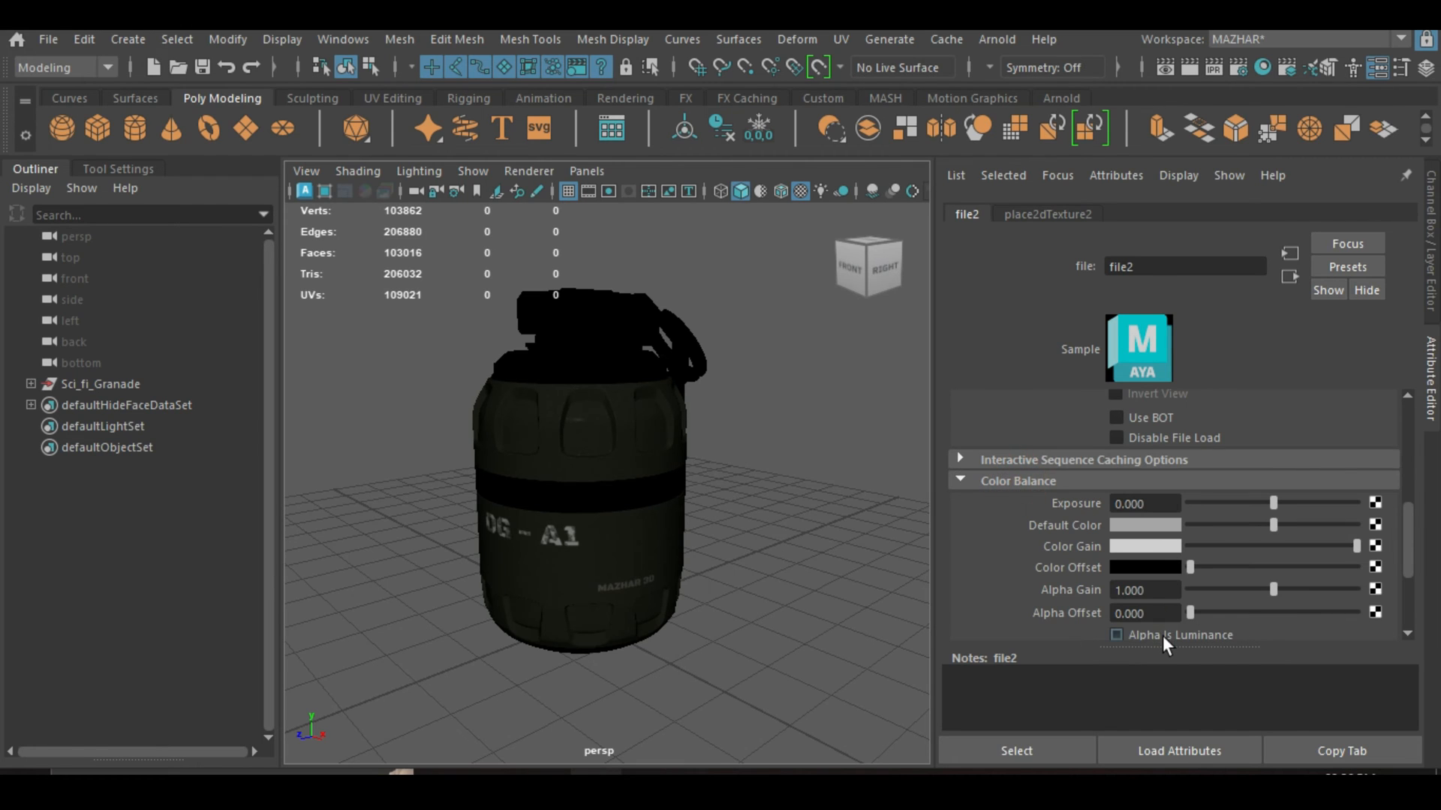
pyautogui.scroll(-2, 1163, 636)
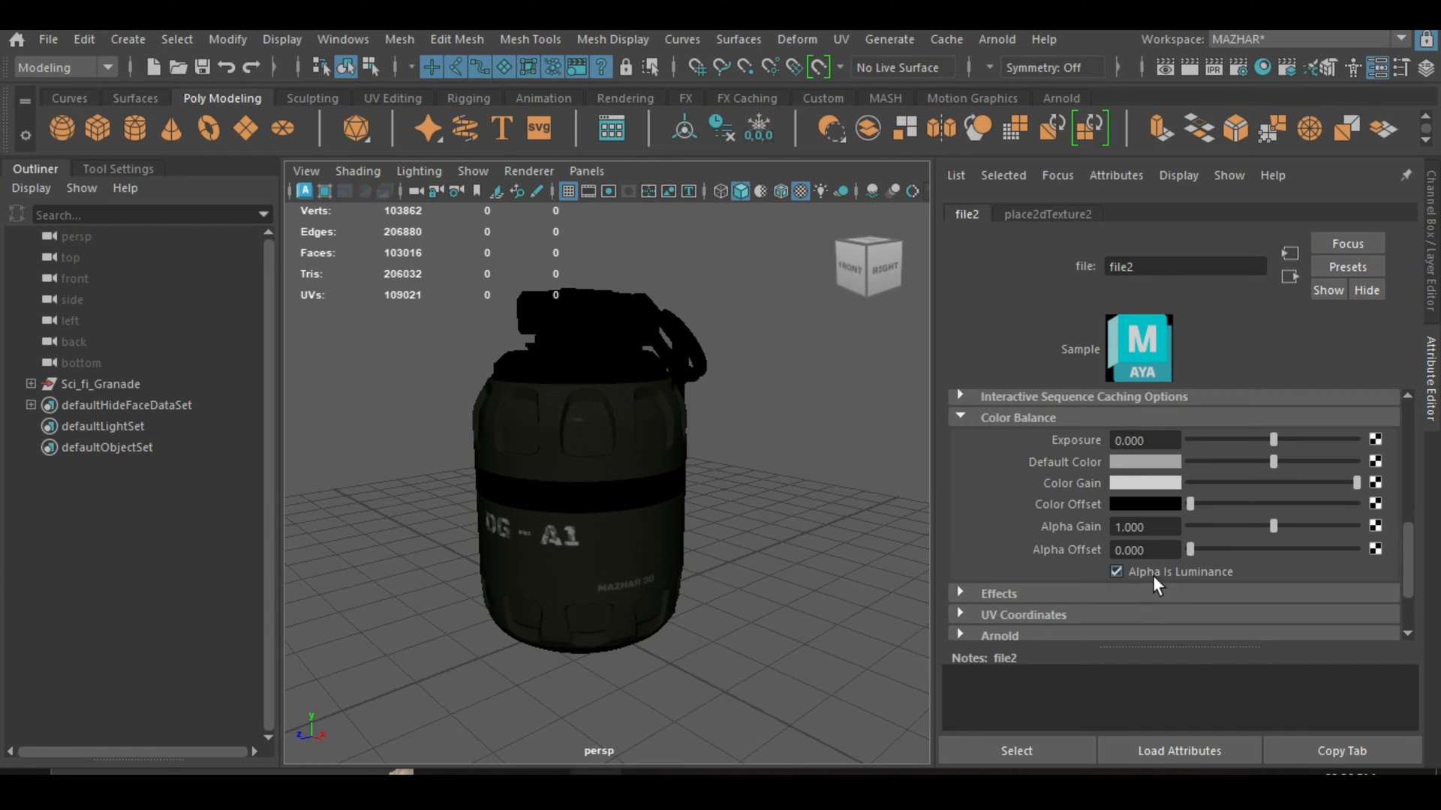
pyautogui.scroll(3, 1019, 537)
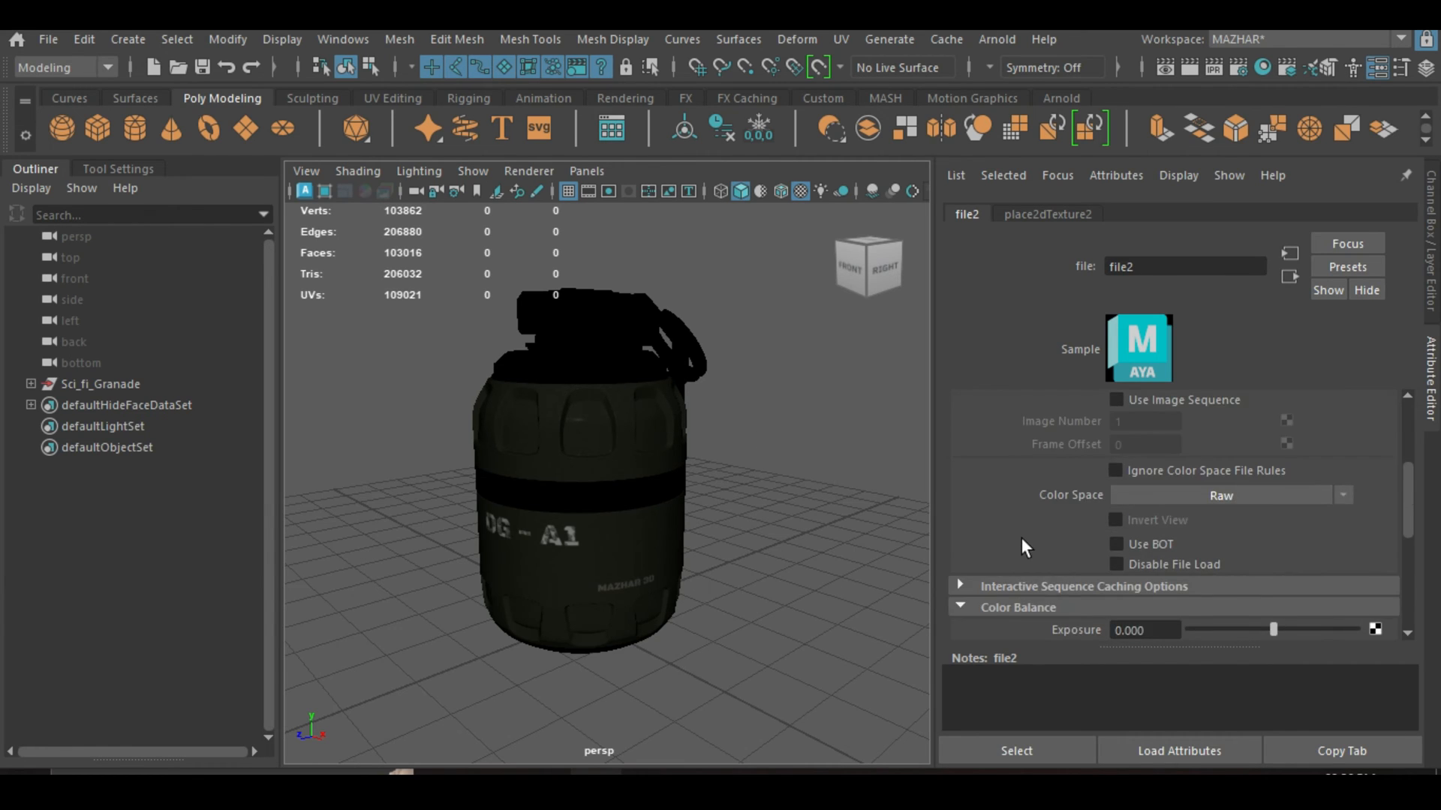
pyautogui.scroll(-3, 1273, 494)
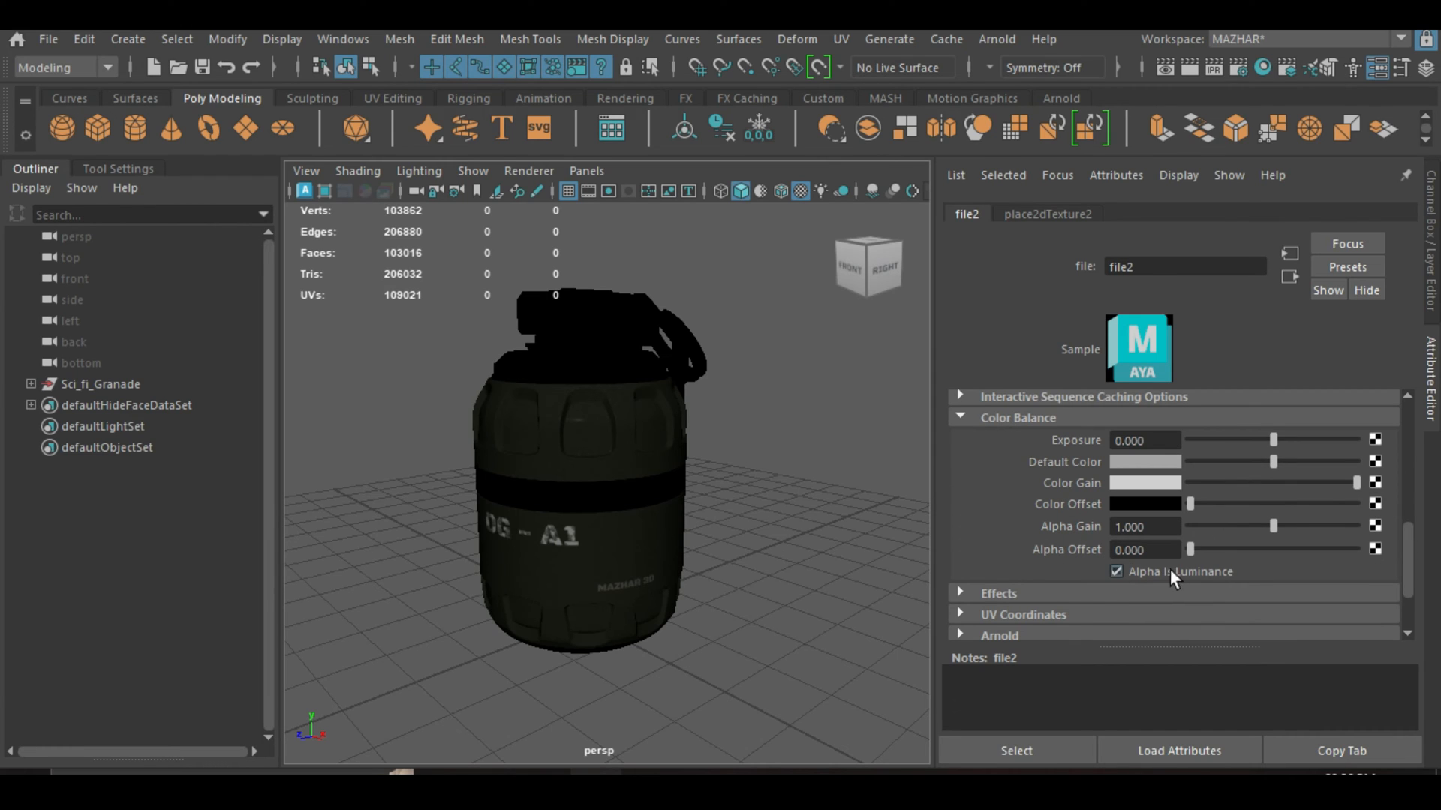
pyautogui.moveTo(782, 448)
pyautogui.keyDown('alt'); pyautogui.mouseDown()
pyautogui.moveTo(815, 461)
pyautogui.moveTo(794, 476)
pyautogui.moveTo(775, 593)
pyautogui.moveTo(783, 455)
pyautogui.mouseUp(); pyautogui.keyUp('alt')
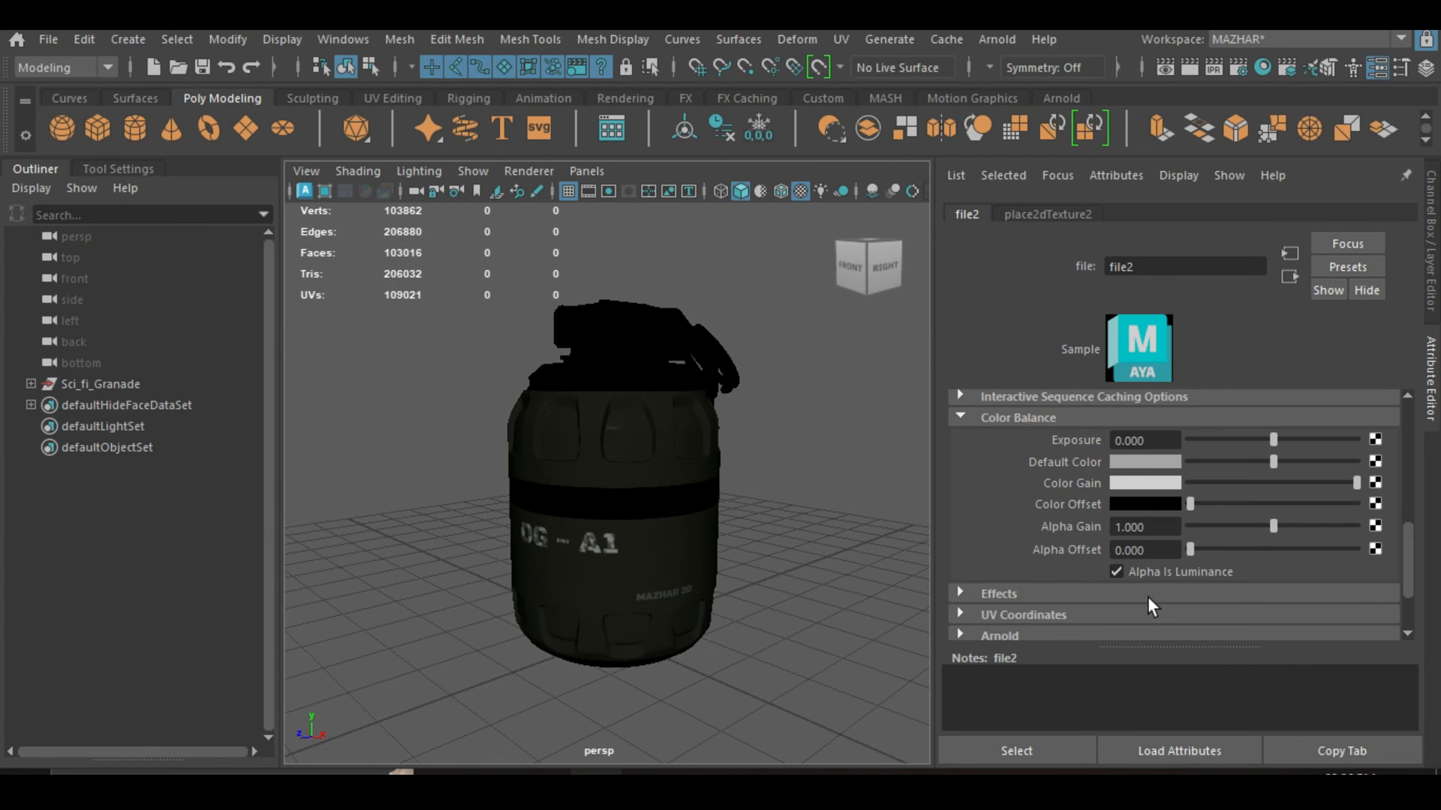
pyautogui.scroll(5, 1096, 471)
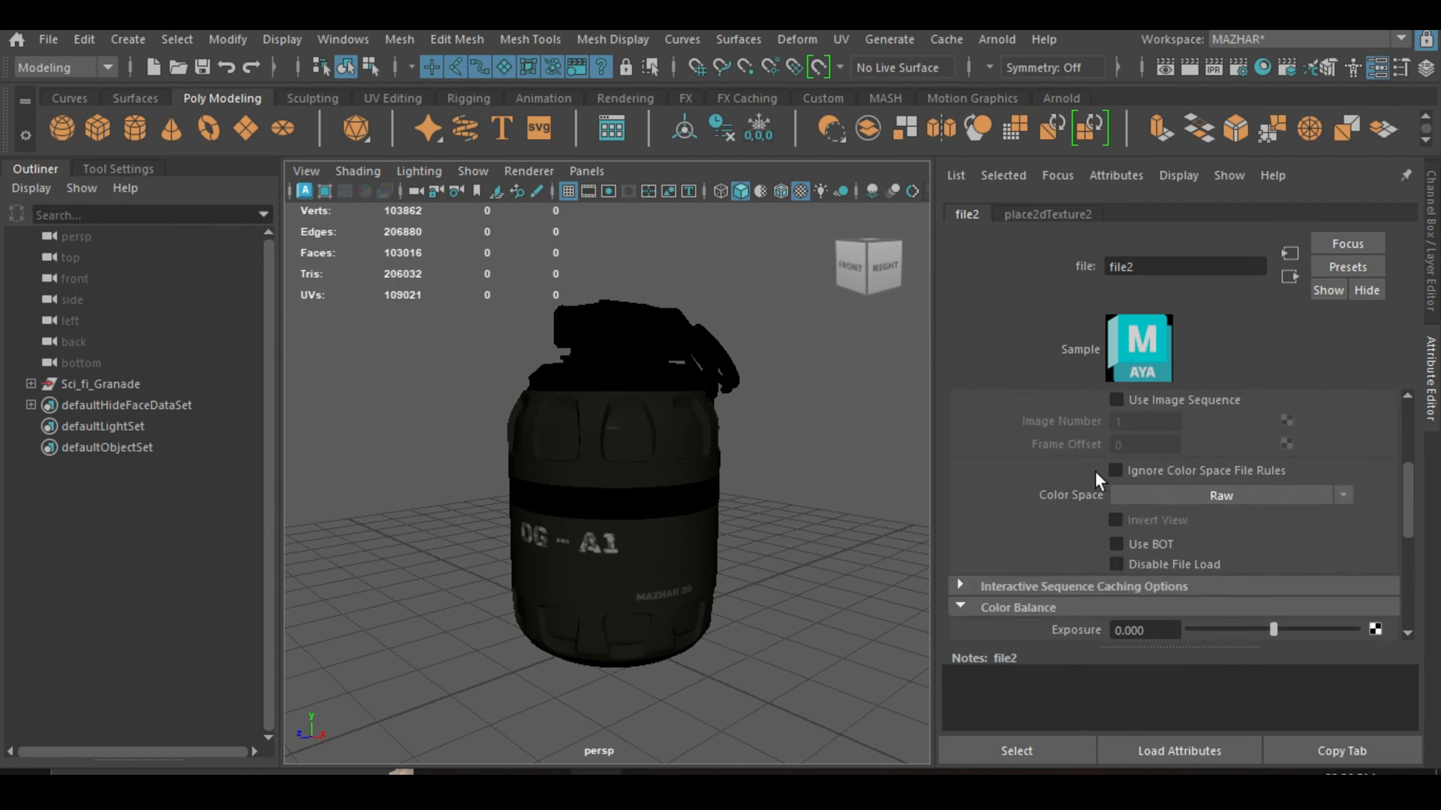
# Return to the aiStandardSurface1 material and connect a File texture to its Specular Roughness.
pyautogui.click(1287, 278)
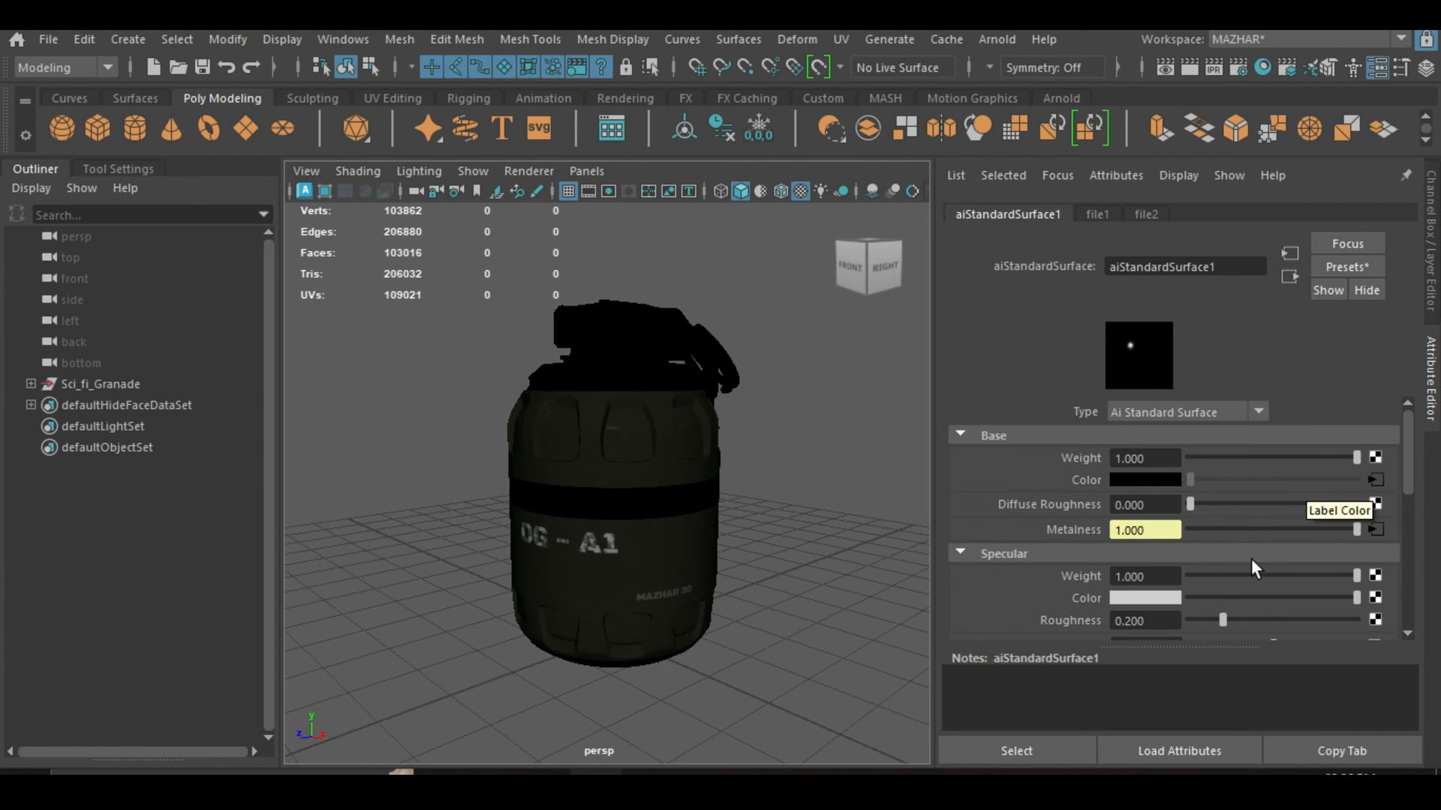
pyautogui.scroll(-2, 1250, 558)
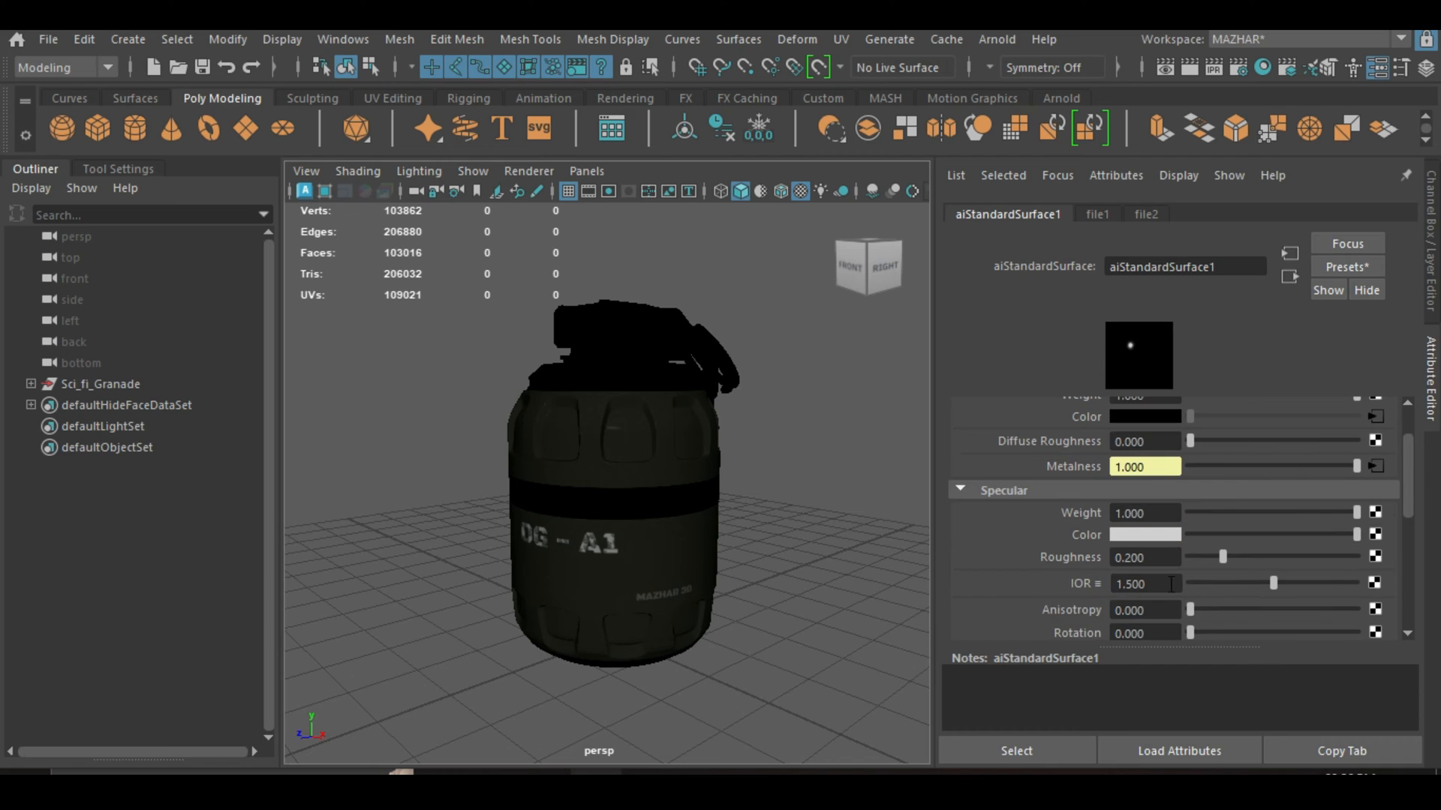
pyautogui.click(1376, 555)
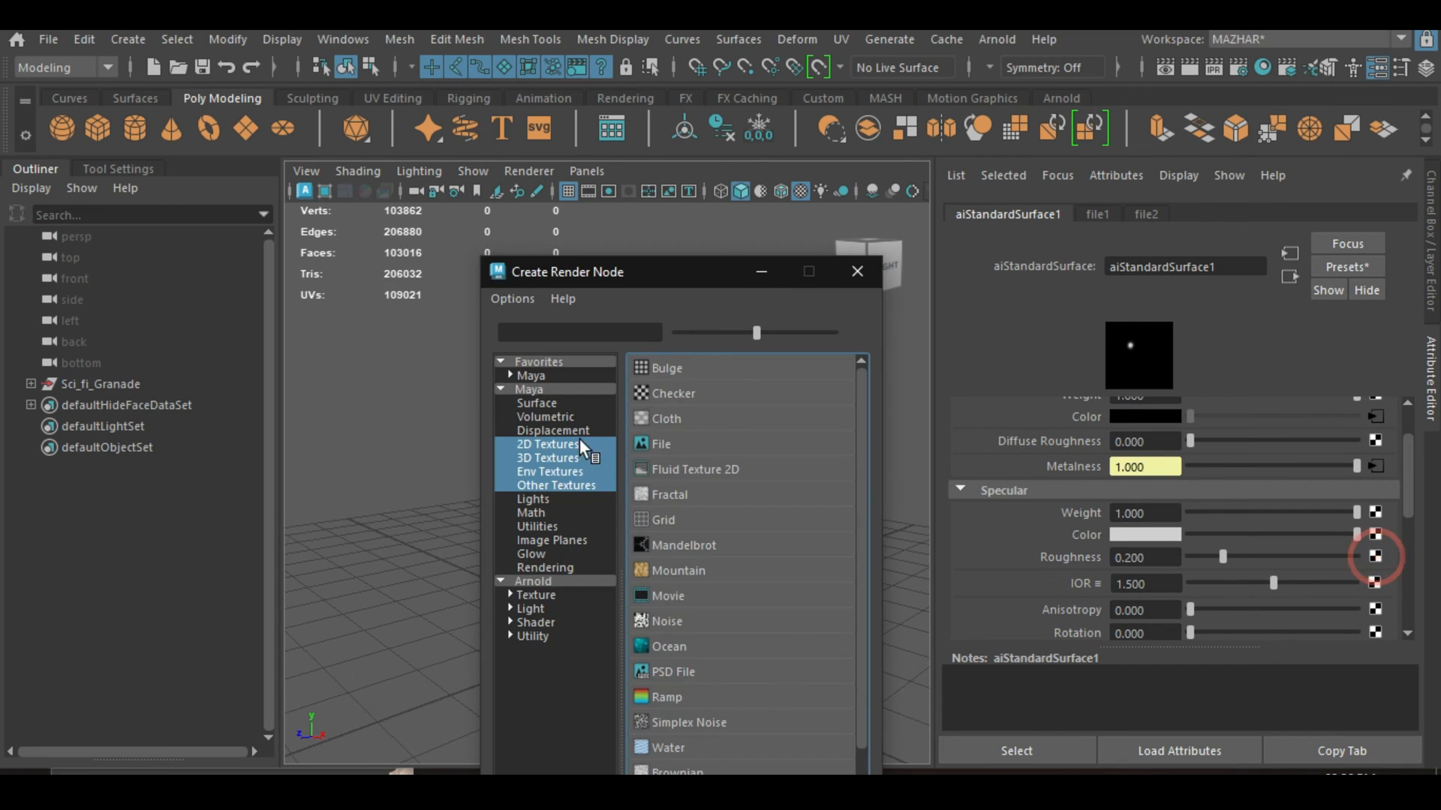
pyautogui.click(704, 439)
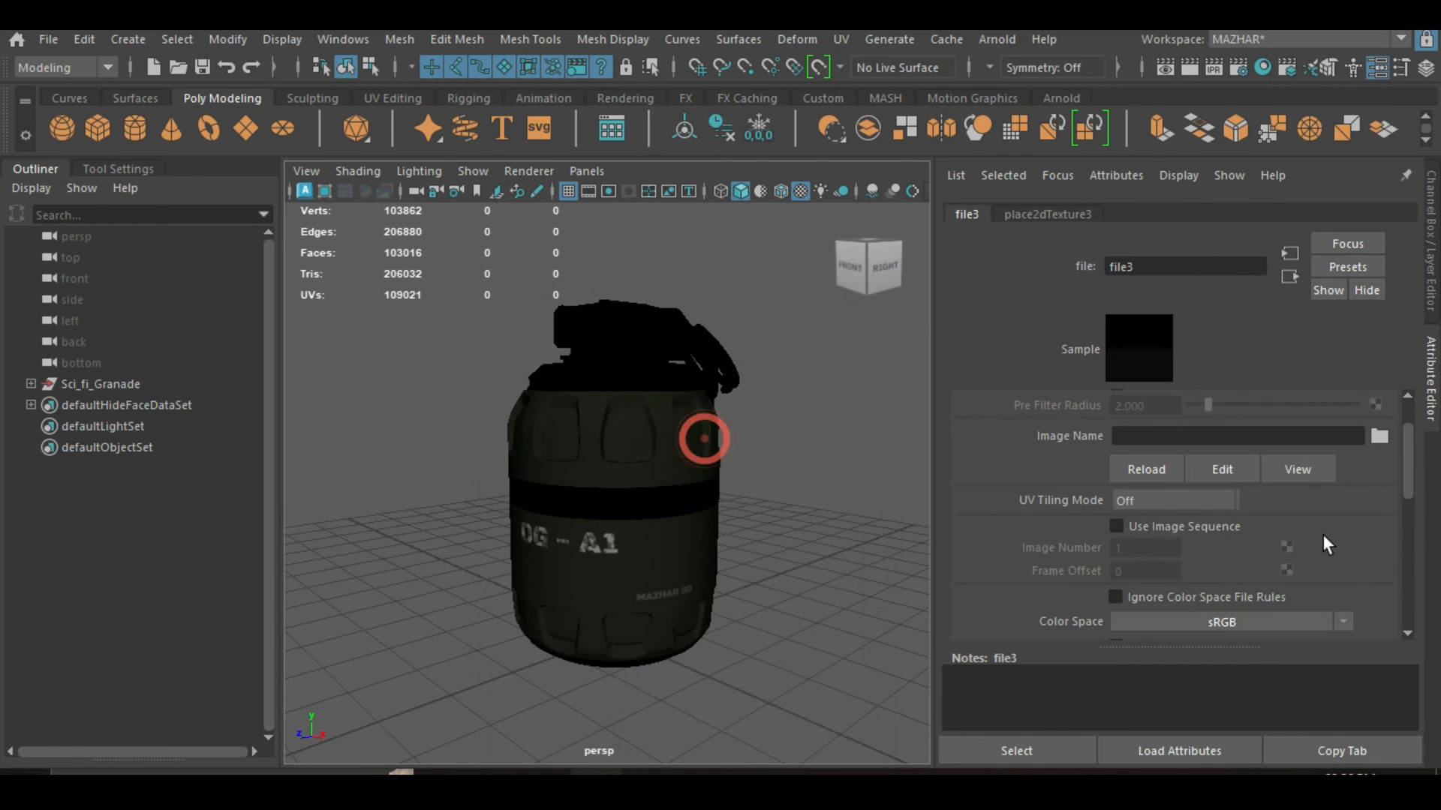
# Load Sci-Fi_Granade_standardSurface1_Roughness.png from the Sci-Fi Granade\MAPS folder as the Roughness texture image.
pyautogui.click(1379, 437)
pyautogui.click(308, 149)
pyautogui.doubleClick(424, 174)
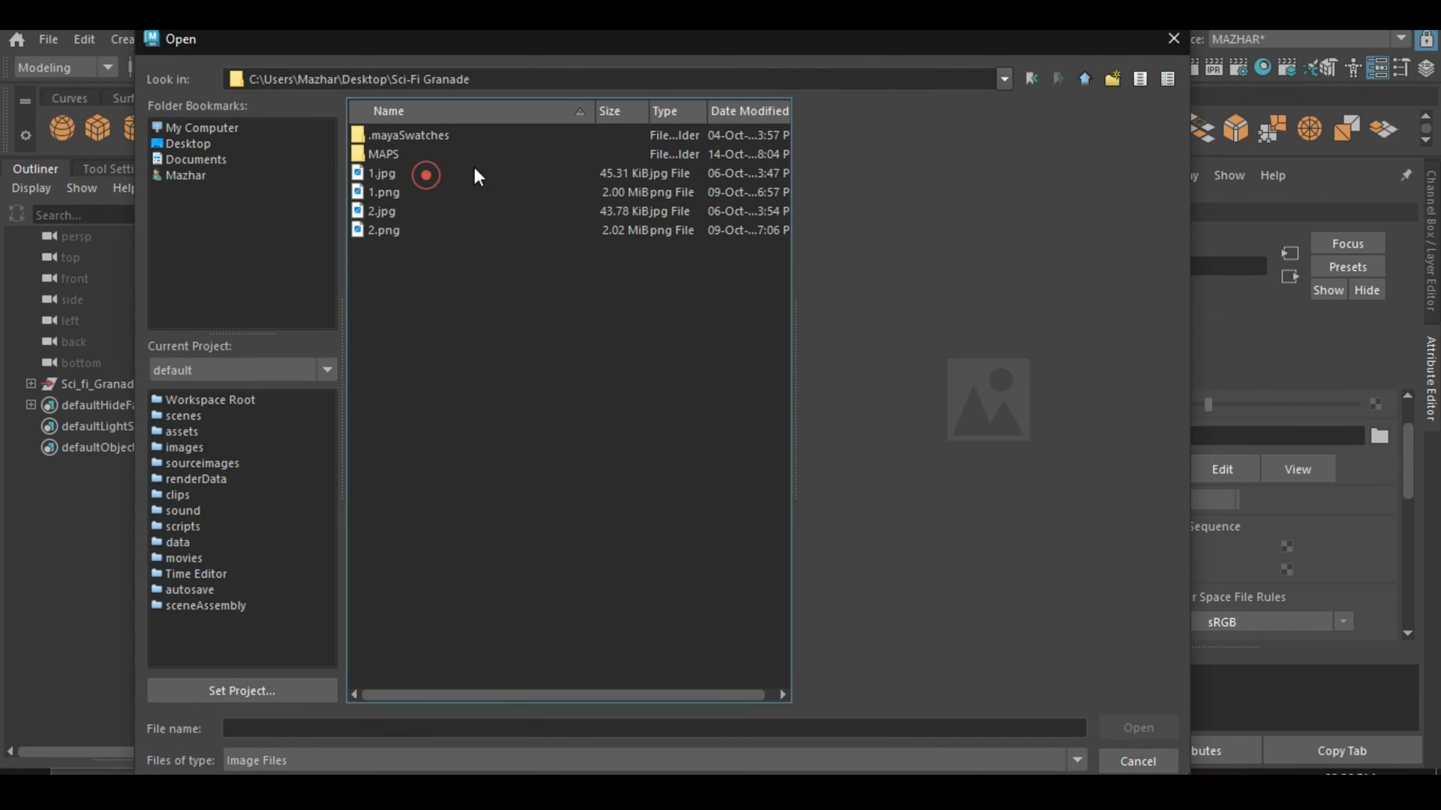
pyautogui.doubleClick(425, 154)
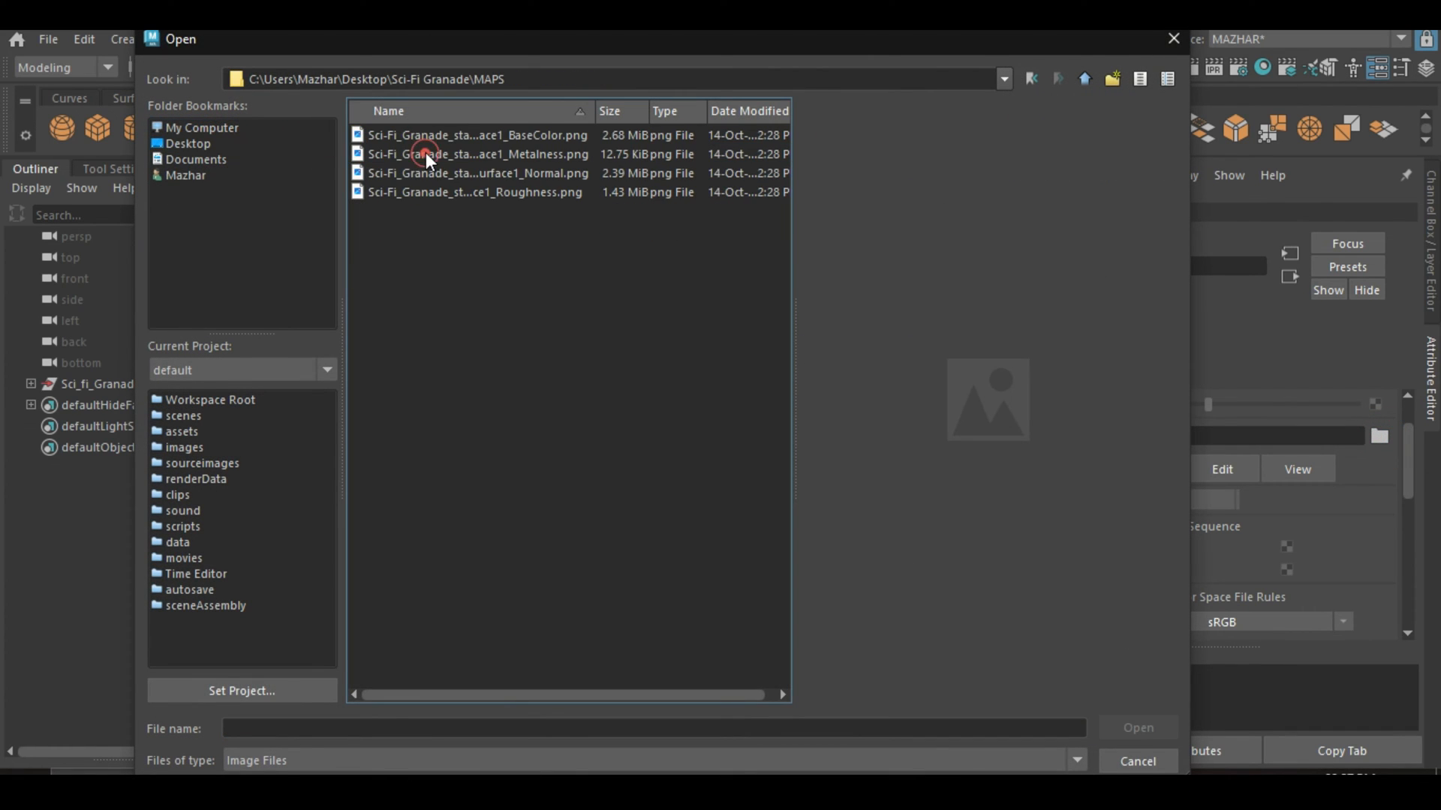
pyautogui.click(540, 193)
pyautogui.click(1142, 731)
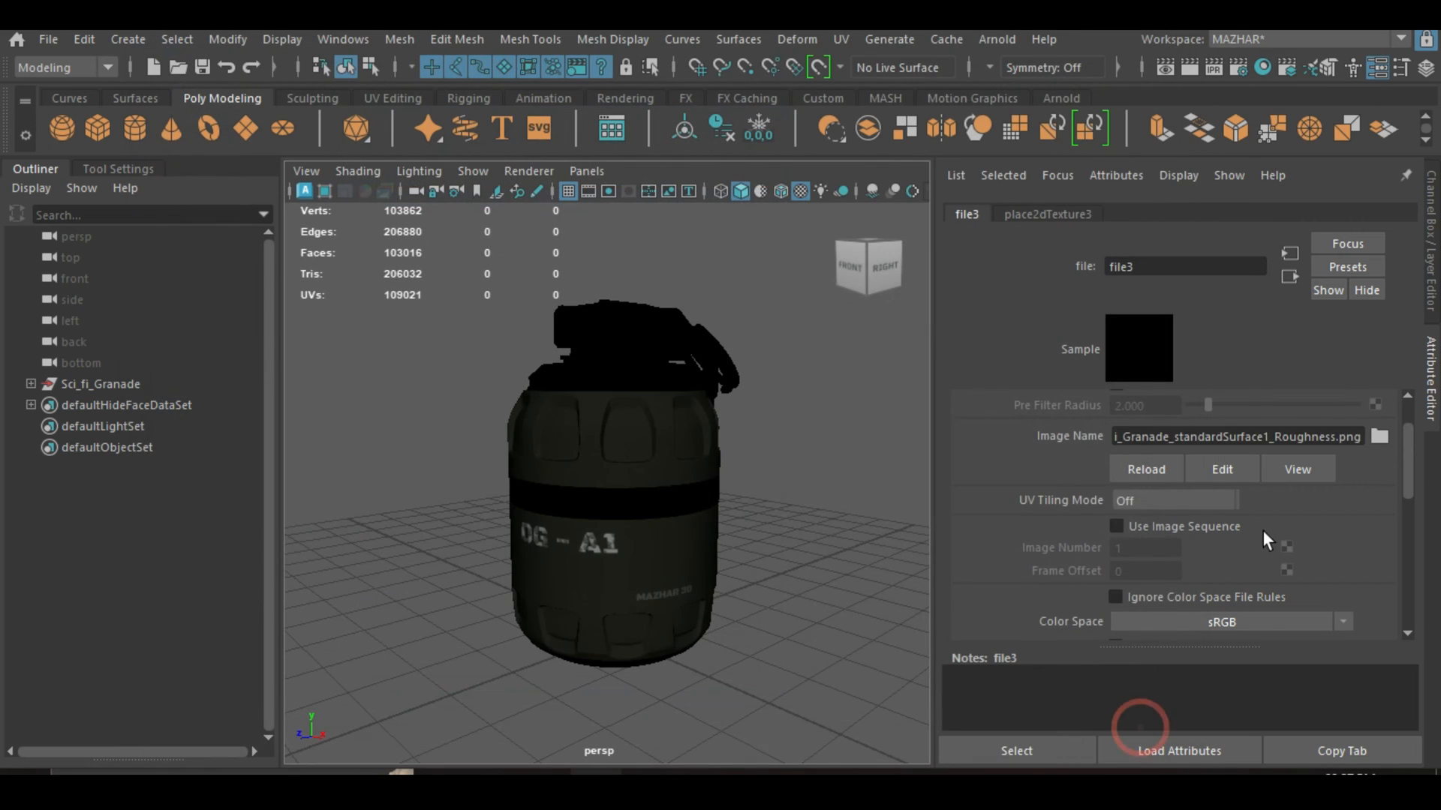
# Set the Roughness file texture's color space to the Utility option Raw and enable Alpha Is Luminance.
pyautogui.scroll(-2, 1253, 540)
pyautogui.click(1344, 559)
pyautogui.moveTo(1346, 615)
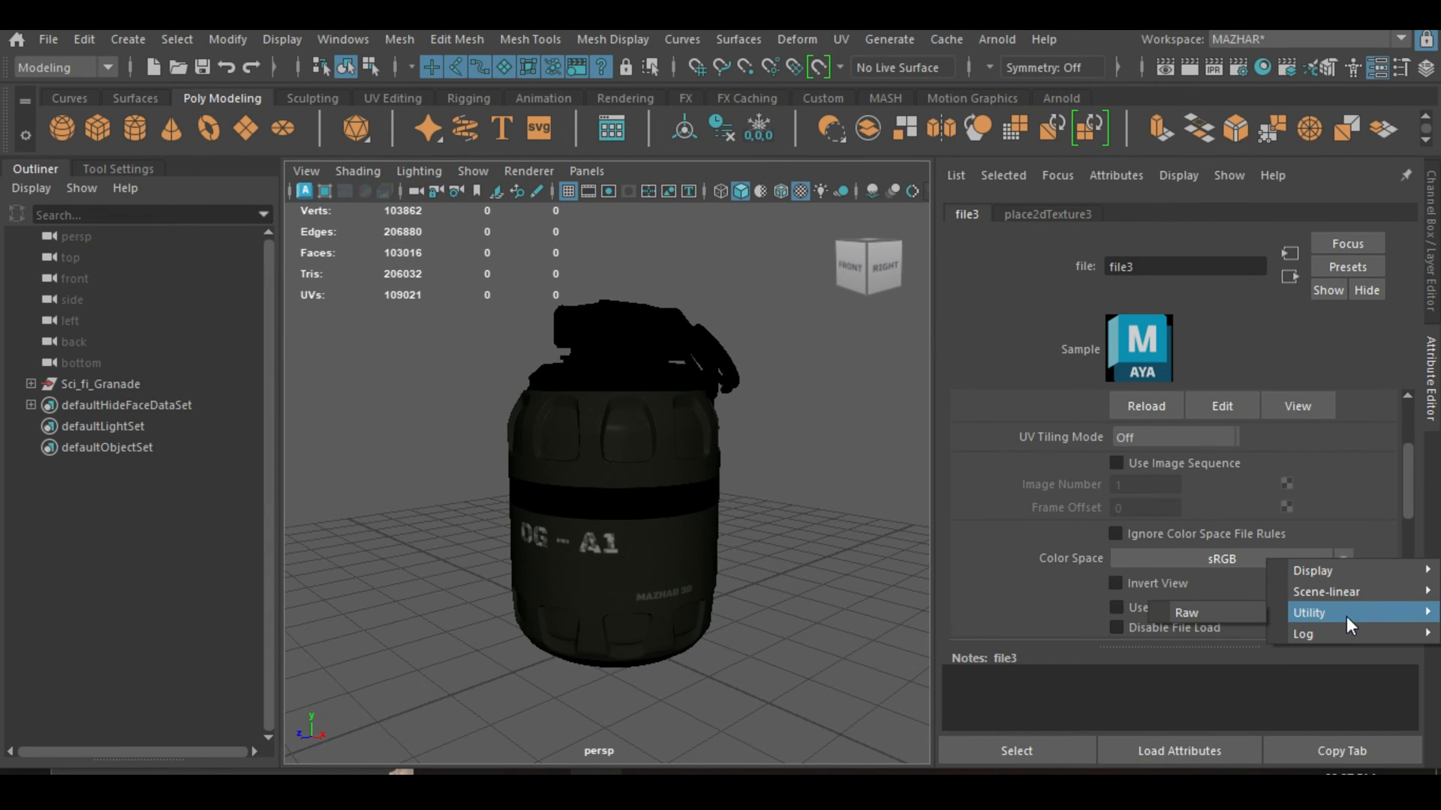
pyautogui.click(1222, 616)
pyautogui.scroll(-2, 1208, 596)
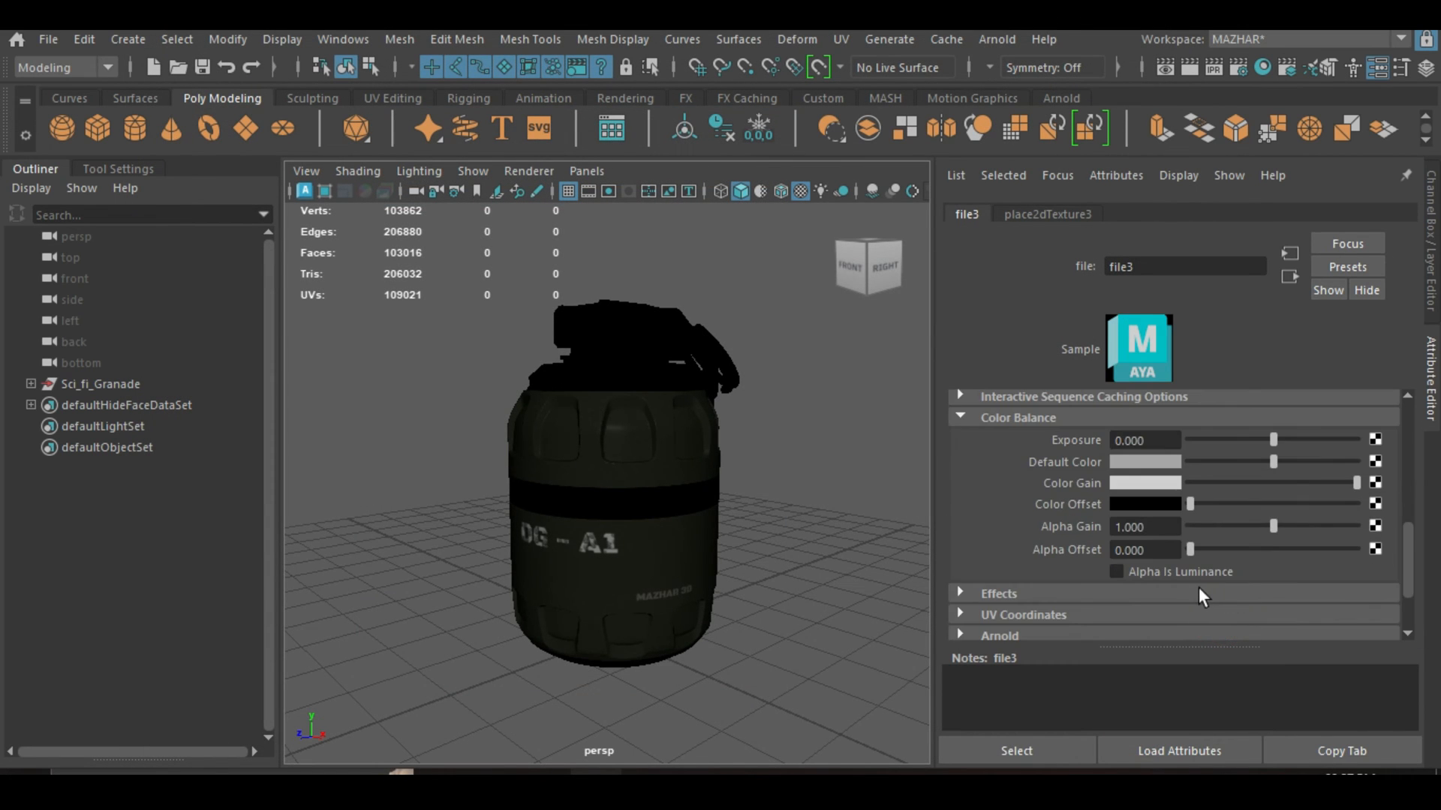
pyautogui.click(1159, 573)
# Return to the aiStandardSurface1 material and connect a File texture to Bump Mapping in its Geometry attributes.
pyautogui.click(1288, 278)
pyautogui.scroll(-4, 1243, 495)
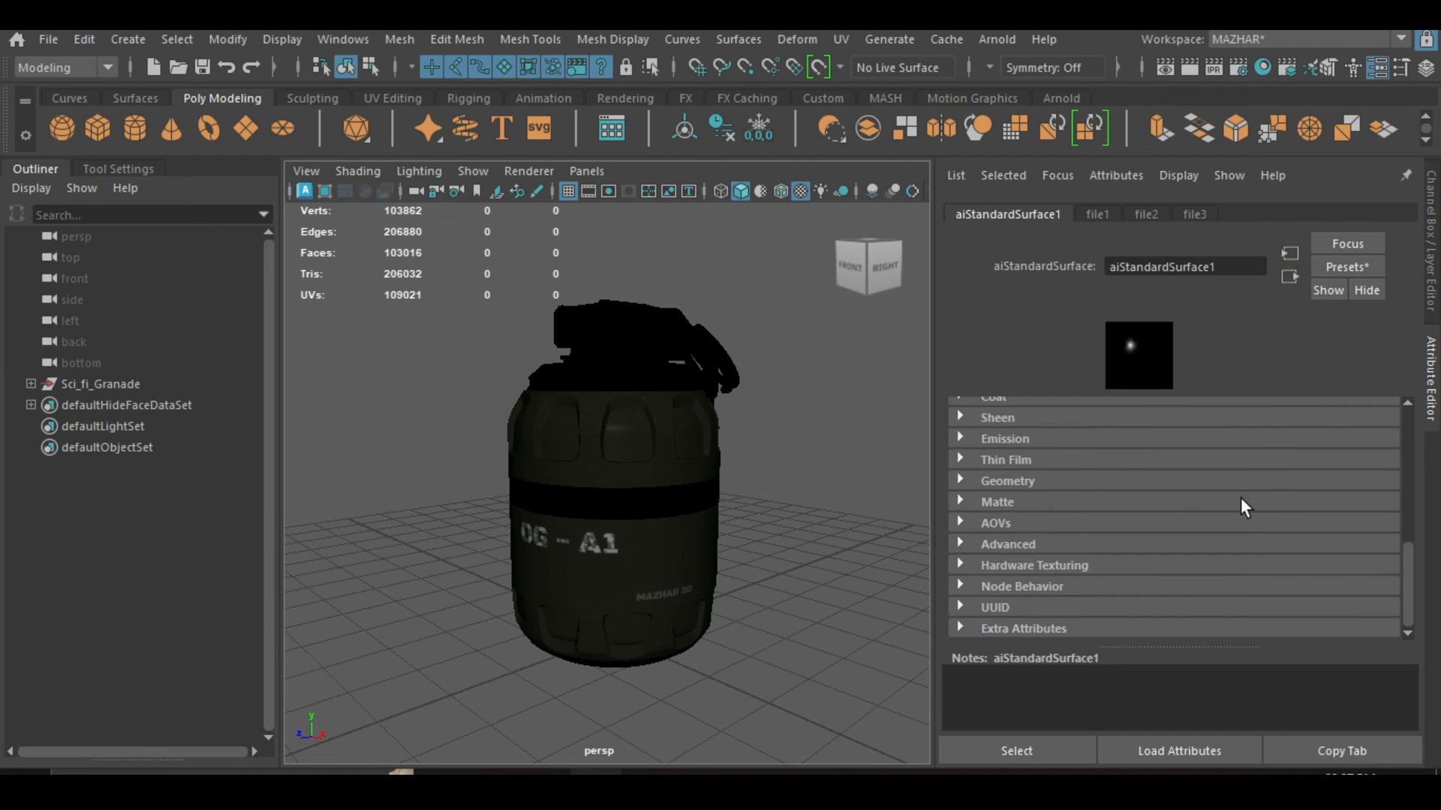
pyautogui.scroll(-3, 736, 470)
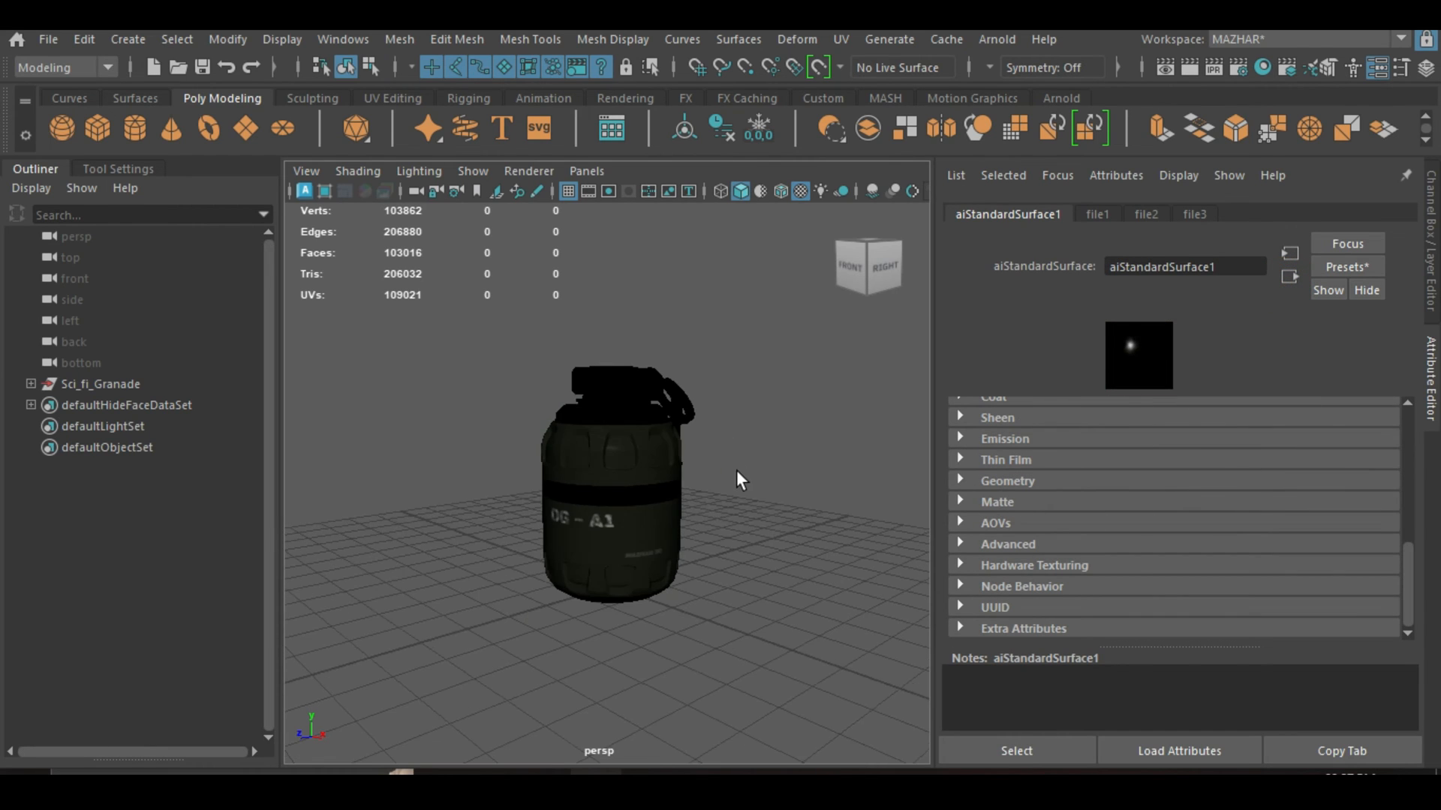
pyautogui.keyDown('alt'); pyautogui.moveTo(736, 469); pyautogui.dragTo(736, 489); pyautogui.keyUp('alt')
pyautogui.scroll(3, 736, 489)
pyautogui.scroll(3, 1080, 454)
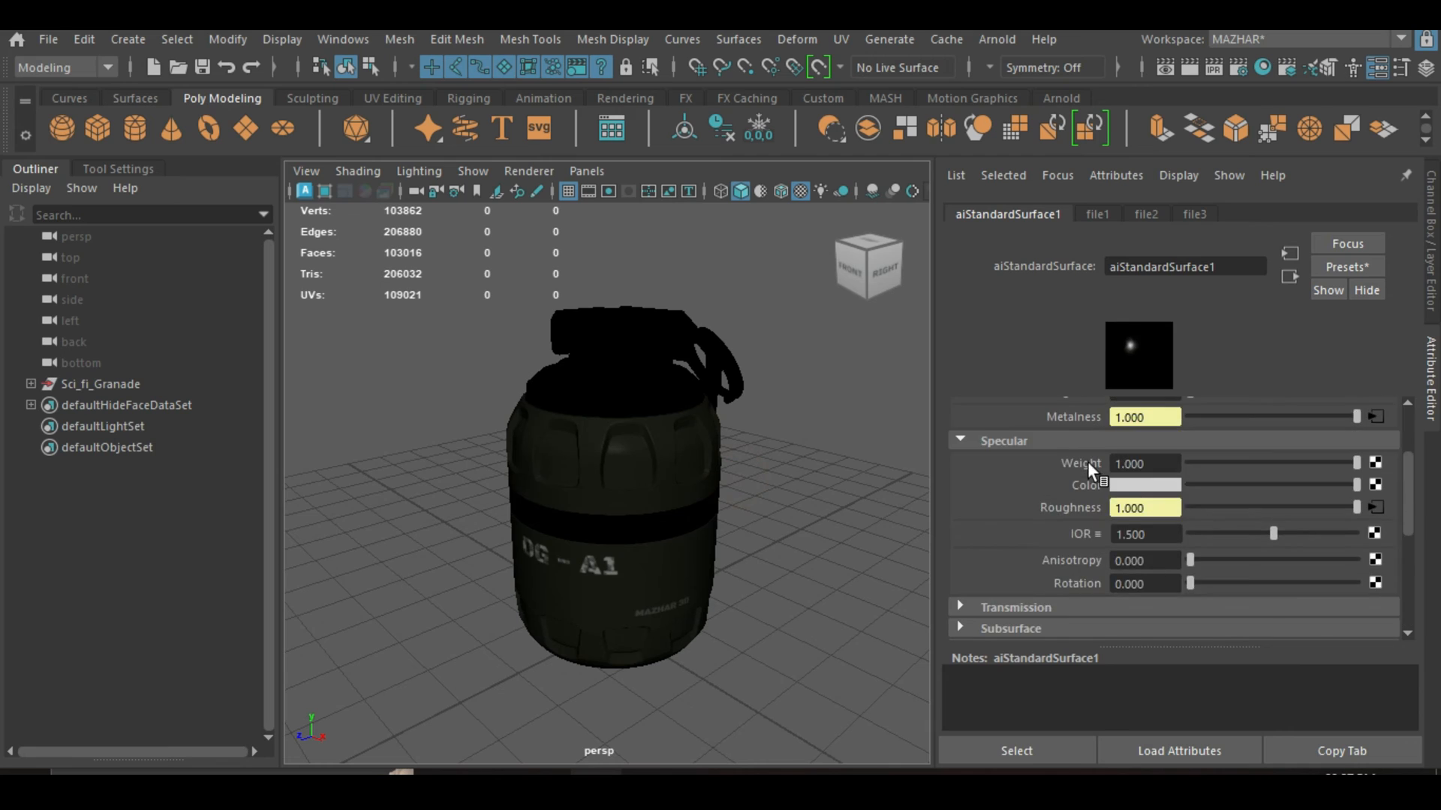
pyautogui.scroll(-3, 1087, 461)
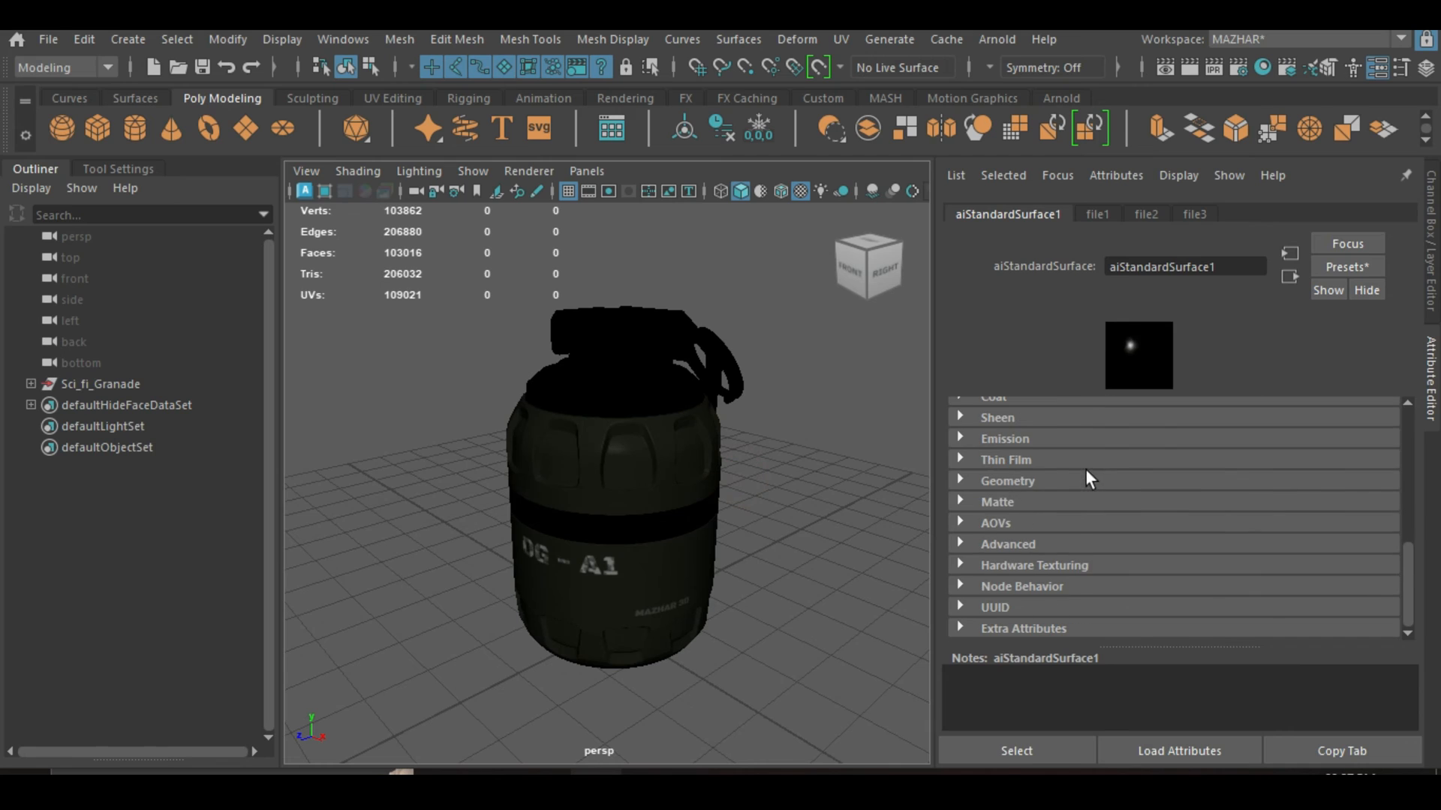
pyautogui.click(1034, 481)
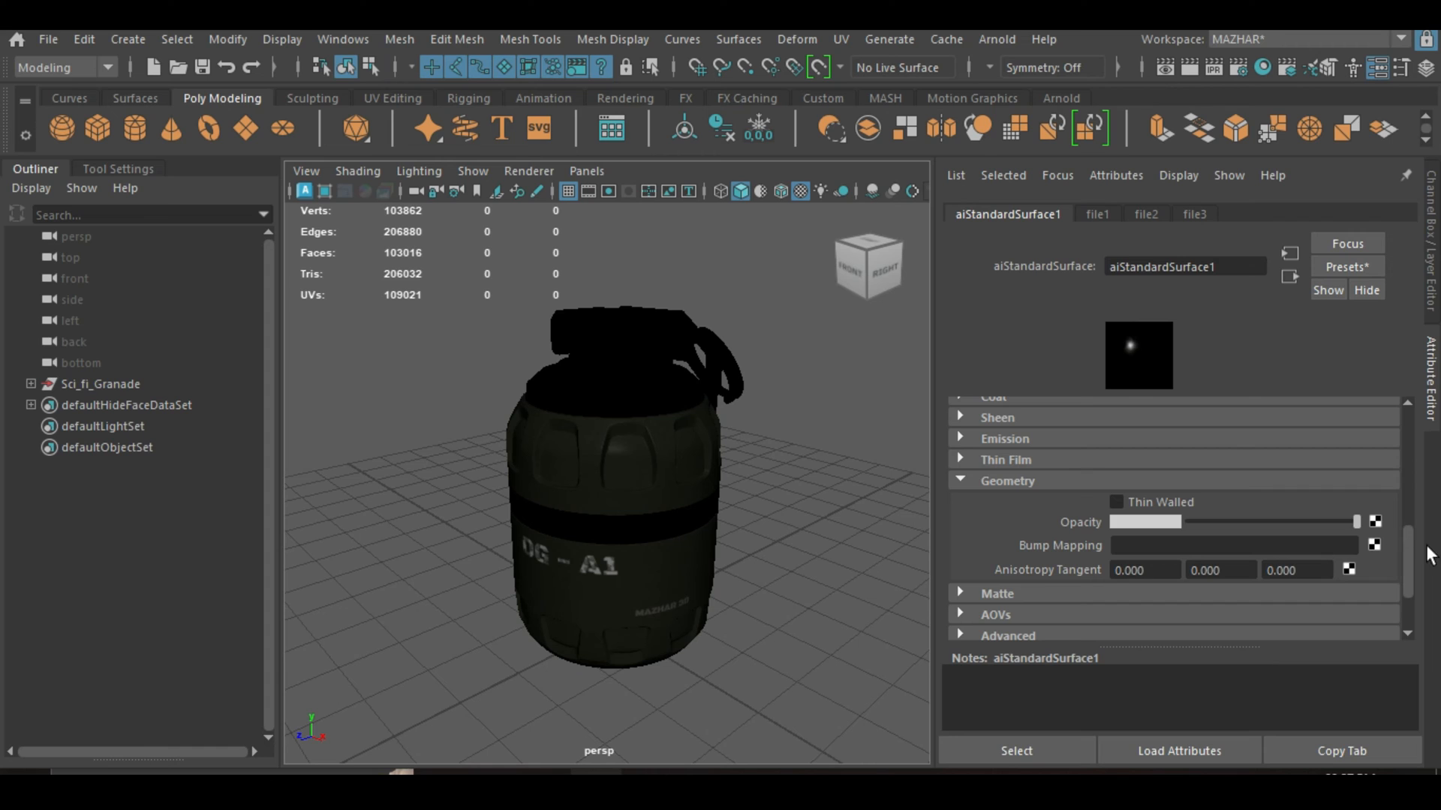
pyautogui.click(1374, 545)
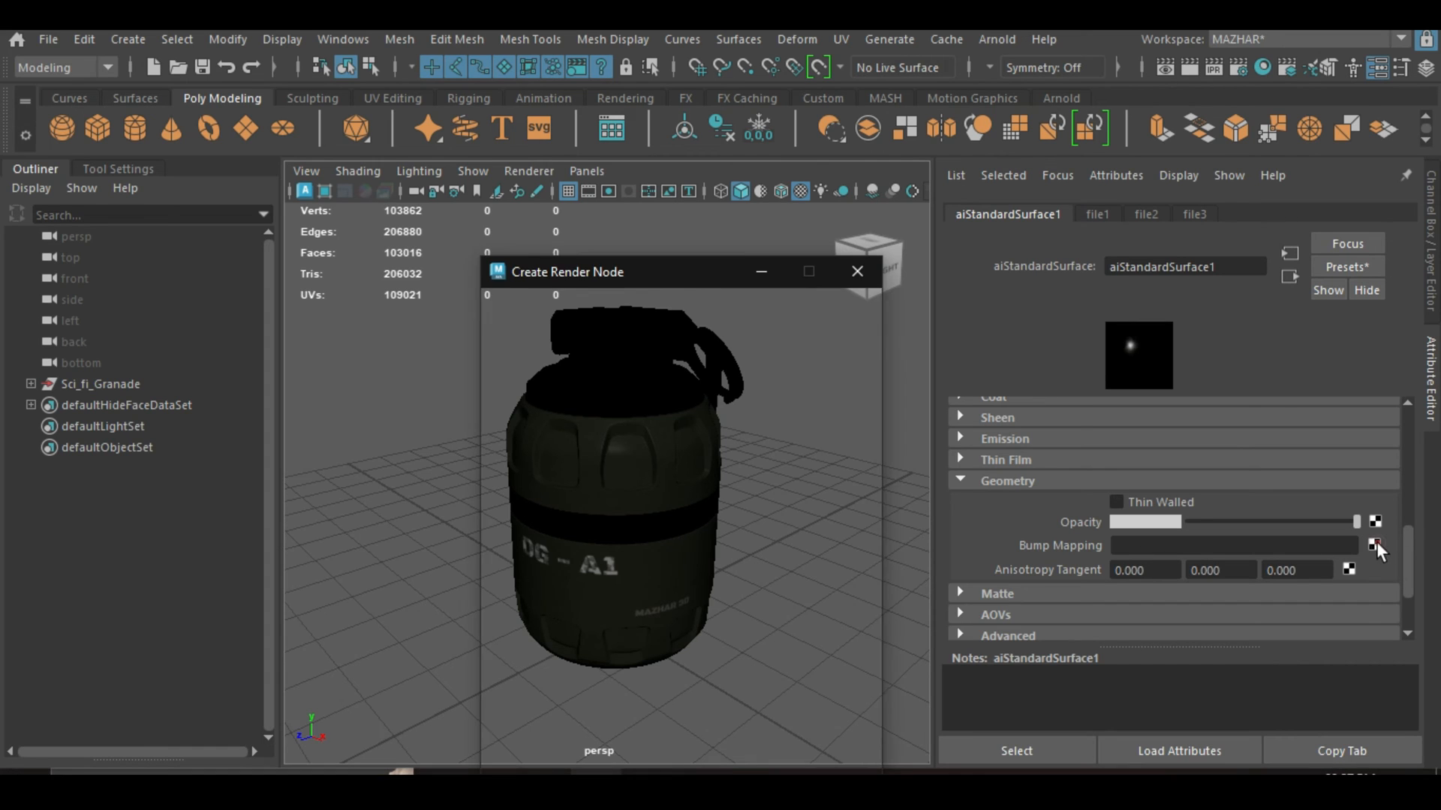
pyautogui.click(650, 439)
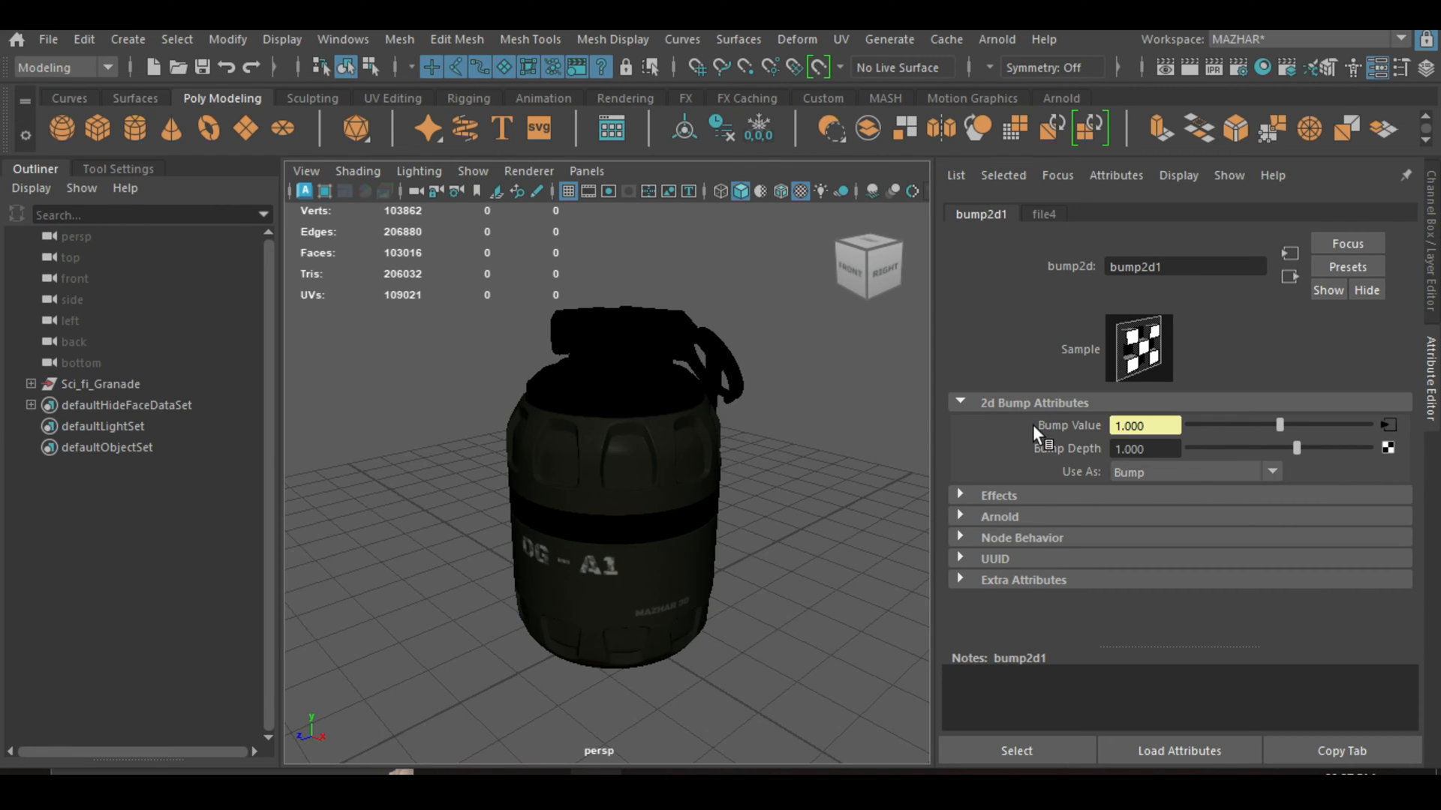
# Go to the bump node's file texture and load Sci-Fi_Granade_standardSurface1_Normal.png from the Sci-Fi Granade\MAPS folder.
pyautogui.click(1387, 425)
pyautogui.scroll(5, 1360, 477)
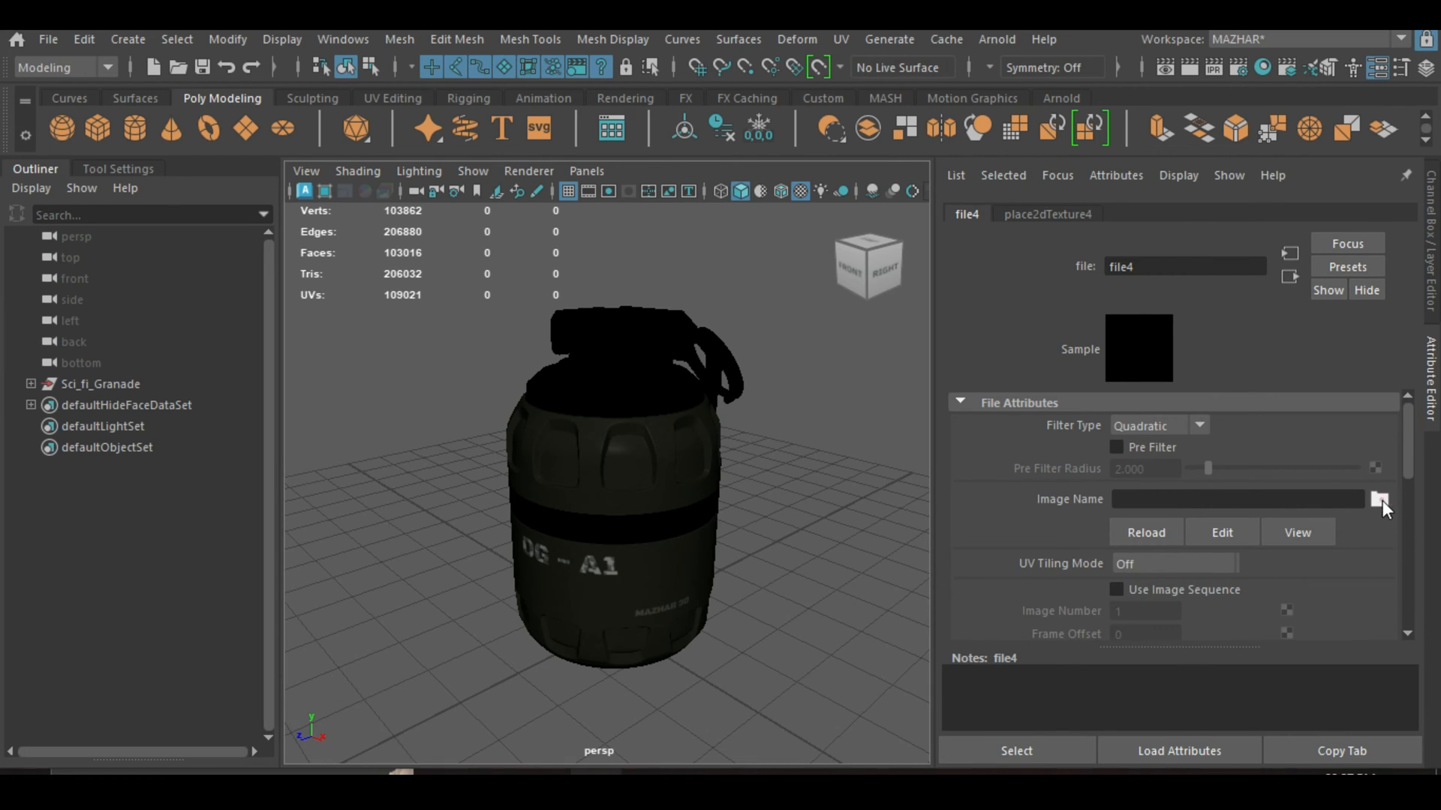
pyautogui.click(1379, 500)
pyautogui.click(215, 142)
pyautogui.doubleClick(438, 172)
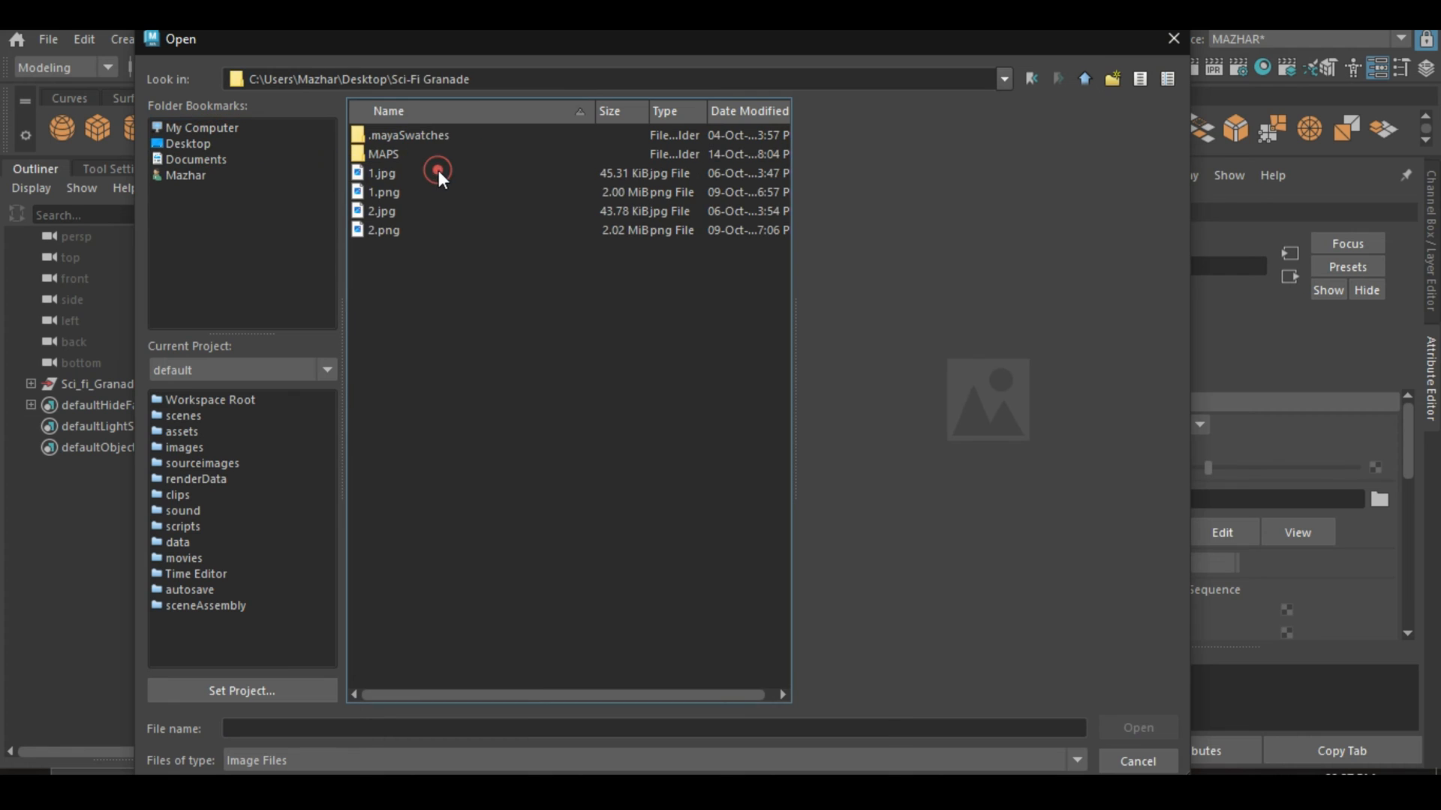
pyautogui.doubleClick(394, 151)
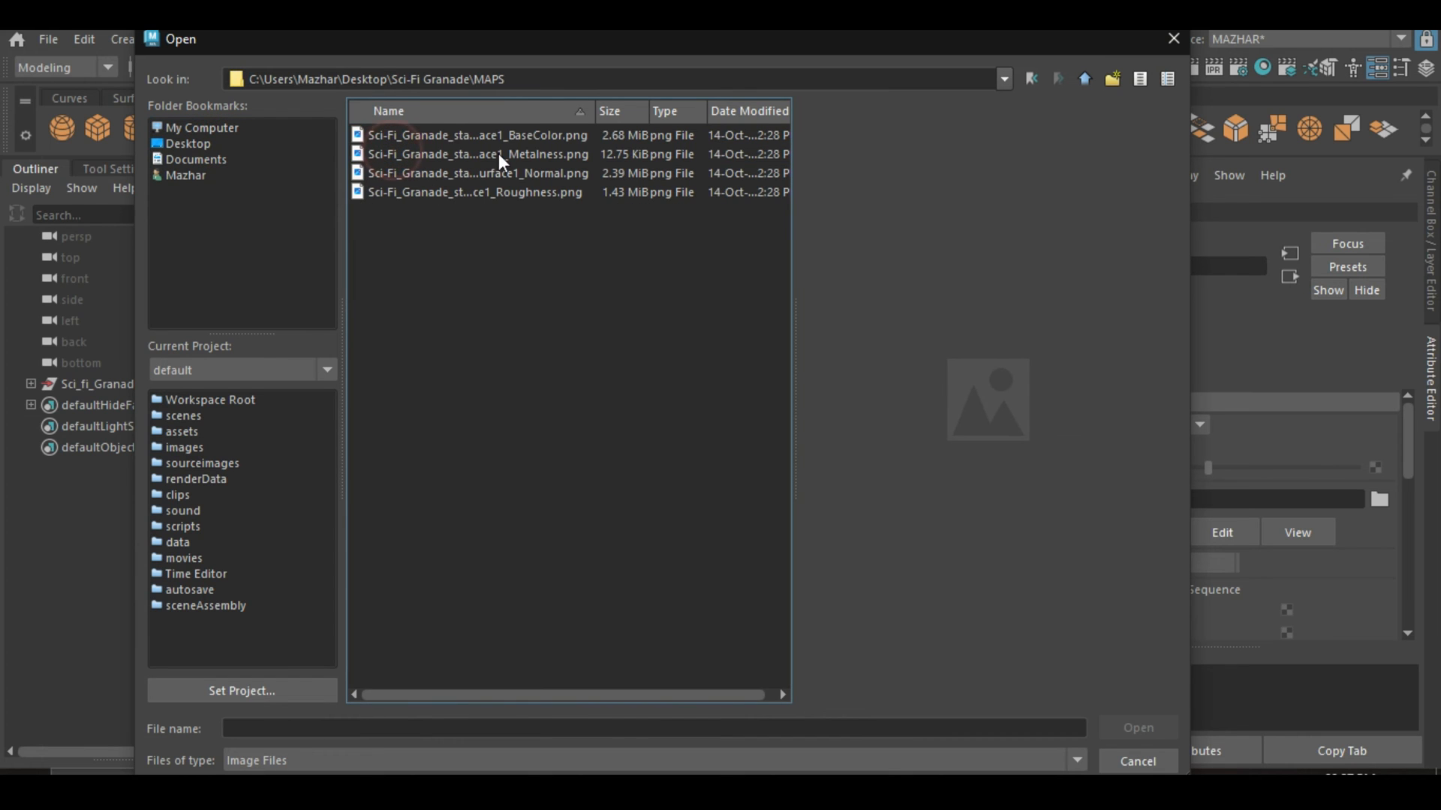
pyautogui.click(544, 173)
pyautogui.click(1140, 727)
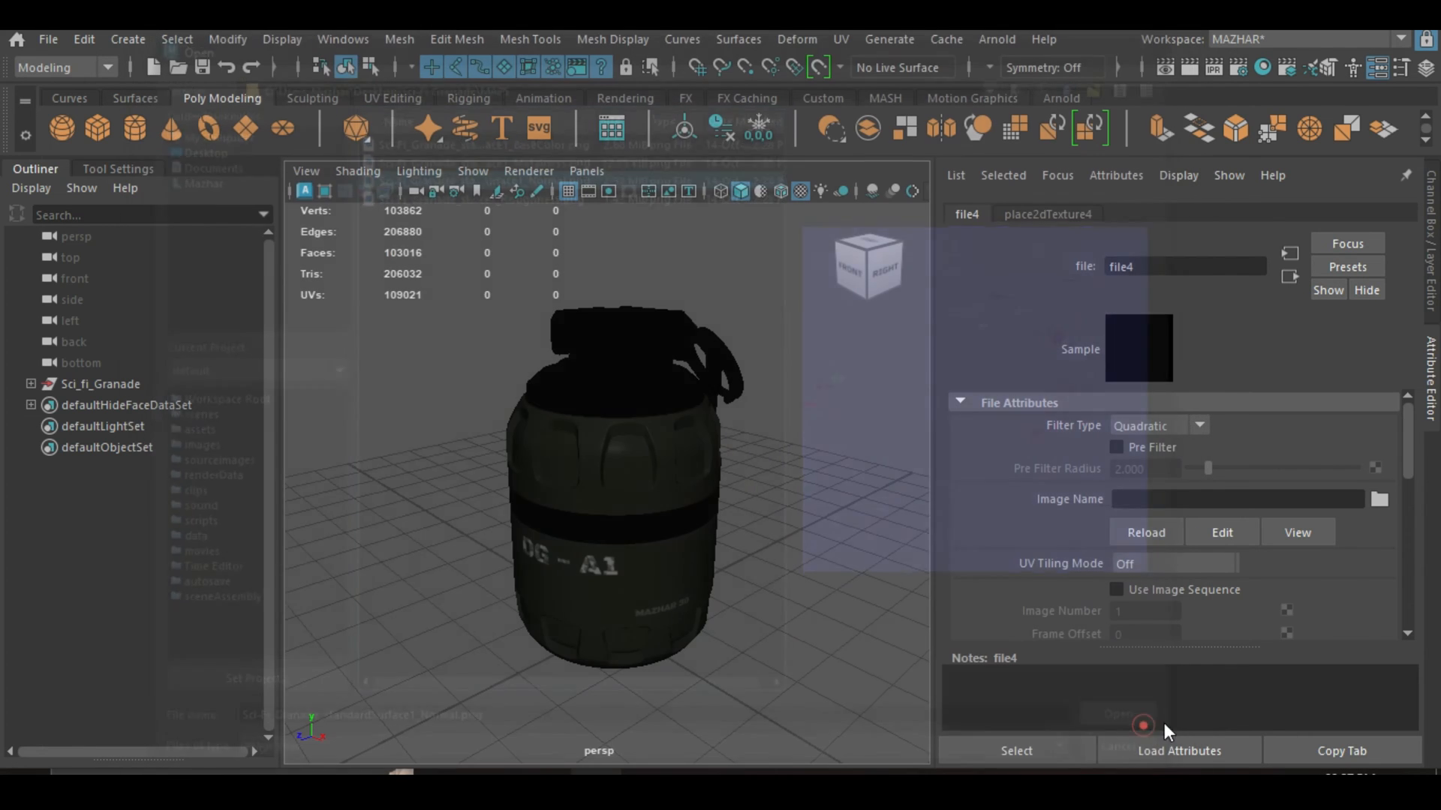
# Disable Alpha Is Luminance in the Normal file texture's color balance.
pyautogui.scroll(-8, 1310, 544)
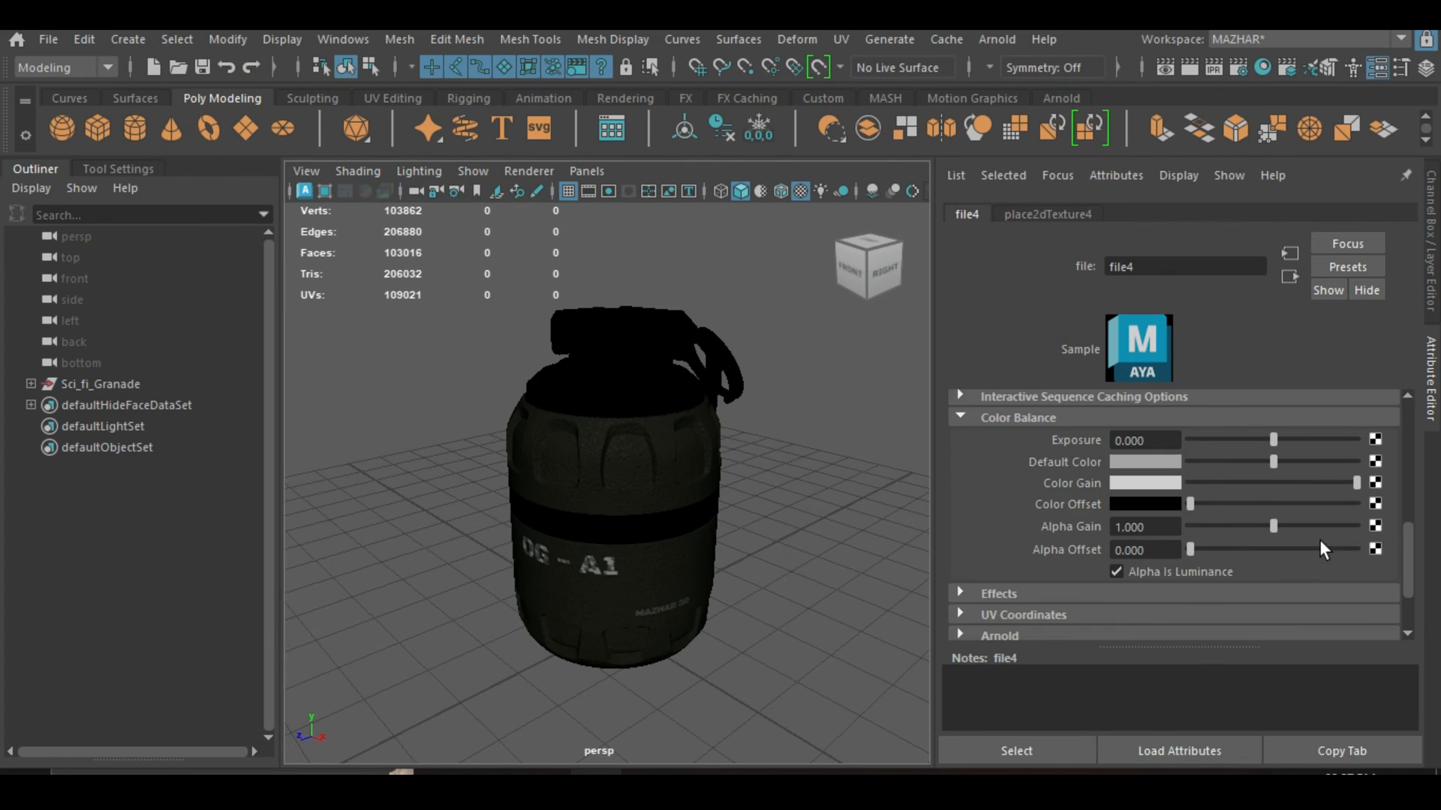
pyautogui.scroll(3, 1201, 525)
pyautogui.scroll(-3, 1148, 540)
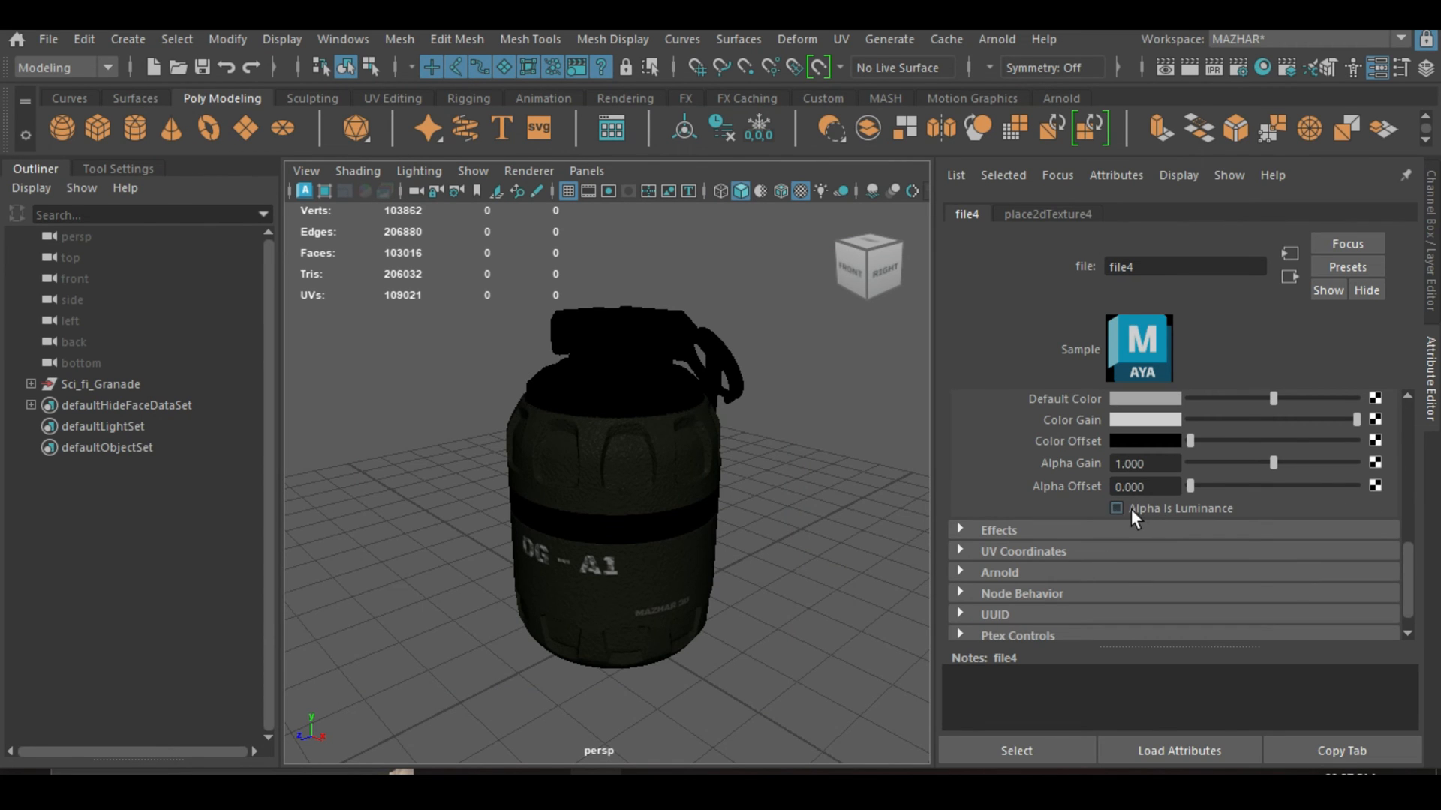
pyautogui.scroll(5, 1236, 556)
pyautogui.scroll(2, 1284, 539)
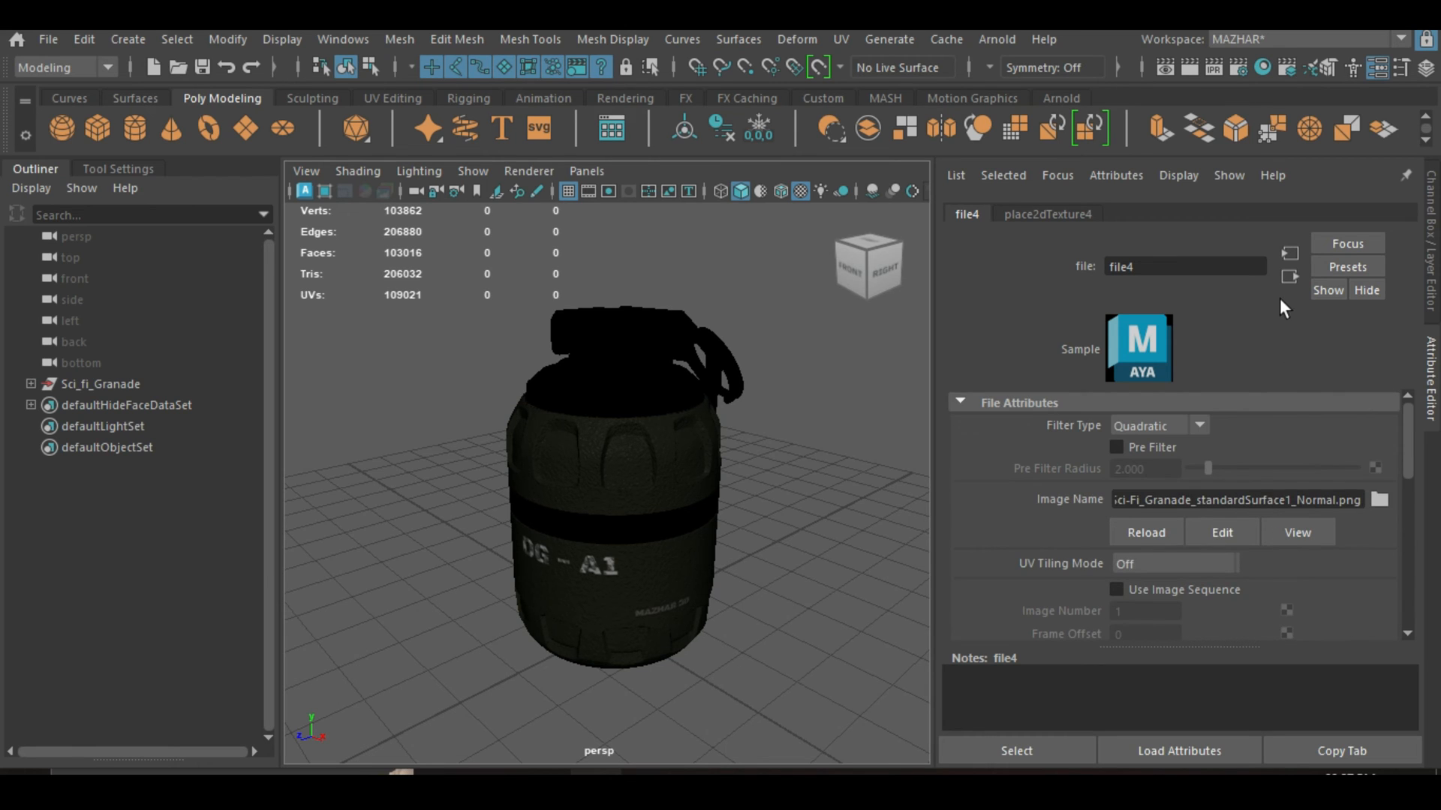
# Return to the bump2d1 node and set Use As to Tangent Space Normals.
pyautogui.click(1287, 277)
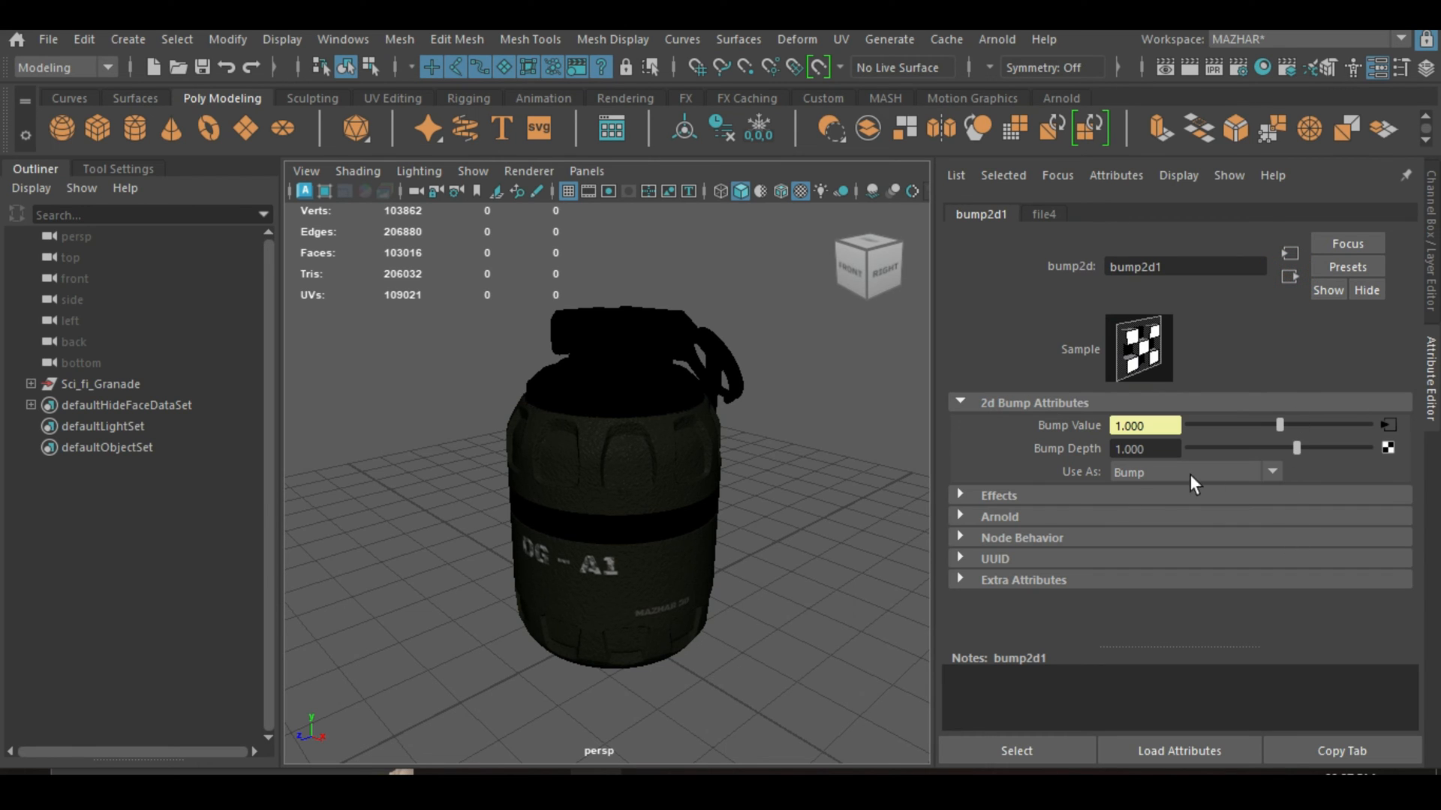
pyautogui.click(1145, 479)
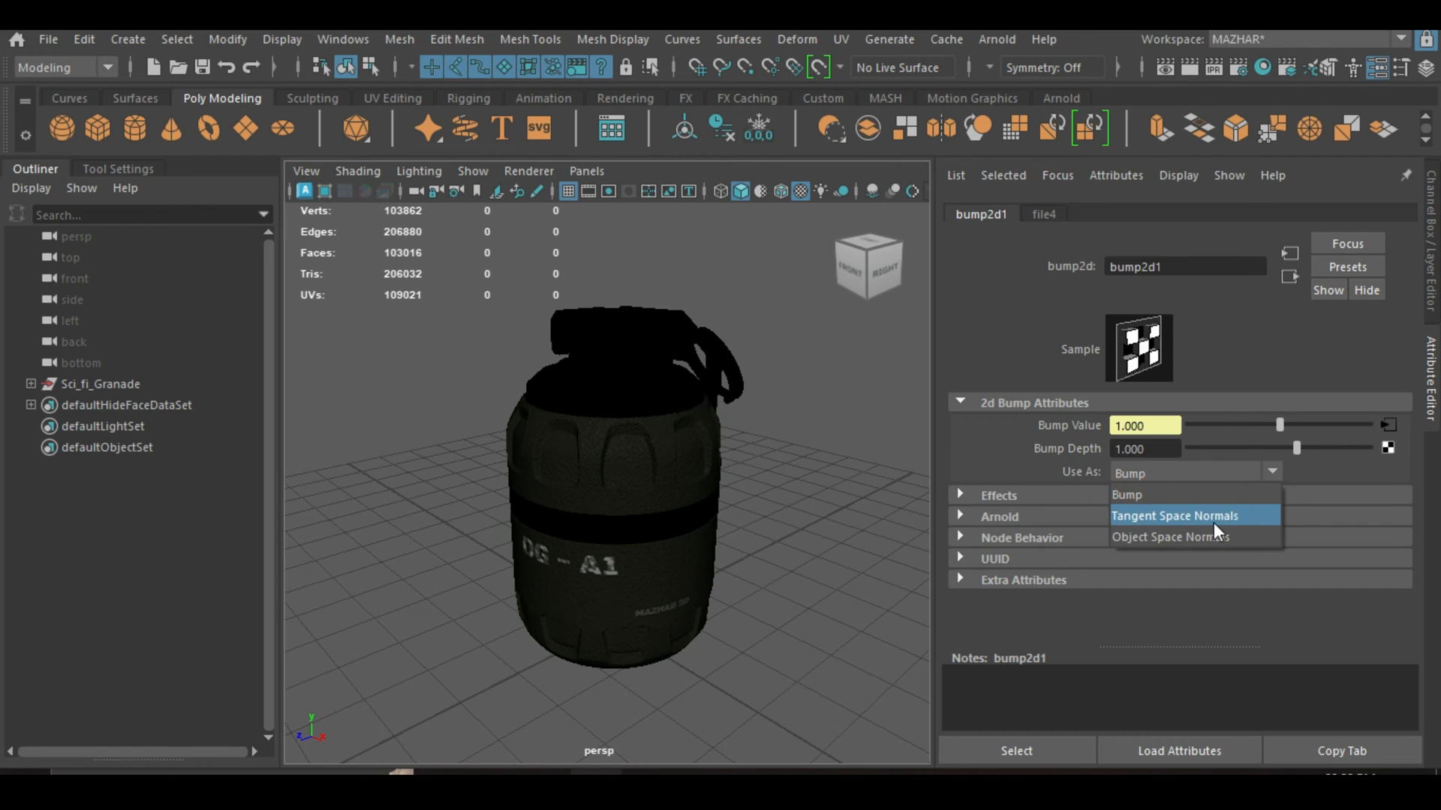
pyautogui.click(1168, 515)
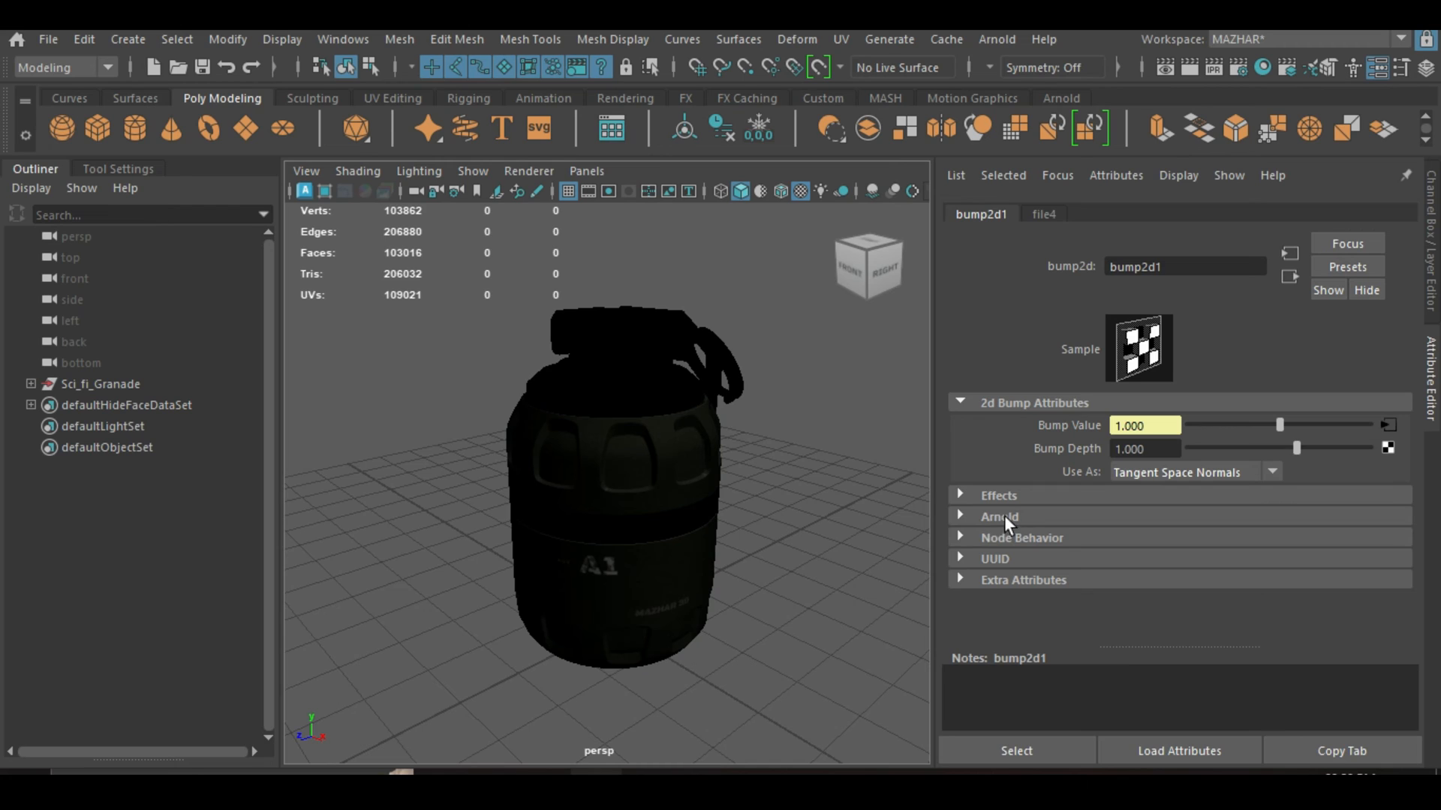
# Disable Flip R Channel and Flip G Channel in the bump2d1 node's Arnold attributes.
pyautogui.click(1033, 516)
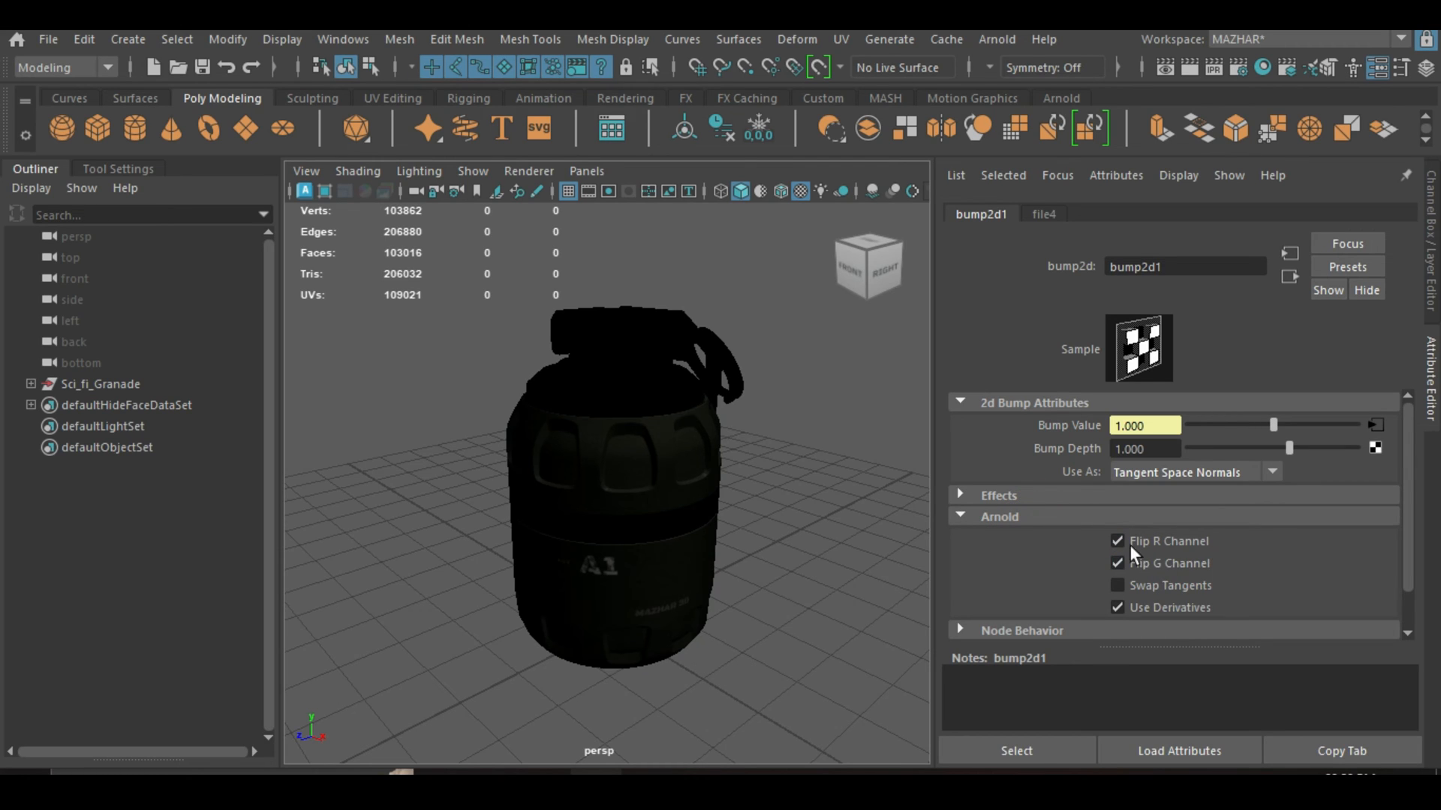
pyautogui.click(1117, 563)
pyautogui.click(1116, 541)
pyautogui.click(1240, 555)
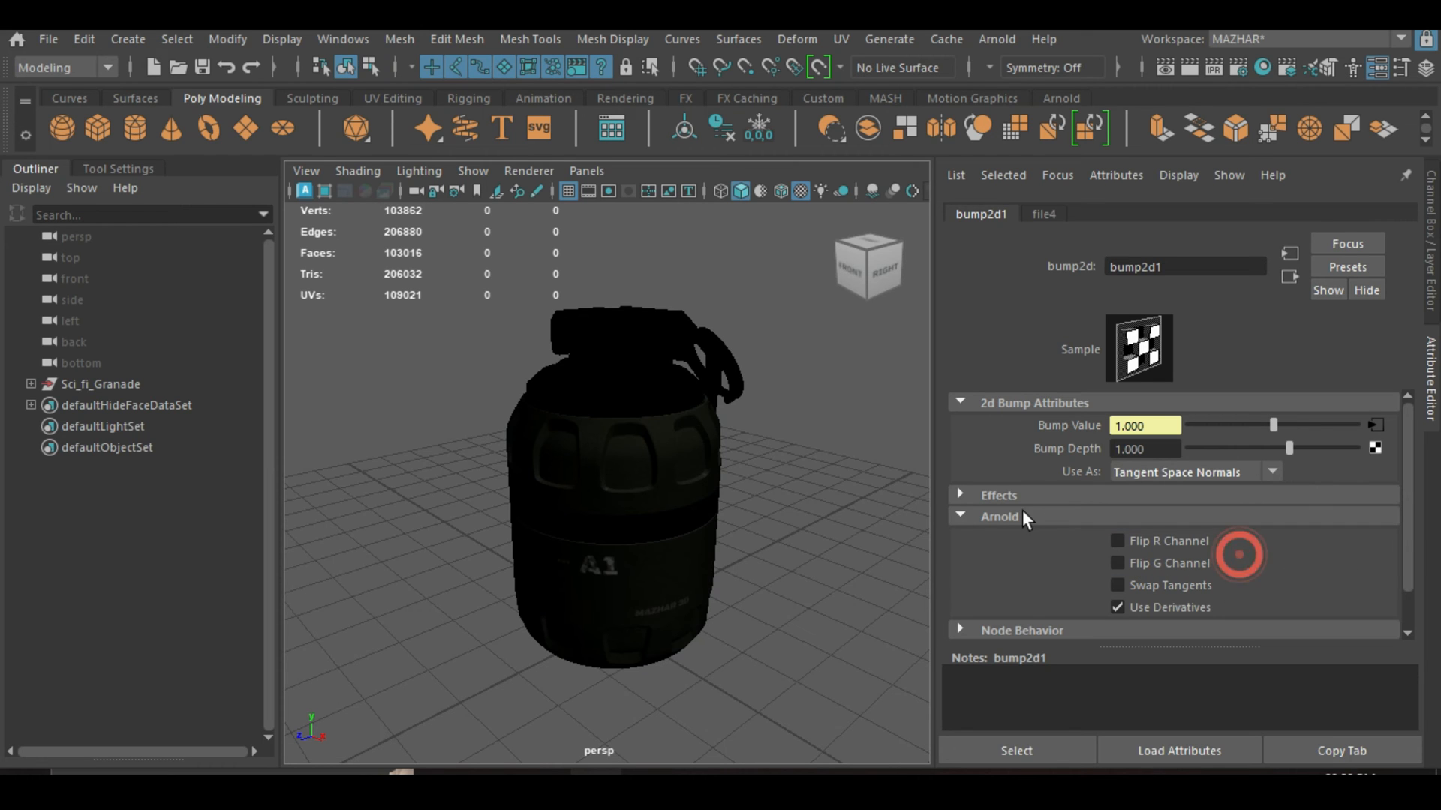
pyautogui.click(1023, 510)
# Clear the selection and hide the Attribute Editor to enlarge the viewport.
pyautogui.scroll(-5, 721, 409)
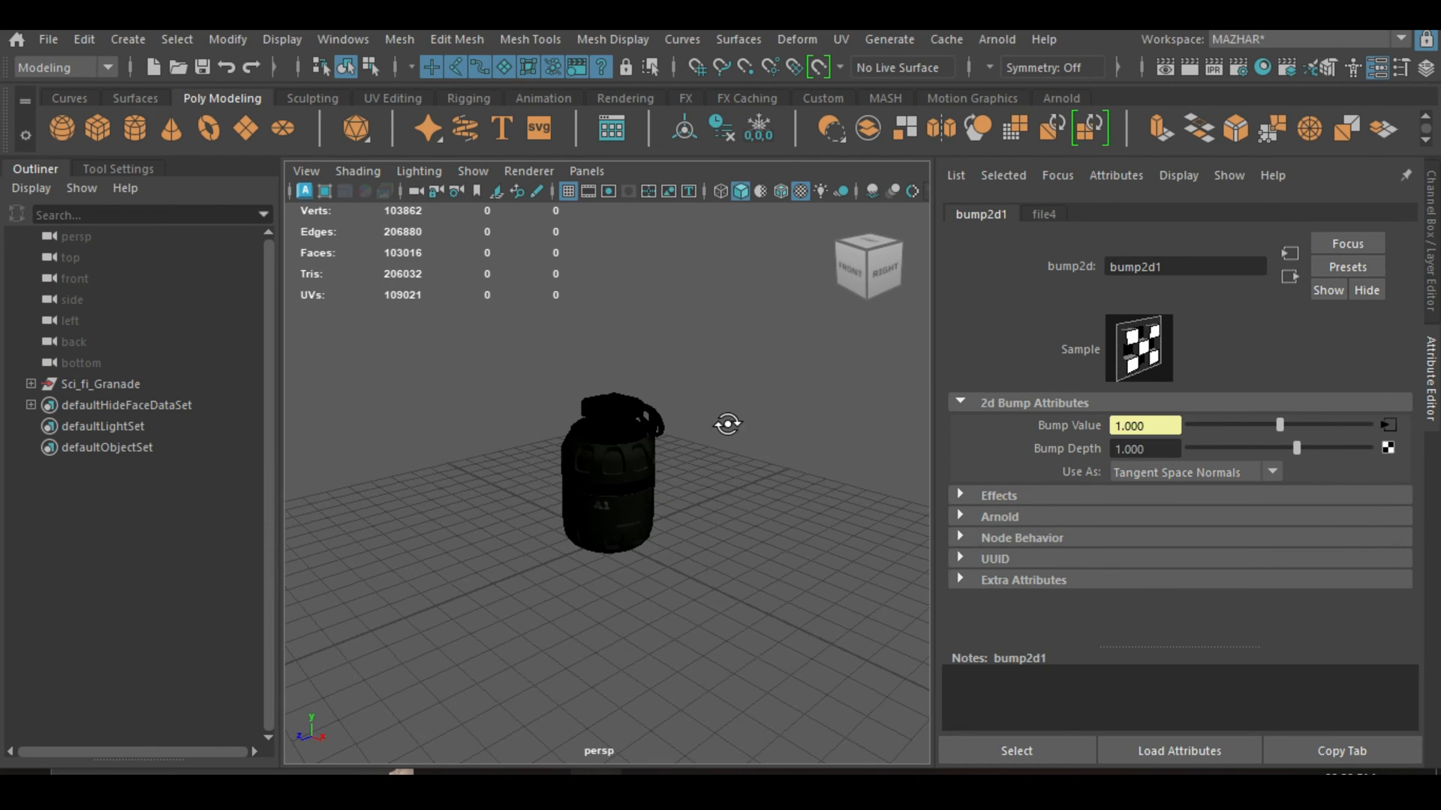
pyautogui.click(750, 433)
pyautogui.scroll(2, 698, 450)
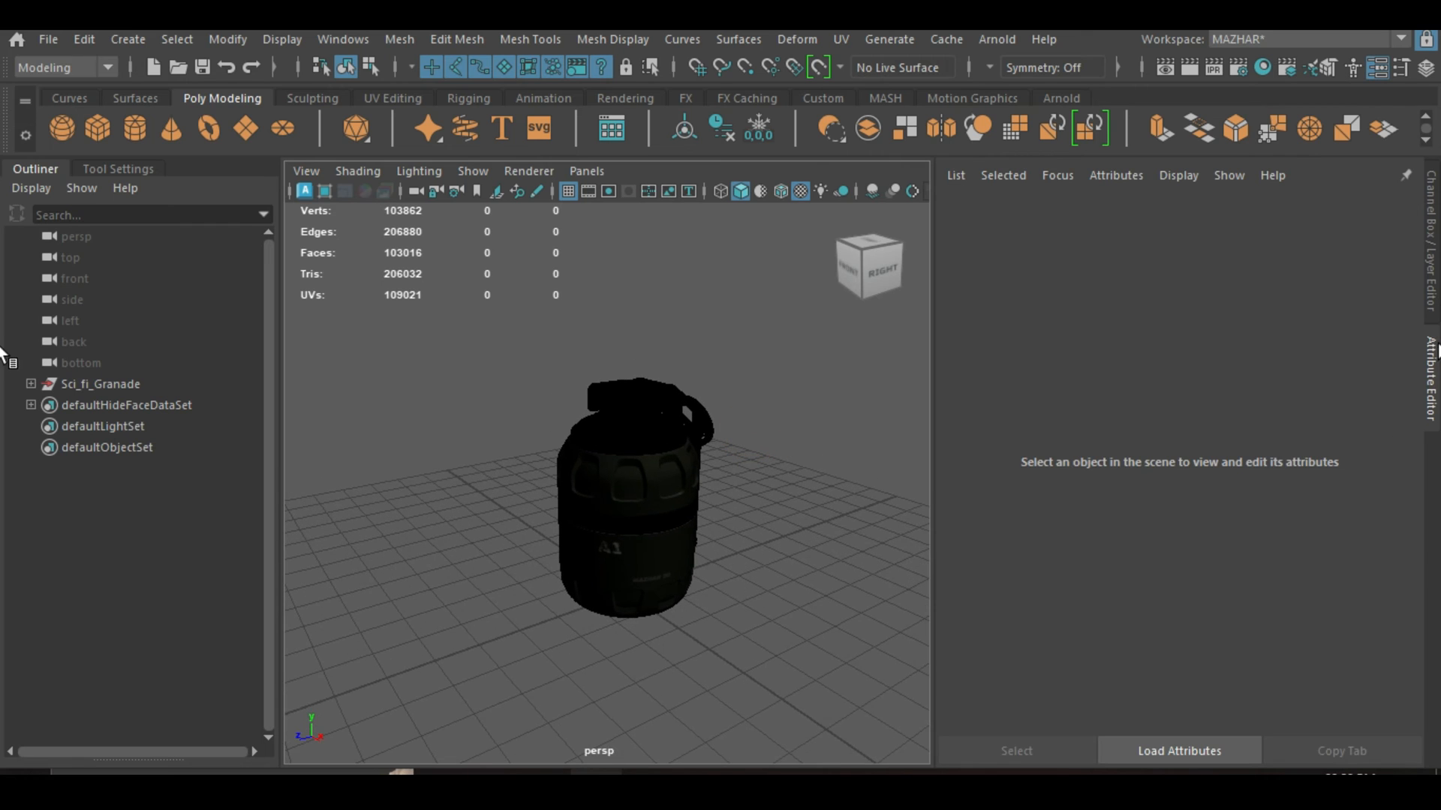
pyautogui.click(1429, 363)
# Frame the grenade from its right side and render the perspective view in Arnold RenderView.
pyautogui.scroll(-3, 911, 405)
pyautogui.keyDown('alt'); pyautogui.moveTo(946, 425); pyautogui.dragTo(880, 430, button='middle'); pyautogui.keyUp('alt')
pyautogui.keyDown('alt'); pyautogui.moveTo(898, 437); pyautogui.dragTo(861, 428); pyautogui.keyUp('alt')
pyautogui.scroll(3, 914, 446)
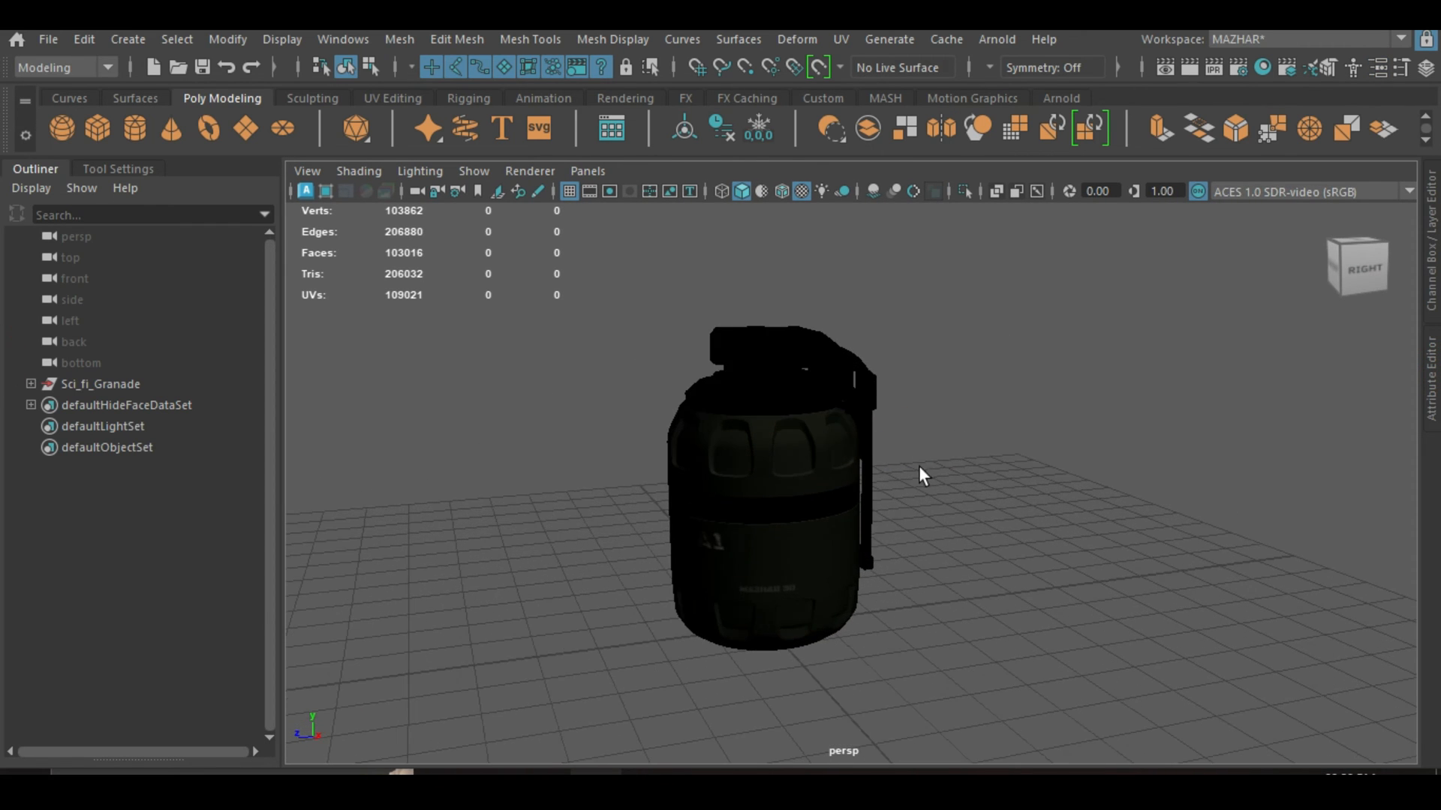
pyautogui.keyDown('alt'); pyautogui.moveTo(917, 468); pyautogui.dragTo(884, 472); pyautogui.keyUp('alt')
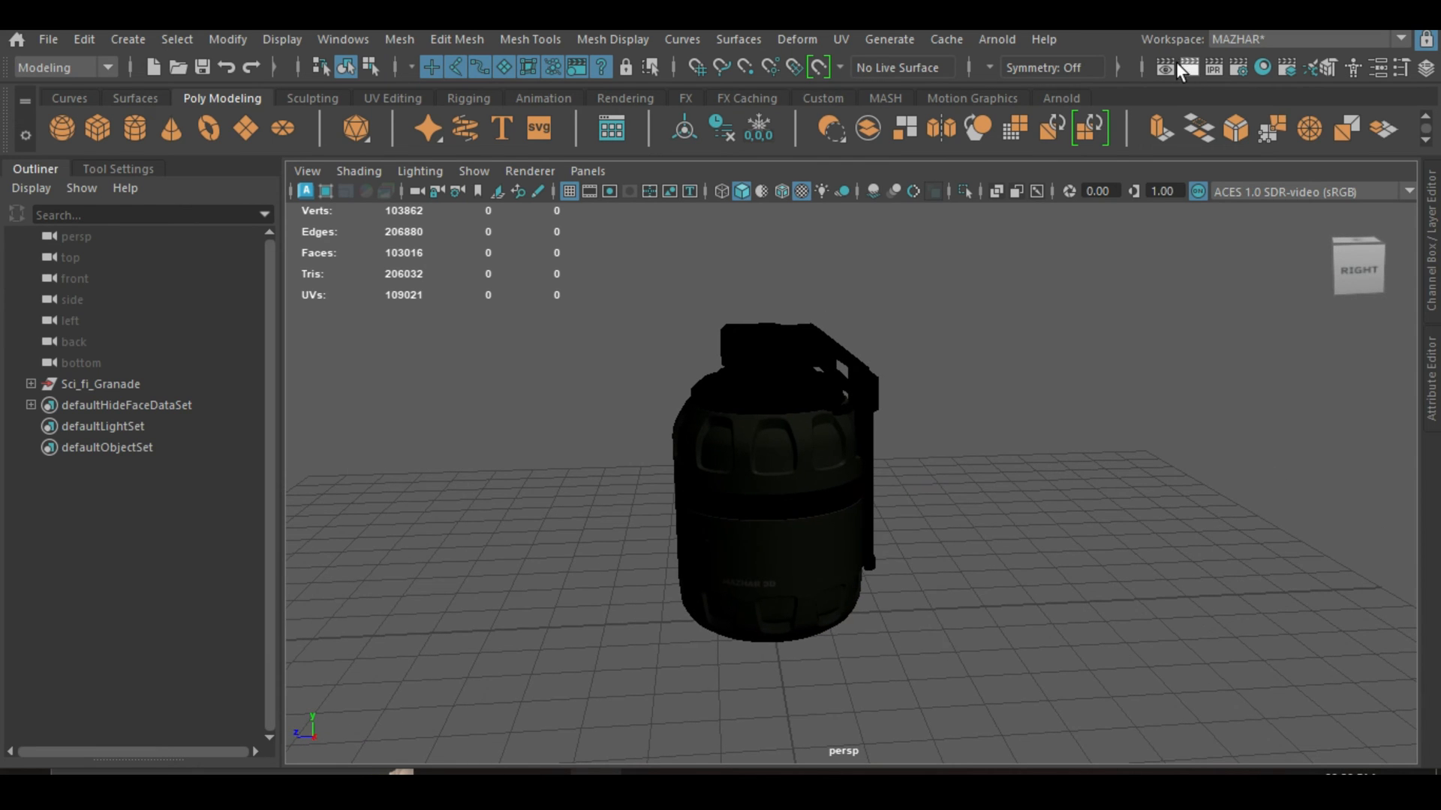
pyautogui.keyDown('alt'); pyautogui.moveTo(971, 395); pyautogui.dragTo(890, 422); pyautogui.keyUp('alt')
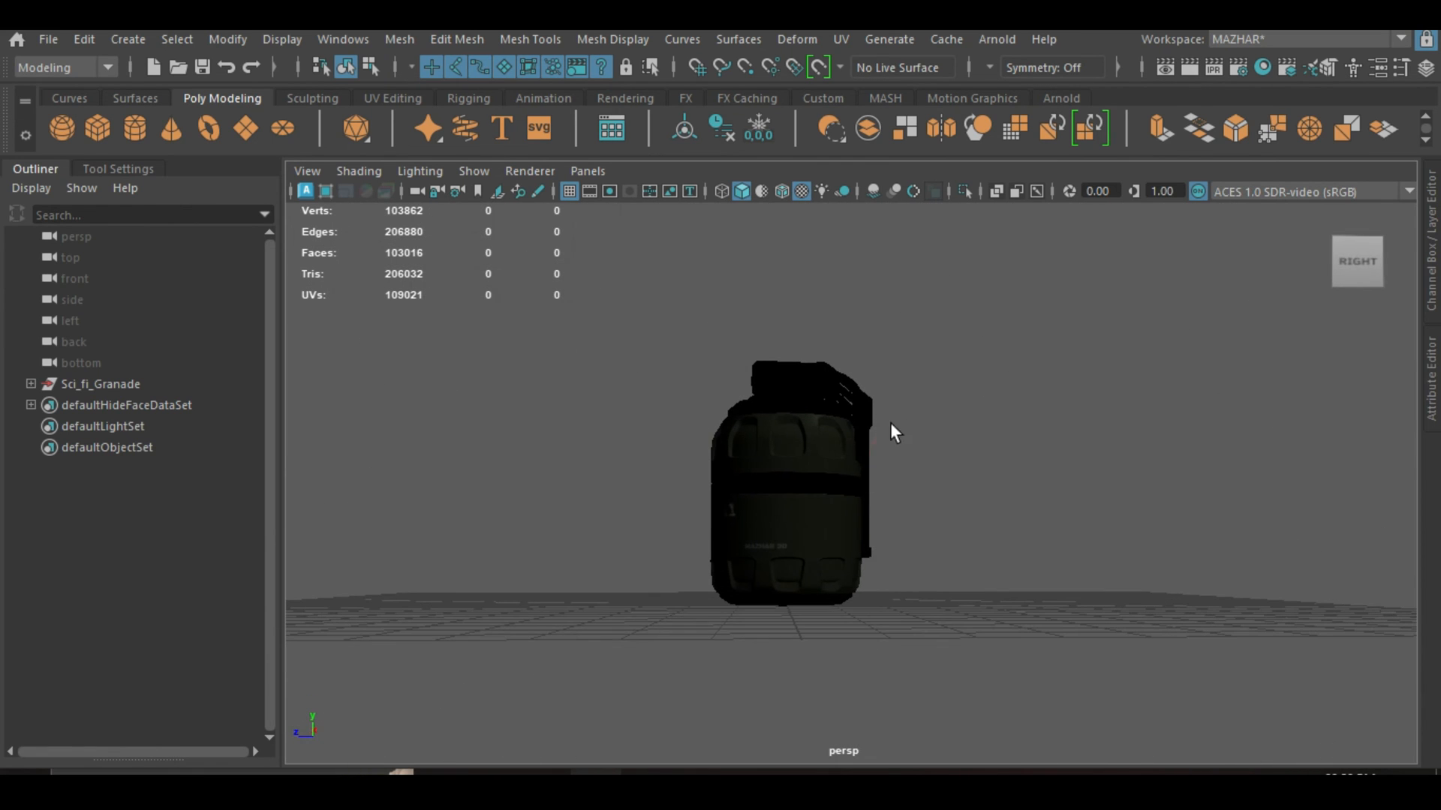
pyautogui.keyDown('alt'); pyautogui.moveTo(1050, 351); pyautogui.dragTo(1046, 368); pyautogui.keyUp('alt')
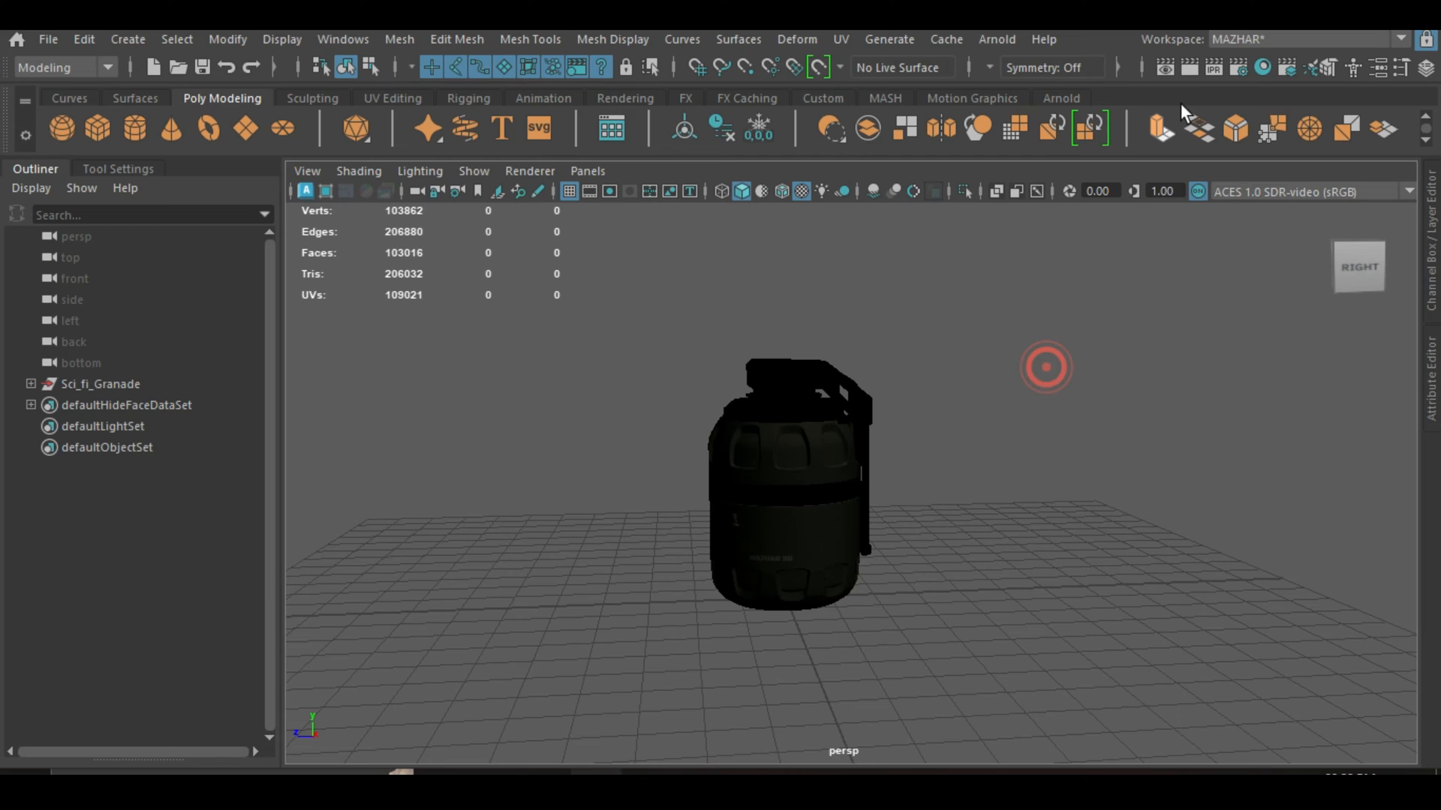
pyautogui.click(1165, 69)
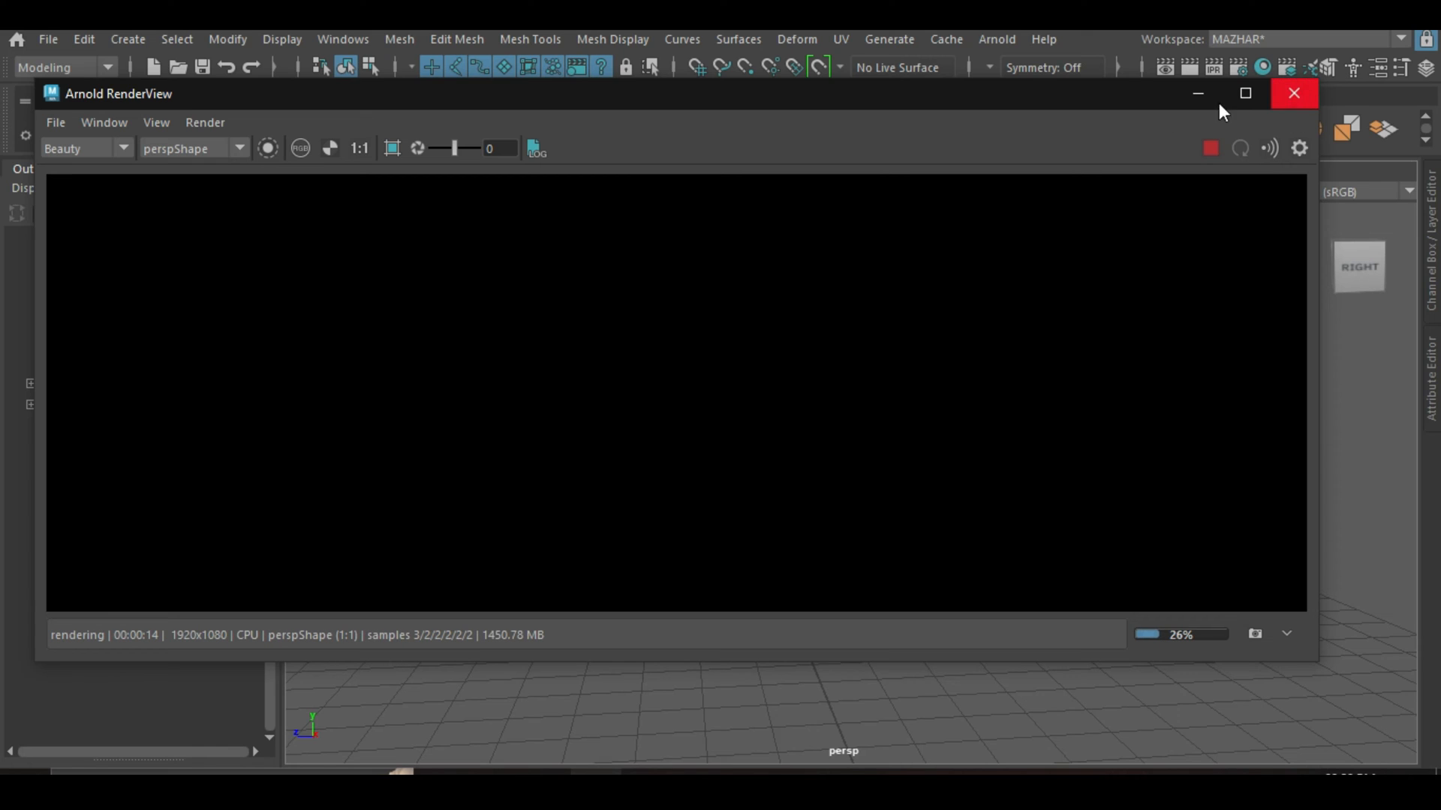
# Narrow the Arnold RenderView window and close it to return to the modeling viewport.
pyautogui.moveTo(1318, 193); pyautogui.dragTo(736, 197)
pyautogui.moveTo(480, 96); pyautogui.dragTo(501, 89)
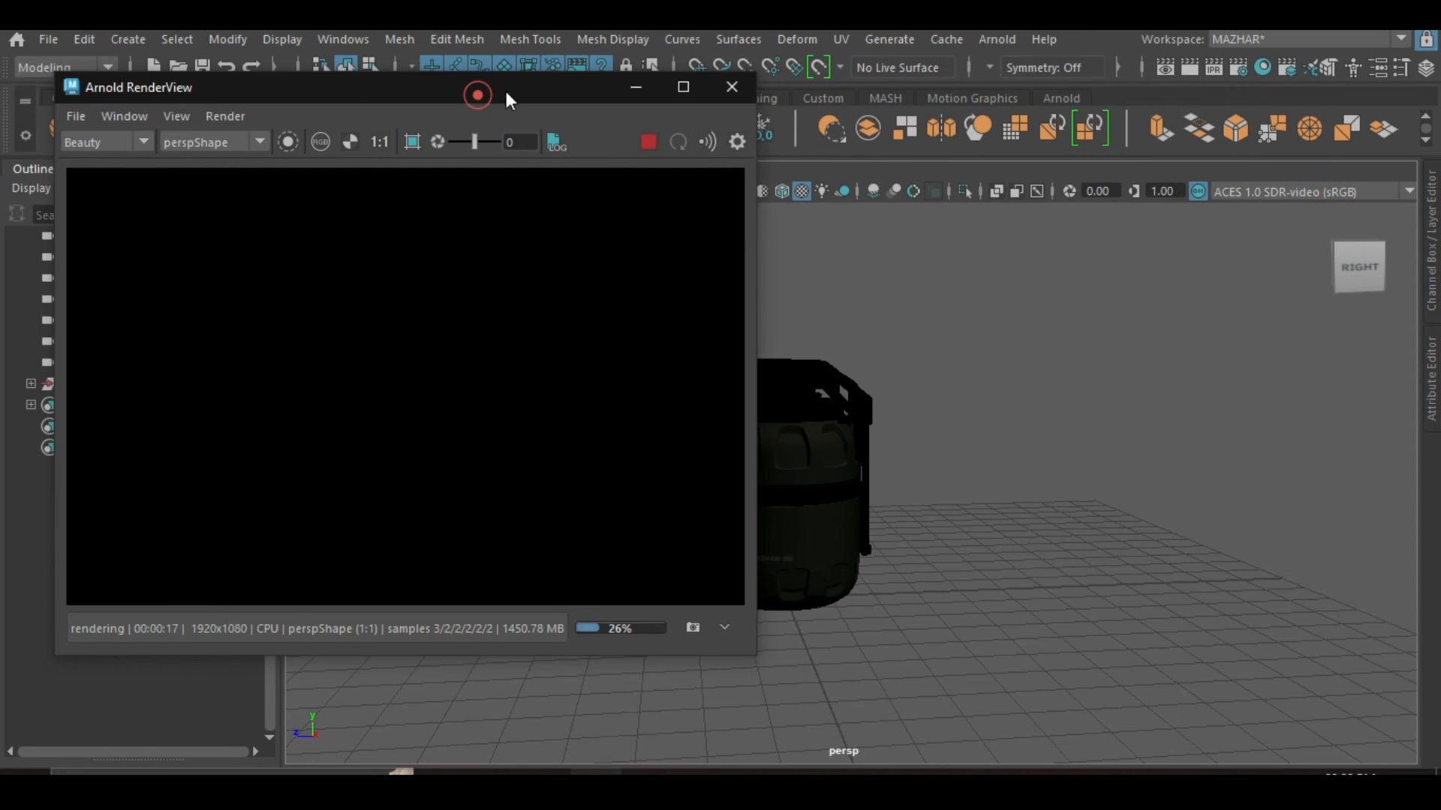
pyautogui.click(731, 87)
# Add an Arnold Skydome Light to the grenade scene.
pyautogui.scroll(2, 976, 420)
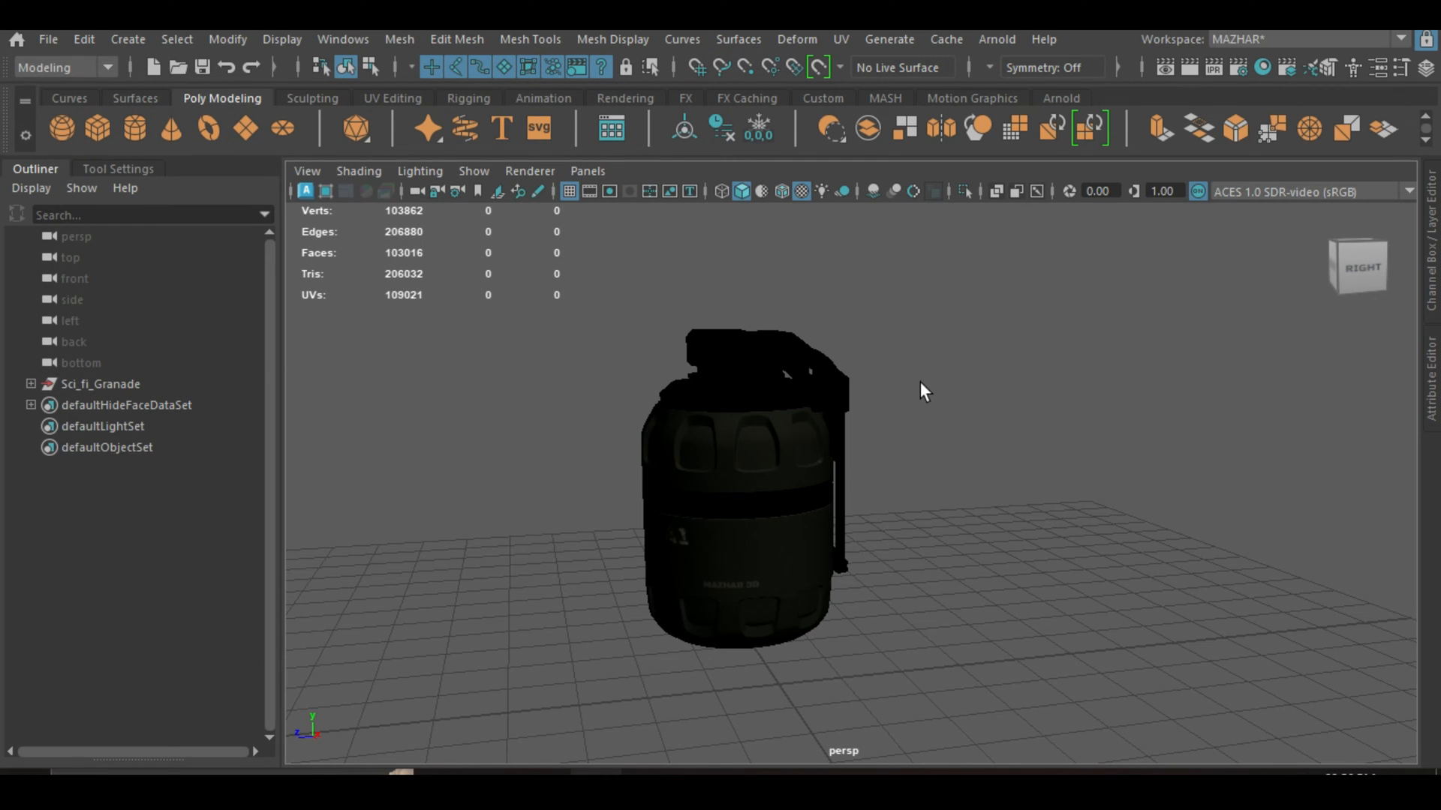
pyautogui.keyDown('alt'); pyautogui.moveTo(923, 381); pyautogui.dragTo(986, 389); pyautogui.keyUp('alt')
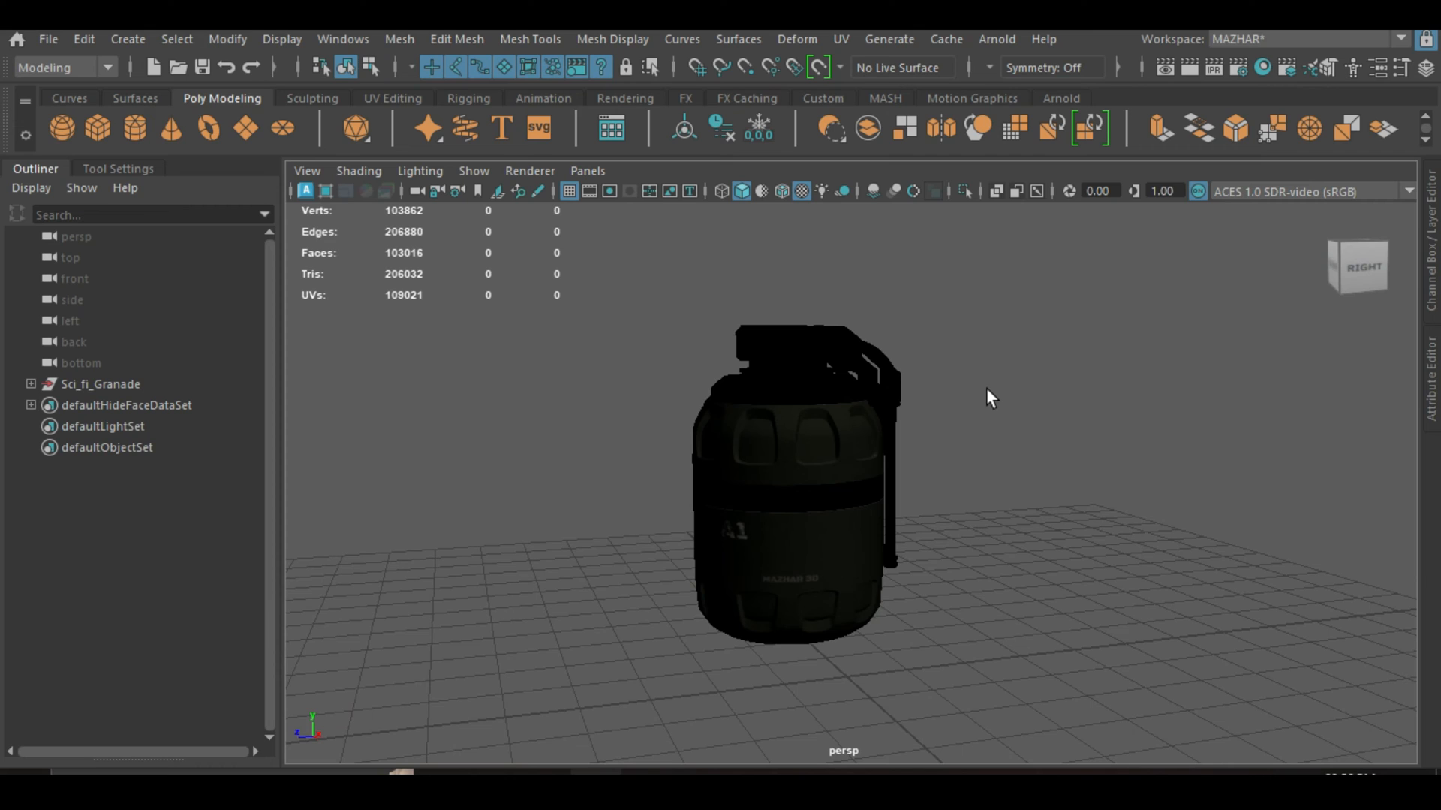
pyautogui.click(1007, 38)
pyautogui.moveTo(1046, 149)
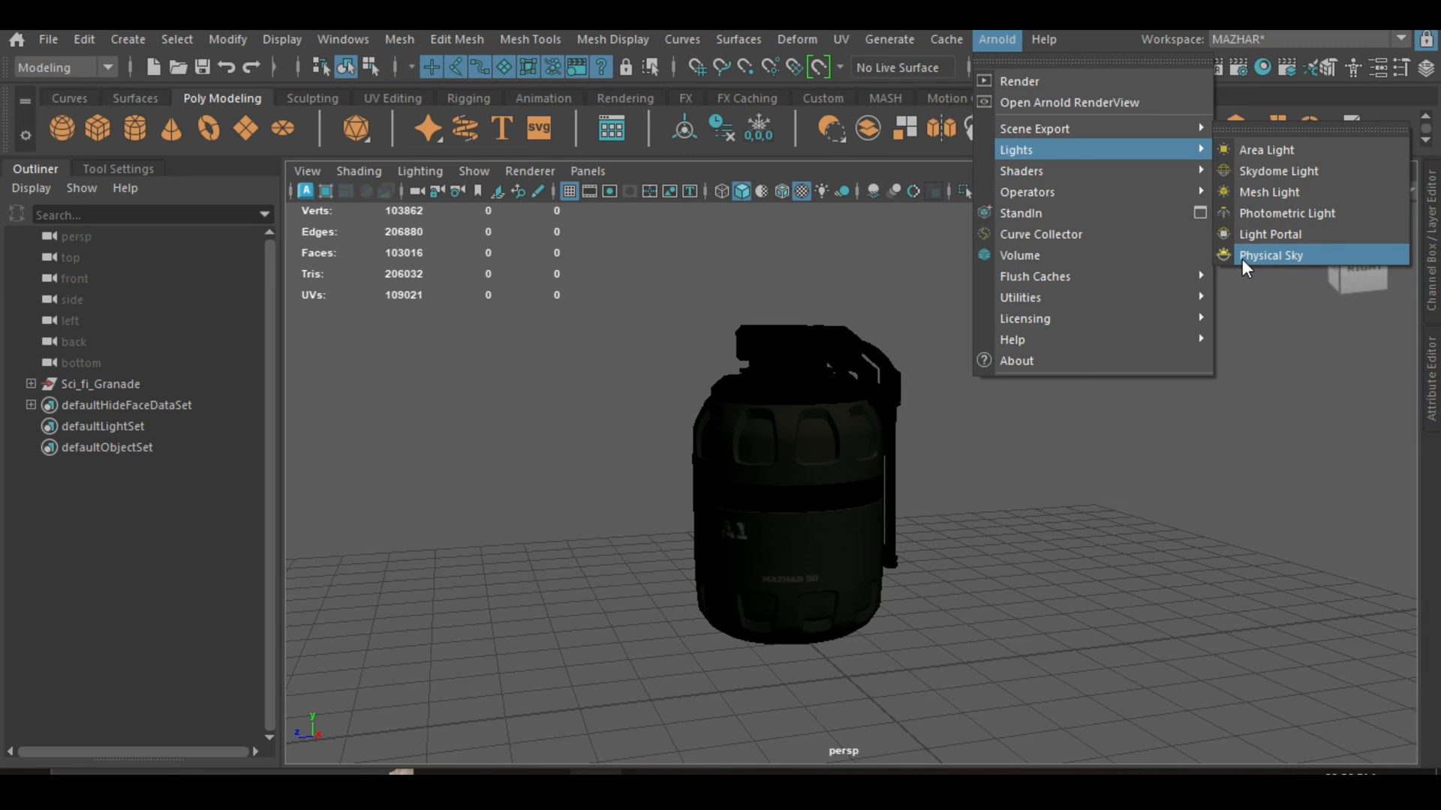
pyautogui.click(1262, 174)
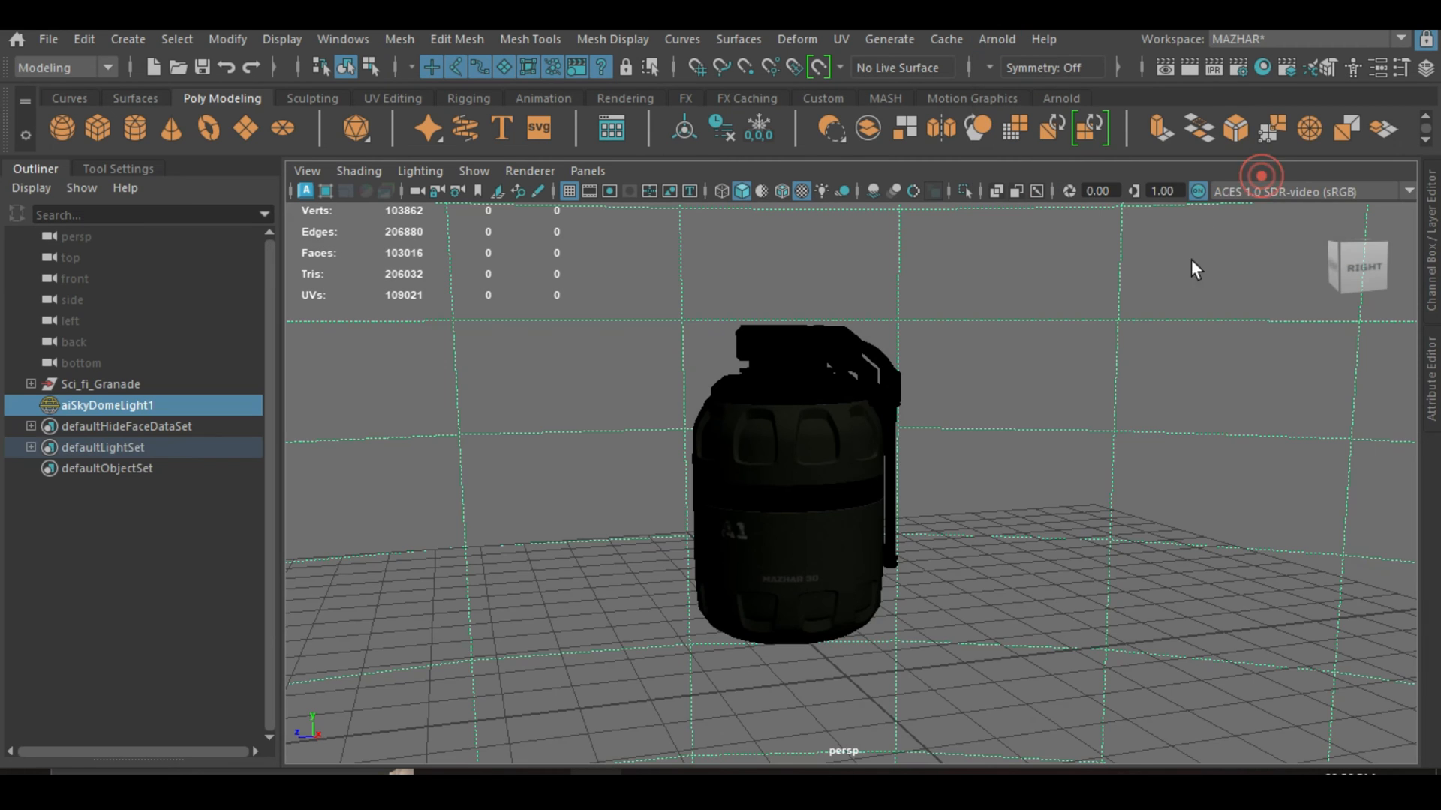
# Connect a File texture node to the Color attribute of the skydome light's shape.
pyautogui.scroll(-4, 1016, 376)
pyautogui.keyDown('alt'); pyautogui.moveTo(1017, 379); pyautogui.dragTo(1068, 418); pyautogui.keyUp('alt')
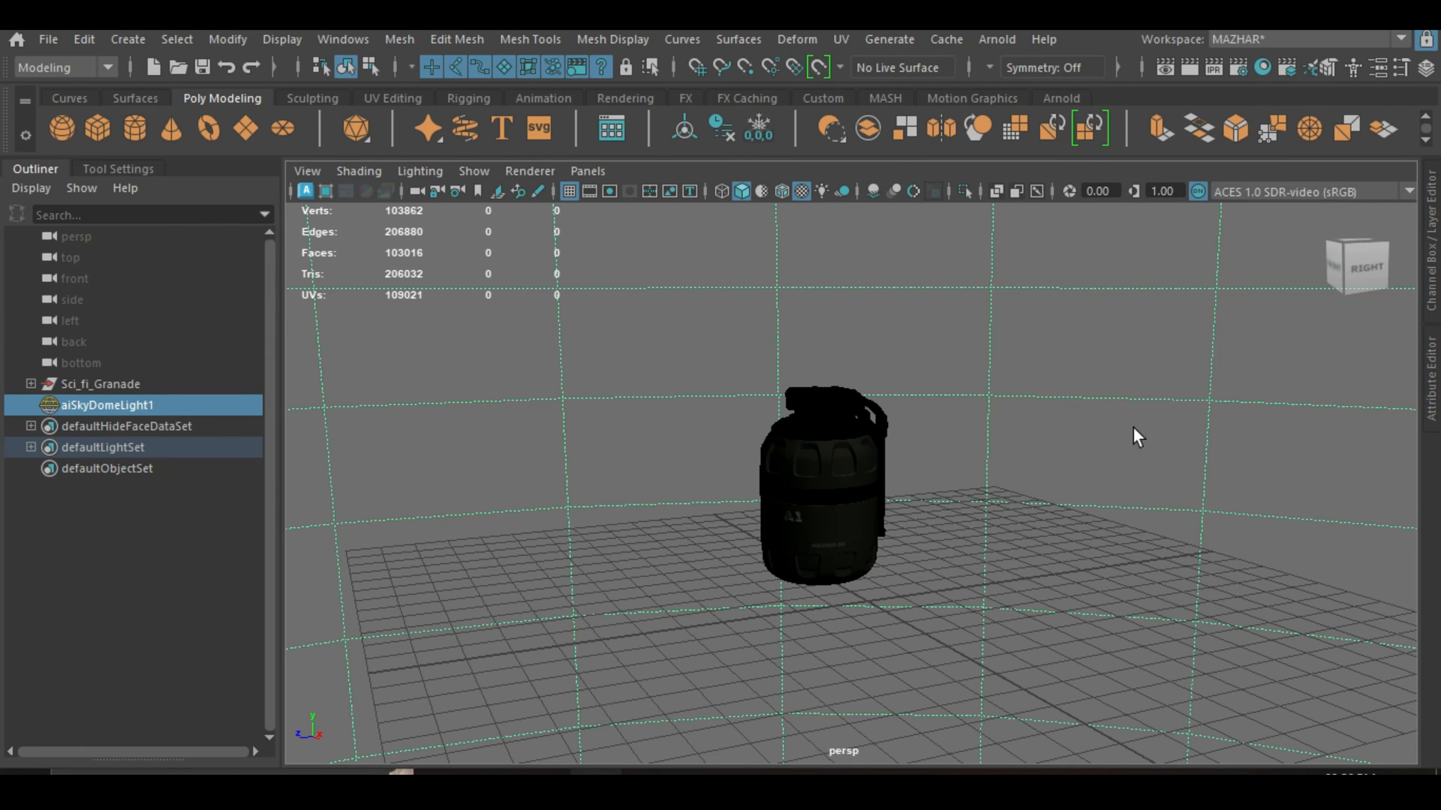
pyautogui.click(1431, 367)
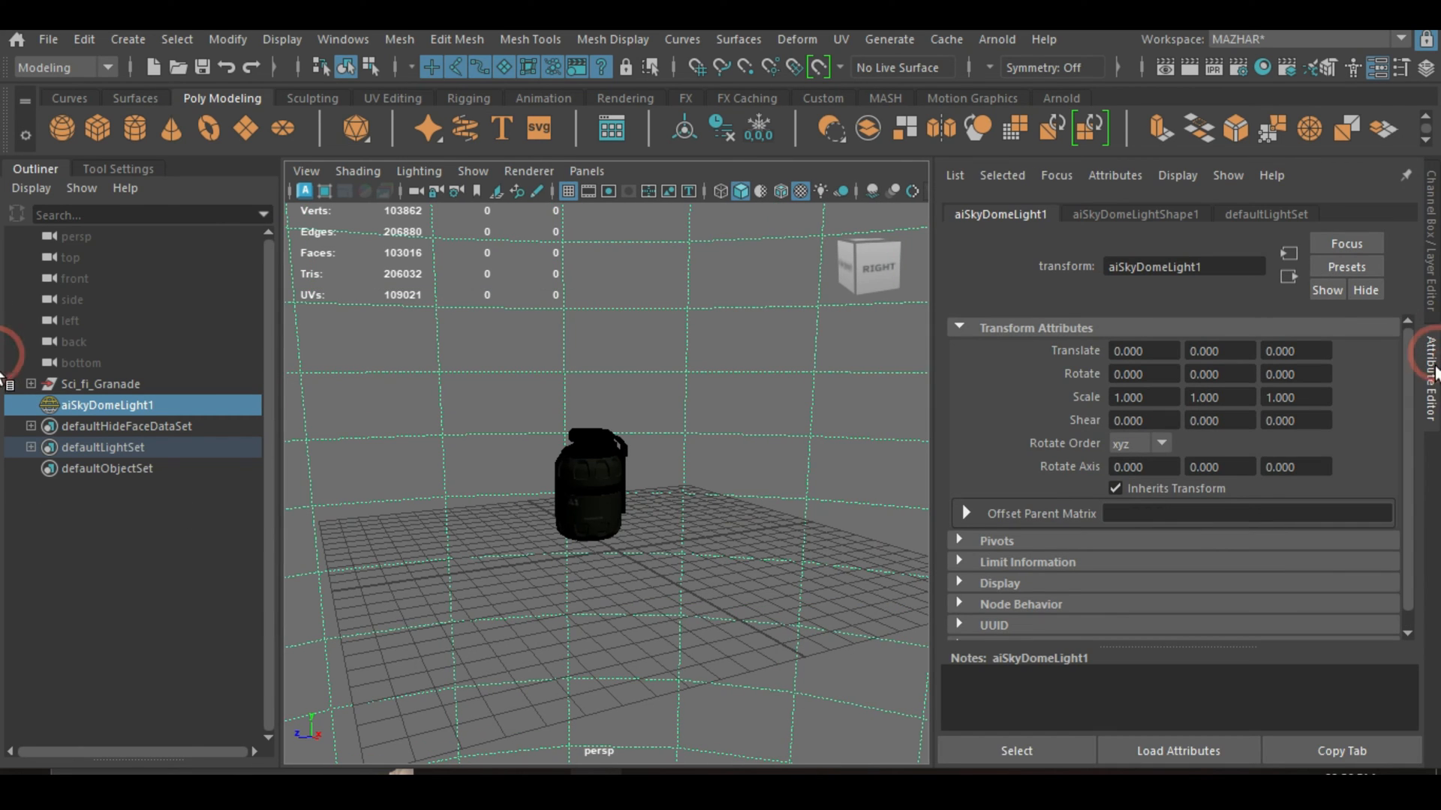
pyautogui.click(1155, 211)
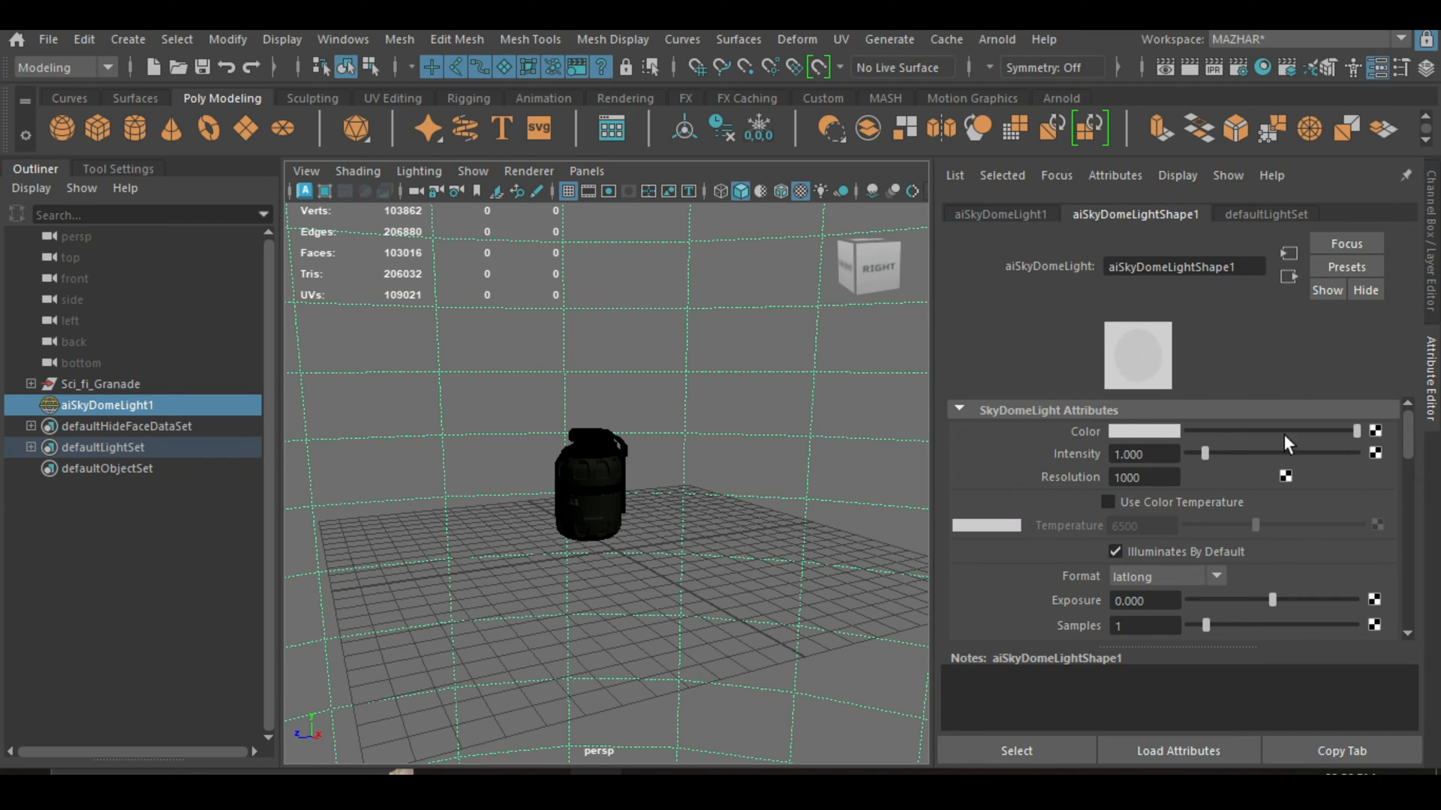
pyautogui.keyDown('alt'); pyautogui.moveTo(598, 446); pyautogui.dragTo(648, 461, button='right'); pyautogui.keyUp('alt')
pyautogui.keyDown('alt'); pyautogui.moveTo(648, 461); pyautogui.dragTo(667, 461, button='middle'); pyautogui.keyUp('alt')
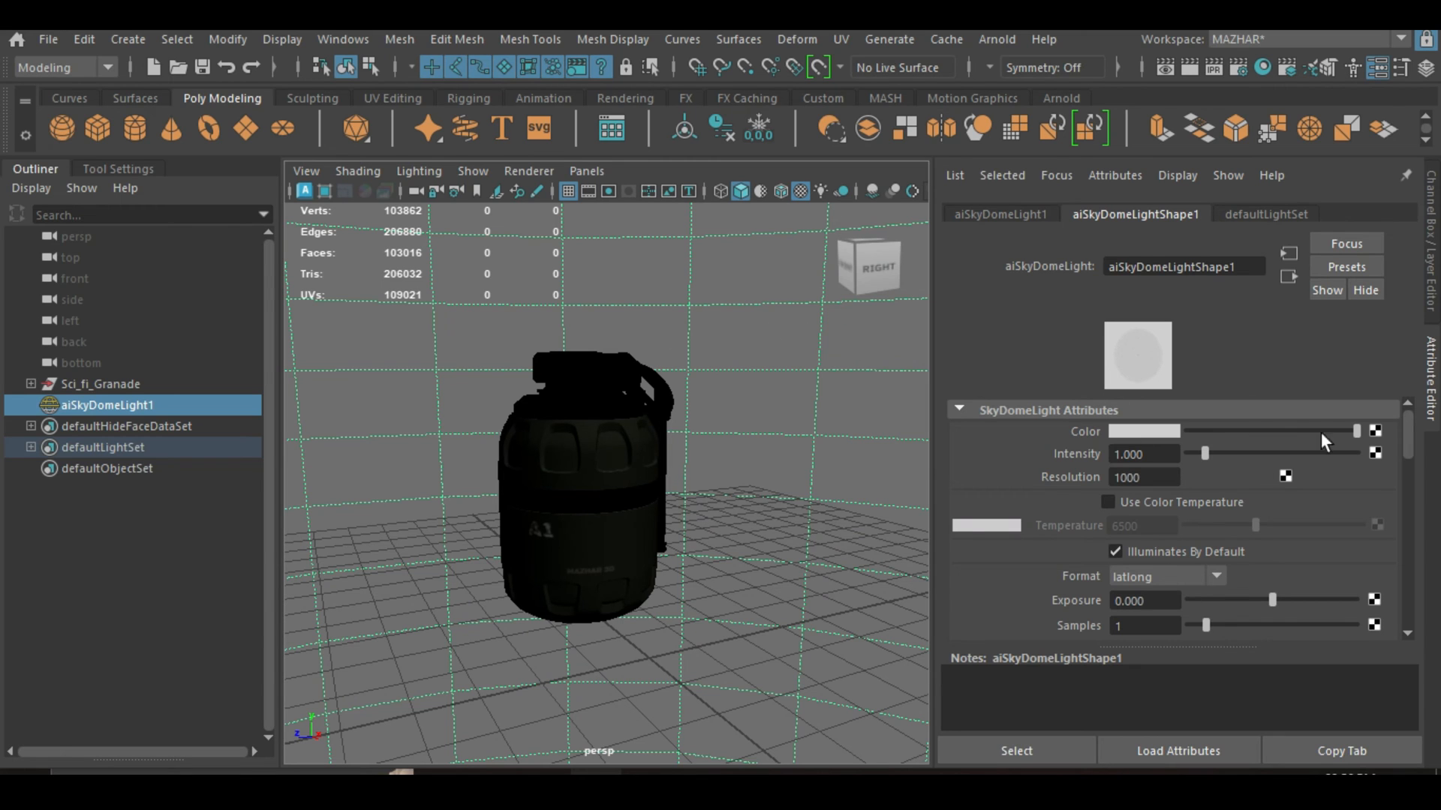
pyautogui.click(1377, 429)
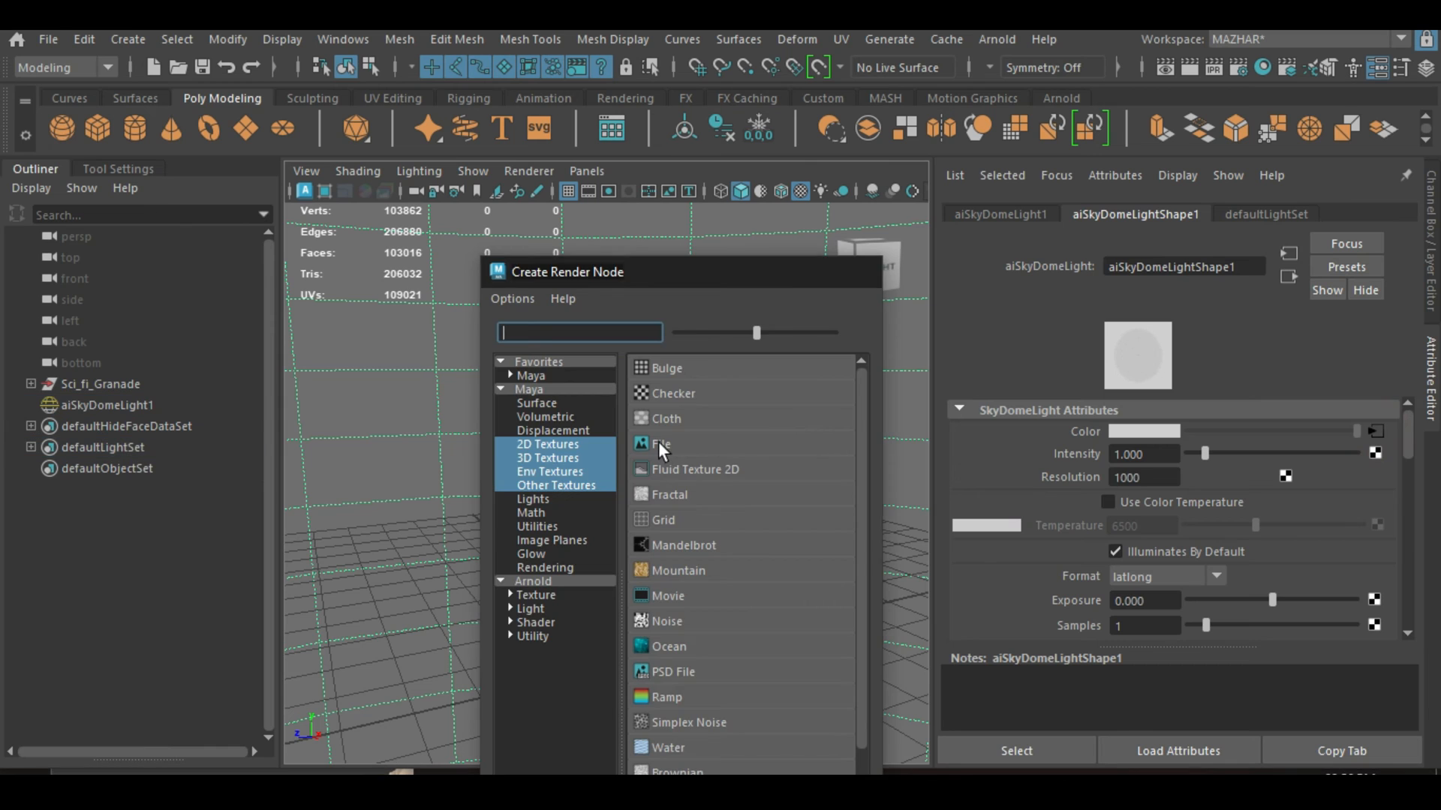
pyautogui.click(659, 442)
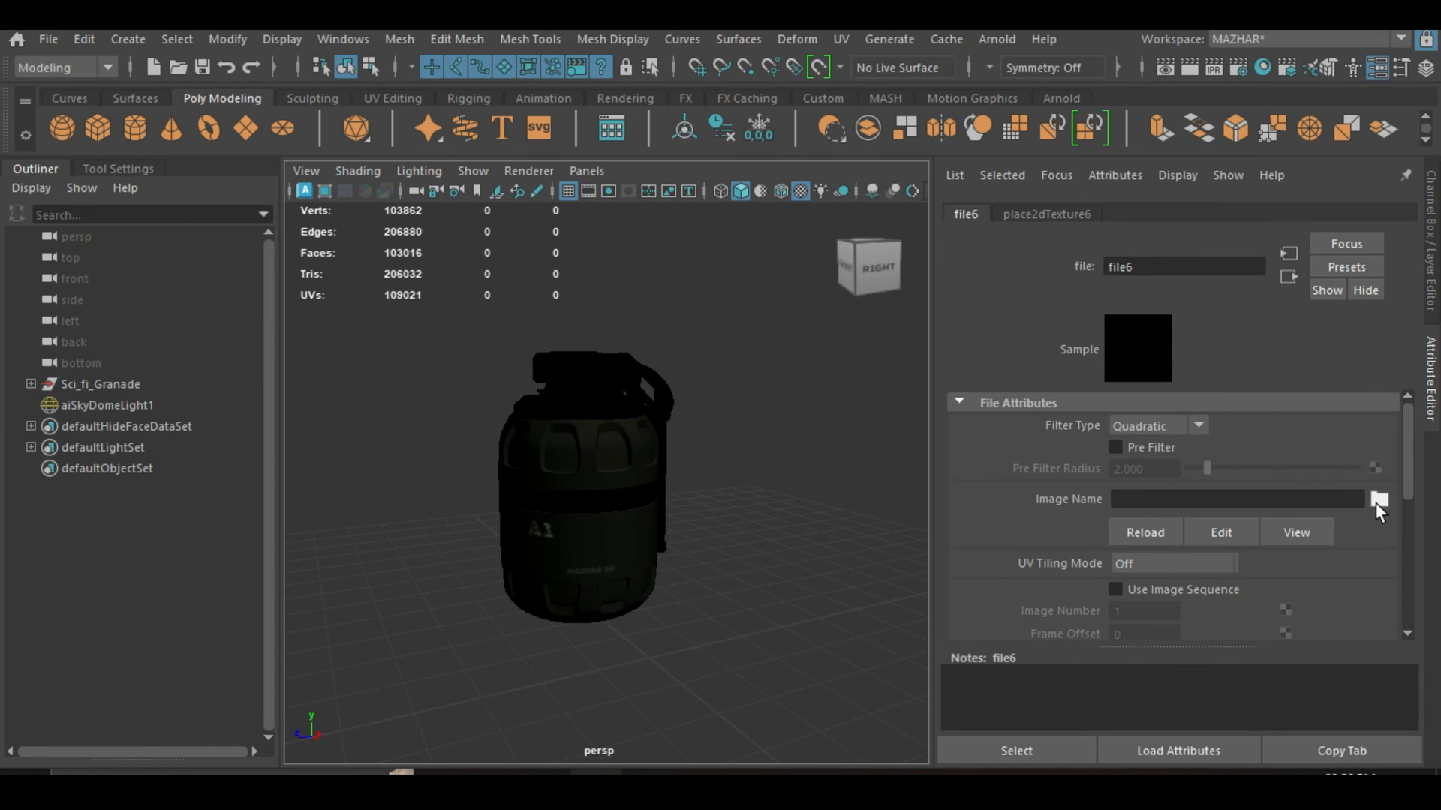
# Load old_room_2k.hdr from the E:\HDRI maps folder as the file node's image.
pyautogui.click(1384, 495)
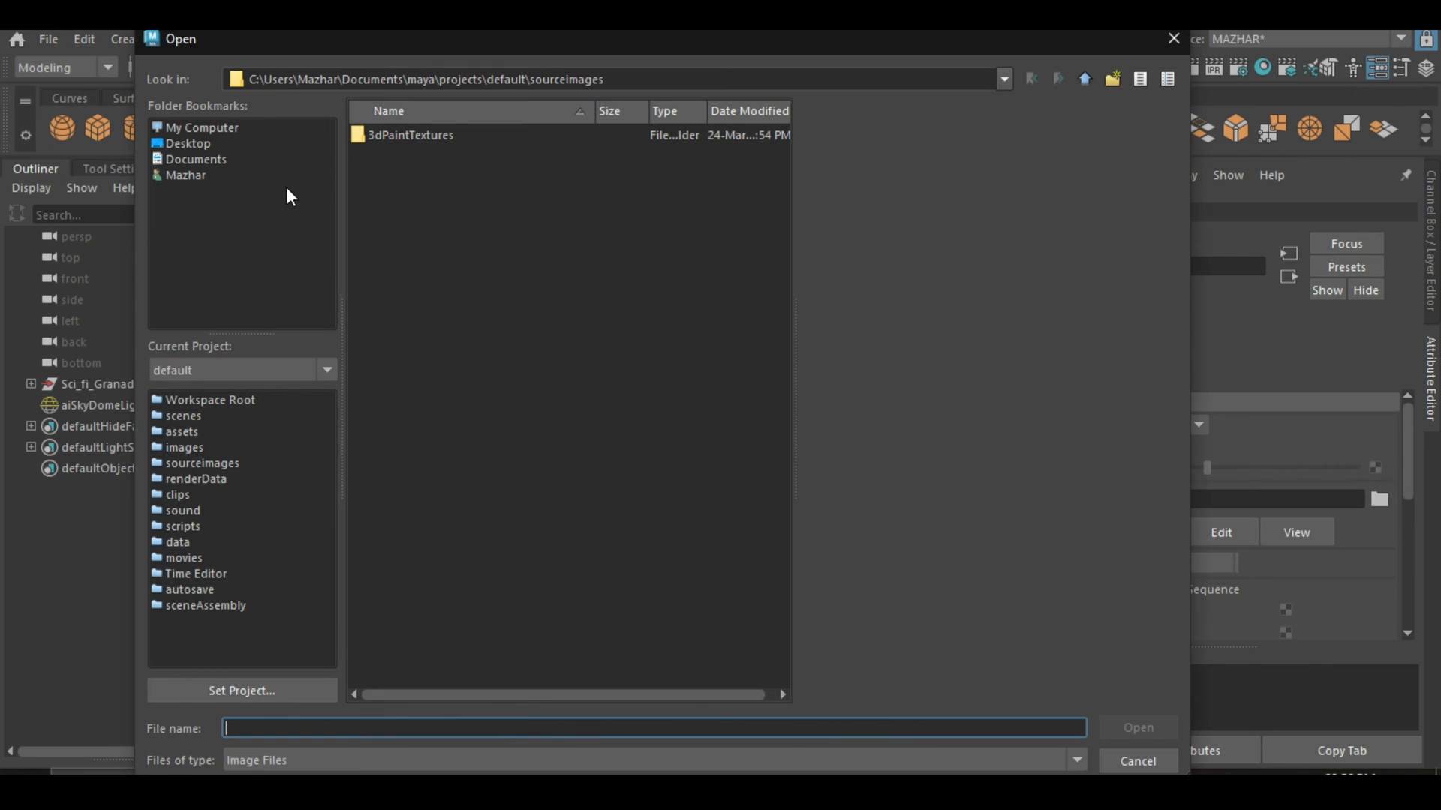
pyautogui.click(433, 174)
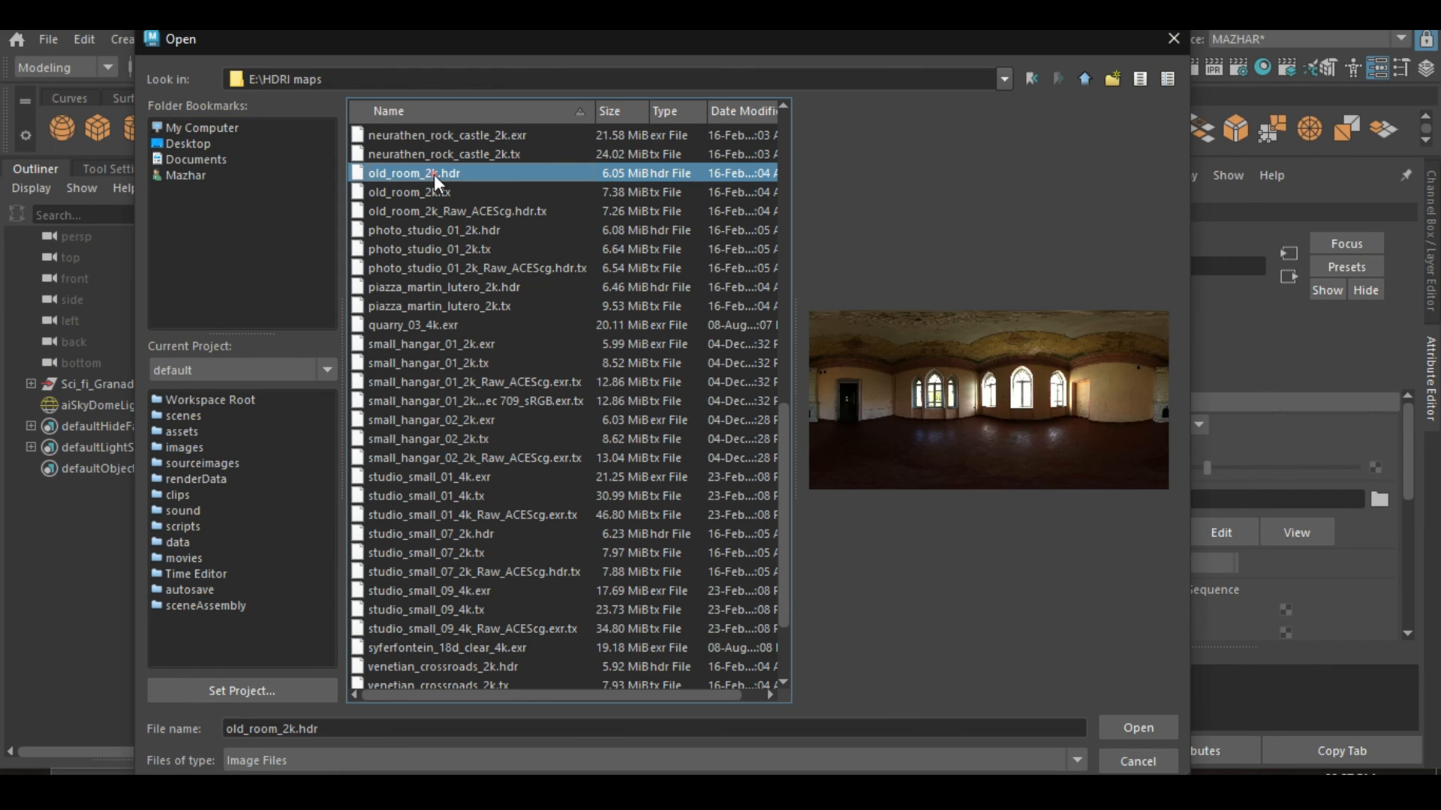
pyautogui.click(1146, 728)
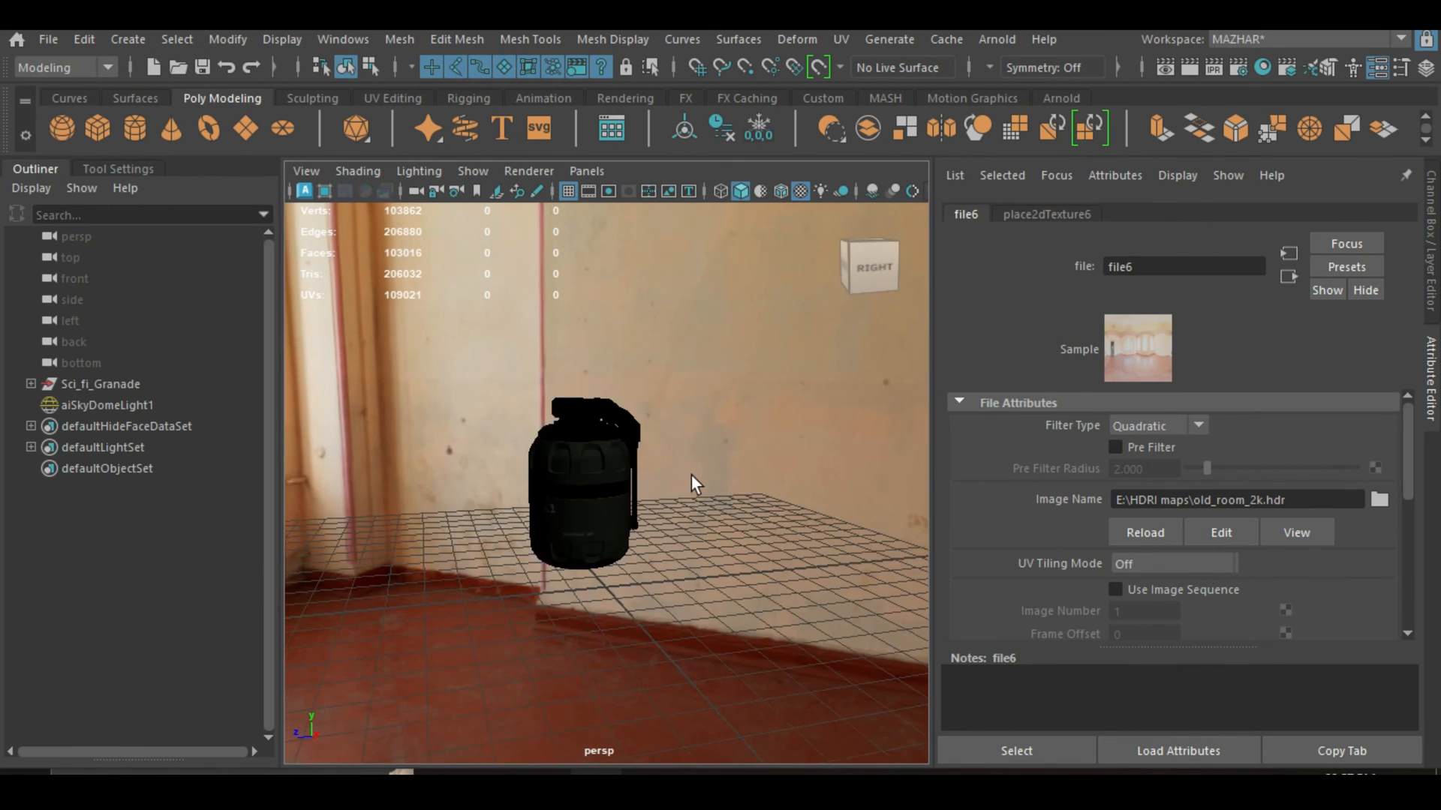
# Frame the grenade against the HDRI room and start an Arnold render of the perspective view.
pyautogui.keyDown('alt'); pyautogui.moveTo(691, 476); pyautogui.dragTo(893, 499); pyautogui.keyUp('alt')
pyautogui.keyDown('alt'); pyautogui.moveTo(563, 495); pyautogui.dragTo(679, 514, button='right'); pyautogui.keyUp('alt')
pyautogui.moveTo(679, 514)
pyautogui.keyDown('alt'); pyautogui.mouseDown()
pyautogui.moveTo(622, 505)
pyautogui.moveTo(672, 509)
pyautogui.mouseUp(); pyautogui.keyUp('alt')
pyautogui.keyDown('alt'); pyautogui.moveTo(683, 510); pyautogui.dragTo(625, 506, button='right'); pyautogui.keyUp('alt')
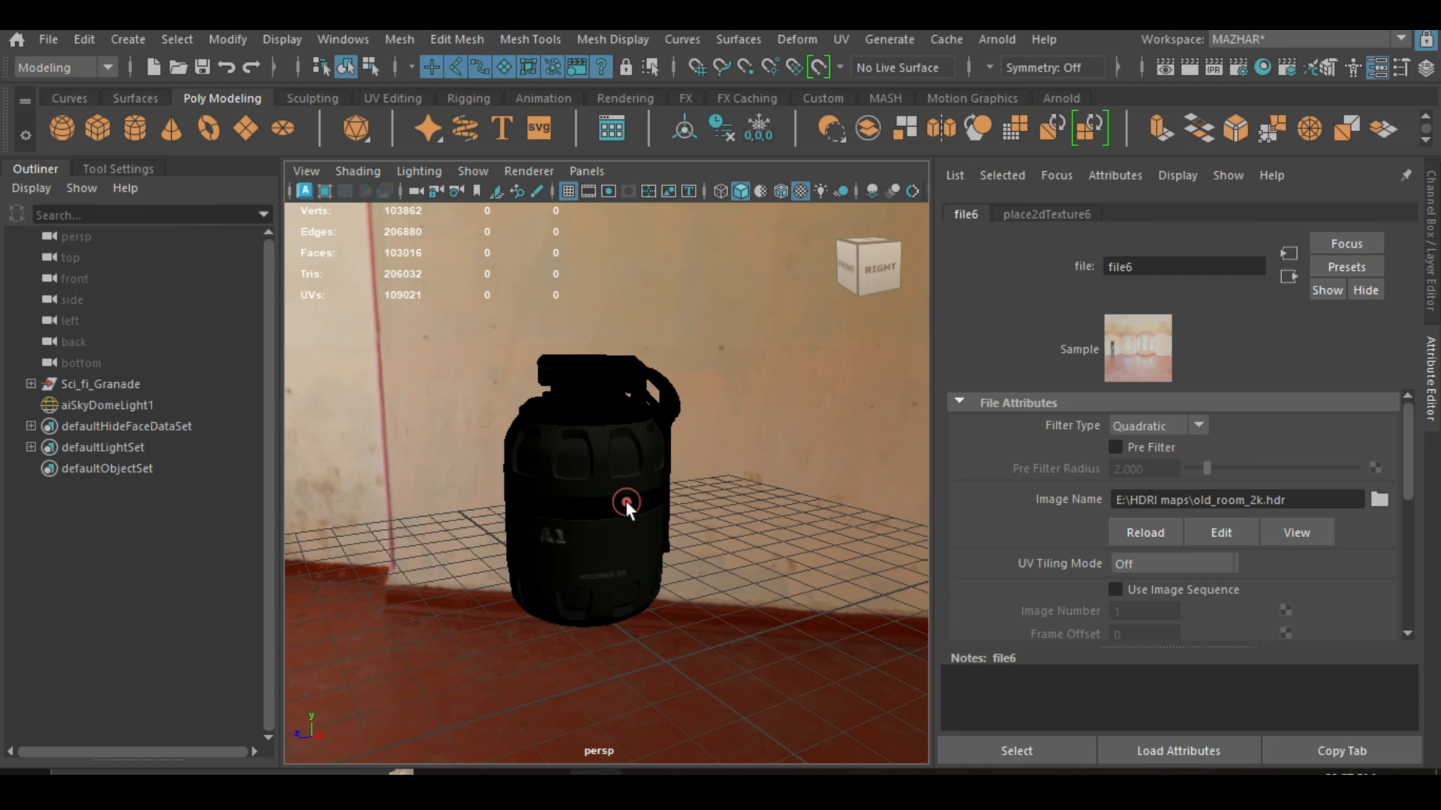
pyautogui.click(1165, 68)
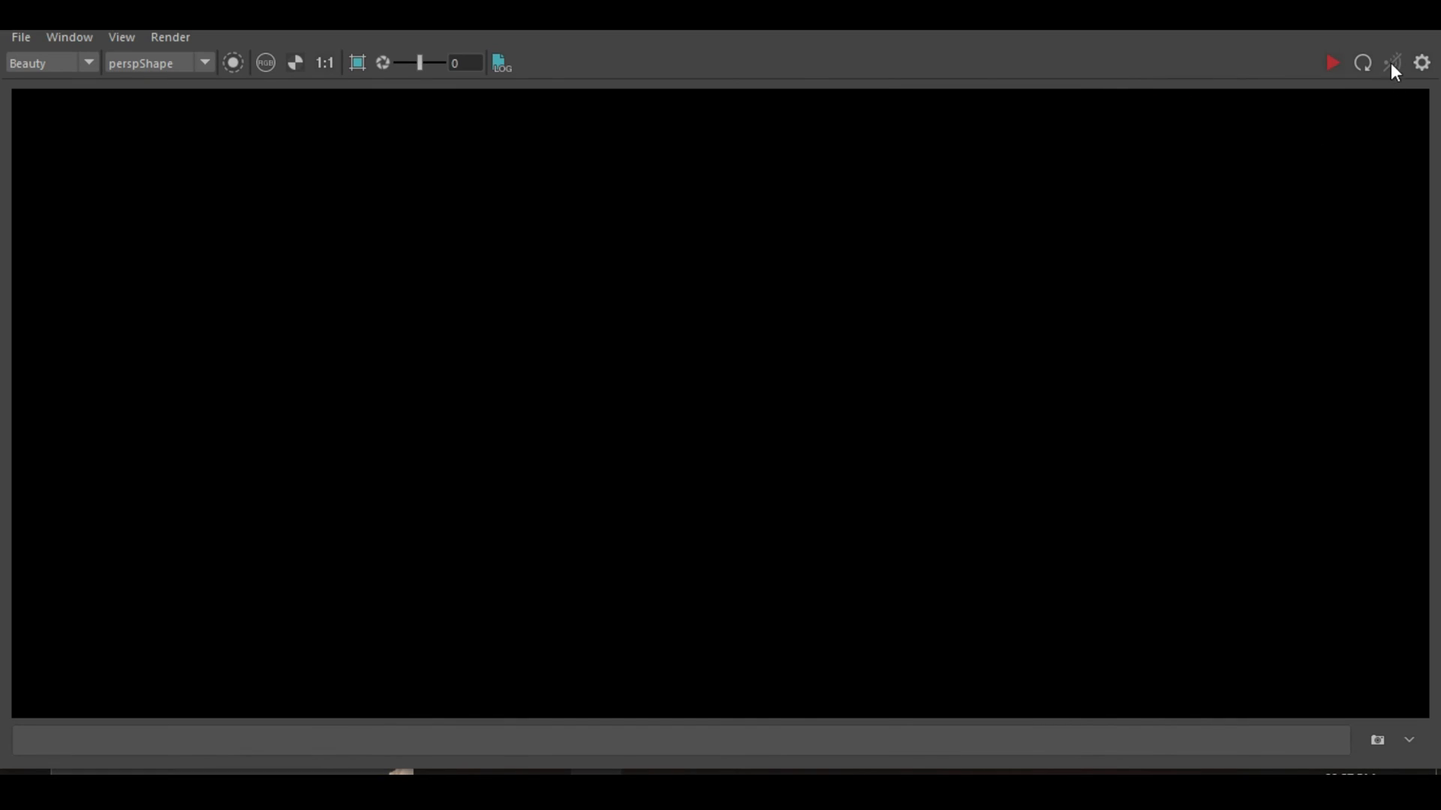
pyautogui.click(1332, 62)
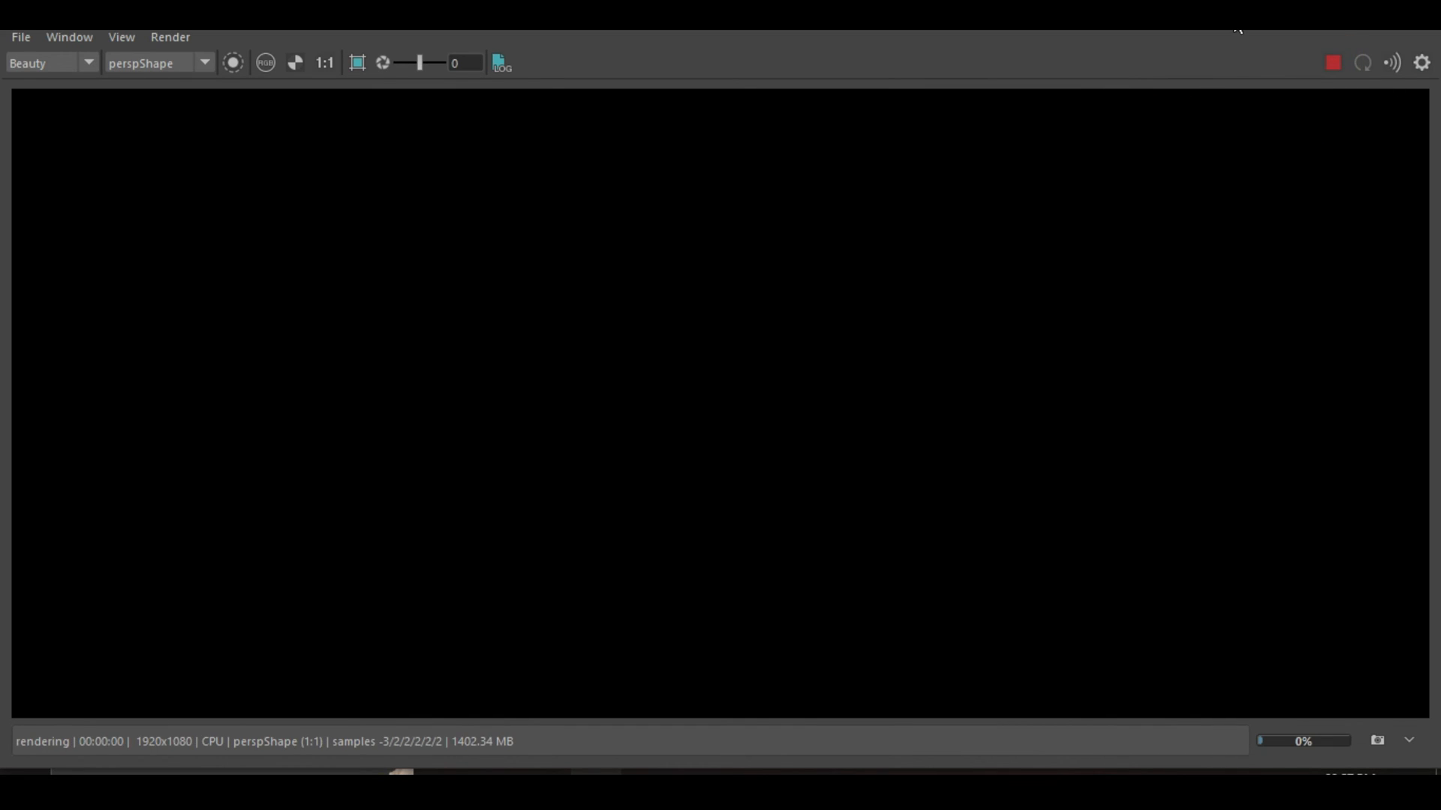
# Shrink the Arnold RenderView window and place it beside the Attribute Editor.
pyautogui.moveTo(1234, 14); pyautogui.dragTo(1169, 94)
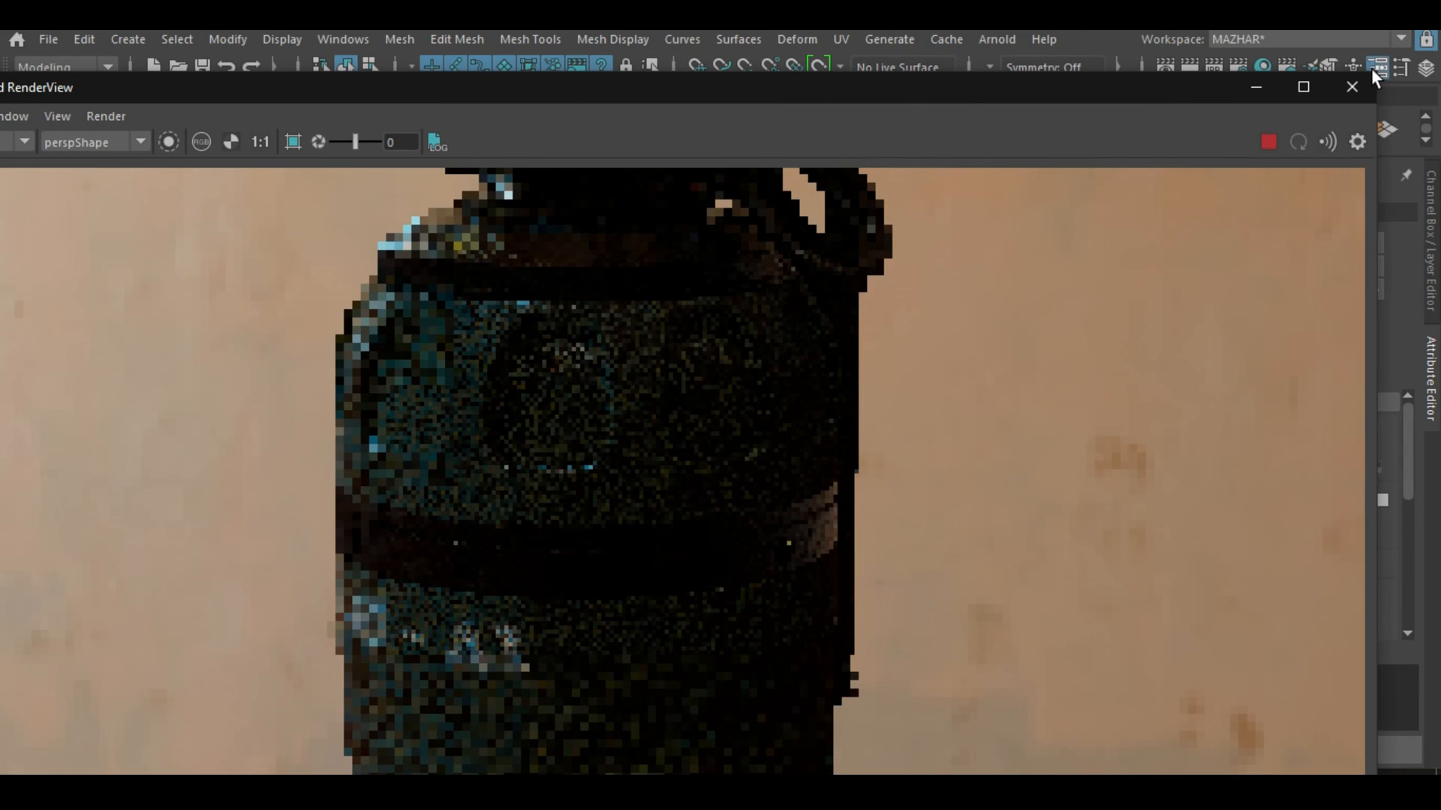
pyautogui.moveTo(1373, 75); pyautogui.dragTo(638, 159)
pyautogui.moveTo(338, 171); pyautogui.dragTo(423, 72)
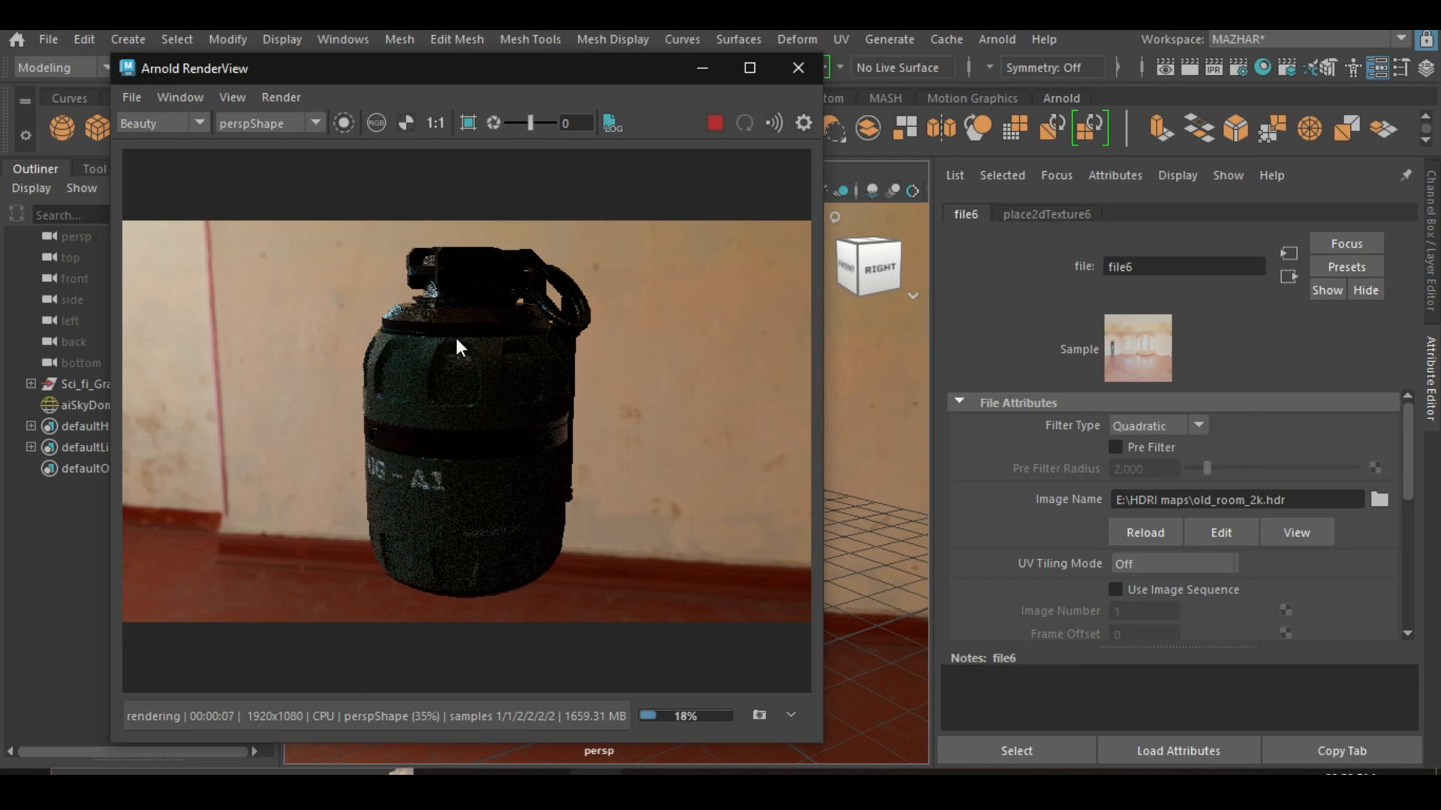
# Enable 3D Manipulation in Arnold RenderView, inspect the rendered grenade from several angles and minimize the render window.
pyautogui.click(181, 98)
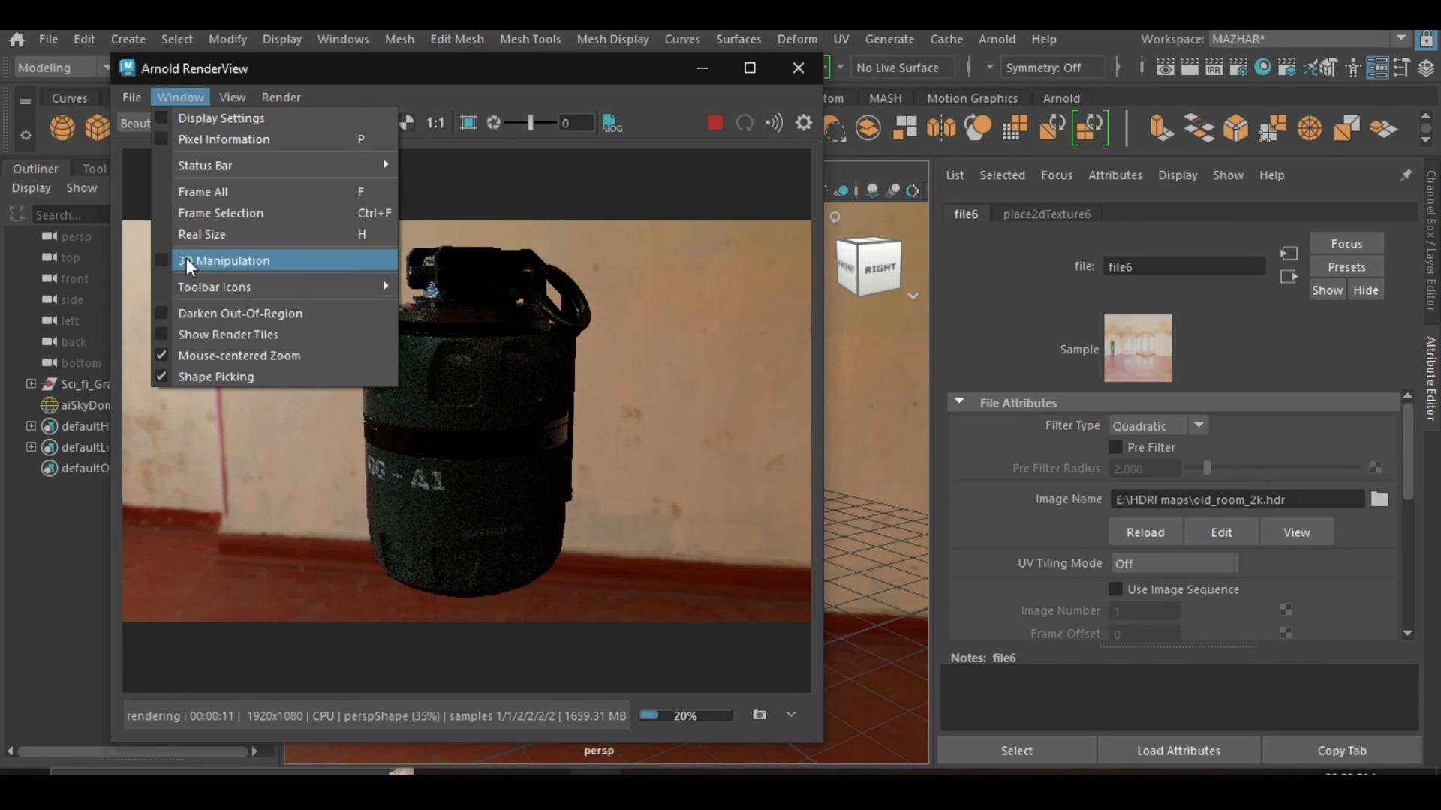
pyautogui.click(164, 258)
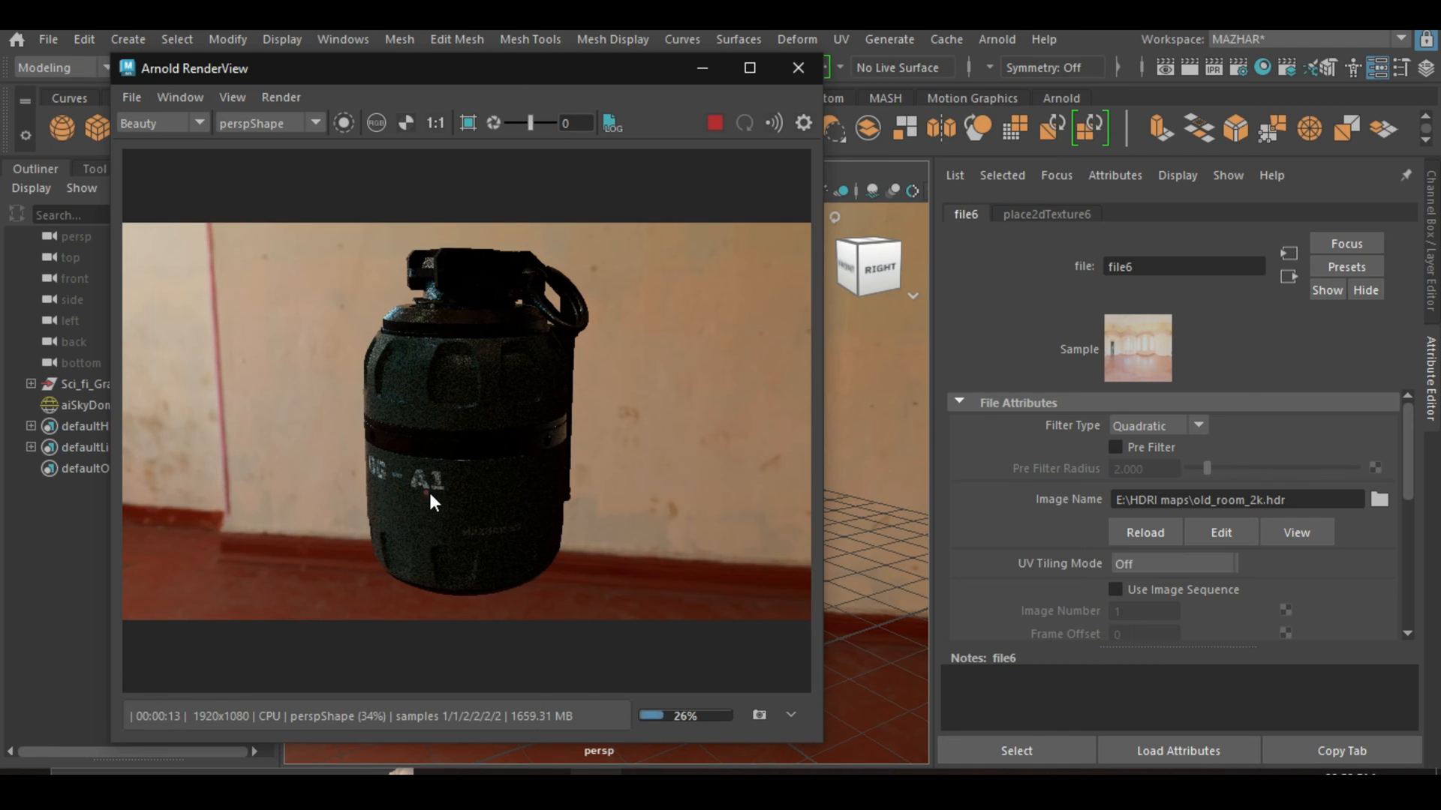
pyautogui.keyDown('alt'); pyautogui.moveTo(427, 492); pyautogui.dragTo(439, 564); pyautogui.keyUp('alt')
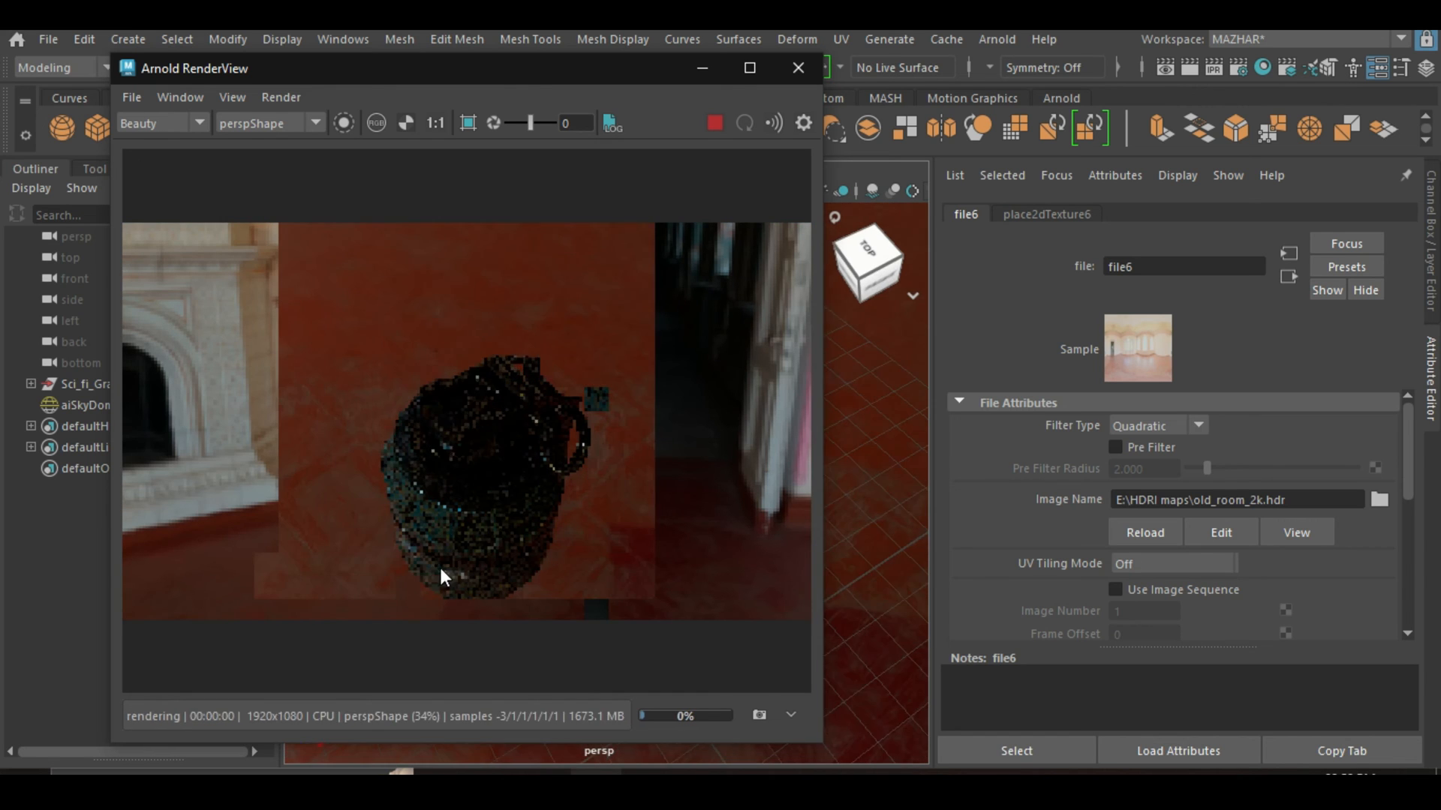
pyautogui.moveTo(450, 71); pyautogui.dragTo(240, 41)
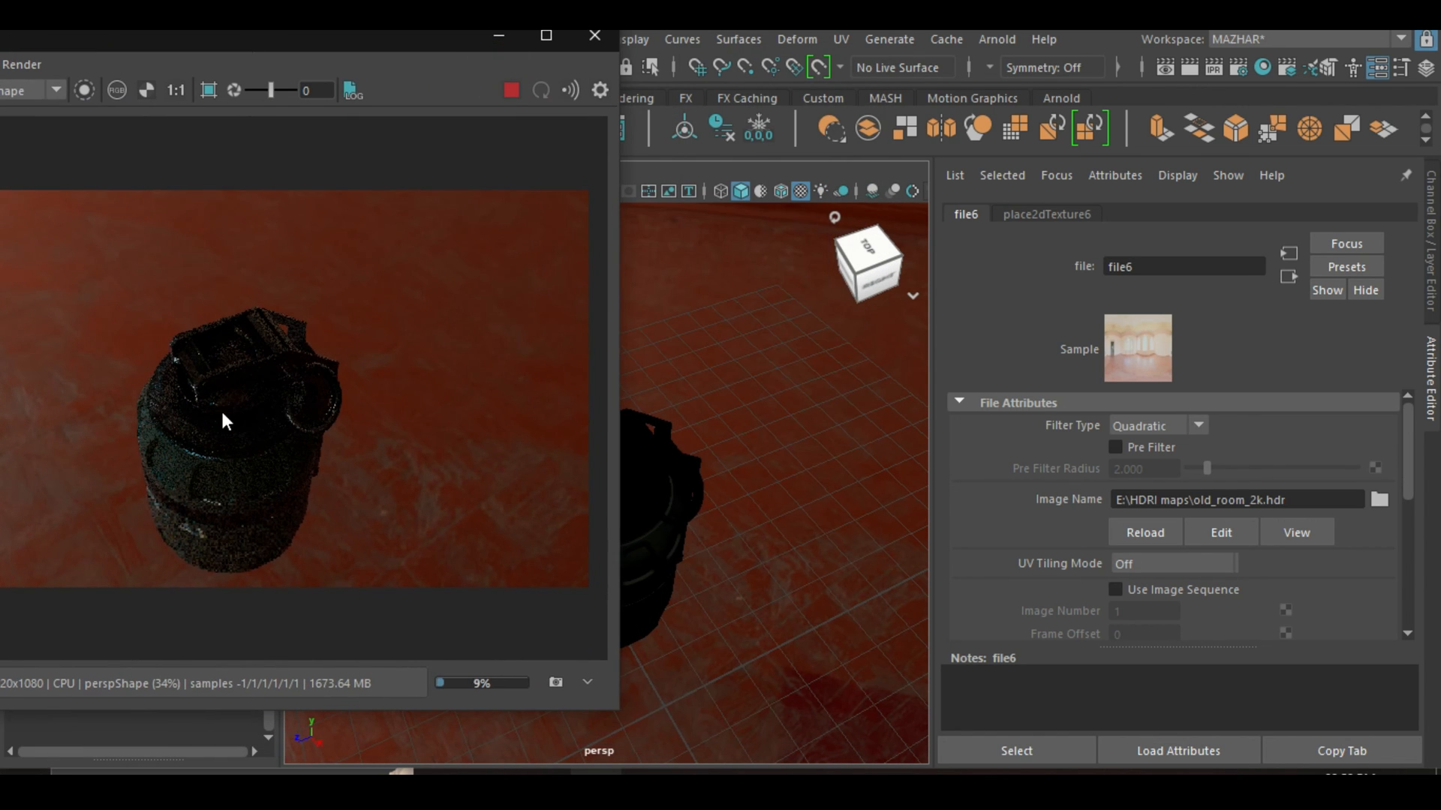
pyautogui.keyDown('alt'); pyautogui.moveTo(298, 429); pyautogui.dragTo(203, 404); pyautogui.keyUp('alt')
pyautogui.moveTo(395, 20); pyautogui.dragTo(731, 54)
pyautogui.keyDown('alt'); pyautogui.moveTo(578, 407); pyautogui.dragTo(665, 423); pyautogui.keyUp('alt')
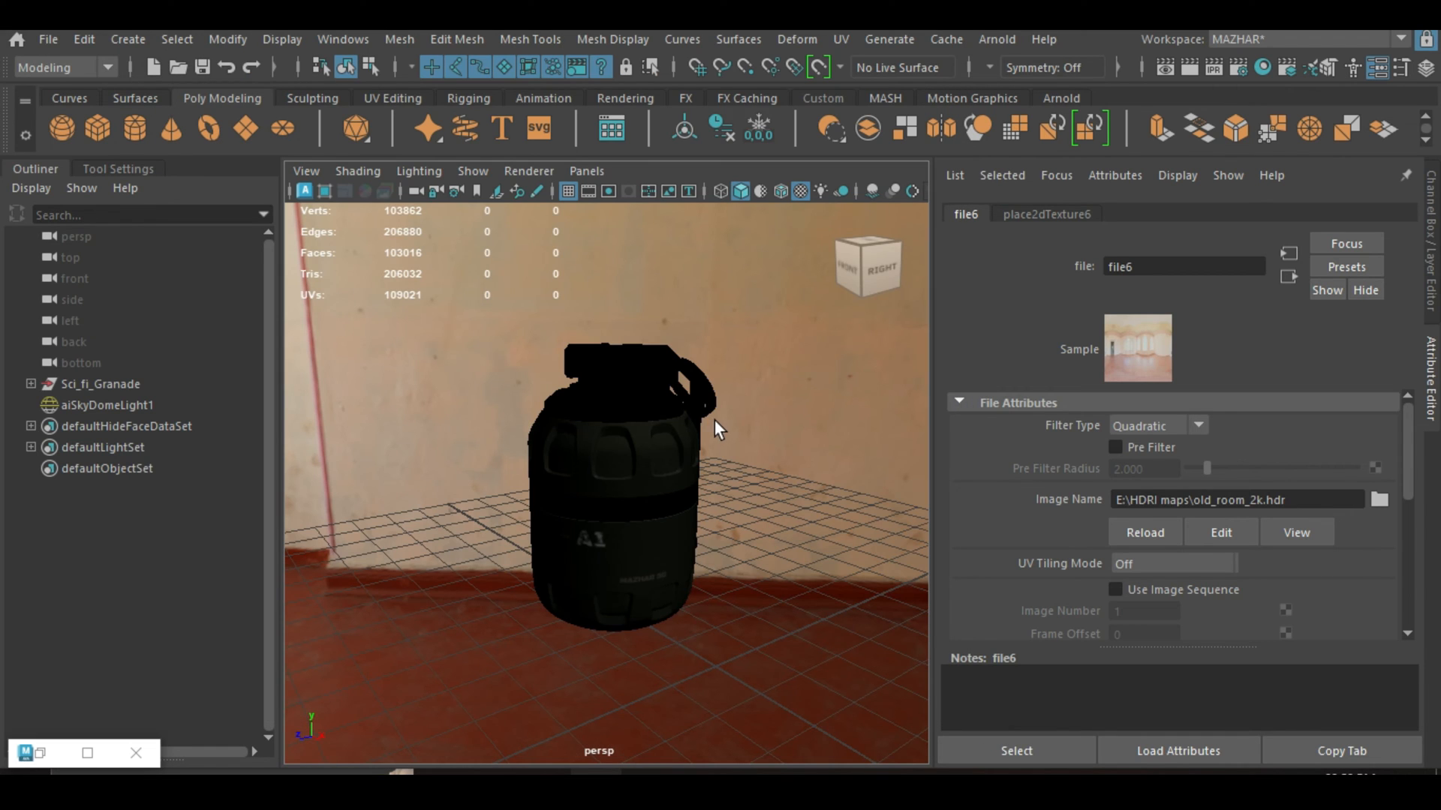
# Add an Arnold Area Light to the scene.
pyautogui.click(1007, 44)
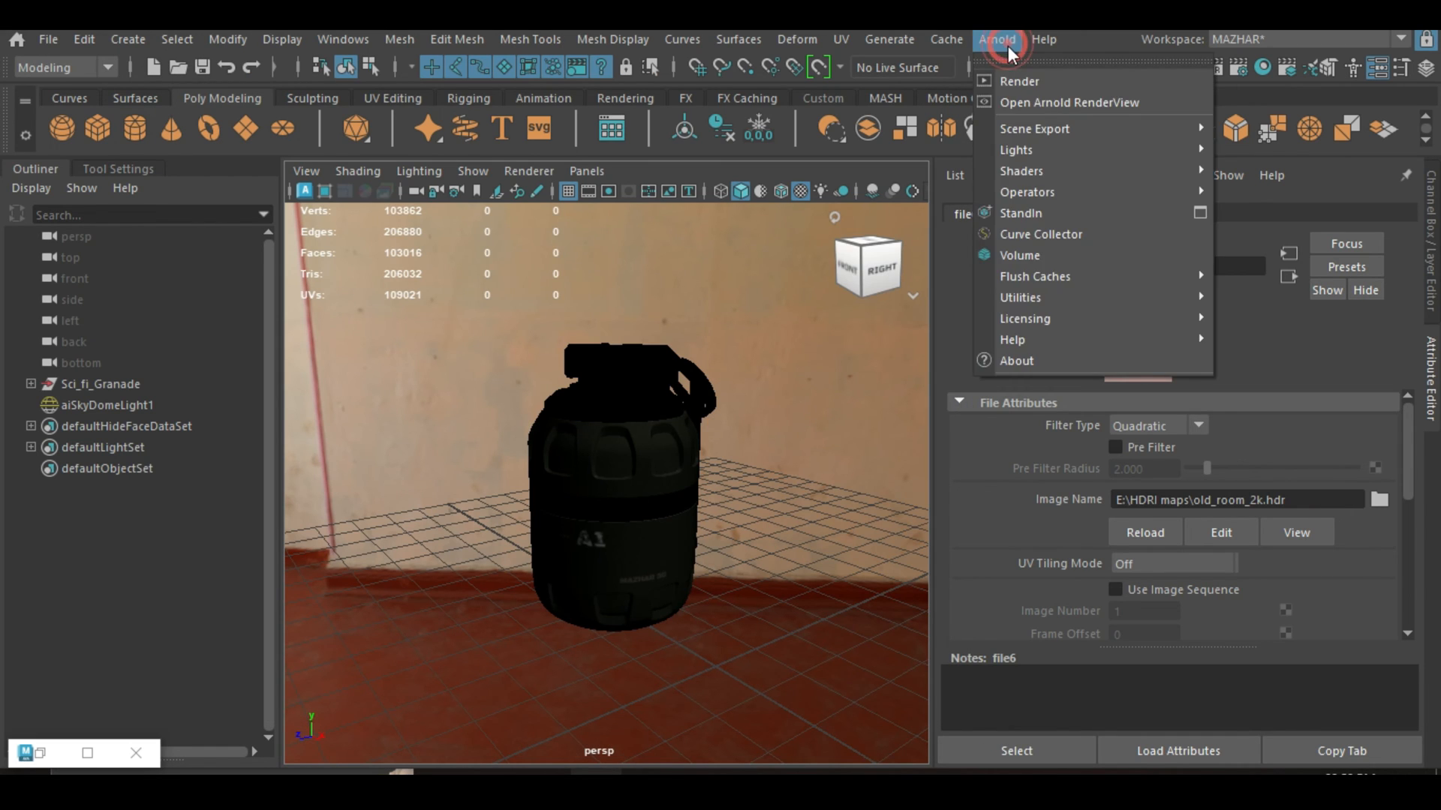
pyautogui.moveTo(1016, 149)
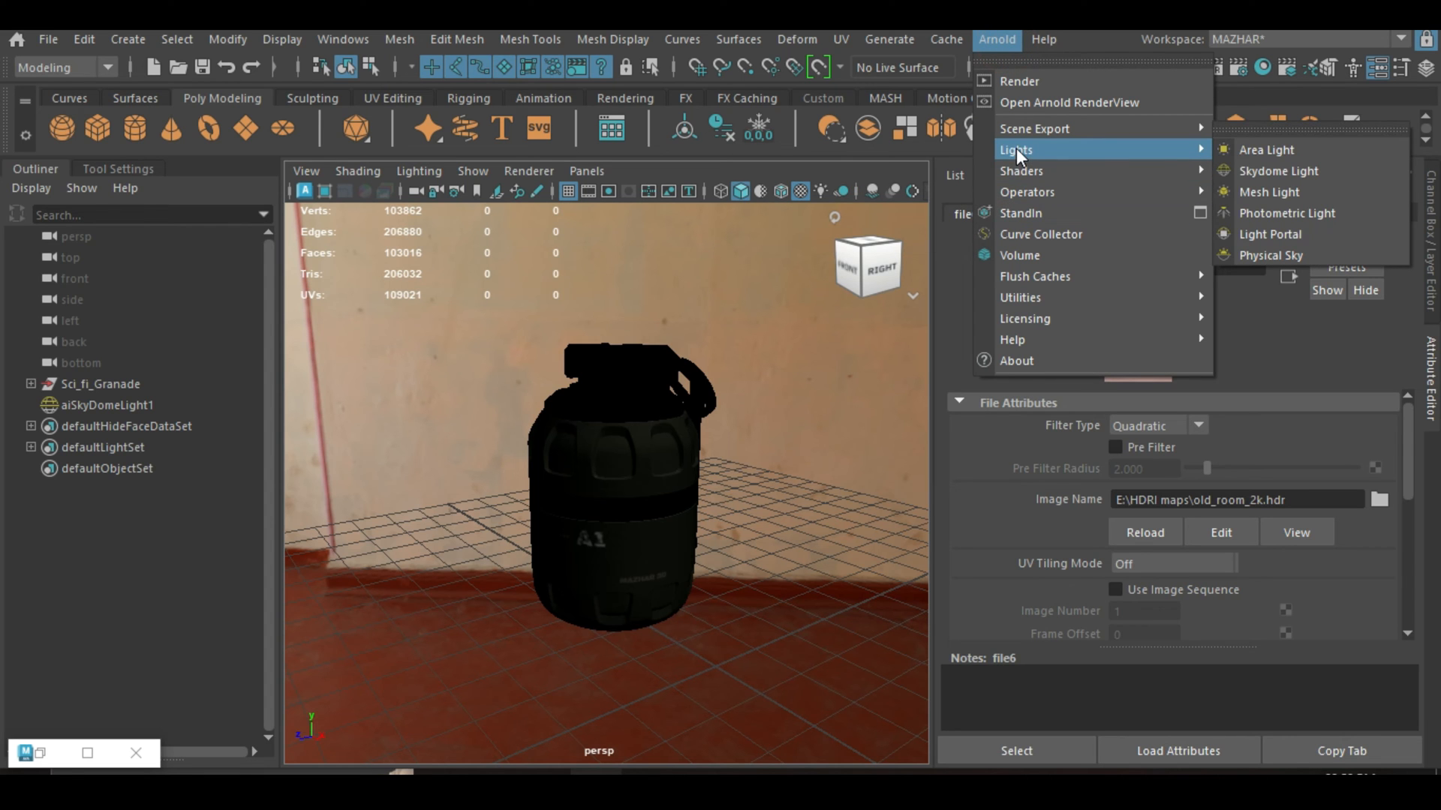
pyautogui.click(1280, 150)
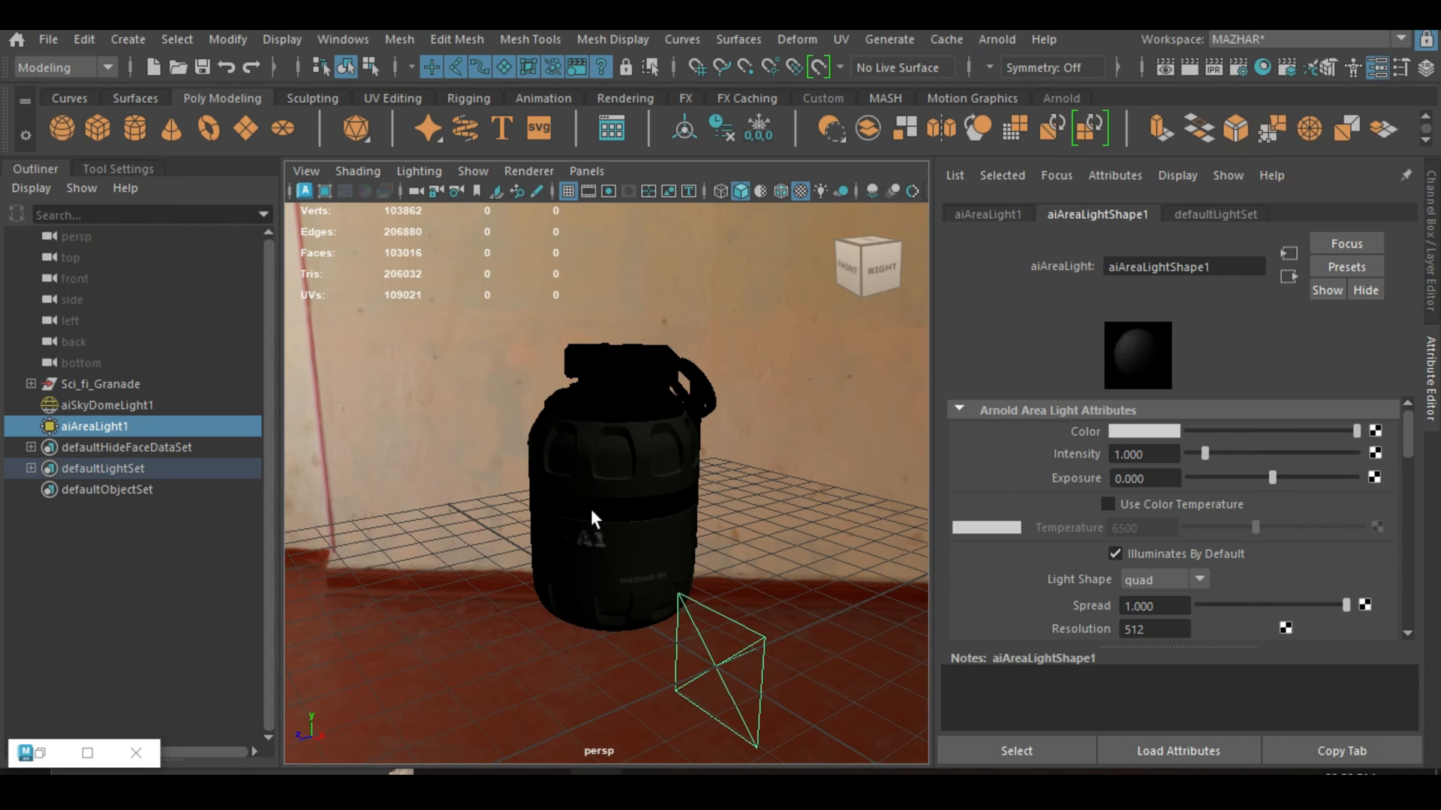
pyautogui.scroll(-4, 591, 509)
pyautogui.keyDown('alt'); pyautogui.moveTo(650, 569); pyautogui.dragTo(688, 575); pyautogui.keyUp('alt')
pyautogui.scroll(4, 687, 593)
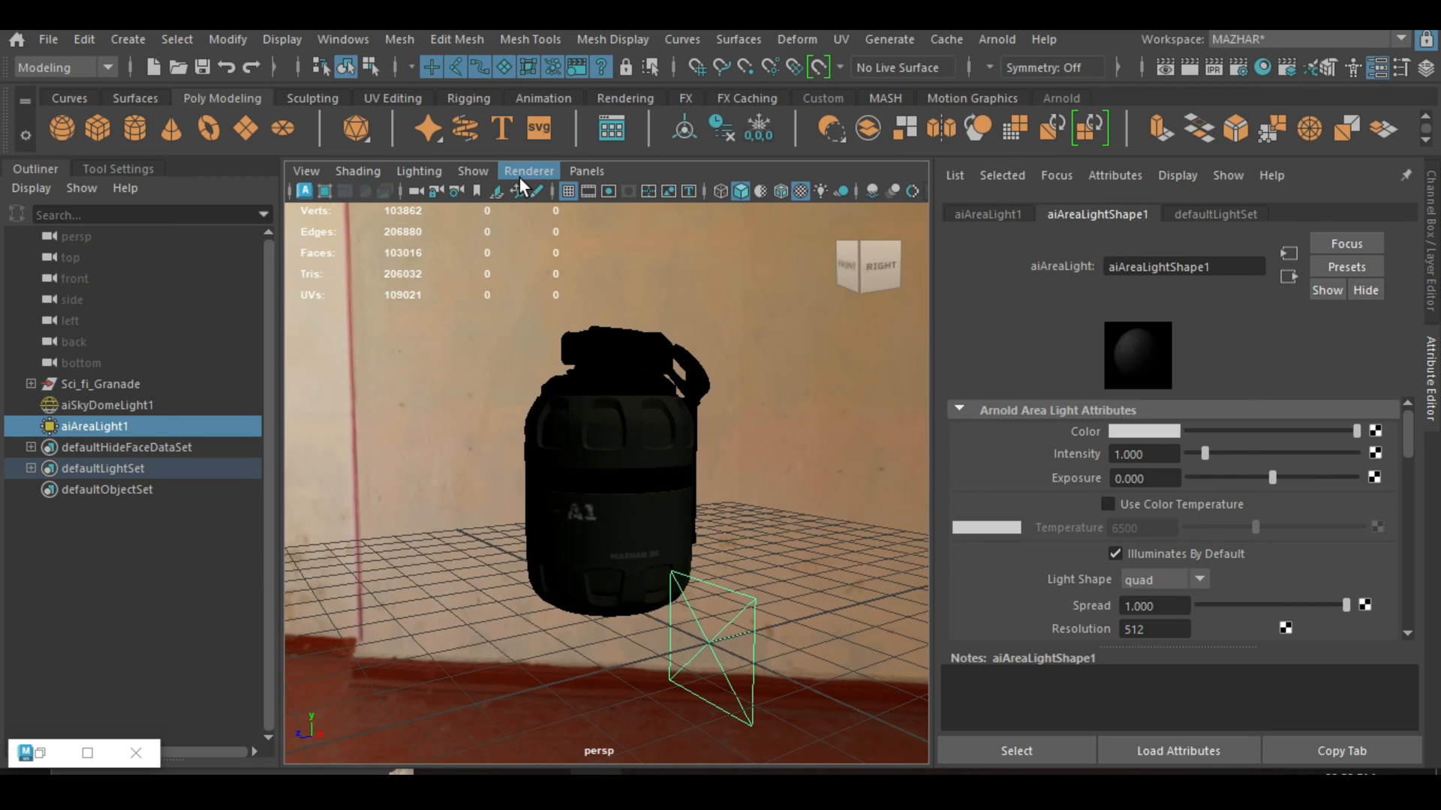
# Look through the selected area light and position it so that it faces the grenade from a distance.
pyautogui.click(587, 171)
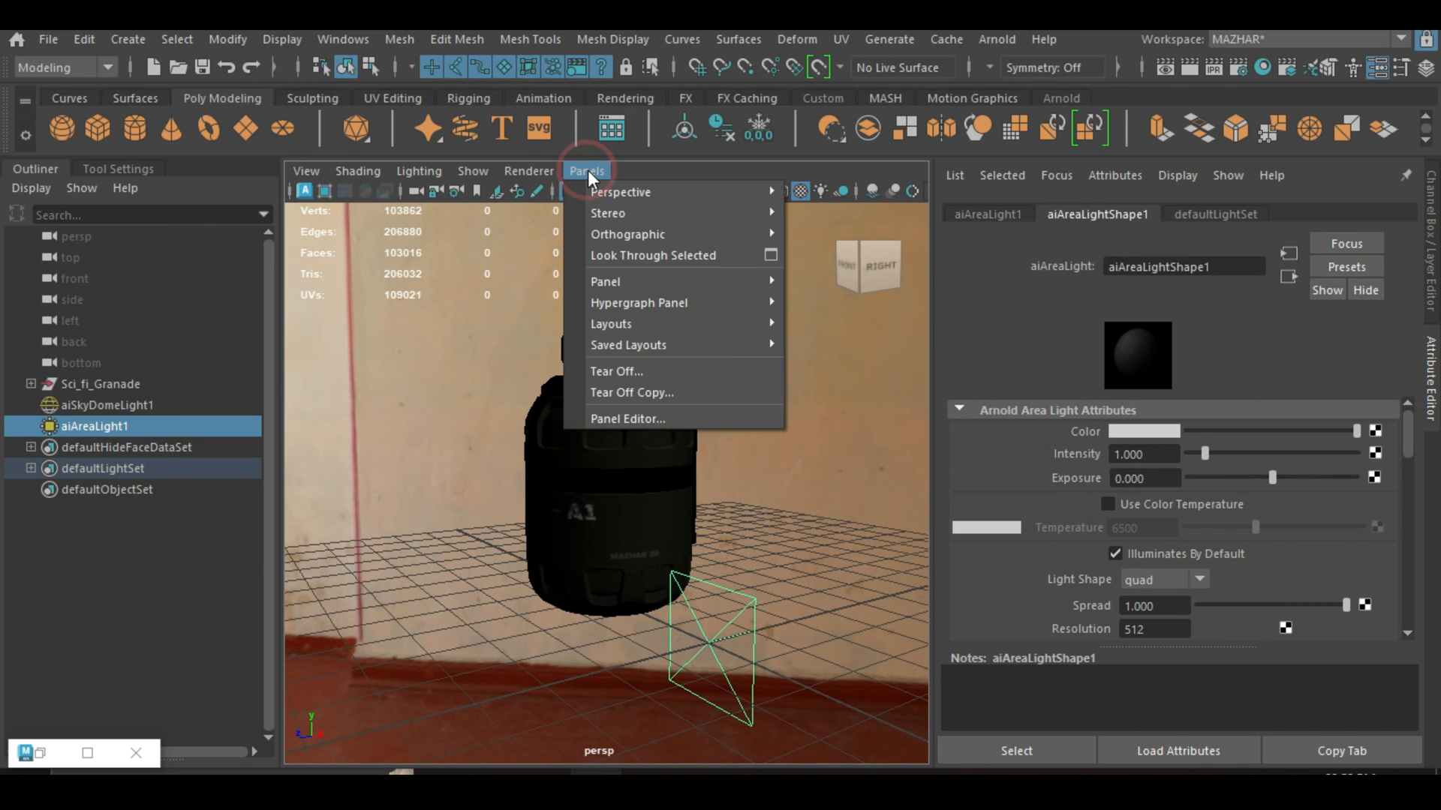
pyautogui.click(634, 255)
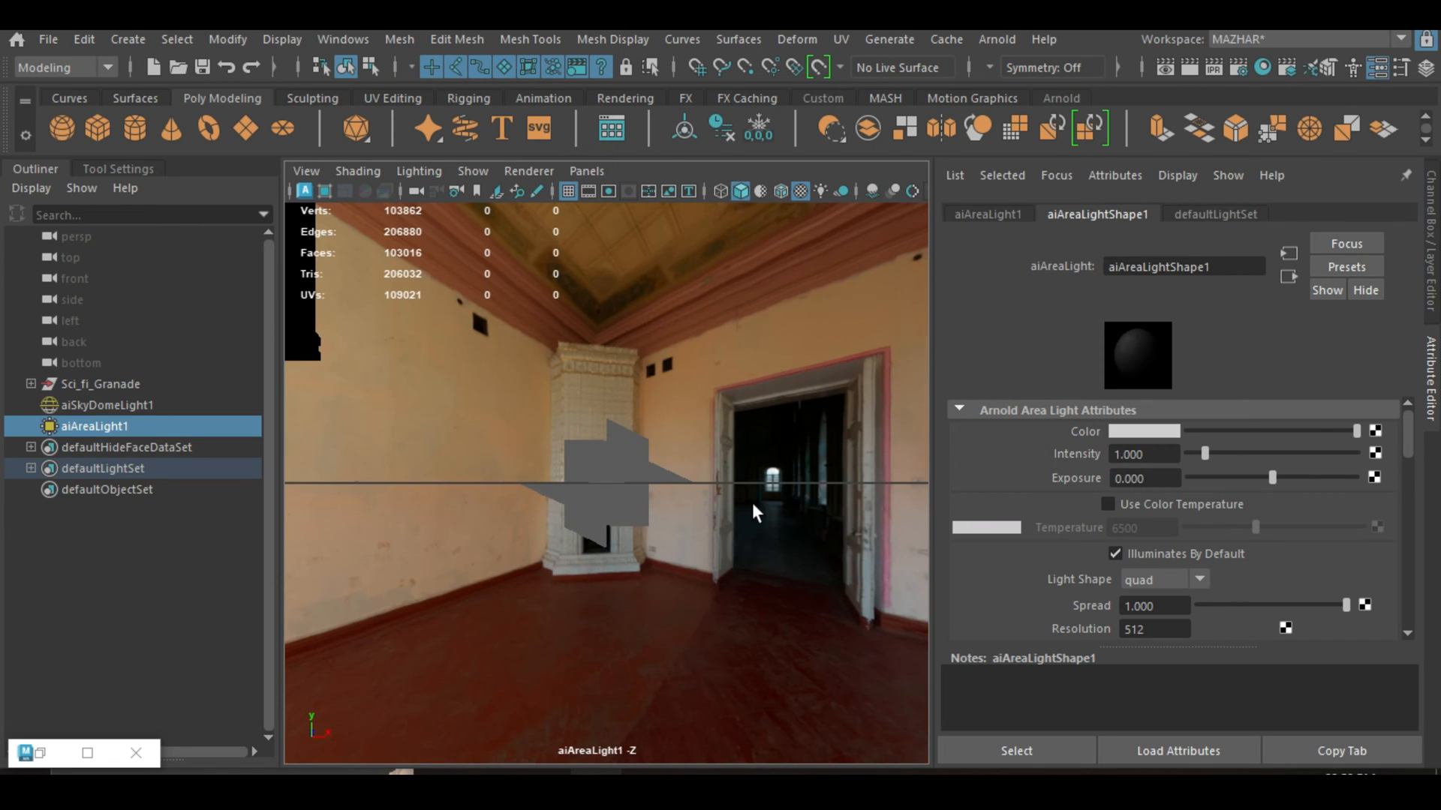
pyautogui.scroll(-4, 689, 436)
pyautogui.keyDown('alt'); pyautogui.moveTo(682, 460); pyautogui.dragTo(615, 531); pyautogui.keyUp('alt')
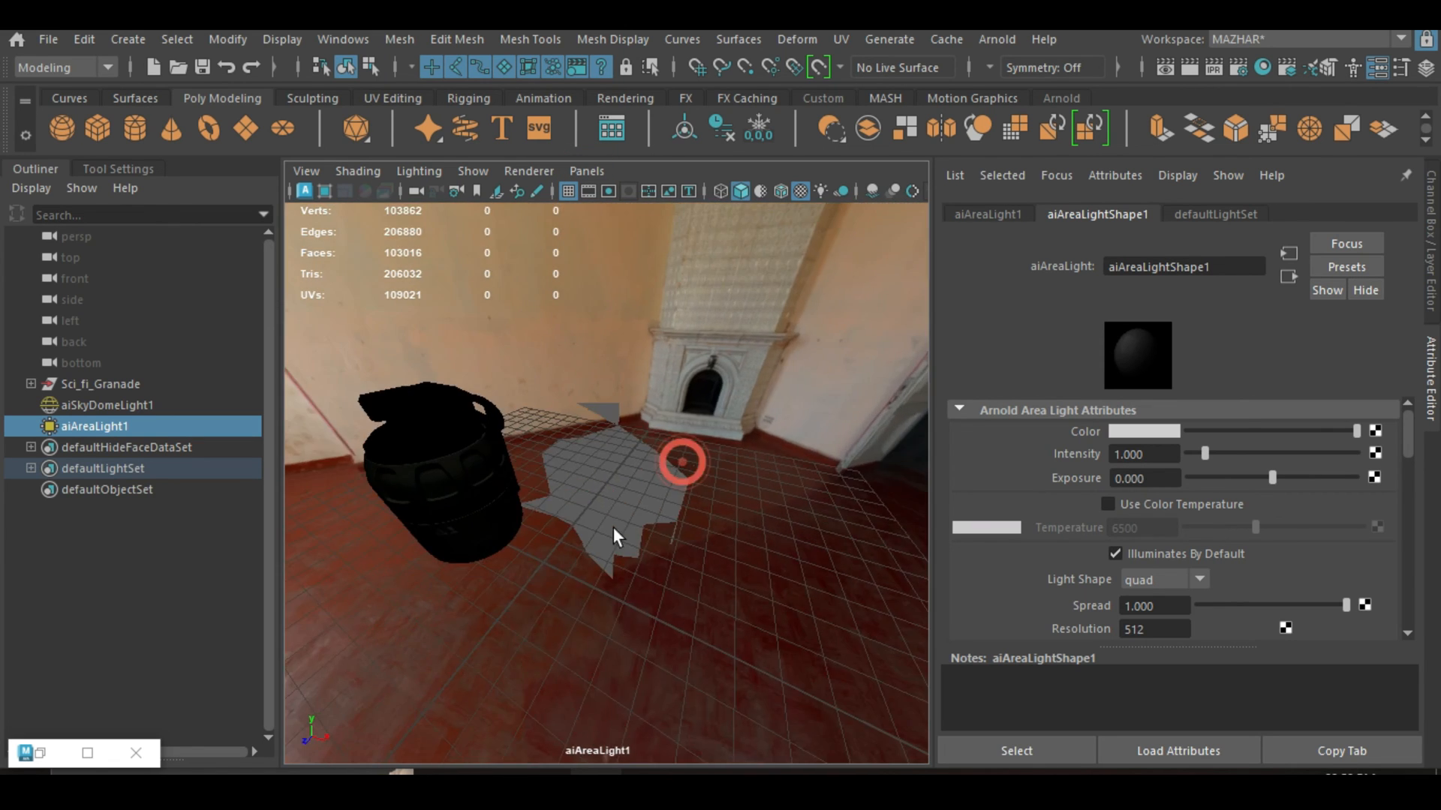
pyautogui.keyDown('alt'); pyautogui.moveTo(544, 497); pyautogui.dragTo(704, 498, button='middle'); pyautogui.keyUp('alt')
pyautogui.scroll(-4, 684, 497)
pyautogui.keyDown('alt'); pyautogui.moveTo(685, 506); pyautogui.dragTo(678, 469); pyautogui.keyUp('alt')
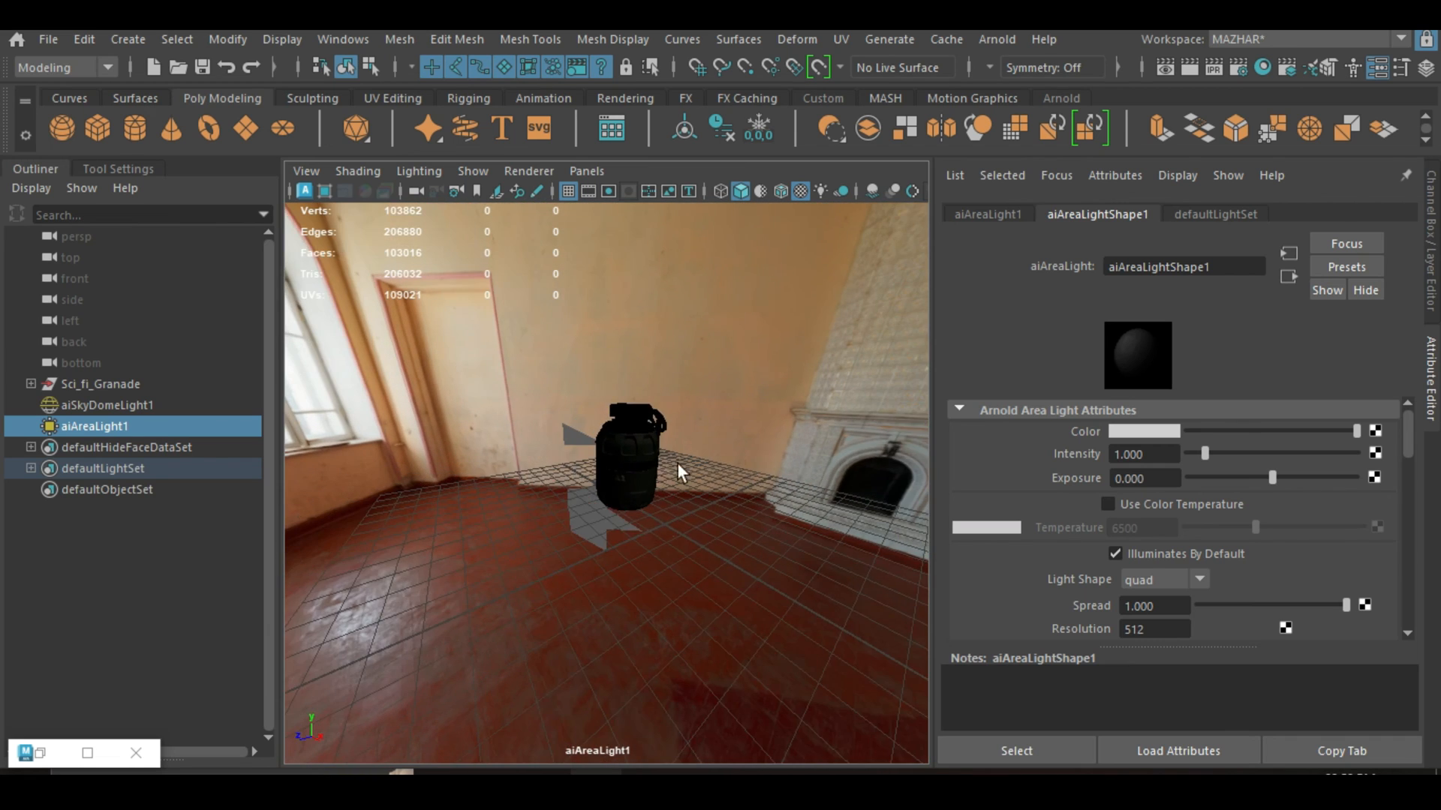
pyautogui.keyDown('alt'); pyautogui.moveTo(678, 470); pyautogui.dragTo(633, 499, button='right'); pyautogui.keyUp('alt')
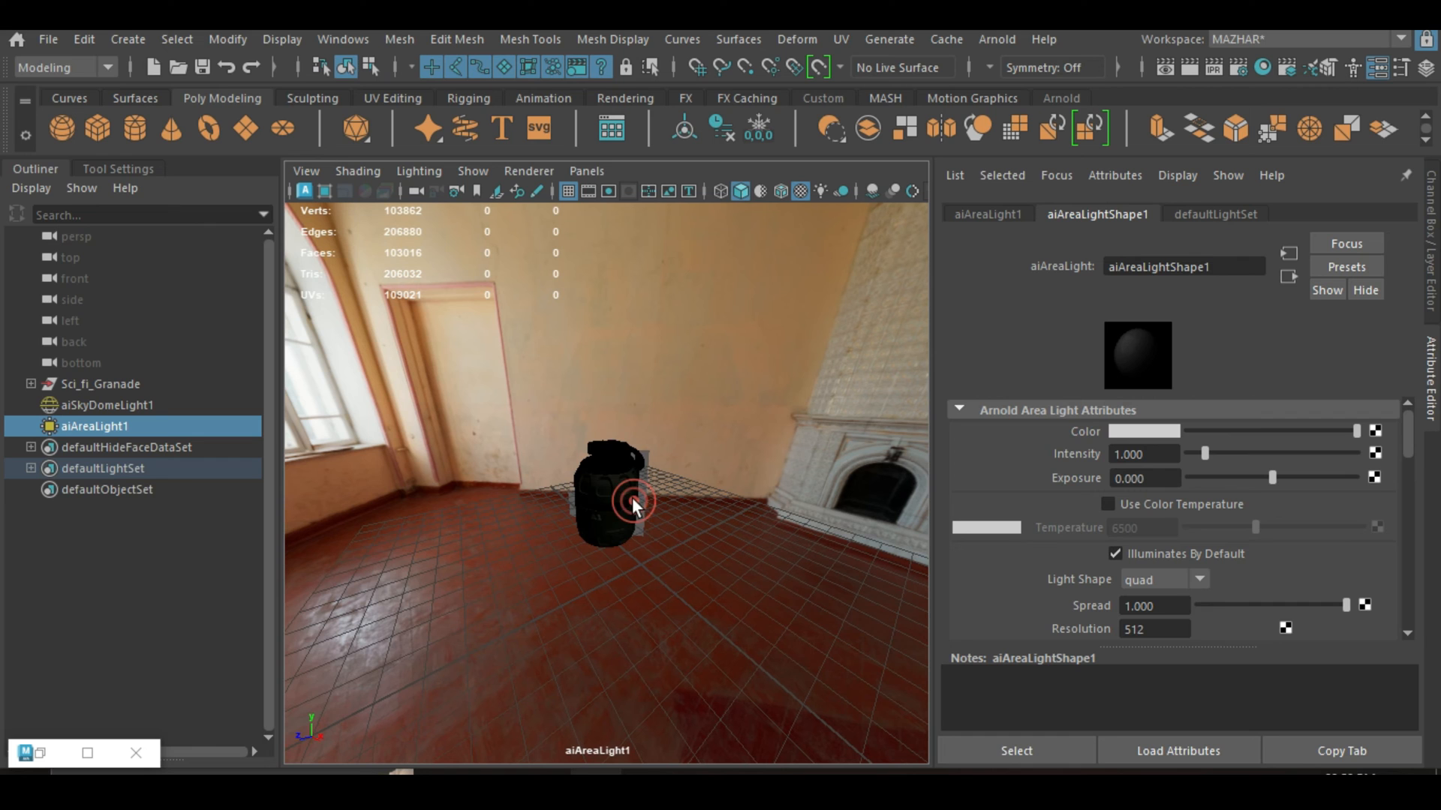
# Switch the viewport from the area light's view back to the persp camera.
pyautogui.click(587, 171)
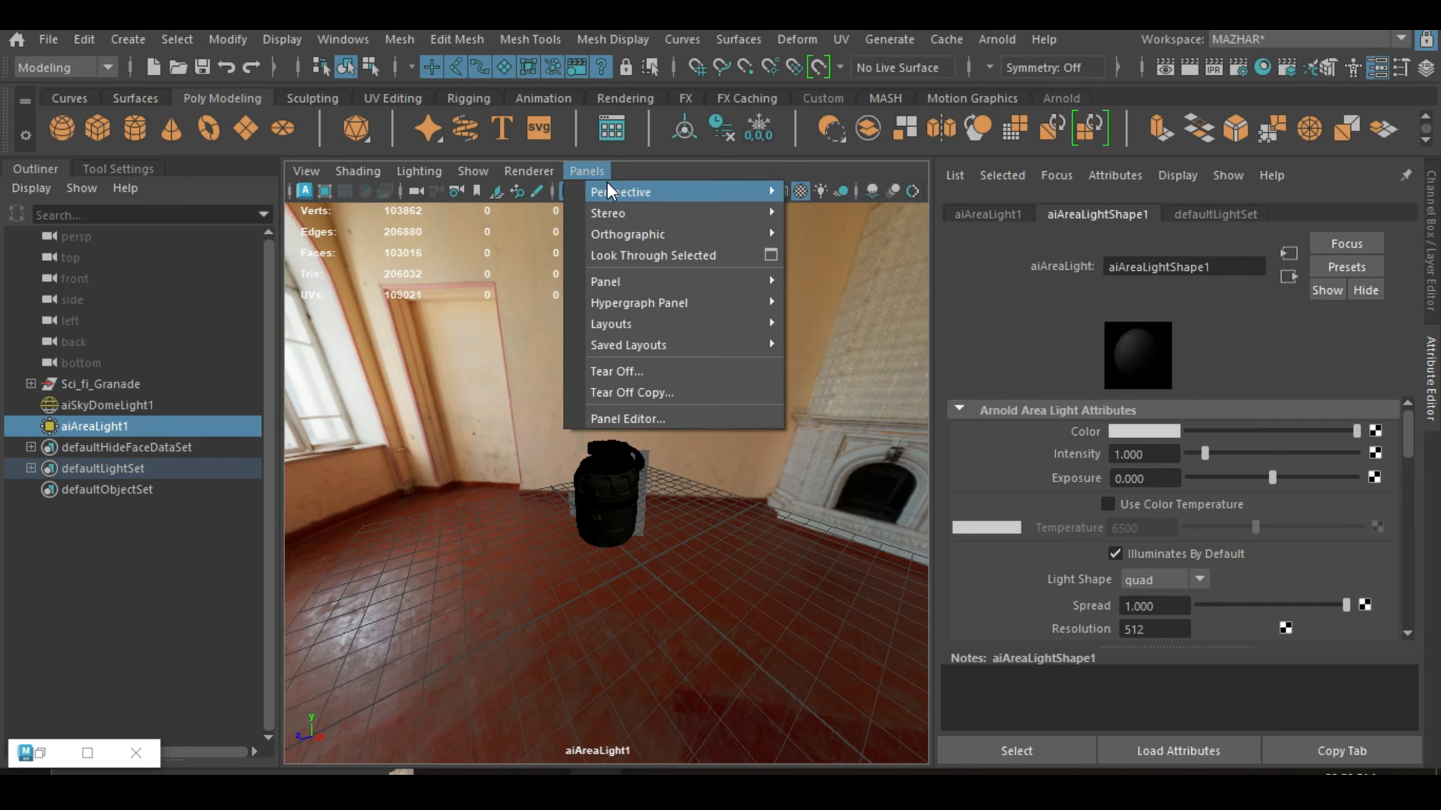
pyautogui.moveTo(780, 195)
pyautogui.click(839, 216)
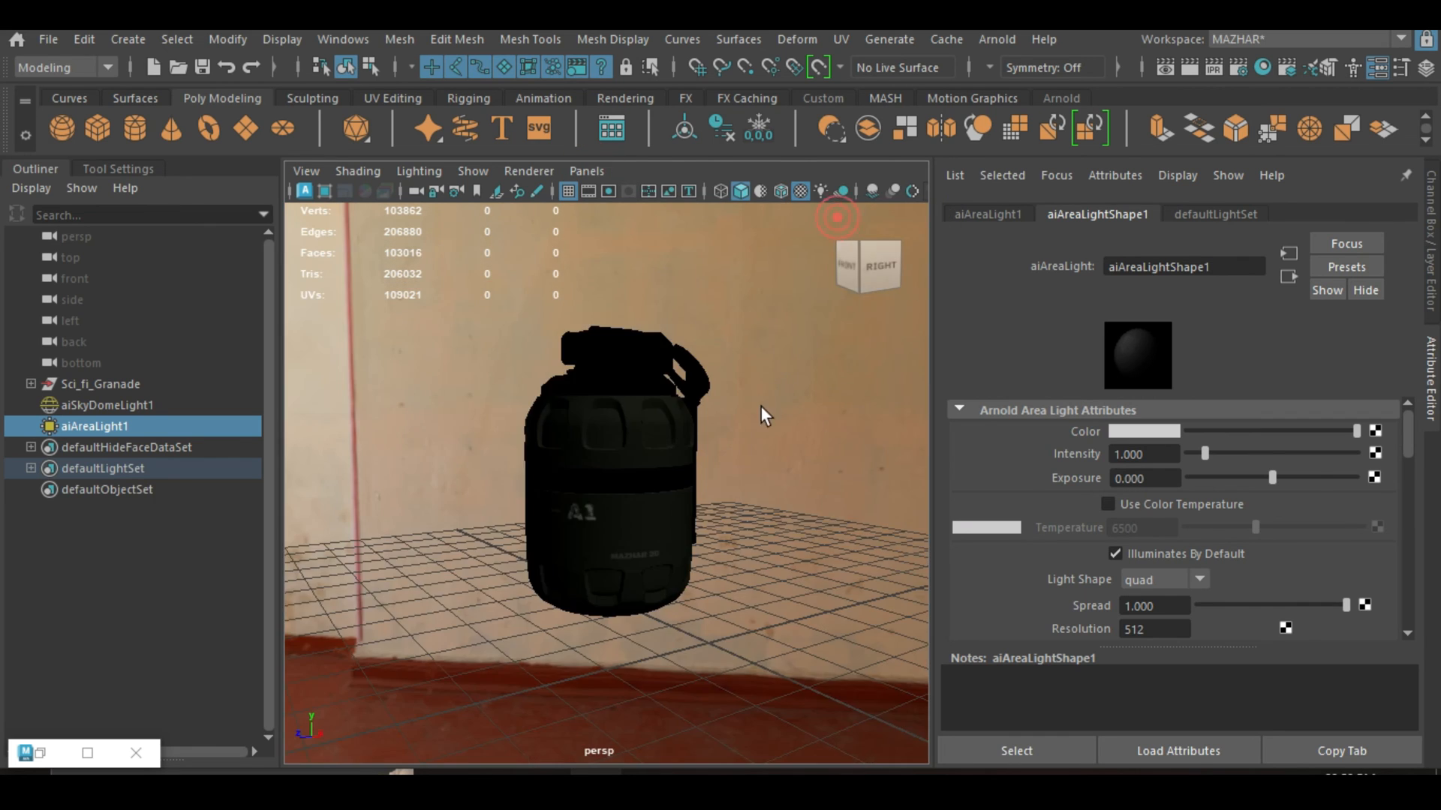
# Scale up the area light next to the grenade.
pyautogui.keyDown('alt'); pyautogui.moveTo(563, 463); pyautogui.dragTo(606, 475, button='middle'); pyautogui.keyUp('alt')
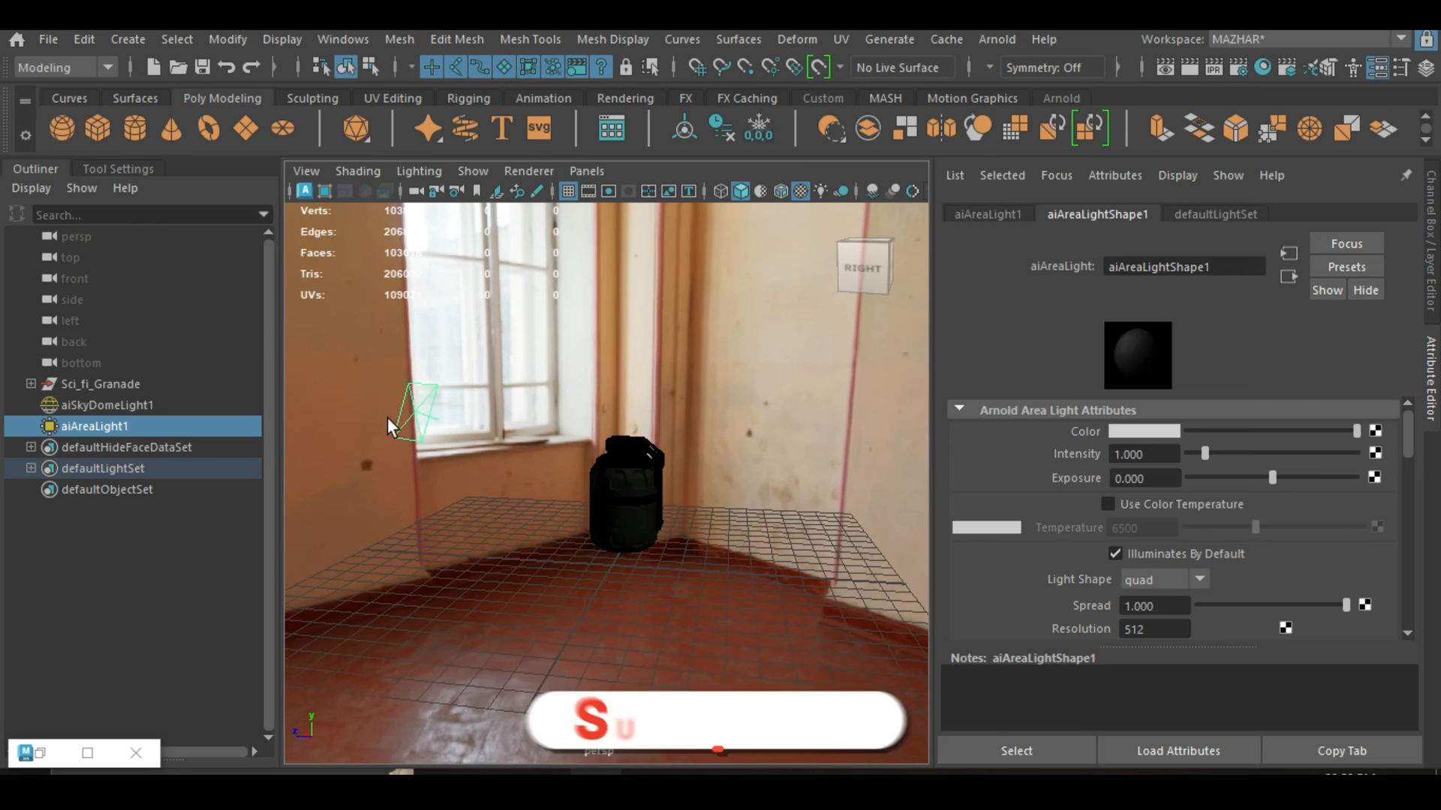
pyautogui.keyDown('alt'); pyautogui.moveTo(434, 432); pyautogui.dragTo(572, 537); pyautogui.keyUp('alt')
pyautogui.press('r')
pyautogui.scroll(-3, 568, 467)
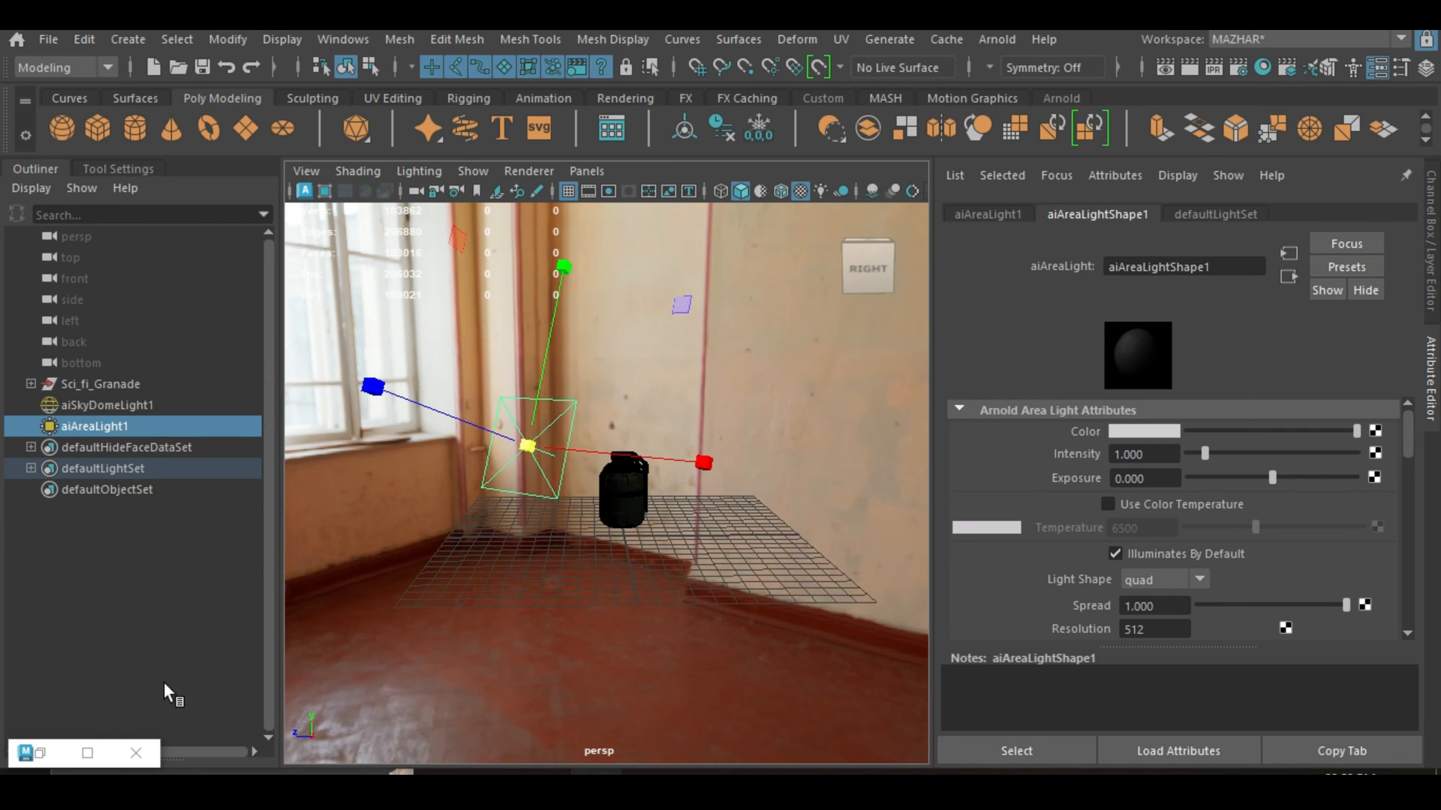
# Restore Arnold RenderView beside the light's attributes, set the first area light's exposure to 1 and turn off its Normalize option.
pyautogui.click(42, 753)
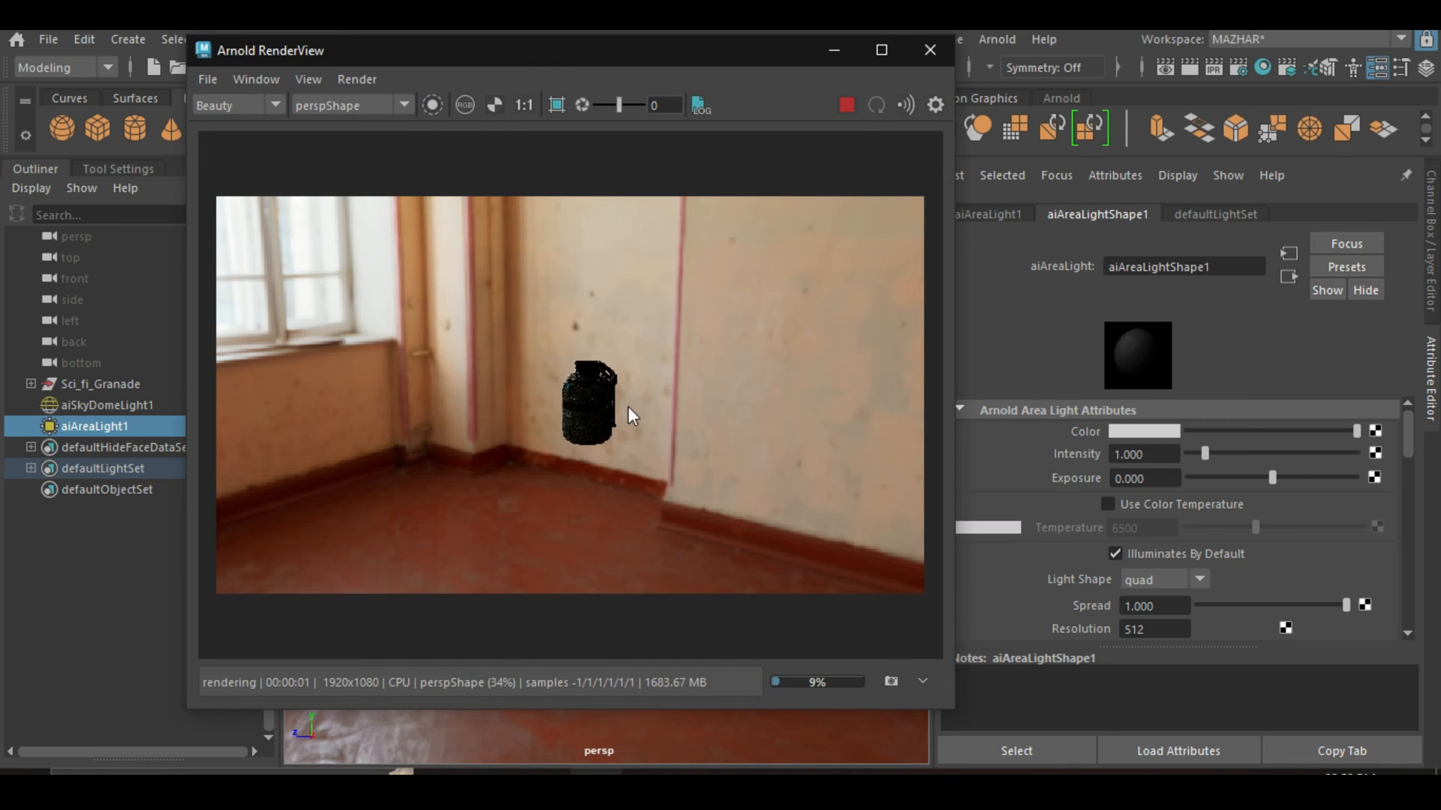
pyautogui.scroll(5, 593, 411)
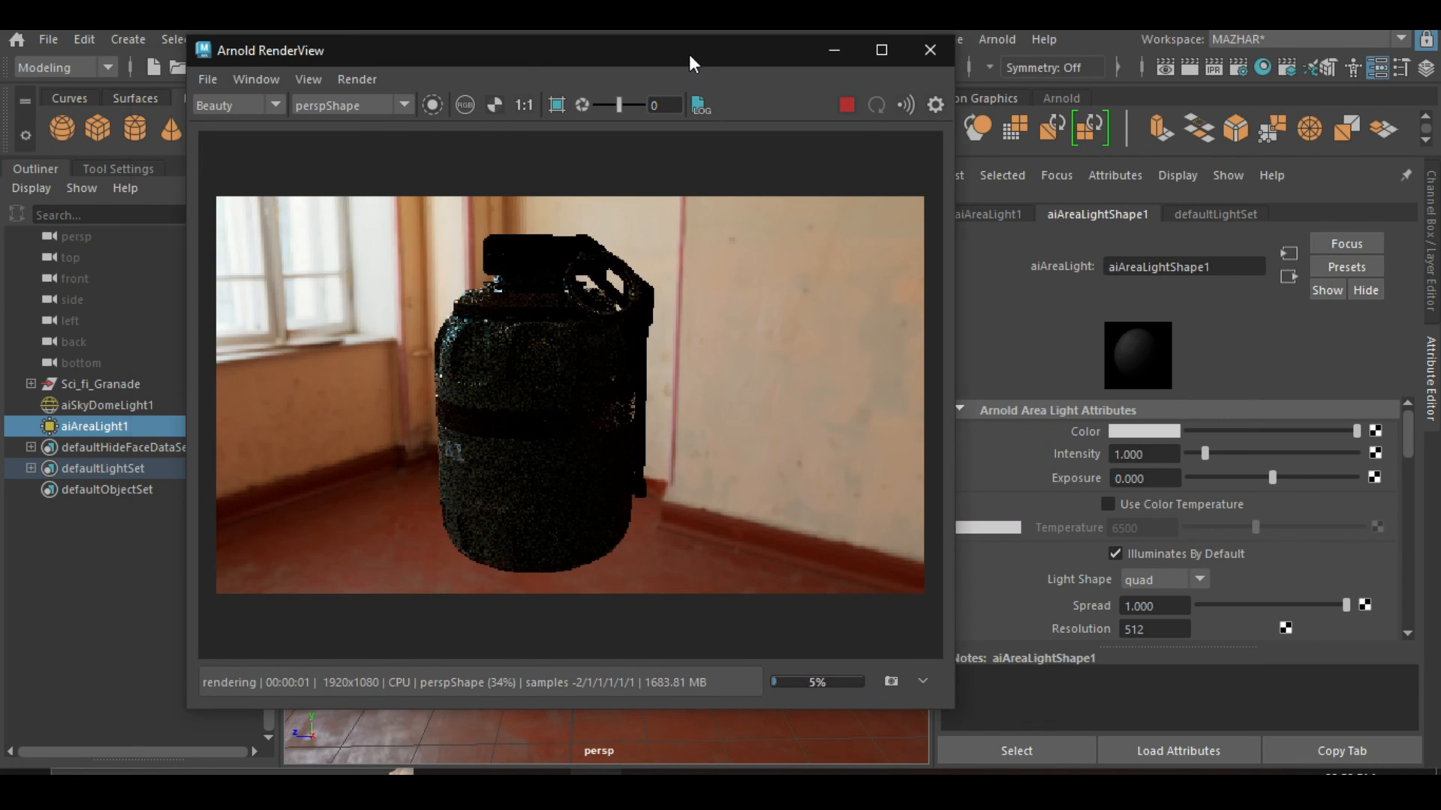
pyautogui.moveTo(688, 54); pyautogui.dragTo(516, 86)
pyautogui.click(1158, 479)
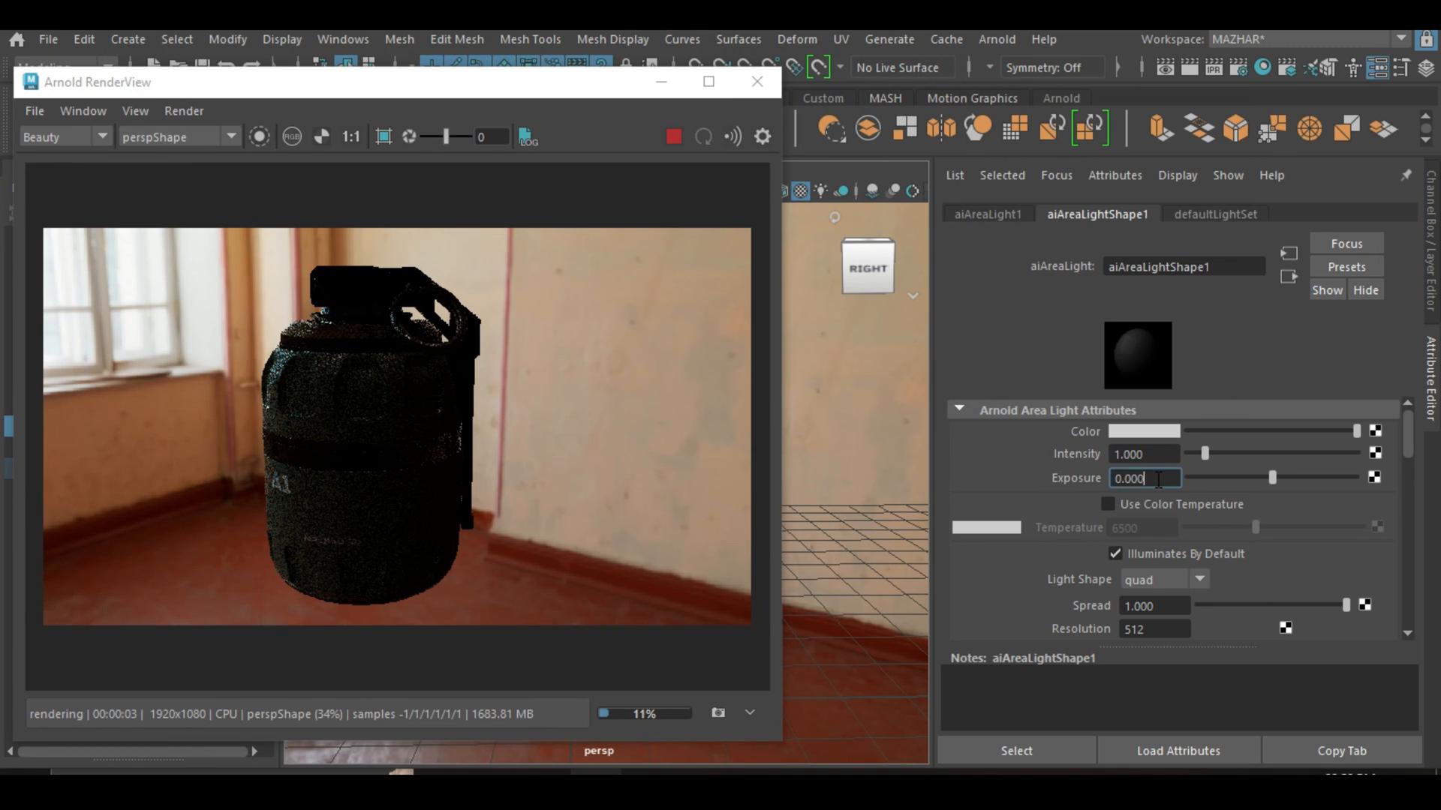
pyautogui.write('1')
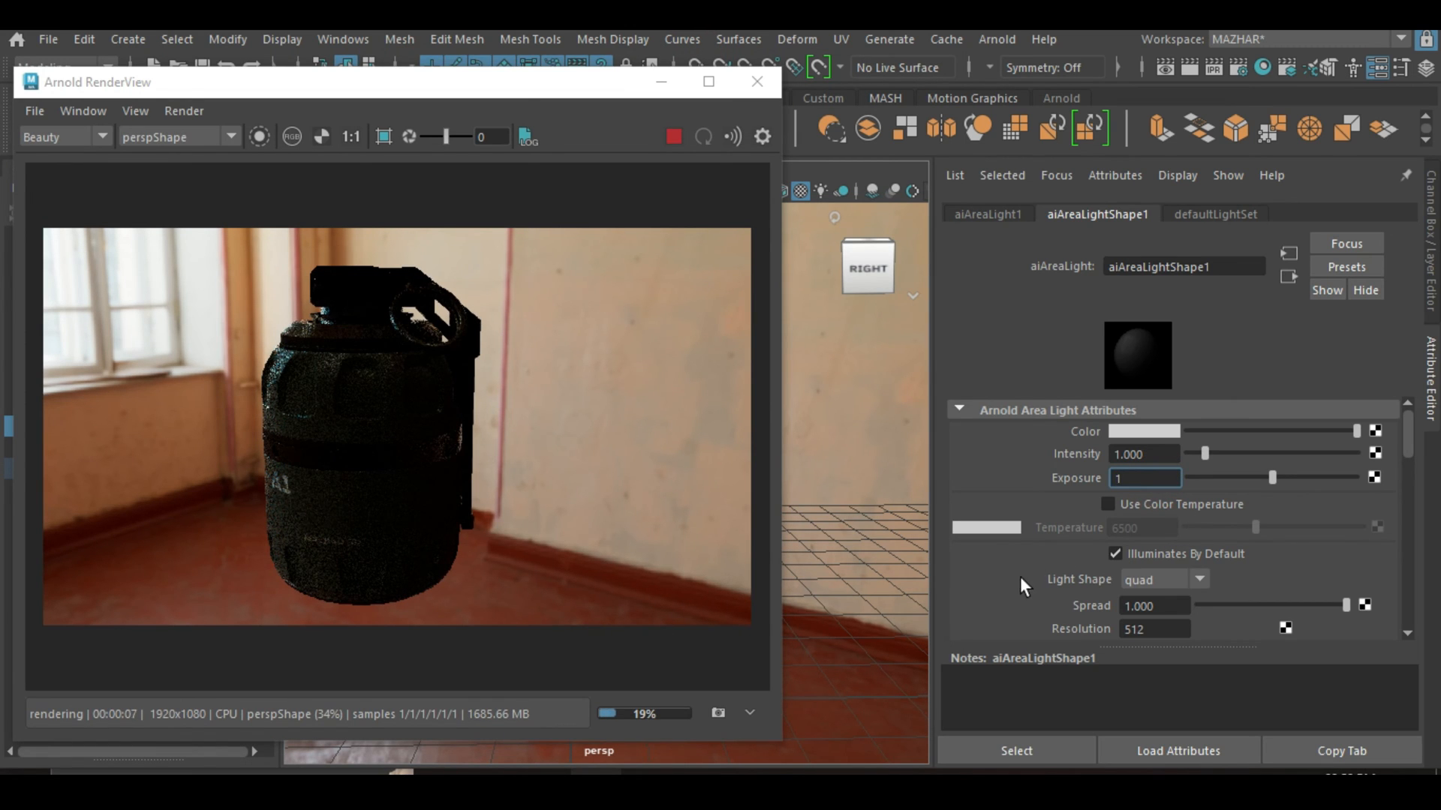
pyautogui.scroll(-3, 1020, 577)
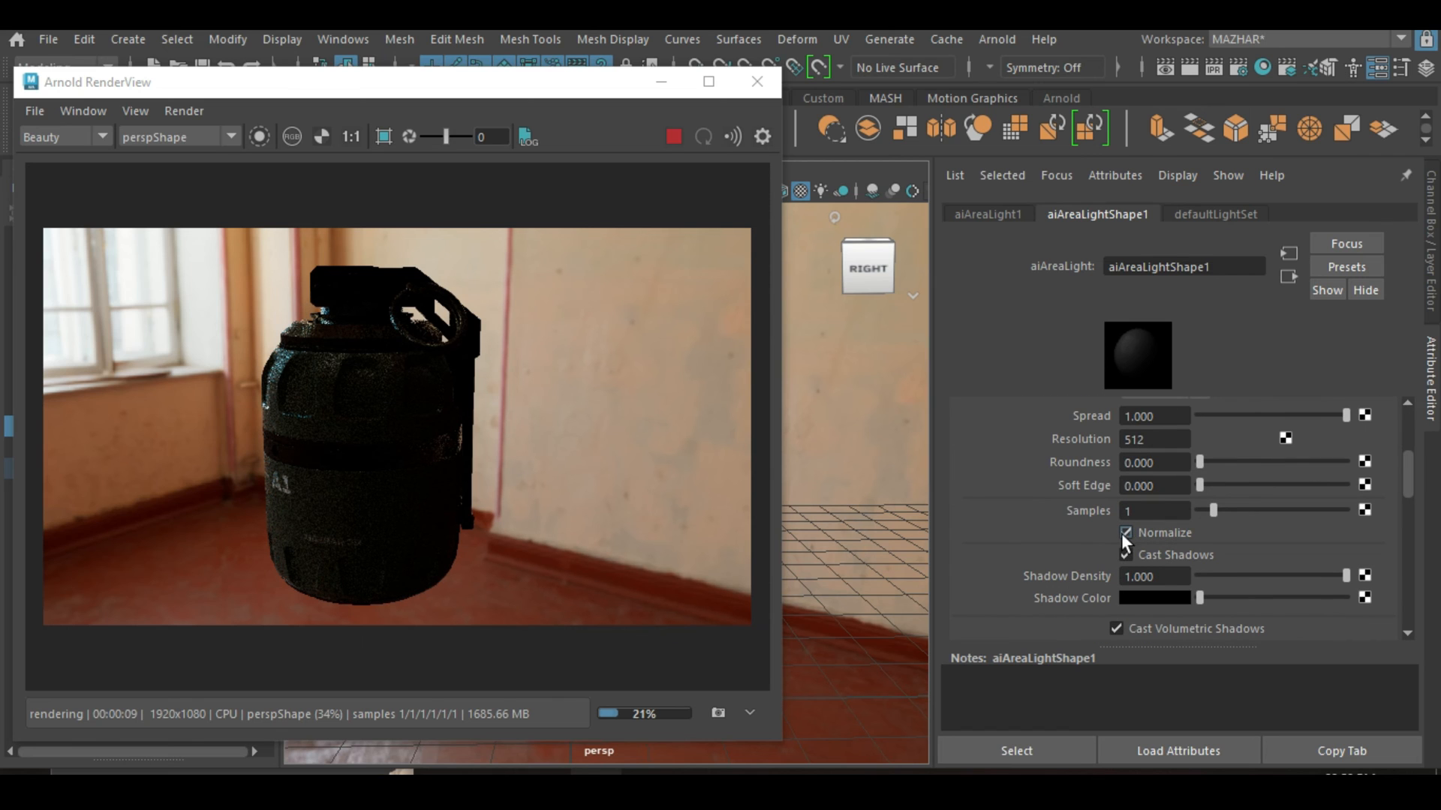
pyautogui.click(1126, 532)
pyautogui.click(852, 462)
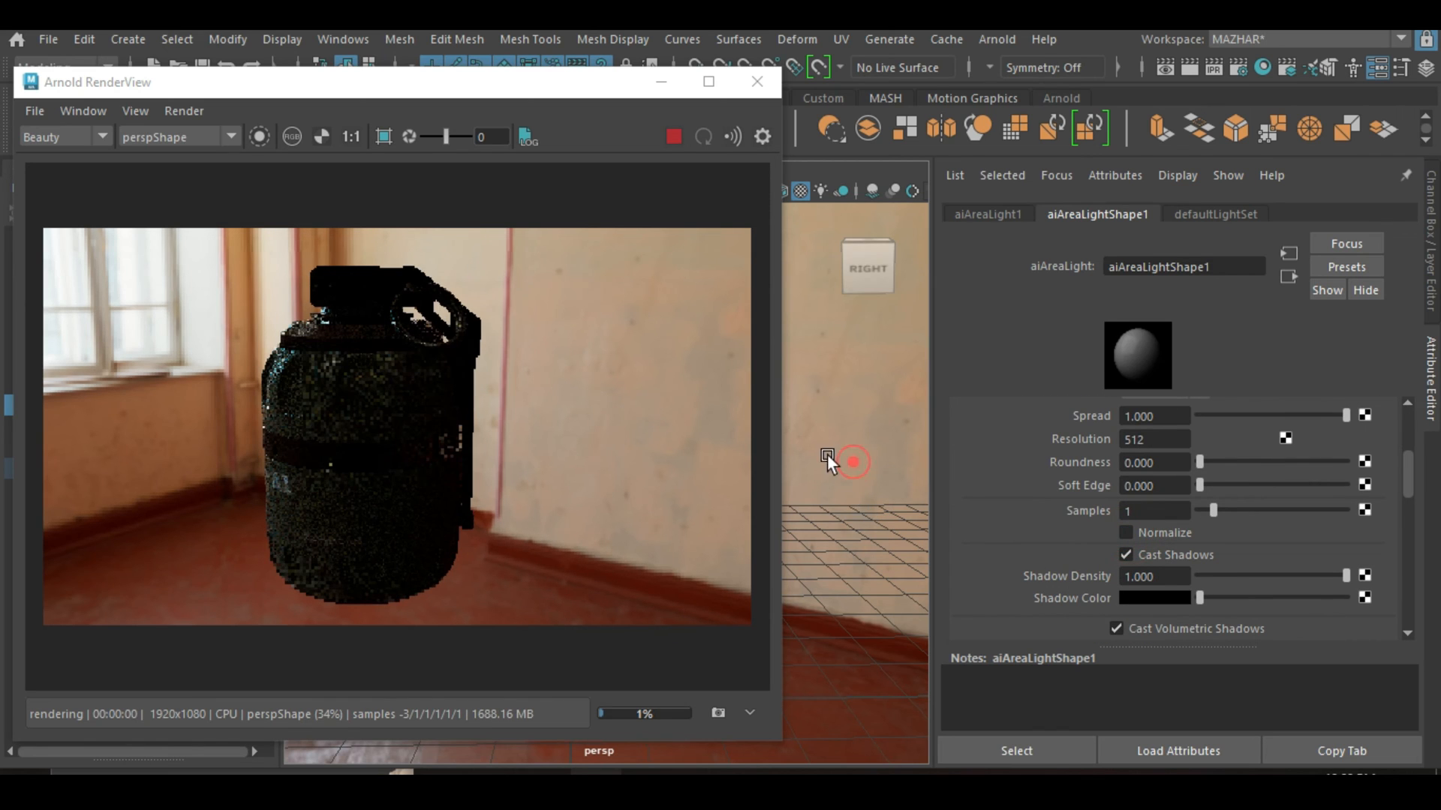
# Minimize the render window and add a second Arnold Area Light to the scene.
pyautogui.click(660, 84)
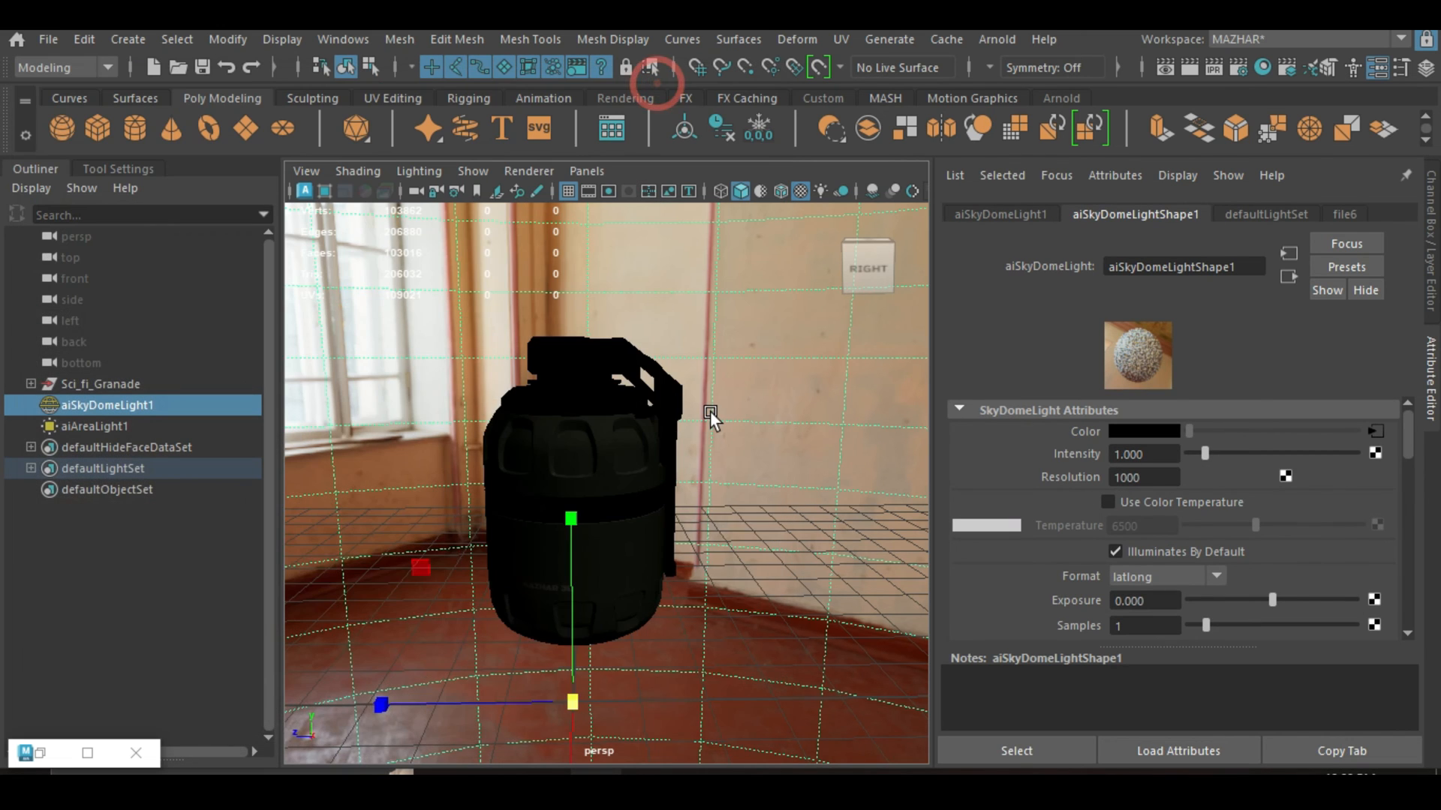
pyautogui.scroll(-5, 710, 411)
pyautogui.keyDown('alt'); pyautogui.moveTo(673, 452); pyautogui.dragTo(566, 453); pyautogui.keyUp('alt')
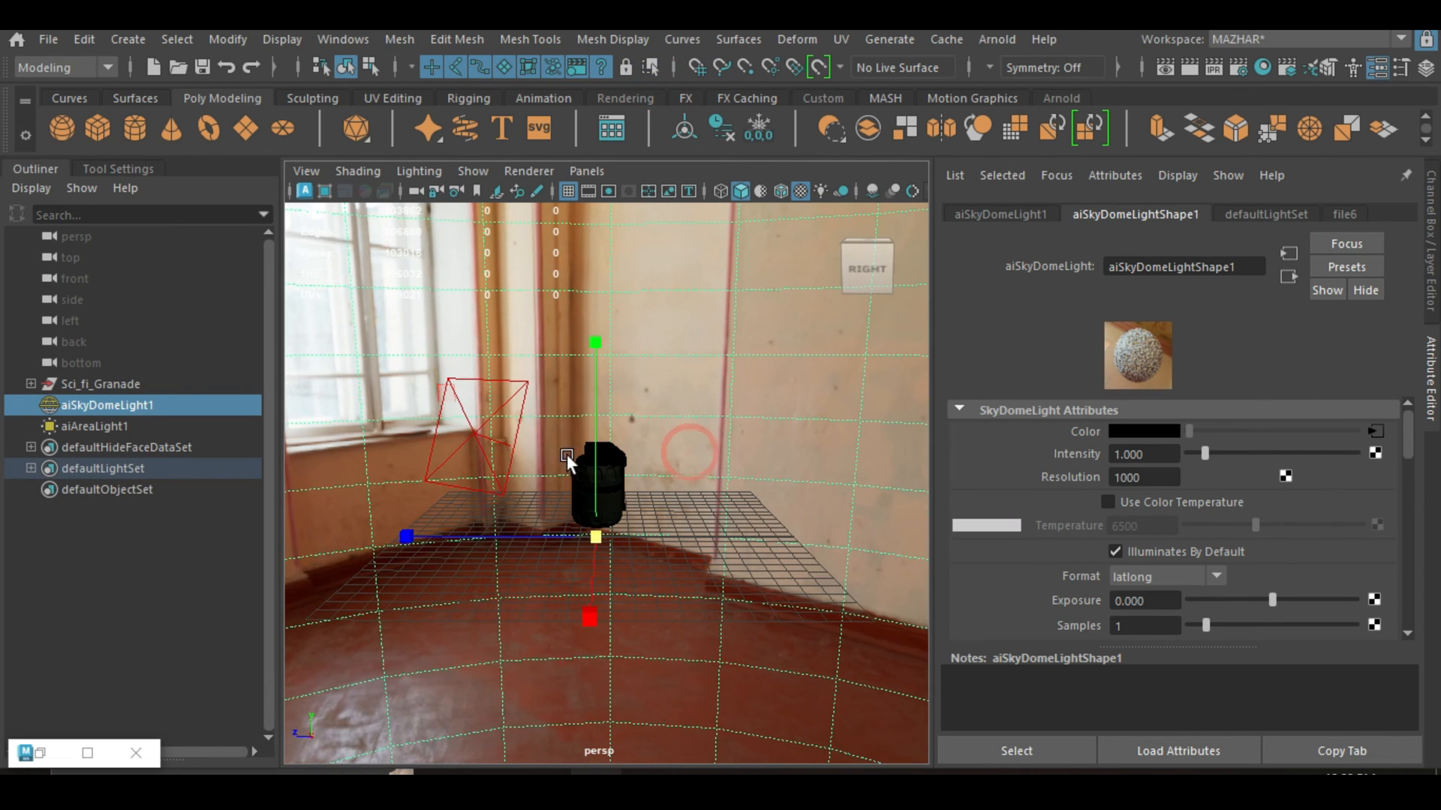
pyautogui.click(474, 424)
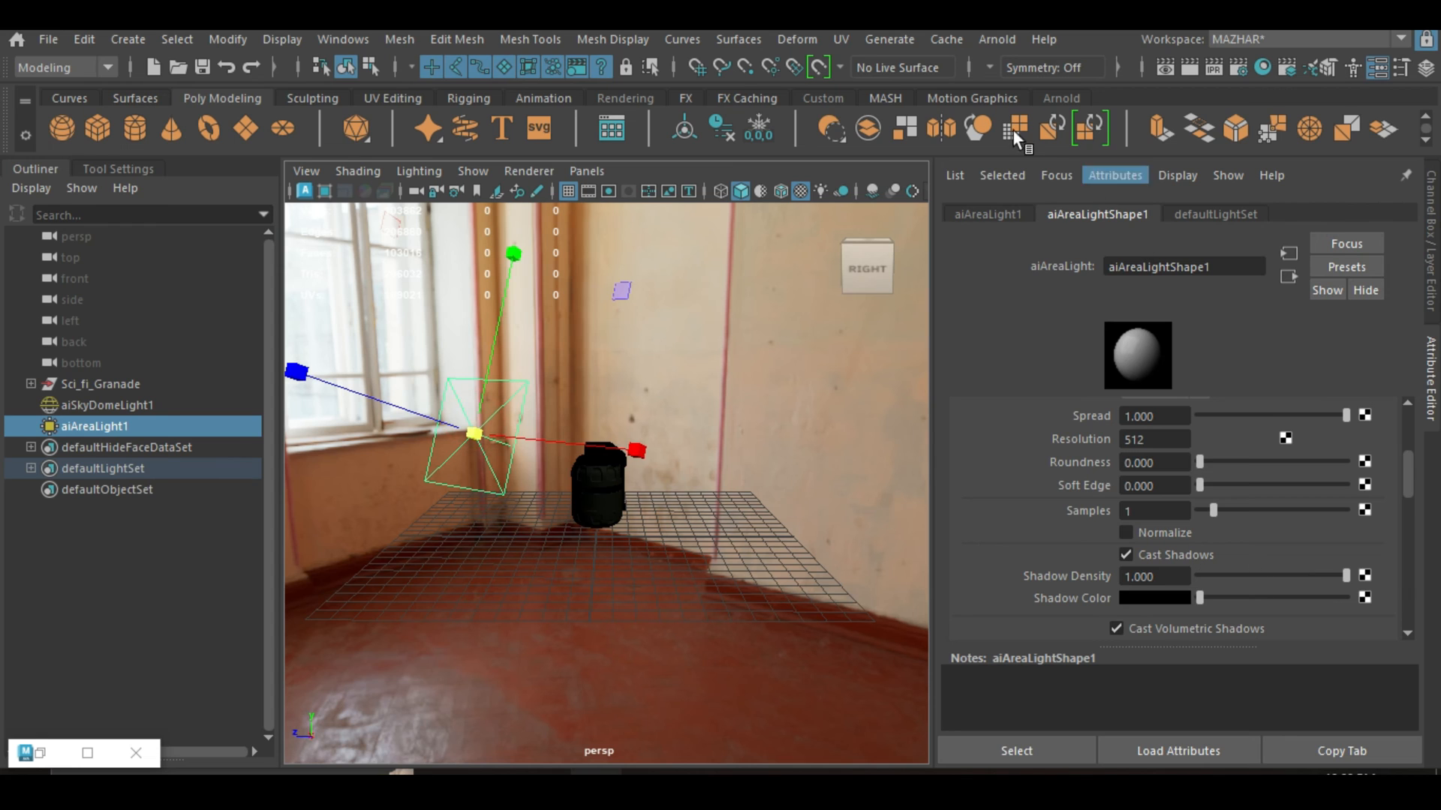
pyautogui.click(997, 39)
pyautogui.moveTo(1048, 154)
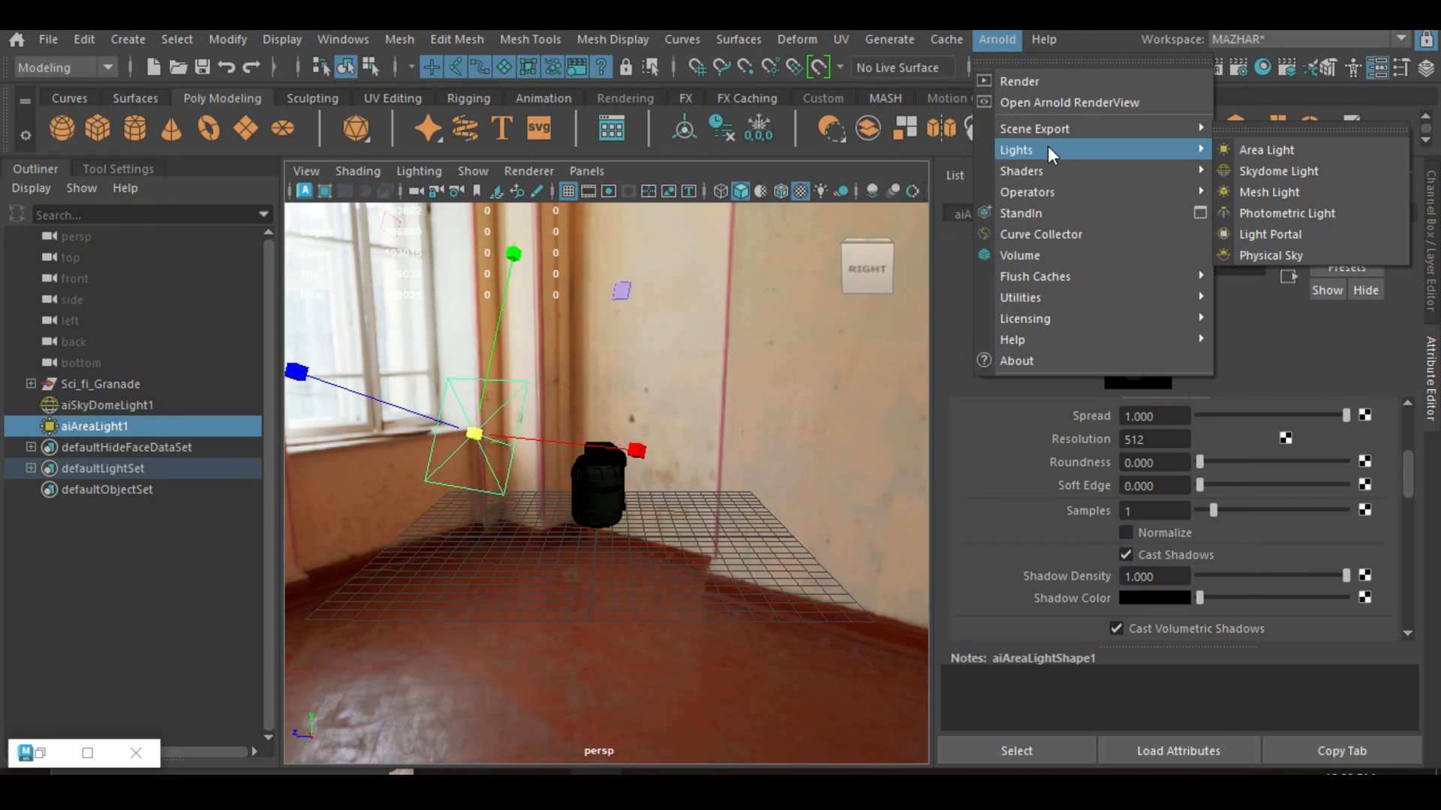
pyautogui.click(1274, 151)
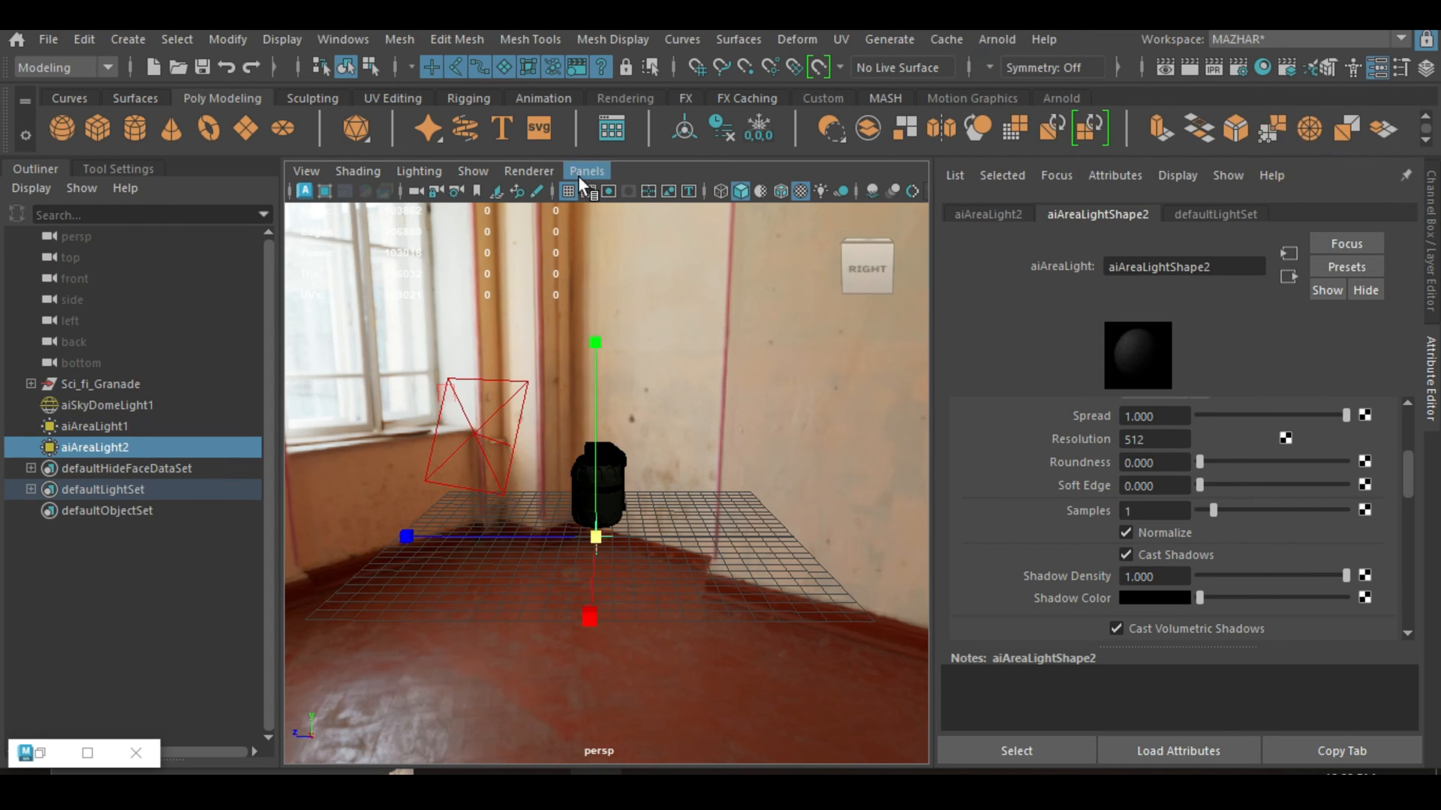
# Look through the second area light and position it to face the grenade from a different side than the first light.
pyautogui.click(587, 171)
pyautogui.click(657, 253)
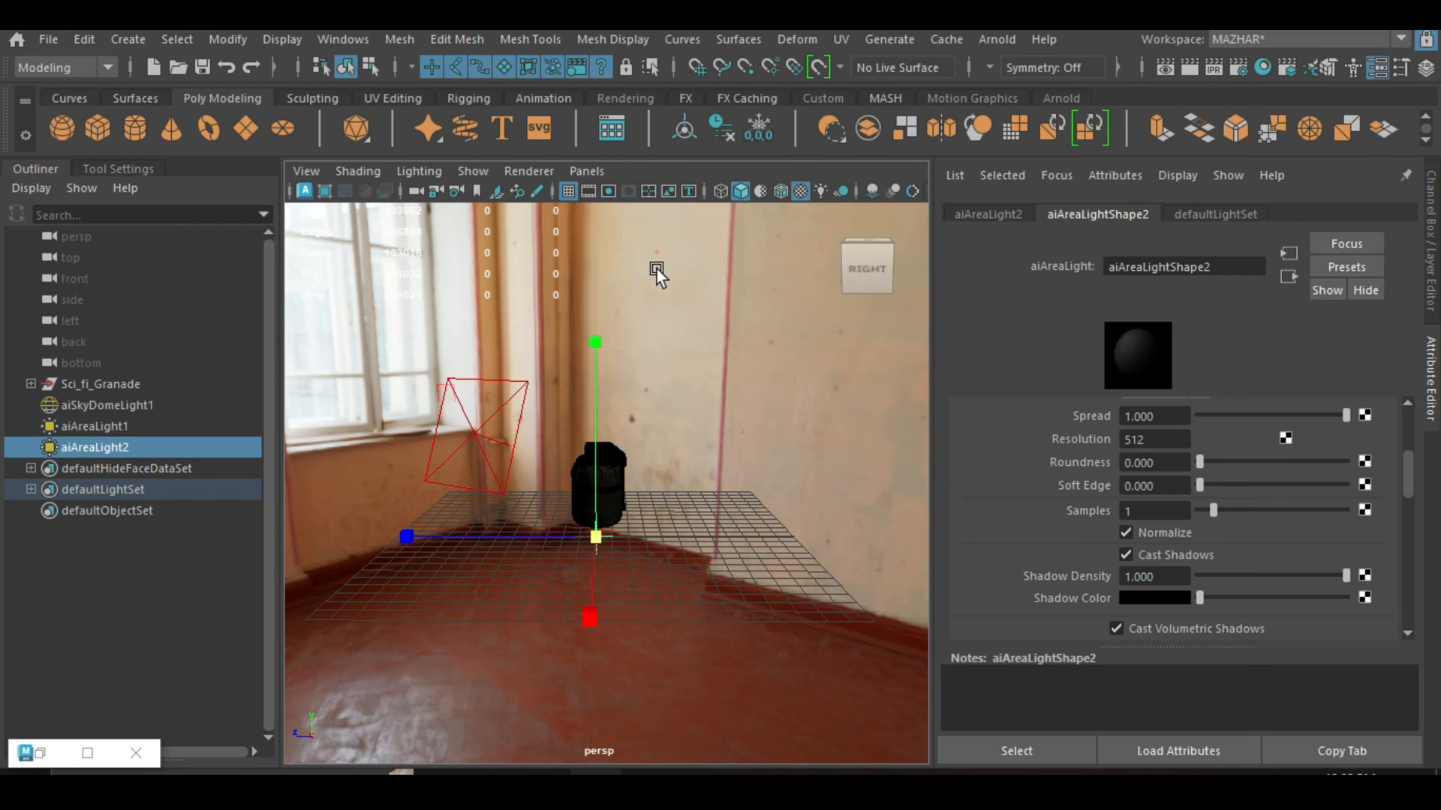
pyautogui.scroll(-5, 659, 409)
pyautogui.keyDown('alt'); pyautogui.moveTo(668, 480); pyautogui.dragTo(403, 516); pyautogui.keyUp('alt')
pyautogui.keyDown('alt'); pyautogui.moveTo(550, 516); pyautogui.dragTo(587, 553, button='middle'); pyautogui.keyUp('alt')
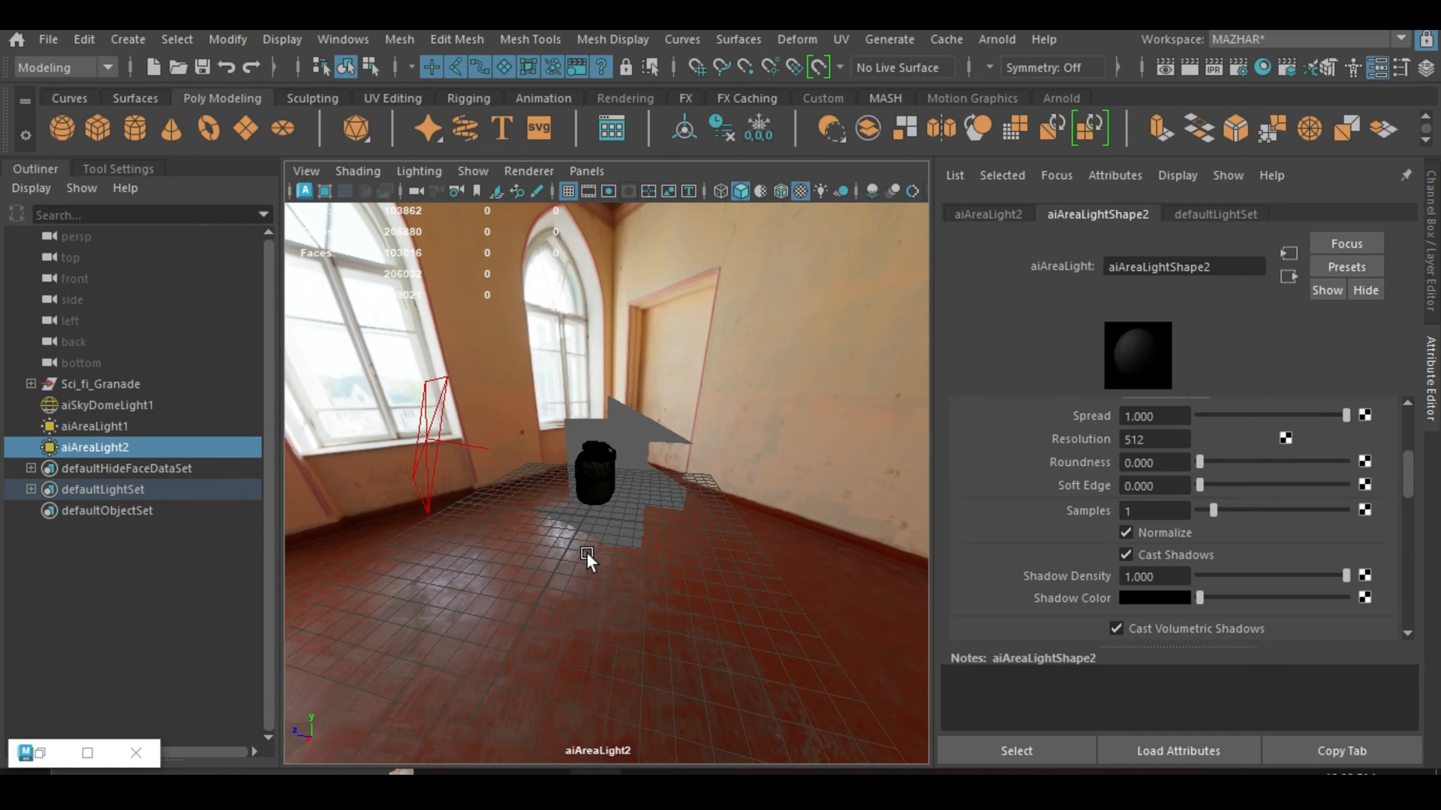
pyautogui.scroll(4, 574, 523)
pyautogui.moveTo(574, 522)
pyautogui.keyDown('alt'); pyautogui.mouseDown()
pyautogui.moveTo(564, 507)
pyautogui.moveTo(589, 524)
pyautogui.mouseUp(); pyautogui.keyUp('alt')
pyautogui.scroll(2, 592, 515)
# Return the viewport to the persp camera and scale up the second area light to about the size of the first.
pyautogui.click(589, 172)
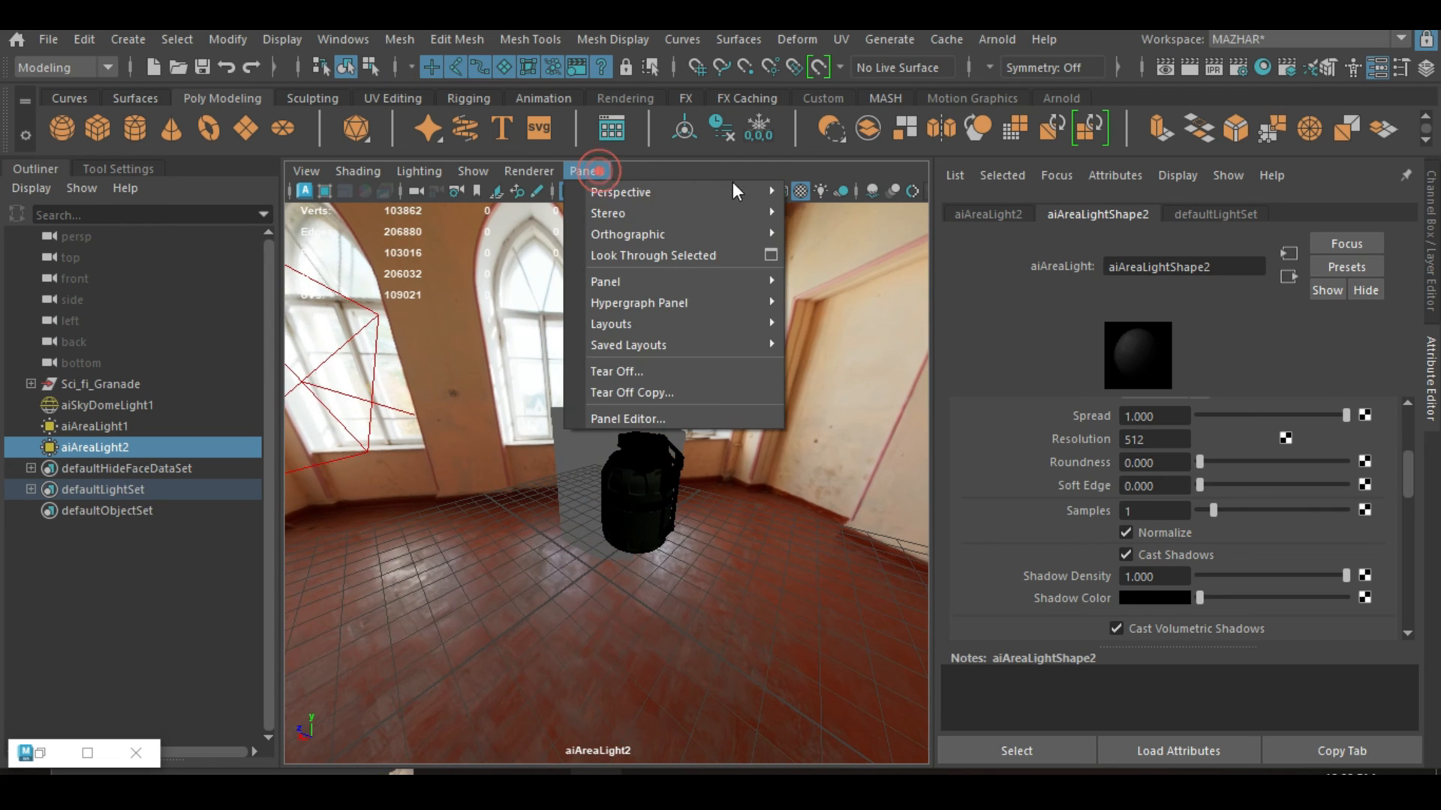
pyautogui.click(830, 209)
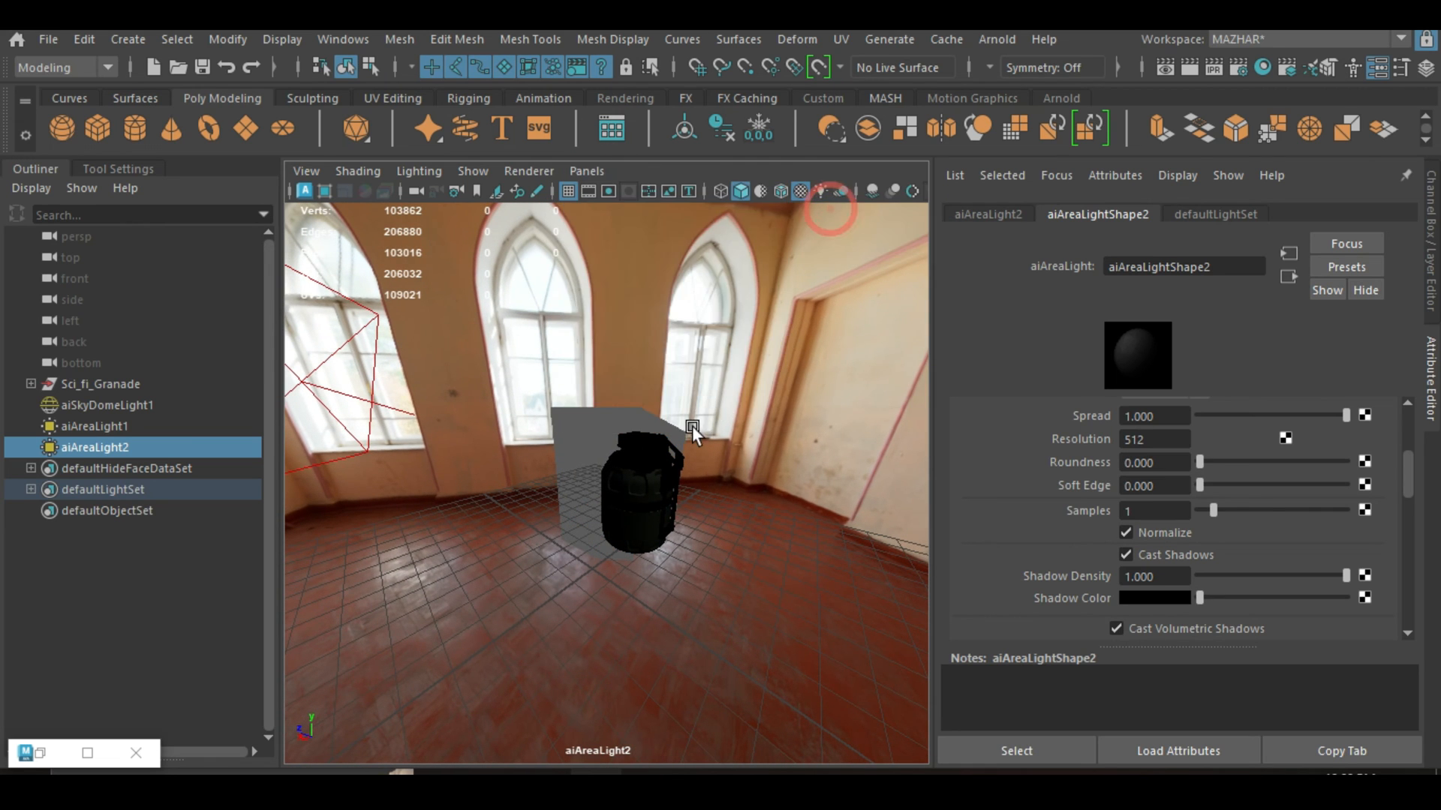
pyautogui.press('space')
pyautogui.moveTo(662, 341); pyautogui.dragTo(605, 177)
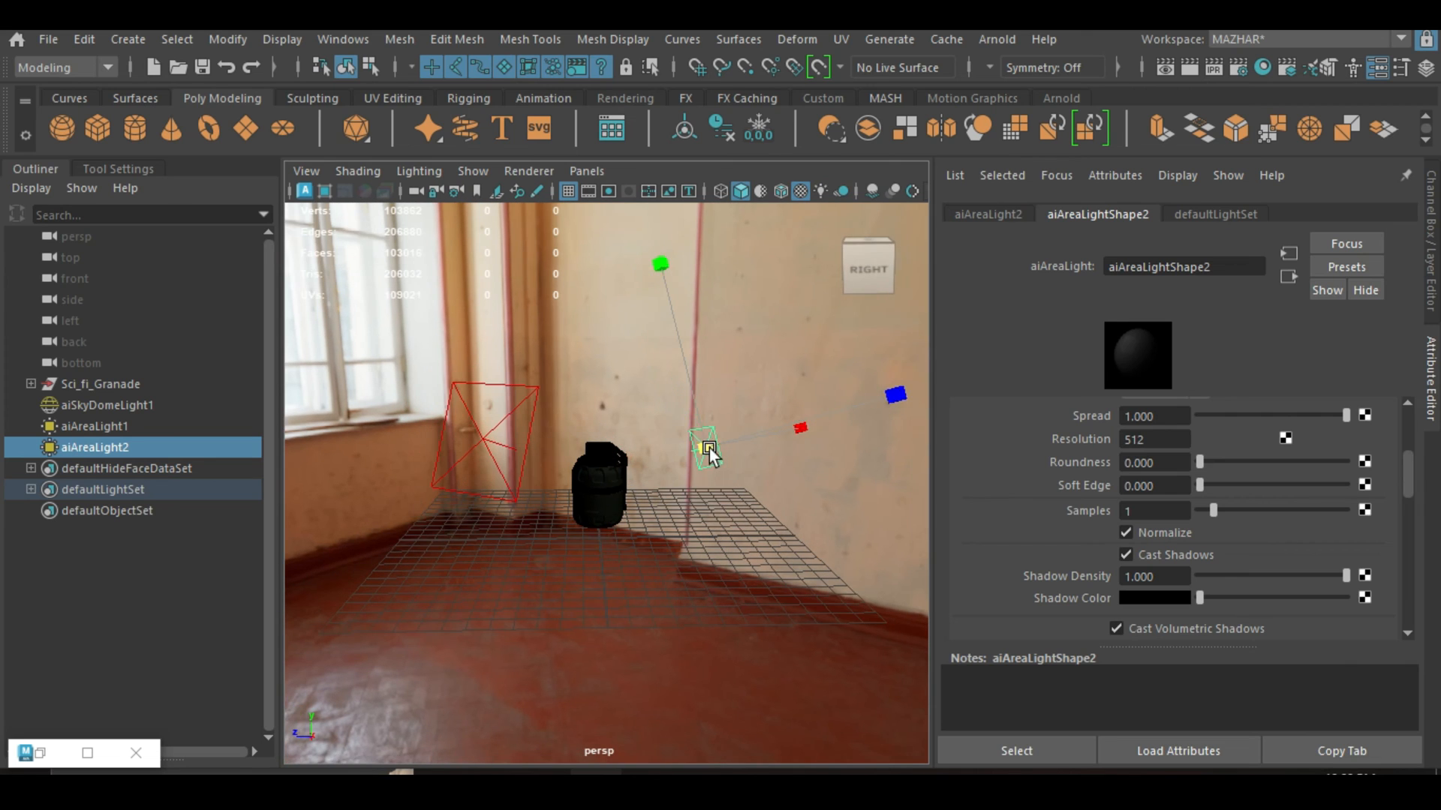
pyautogui.moveTo(705, 449); pyautogui.dragTo(827, 675)
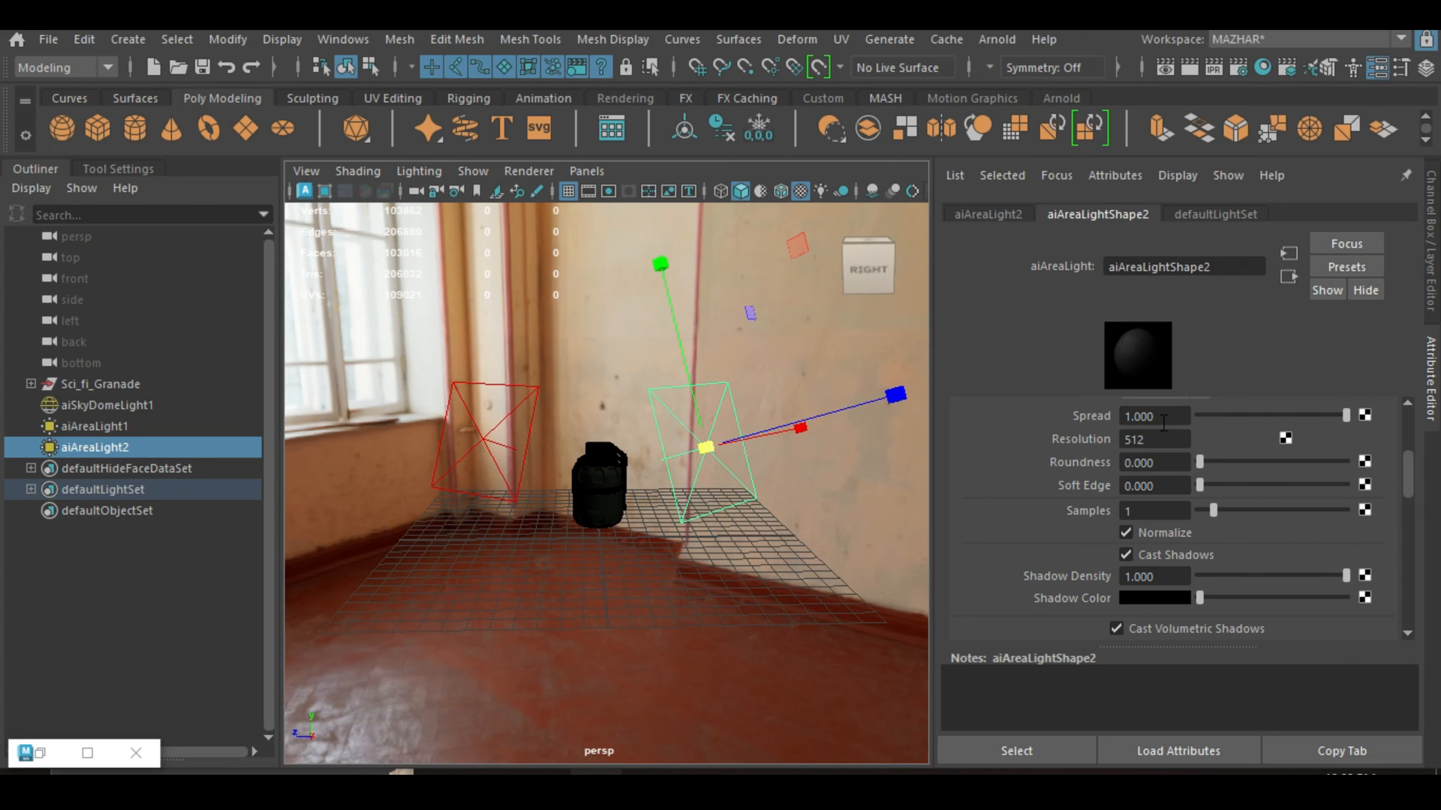
# Turn off Normalize on the second area light and set its exposure to 2.
pyautogui.click(1125, 533)
pyautogui.scroll(3, 1055, 570)
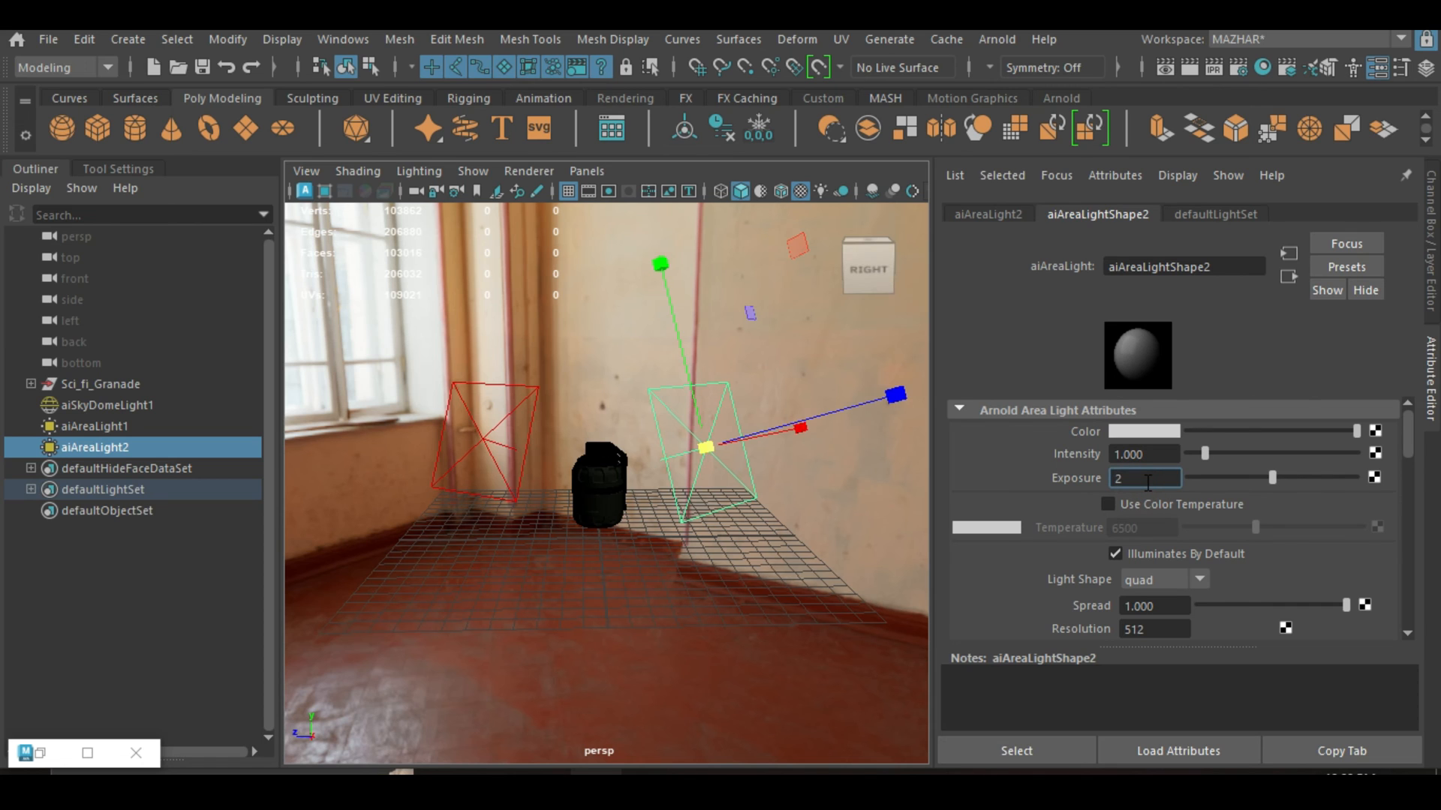
# Set the skydome light's exposure to 2 and rerun the Arnold render to check the grenade from several angles.
pyautogui.click(604, 617)
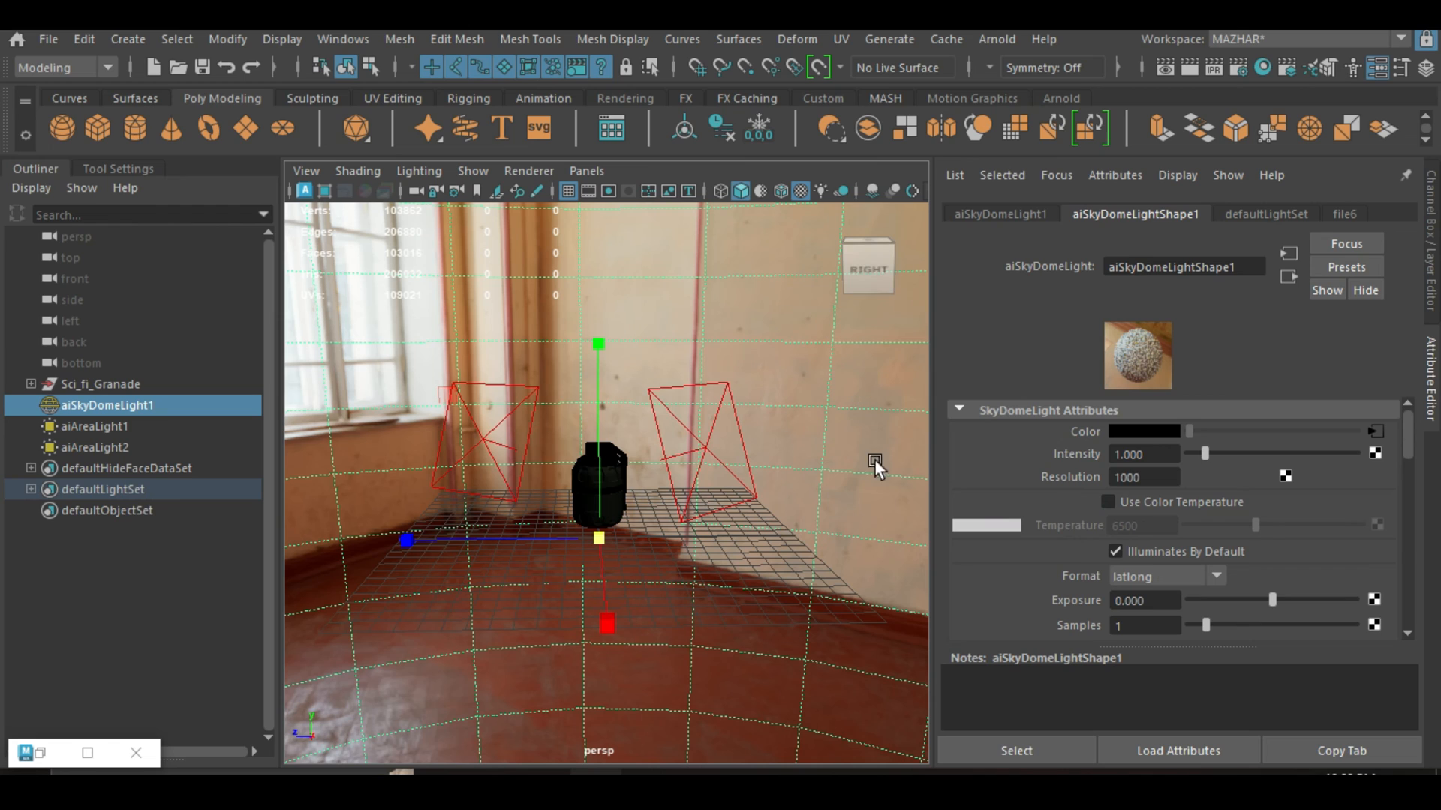
pyautogui.scroll(-2, 1159, 601)
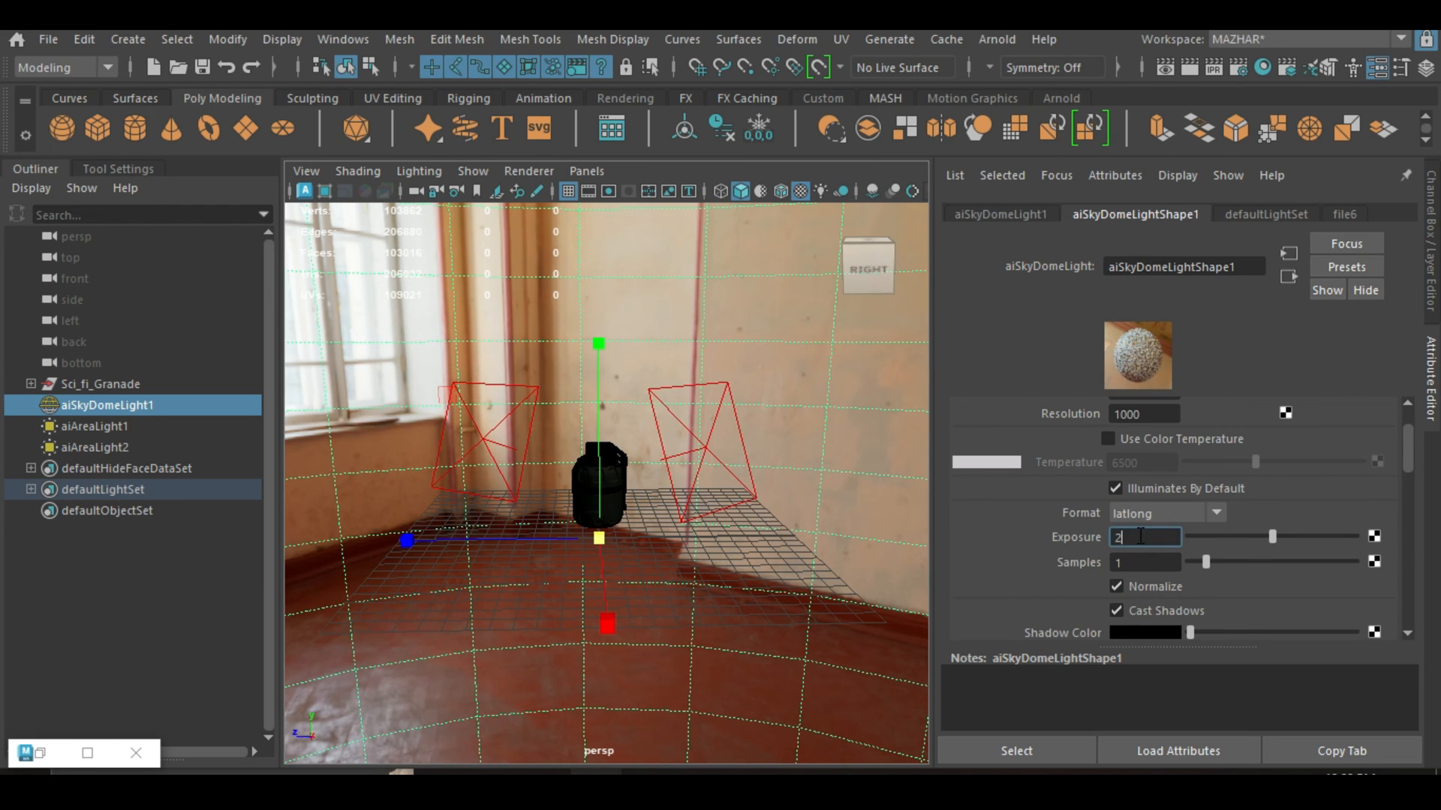
pyautogui.doubleClick(33, 754)
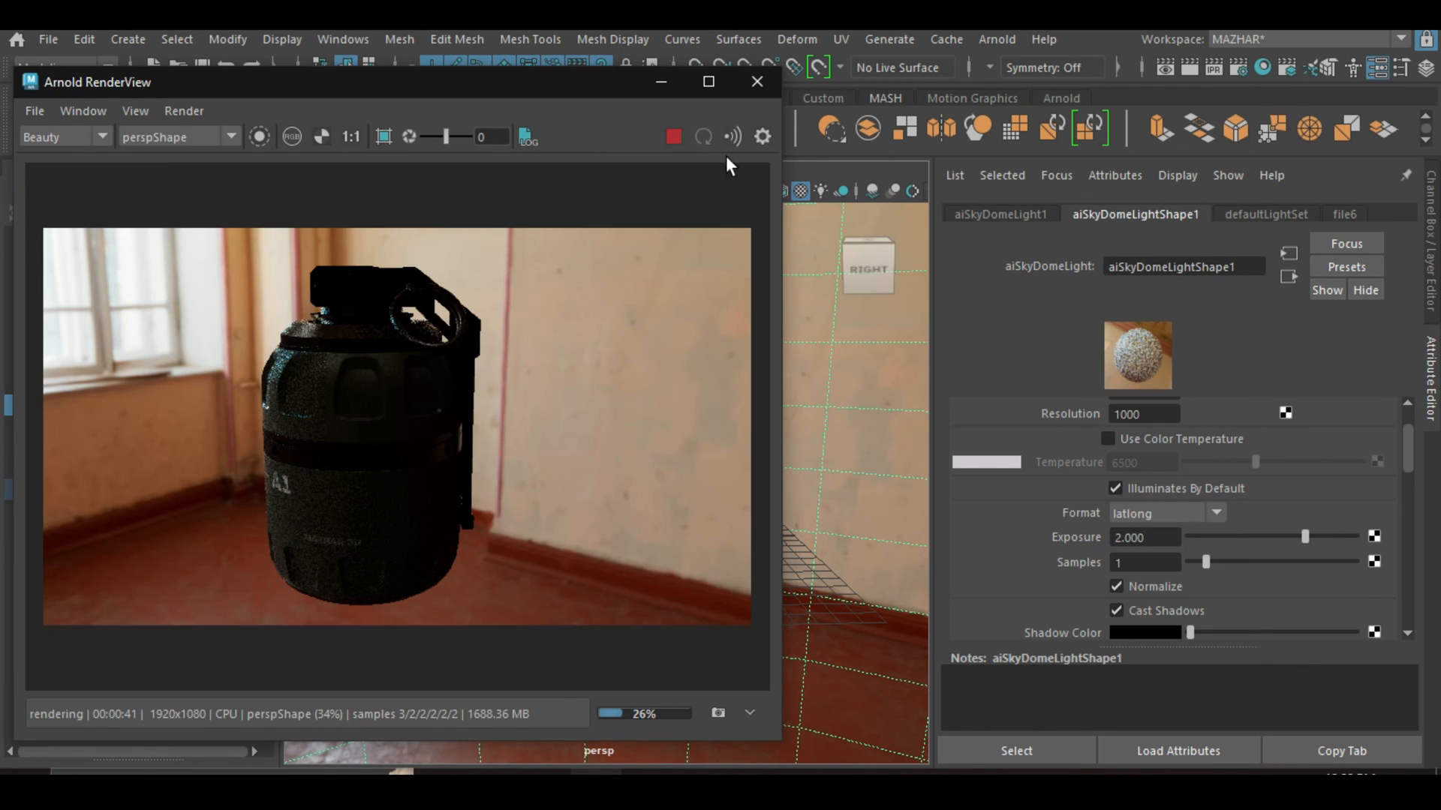
pyautogui.doubleClick(683, 132)
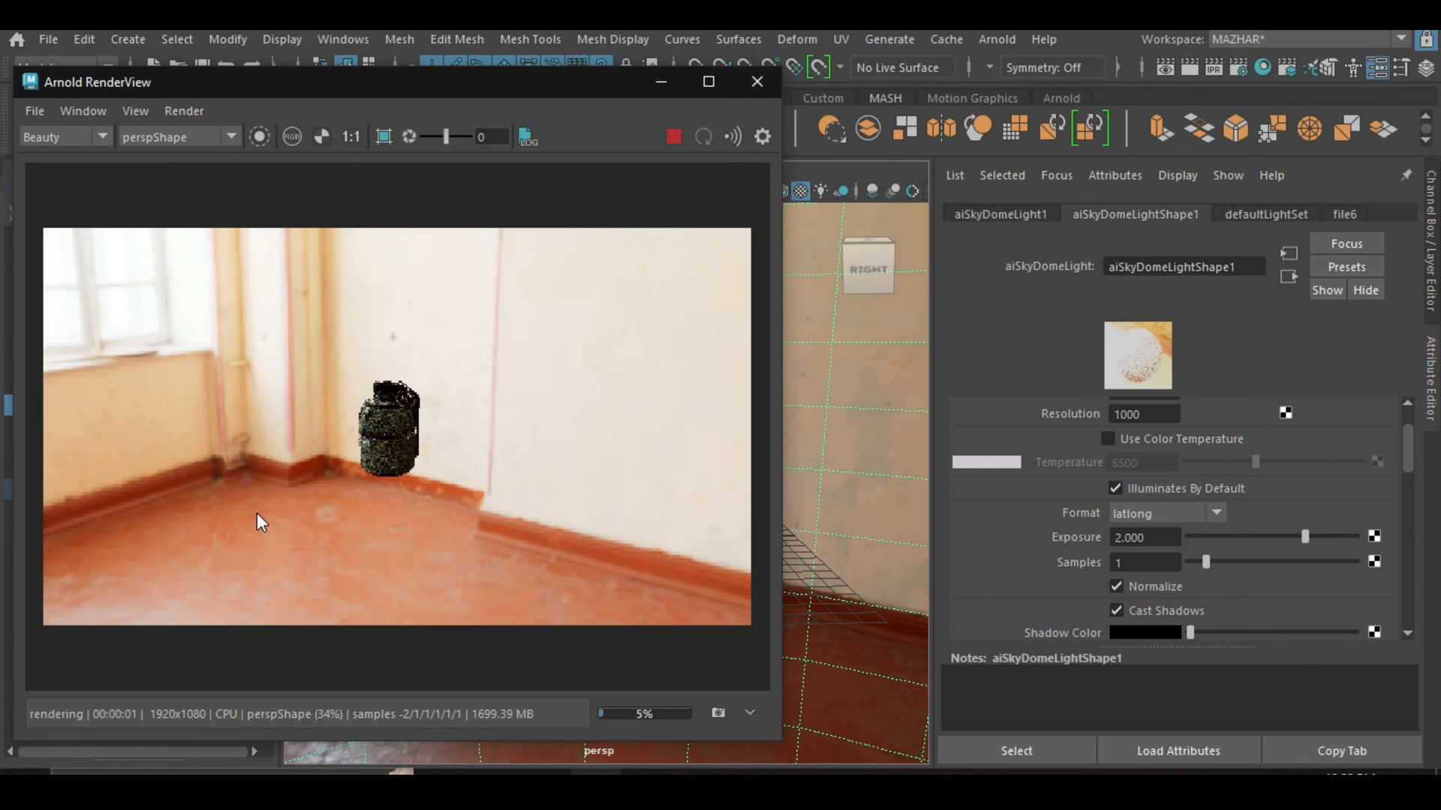
pyautogui.keyDown('alt'); pyautogui.scroll(7, 351, 466); pyautogui.keyUp('alt')
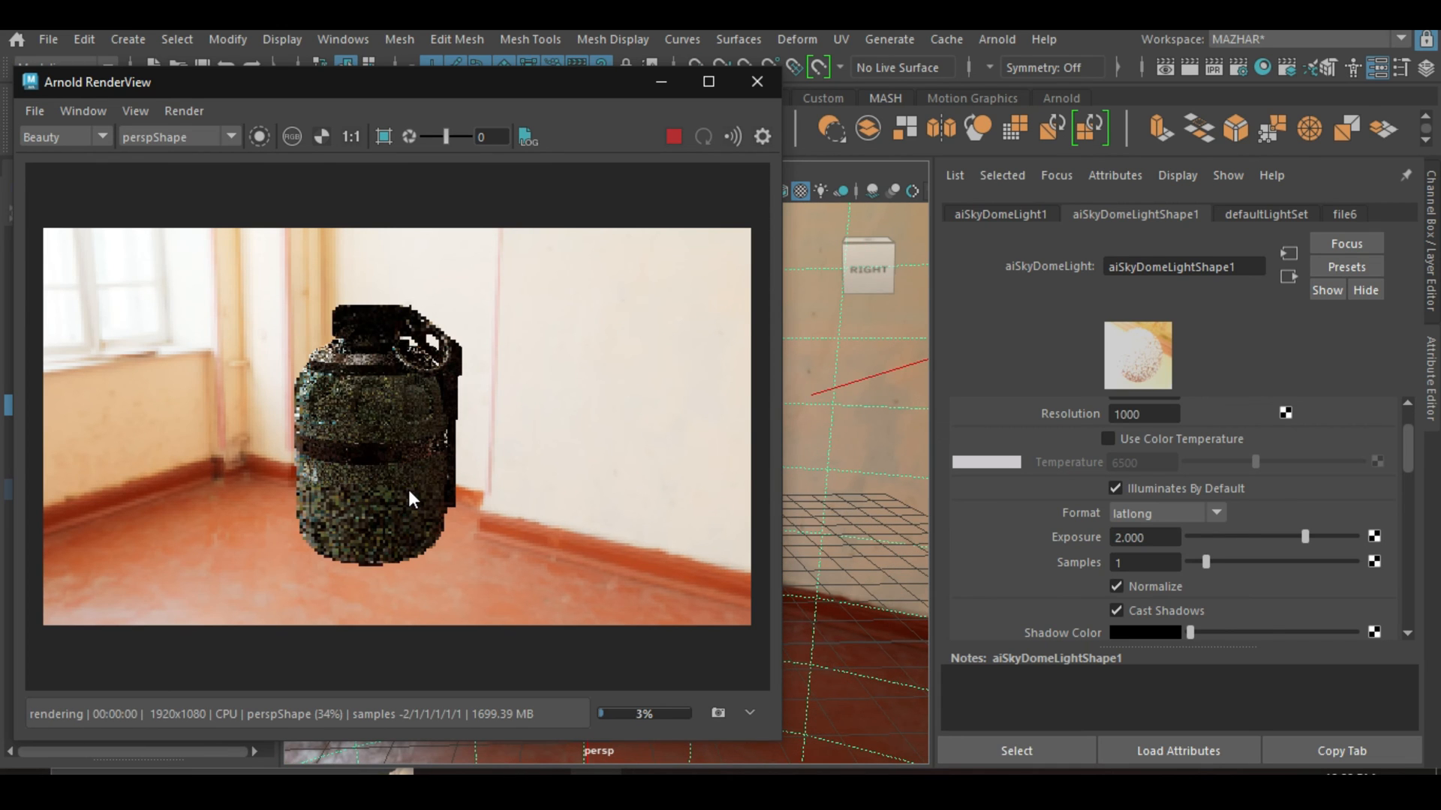
pyautogui.moveTo(408, 489)
pyautogui.keyDown('alt'); pyautogui.mouseDown()
pyautogui.moveTo(390, 498)
pyautogui.moveTo(431, 503)
pyautogui.moveTo(430, 484)
pyautogui.mouseUp(); pyautogui.keyUp('alt')
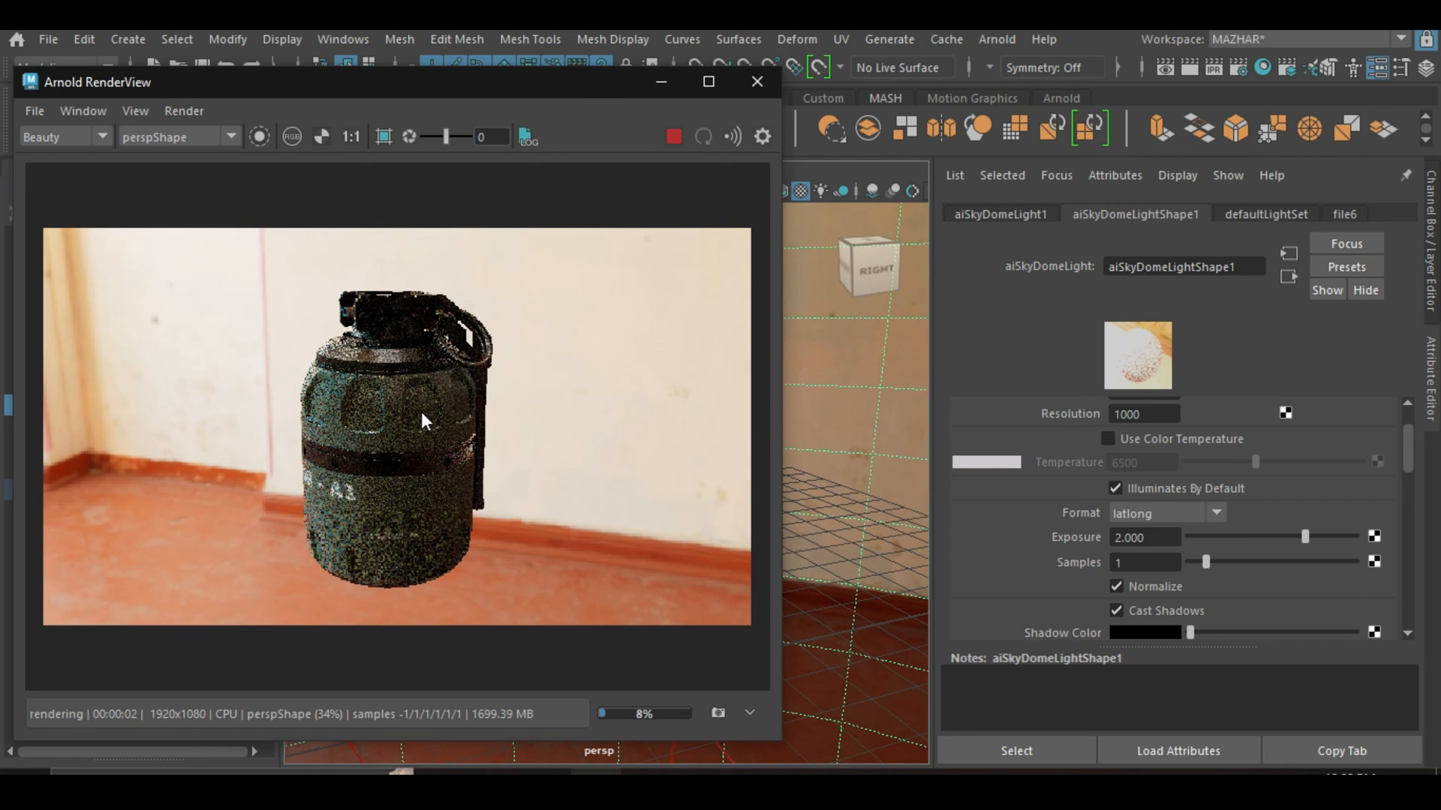
pyautogui.keyDown('alt'); pyautogui.moveTo(437, 432); pyautogui.dragTo(410, 436); pyautogui.keyUp('alt')
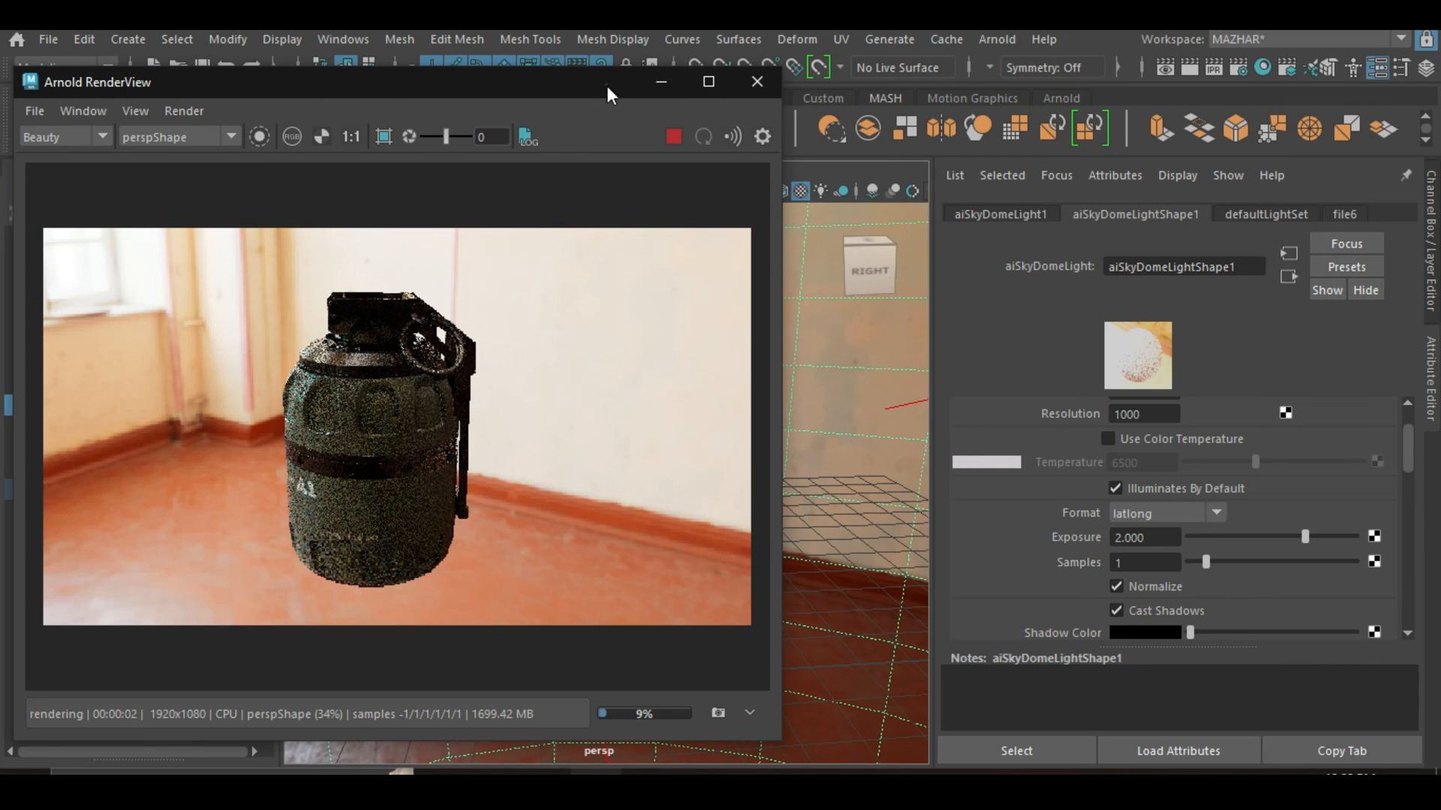
# Move the render window clear of the lights and rotate the second area light slightly around its vertical axis.
pyautogui.moveTo(607, 86); pyautogui.dragTo(492, 588)
pyautogui.scroll(-5, 585, 465)
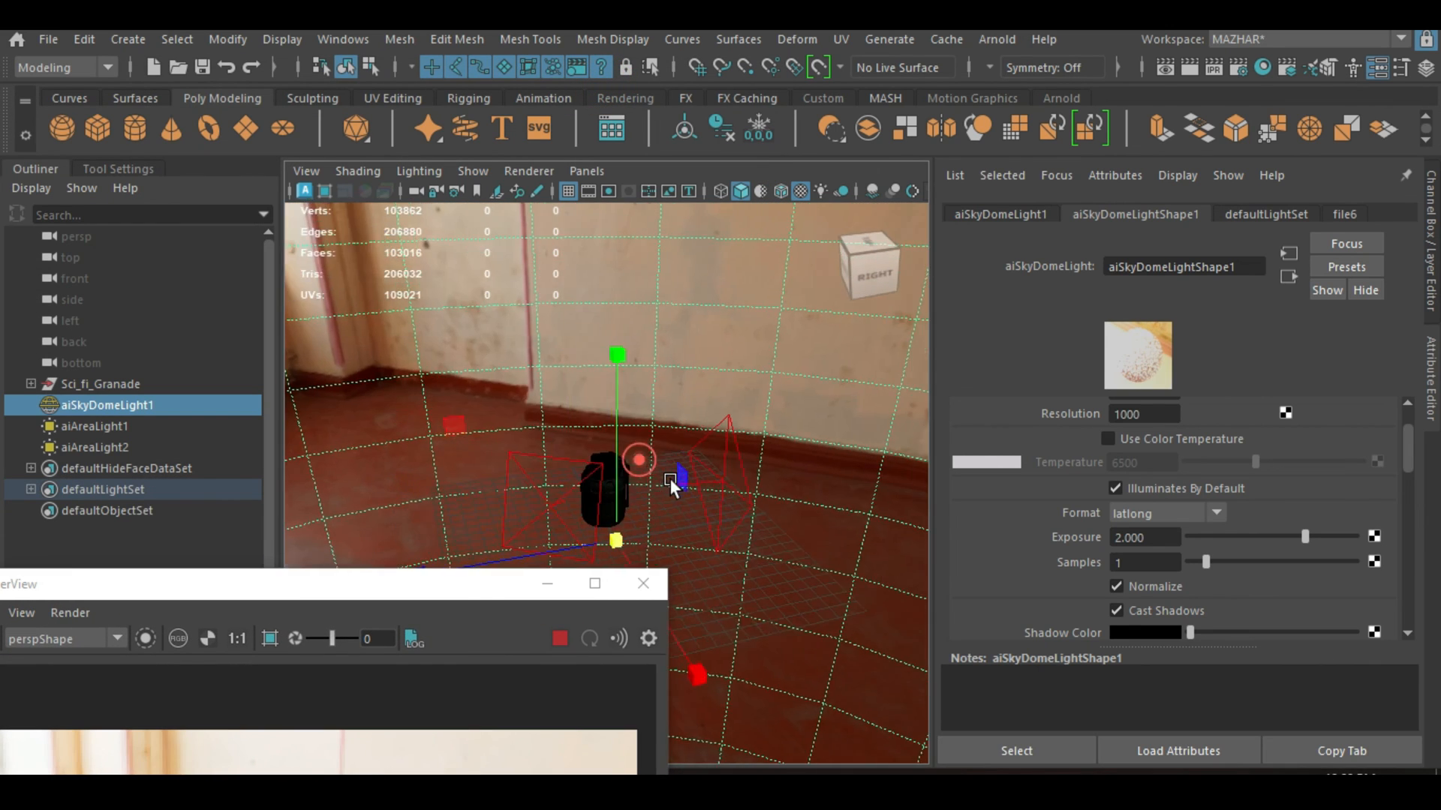
pyautogui.keyDown('alt'); pyautogui.moveTo(669, 479); pyautogui.dragTo(660, 425); pyautogui.keyUp('alt')
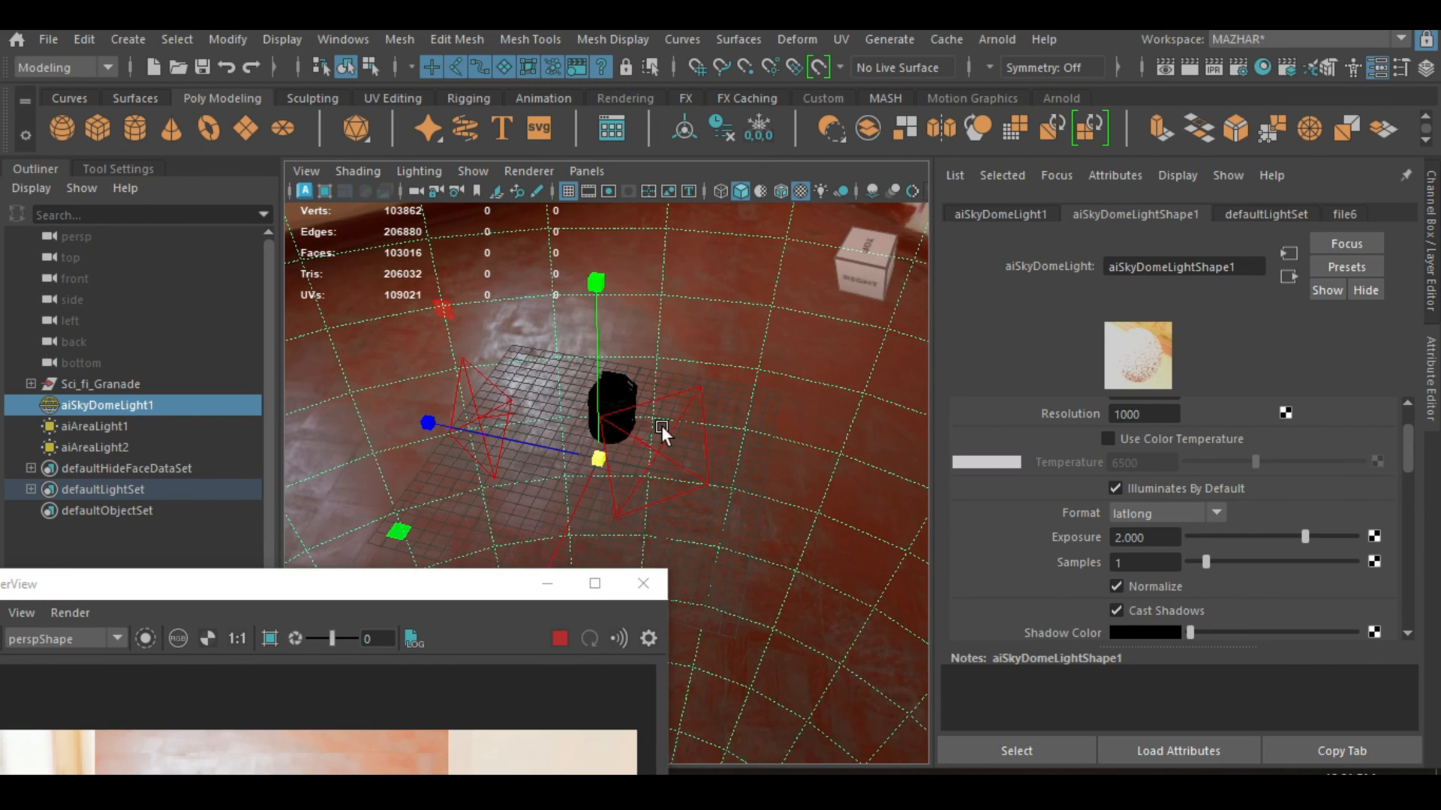
pyautogui.click(677, 462)
pyautogui.press('e')
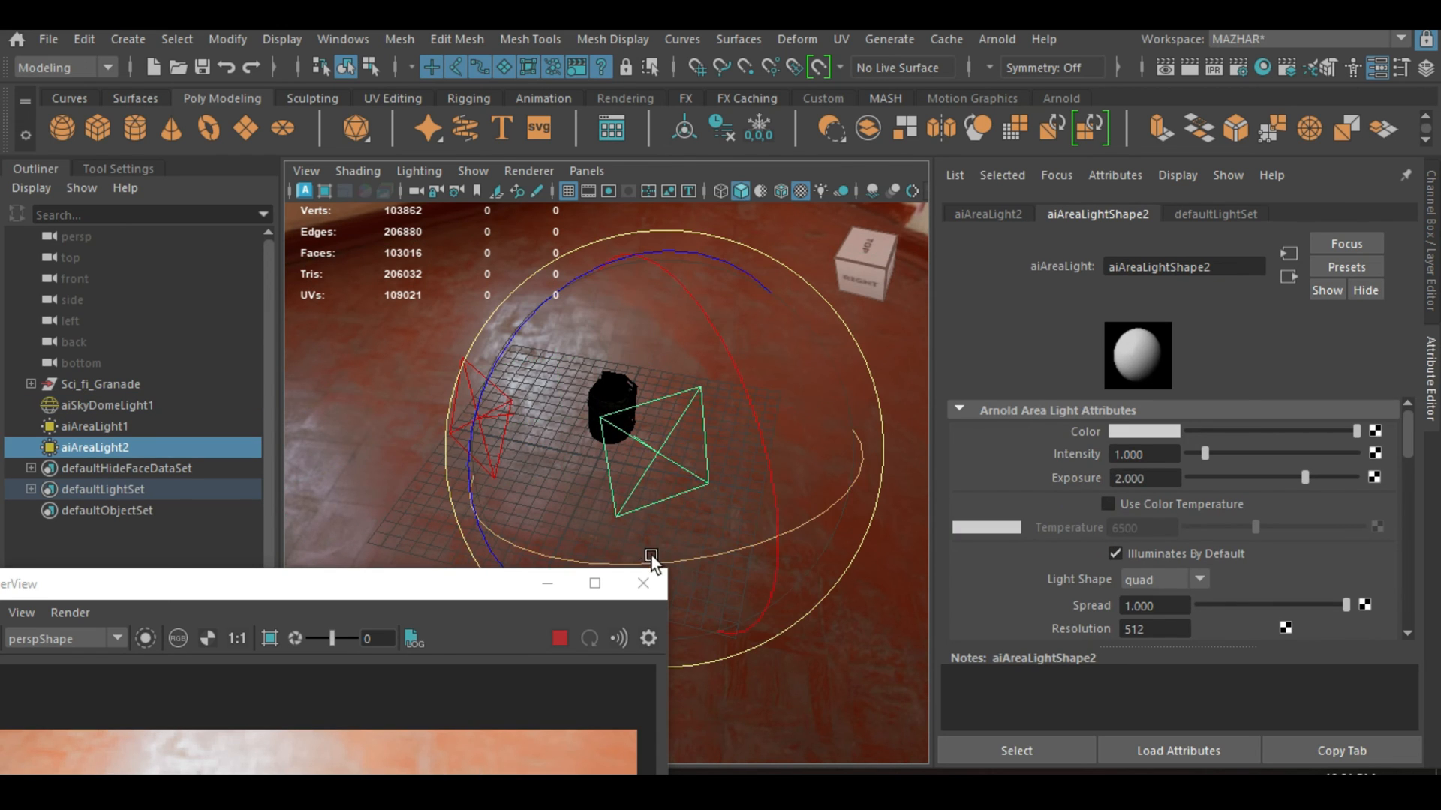
pyautogui.moveTo(651, 556); pyautogui.dragTo(705, 549)
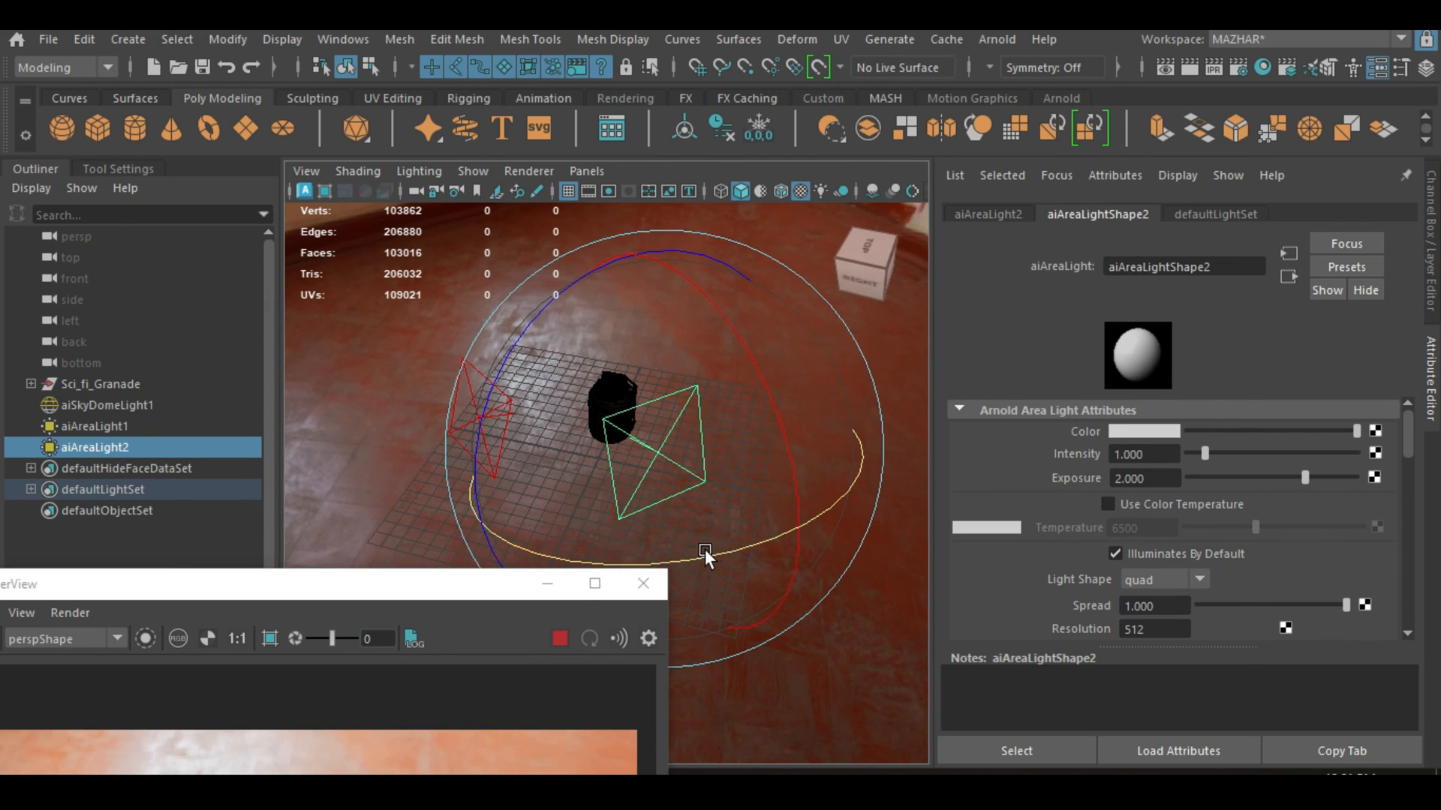
pyautogui.press('w')
pyautogui.moveTo(454, 592); pyautogui.dragTo(466, 589)
# Set the intensity of both area lights to 2 and bring the render window back into view.
pyautogui.click(1145, 455)
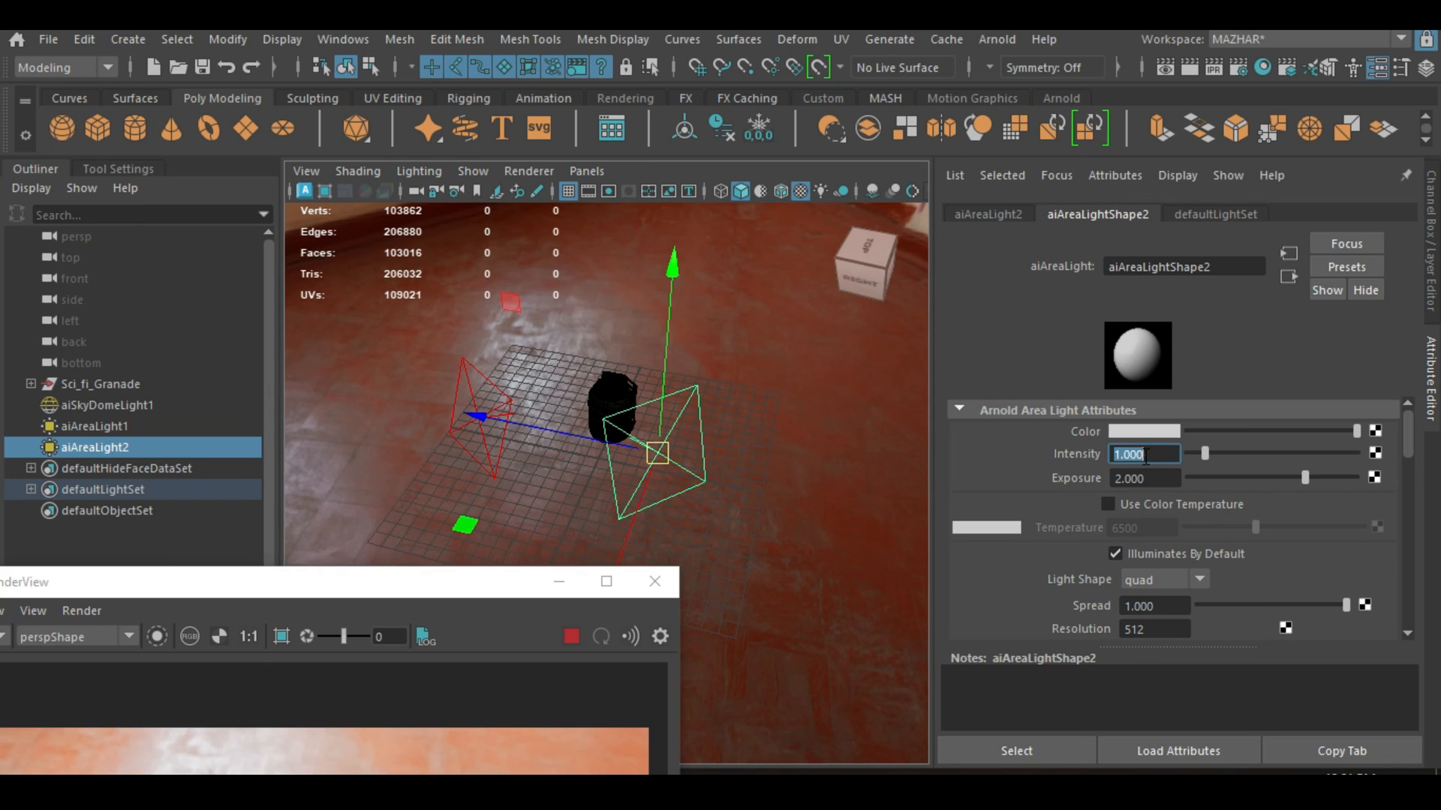
pyautogui.click(495, 394)
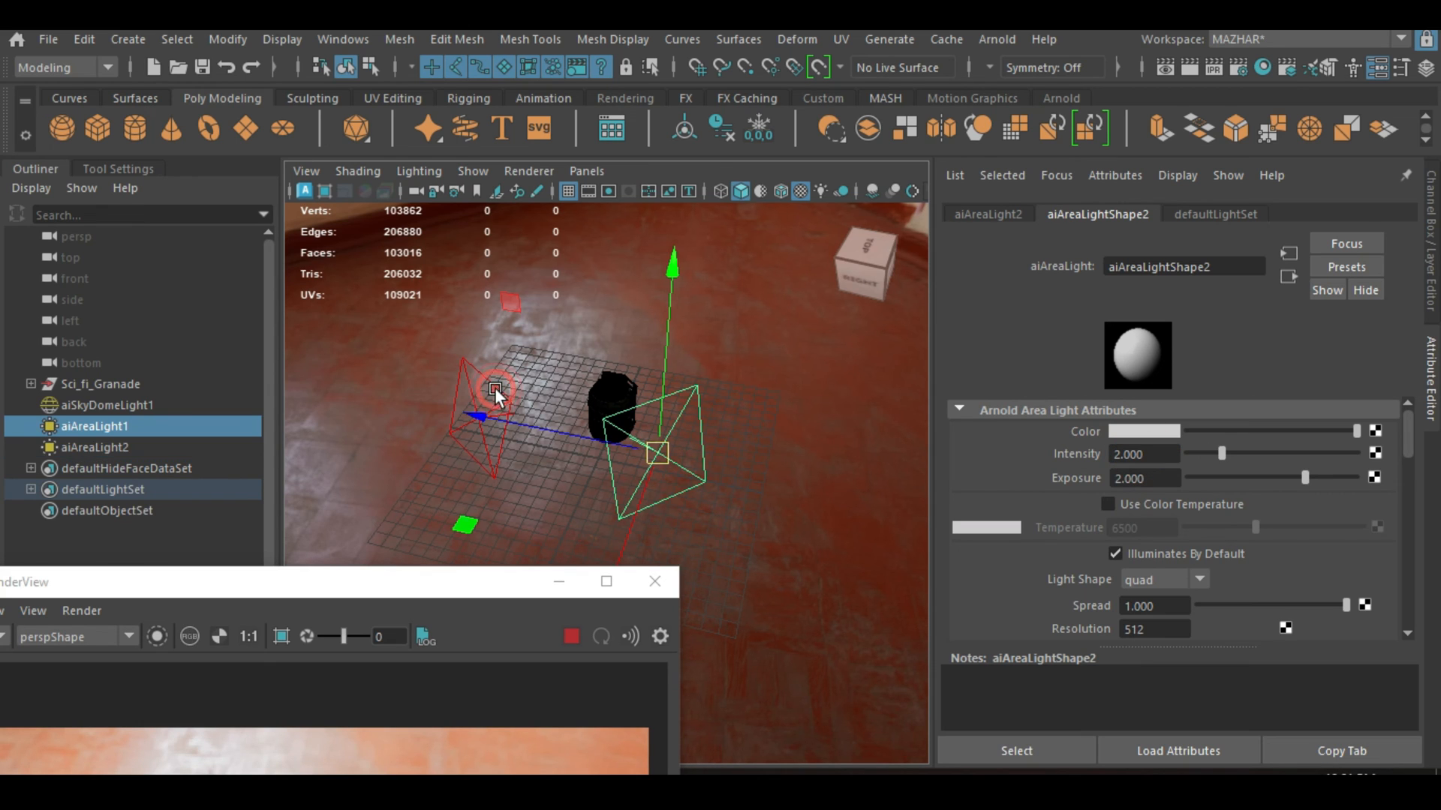
pyautogui.click(1146, 455)
pyautogui.write('2')
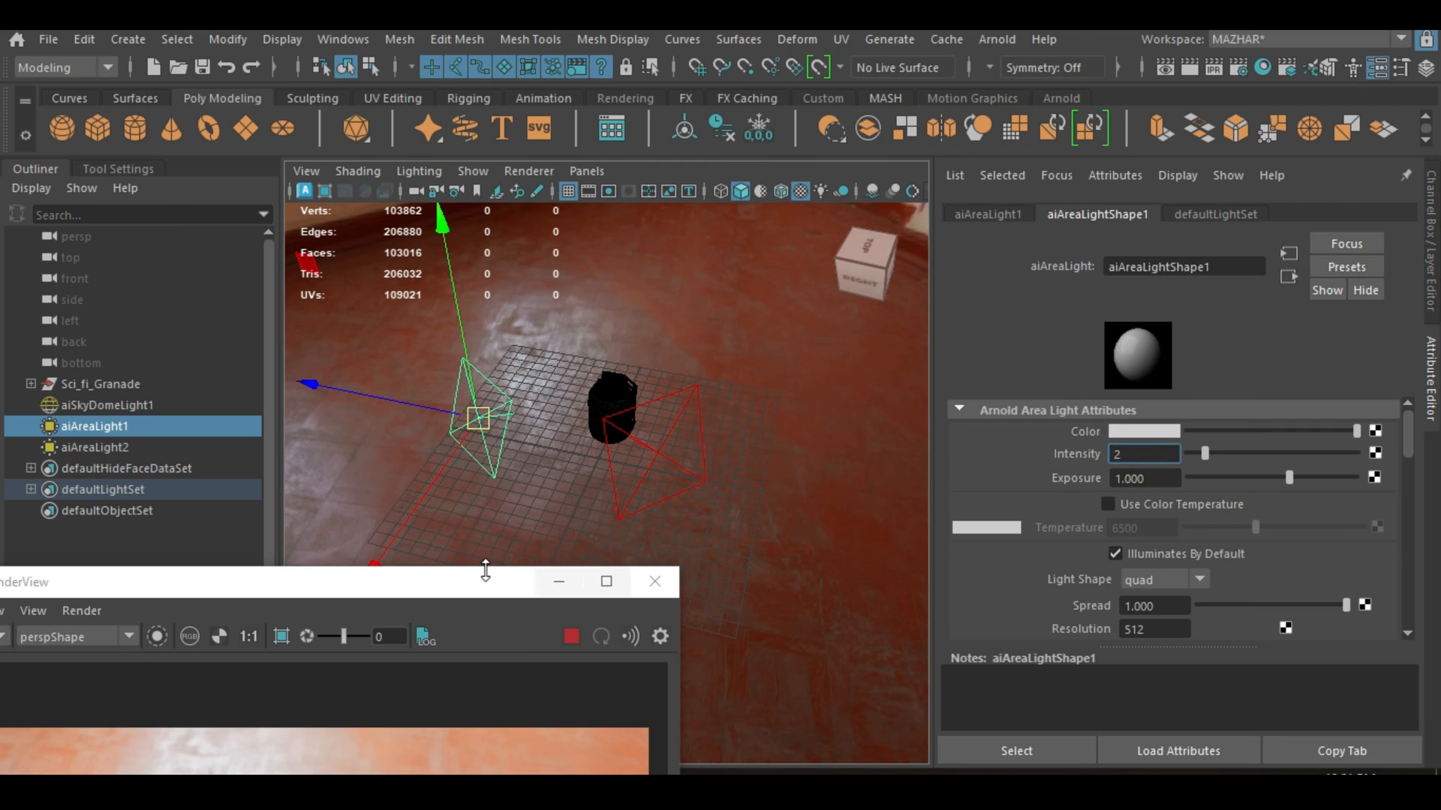
pyautogui.moveTo(481, 575); pyautogui.dragTo(673, 213)
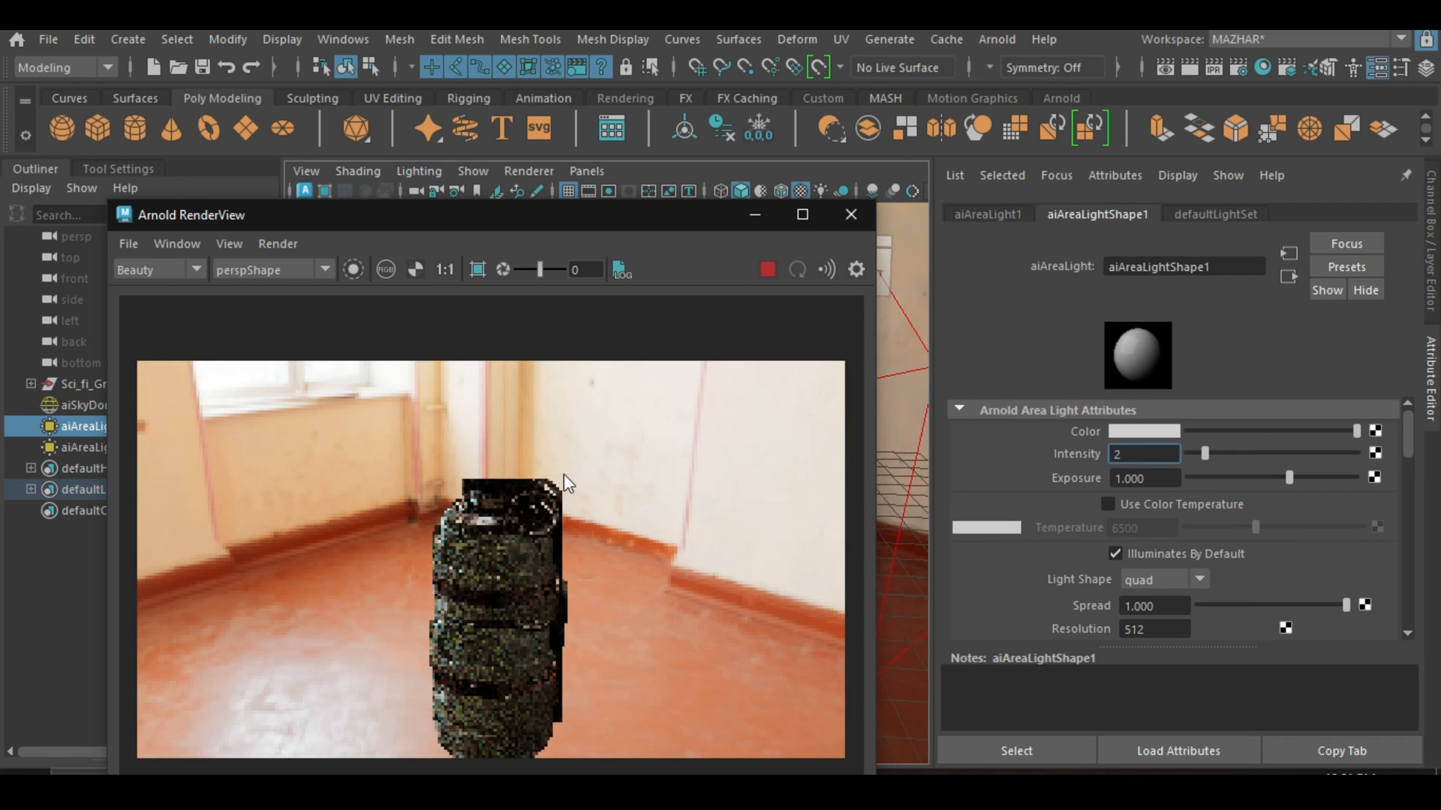
# Examine the grenade in the live Arnold render from several angles and distances, keeping the render window clear of the light settings.
pyautogui.keyDown('alt'); pyautogui.moveTo(556, 486); pyautogui.dragTo(548, 510, button='right'); pyautogui.keyUp('alt')
pyautogui.keyDown('alt'); pyautogui.moveTo(548, 510); pyautogui.dragTo(546, 629, button='middle'); pyautogui.keyUp('alt')
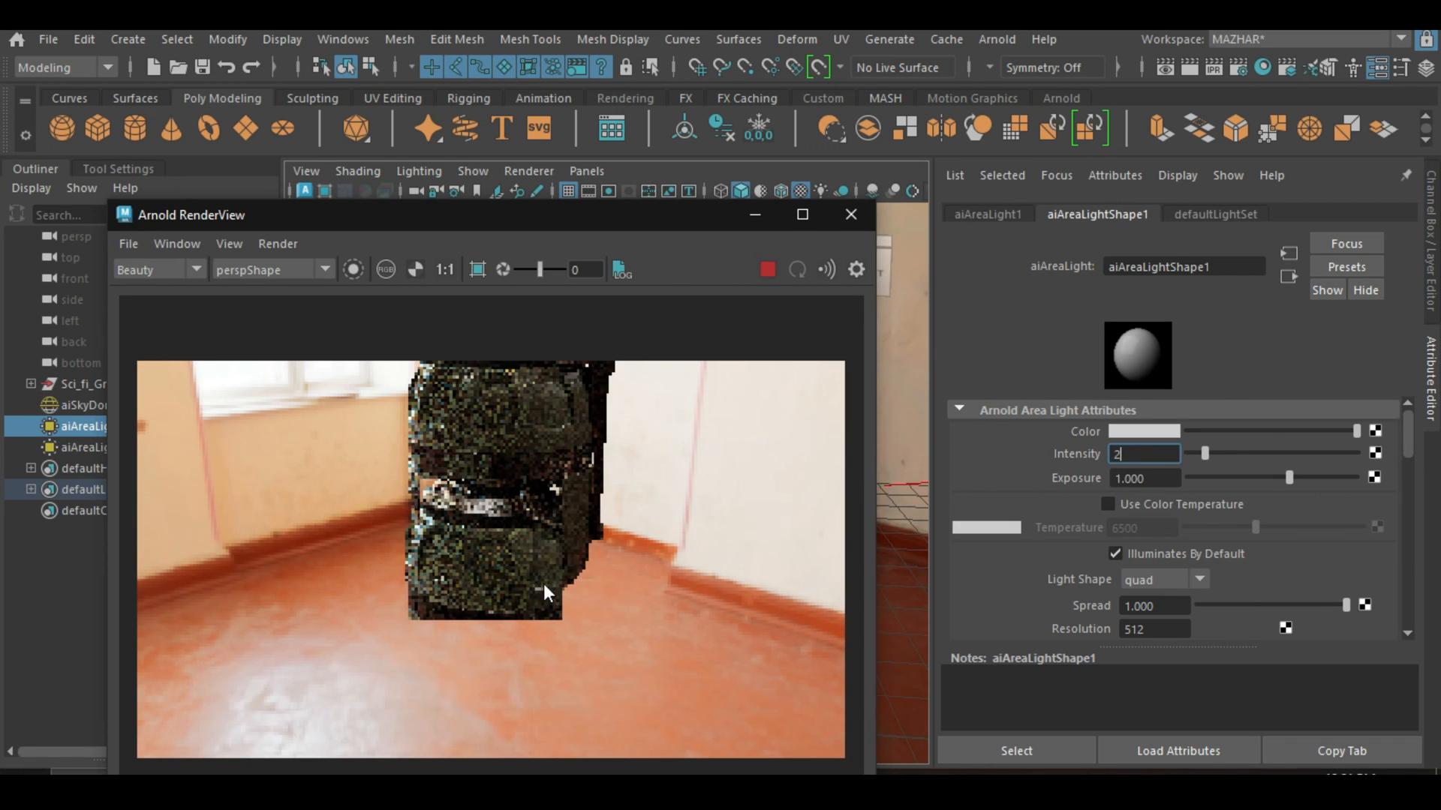
pyautogui.moveTo(551, 559)
pyautogui.keyDown('alt'); pyautogui.mouseDown()
pyautogui.moveTo(587, 533)
pyautogui.moveTo(562, 542)
pyautogui.mouseUp(); pyautogui.keyUp('alt')
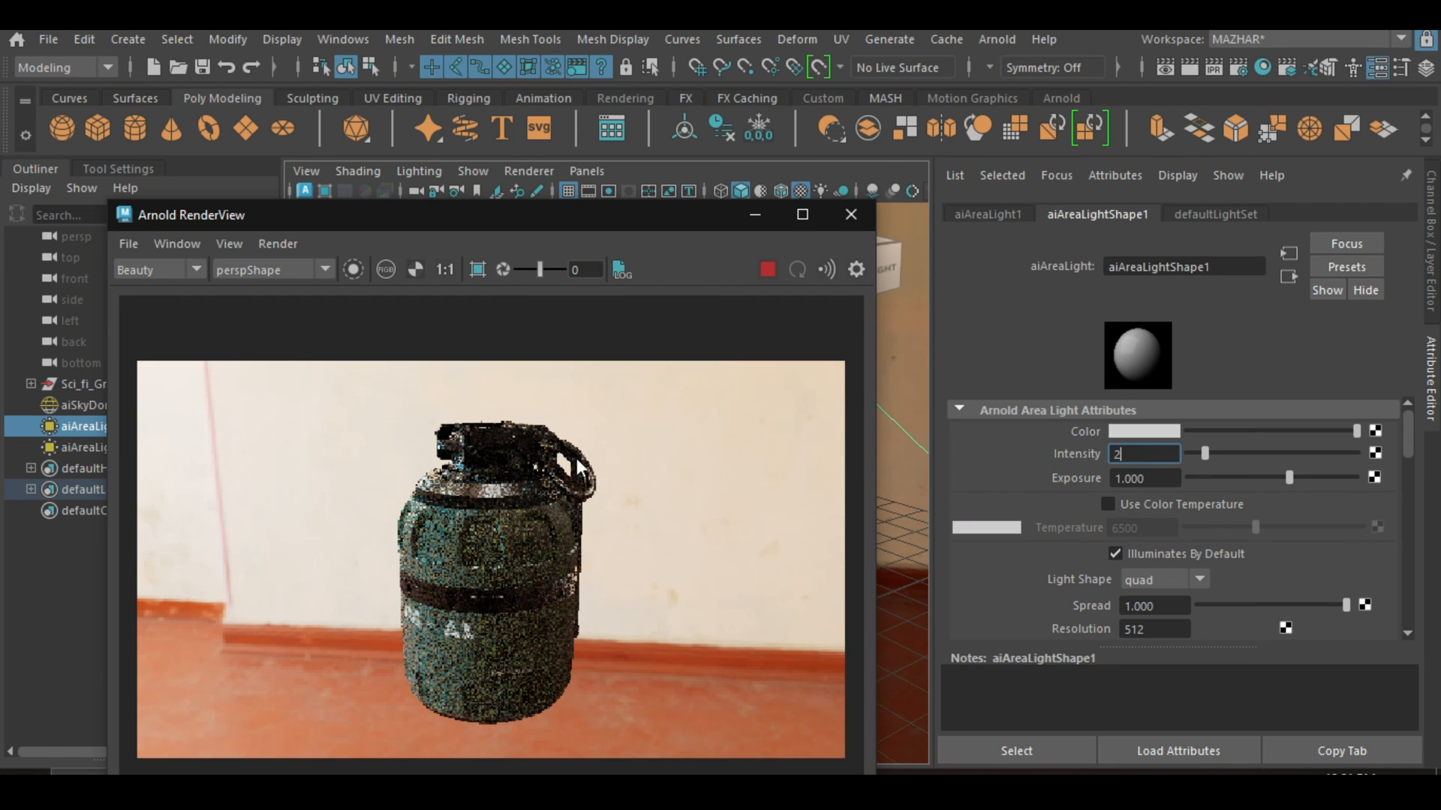
pyautogui.moveTo(587, 218); pyautogui.dragTo(605, 81)
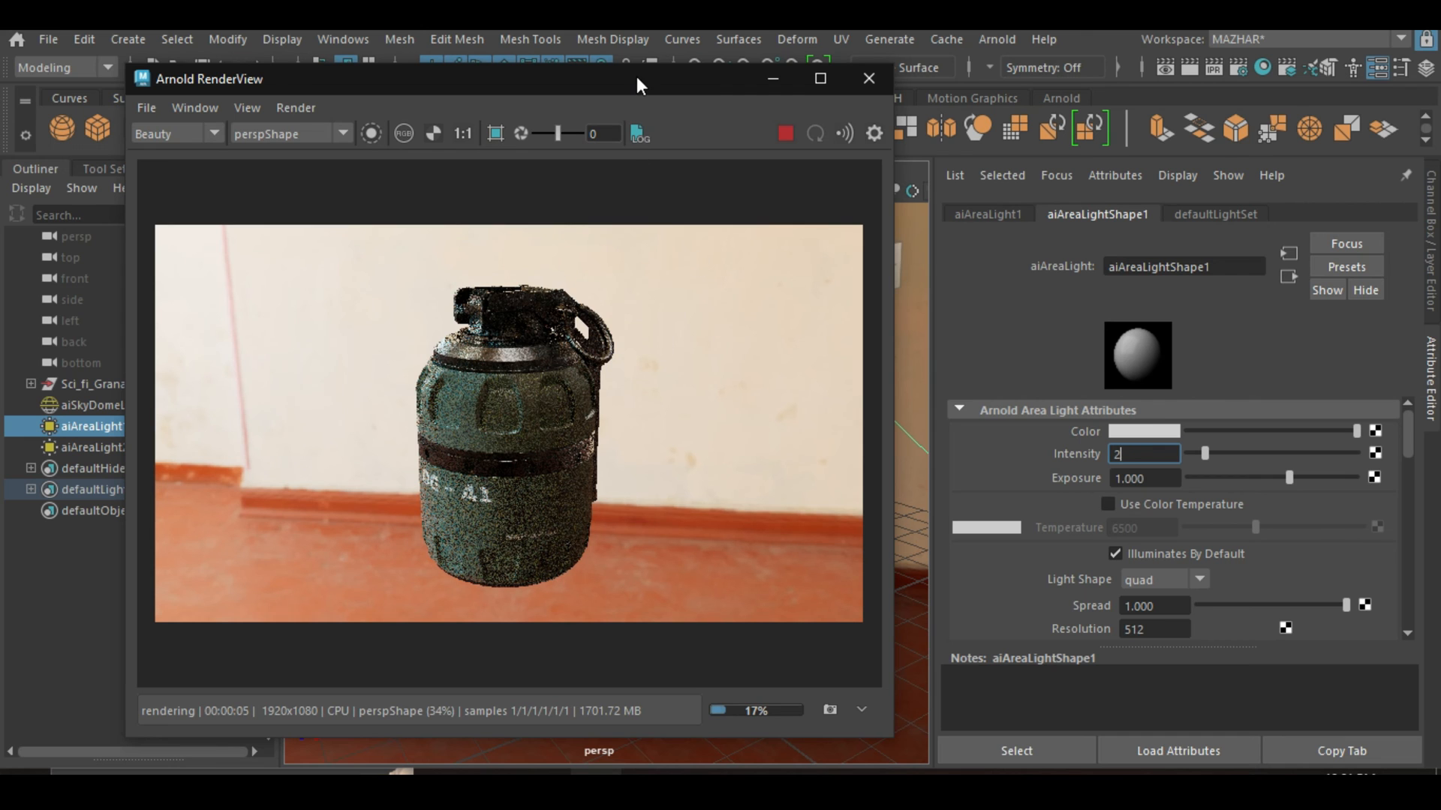
pyautogui.moveTo(636, 76); pyautogui.dragTo(515, 74)
pyautogui.keyDown('alt'); pyautogui.scroll(-3, 505, 394); pyautogui.keyUp('alt')
pyautogui.keyDown('alt'); pyautogui.moveTo(500, 393); pyautogui.dragTo(494, 258); pyautogui.keyUp('alt')
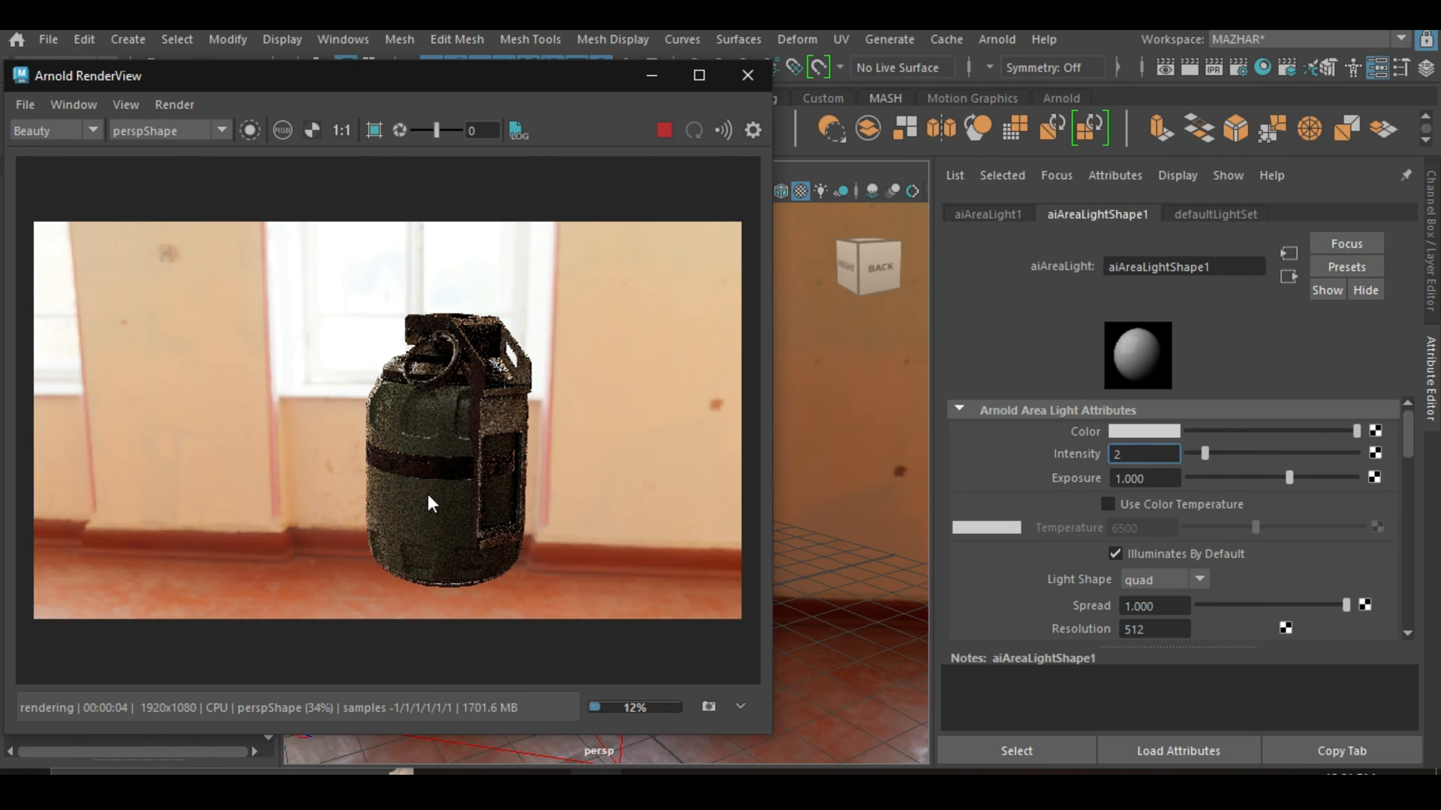
pyautogui.keyDown('alt'); pyautogui.moveTo(426, 490); pyautogui.dragTo(506, 525); pyautogui.keyUp('alt')
pyautogui.keyDown('alt'); pyautogui.moveTo(546, 533); pyautogui.dragTo(529, 506); pyautogui.keyUp('alt')
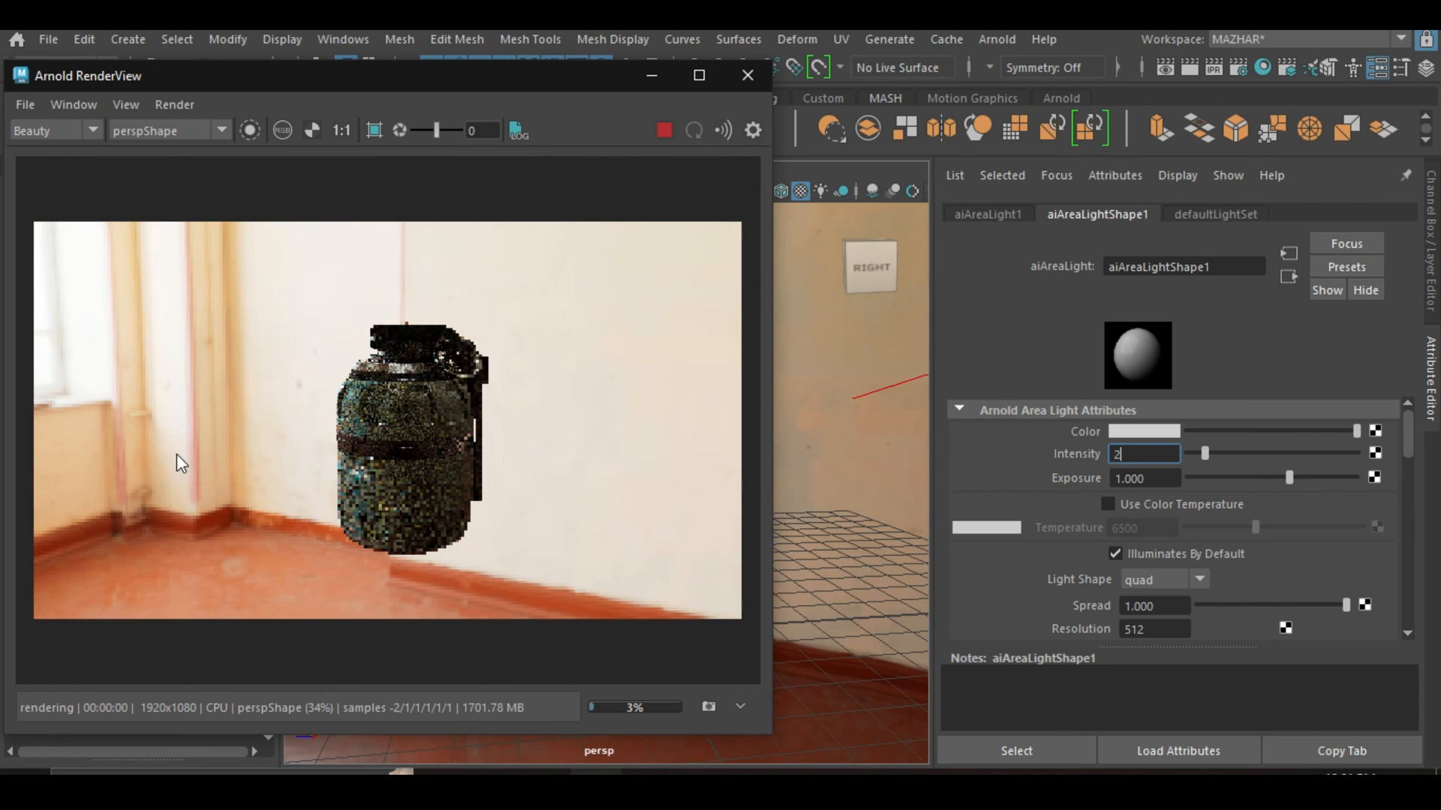
# Rotate the skydome light around its vertical axis until the room corner and corridor sit behind the grenade, keeping the render in view.
pyautogui.click(880, 486)
pyautogui.moveTo(516, 85); pyautogui.dragTo(285, 59)
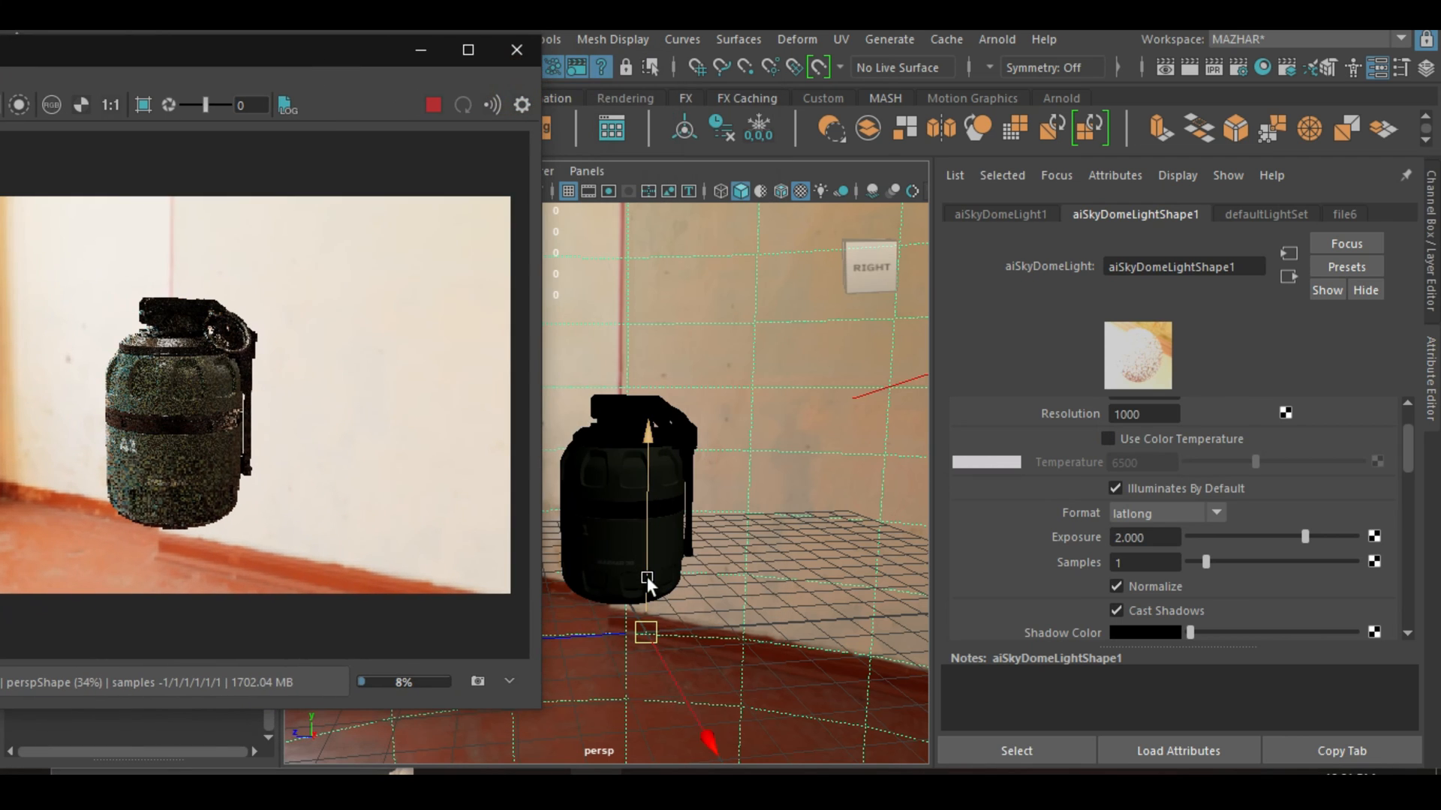
pyautogui.press('e')
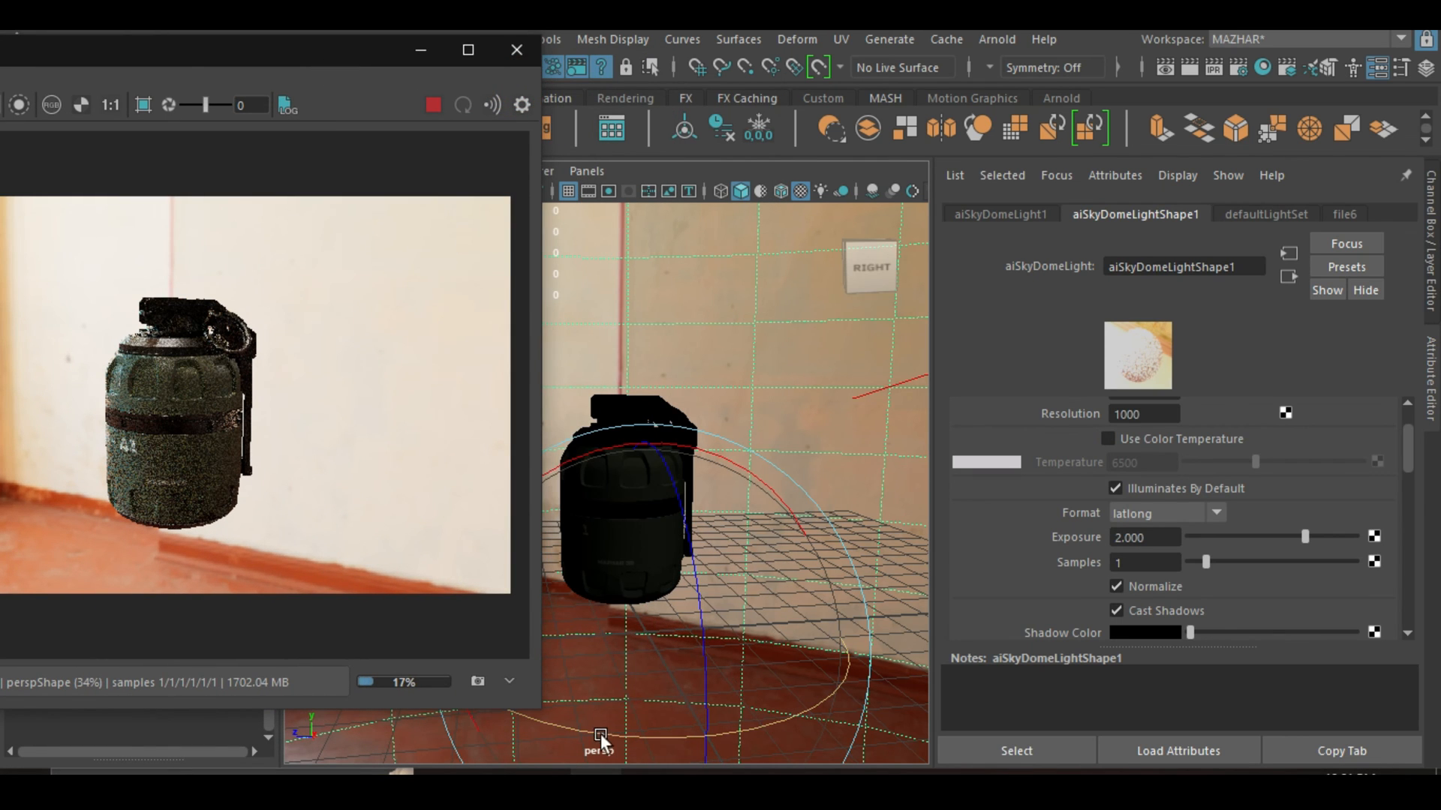
pyautogui.moveTo(593, 734); pyautogui.dragTo(752, 714)
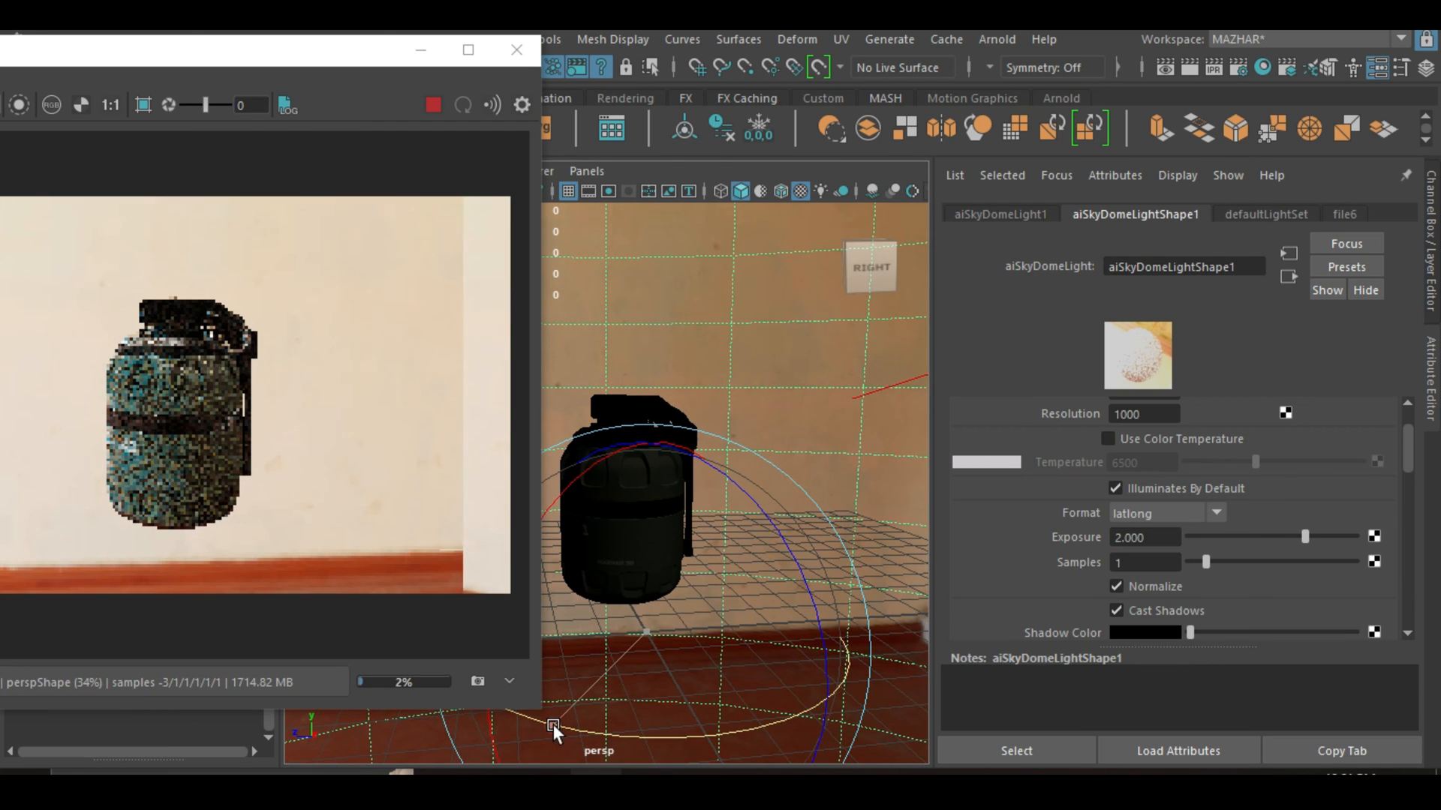
pyautogui.moveTo(553, 724)
pyautogui.mouseDown()
pyautogui.moveTo(620, 733)
pyautogui.moveTo(798, 708)
pyautogui.moveTo(700, 741)
pyautogui.moveTo(832, 706)
pyautogui.moveTo(779, 701)
pyautogui.mouseUp()
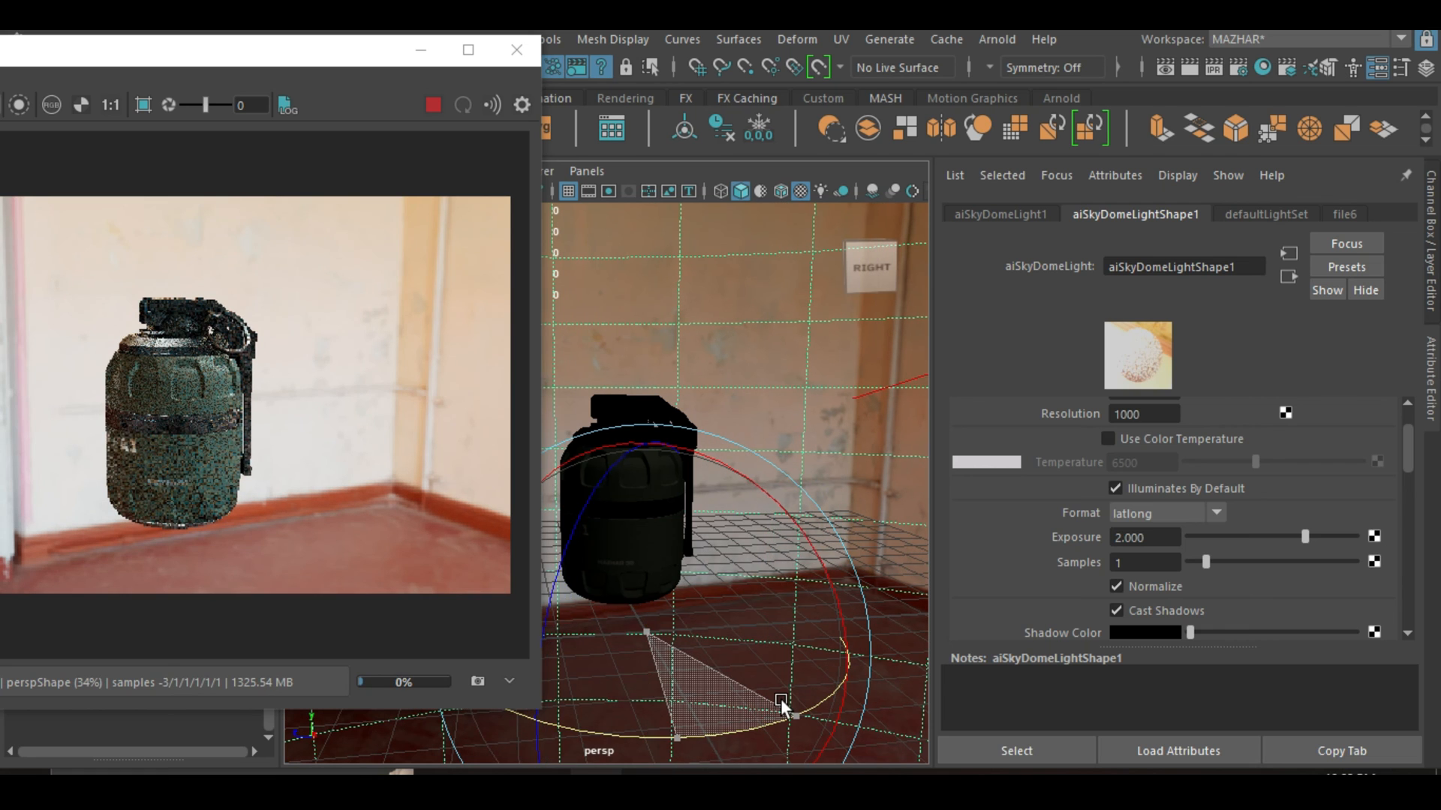
pyautogui.moveTo(354, 47); pyautogui.dragTo(712, 18)
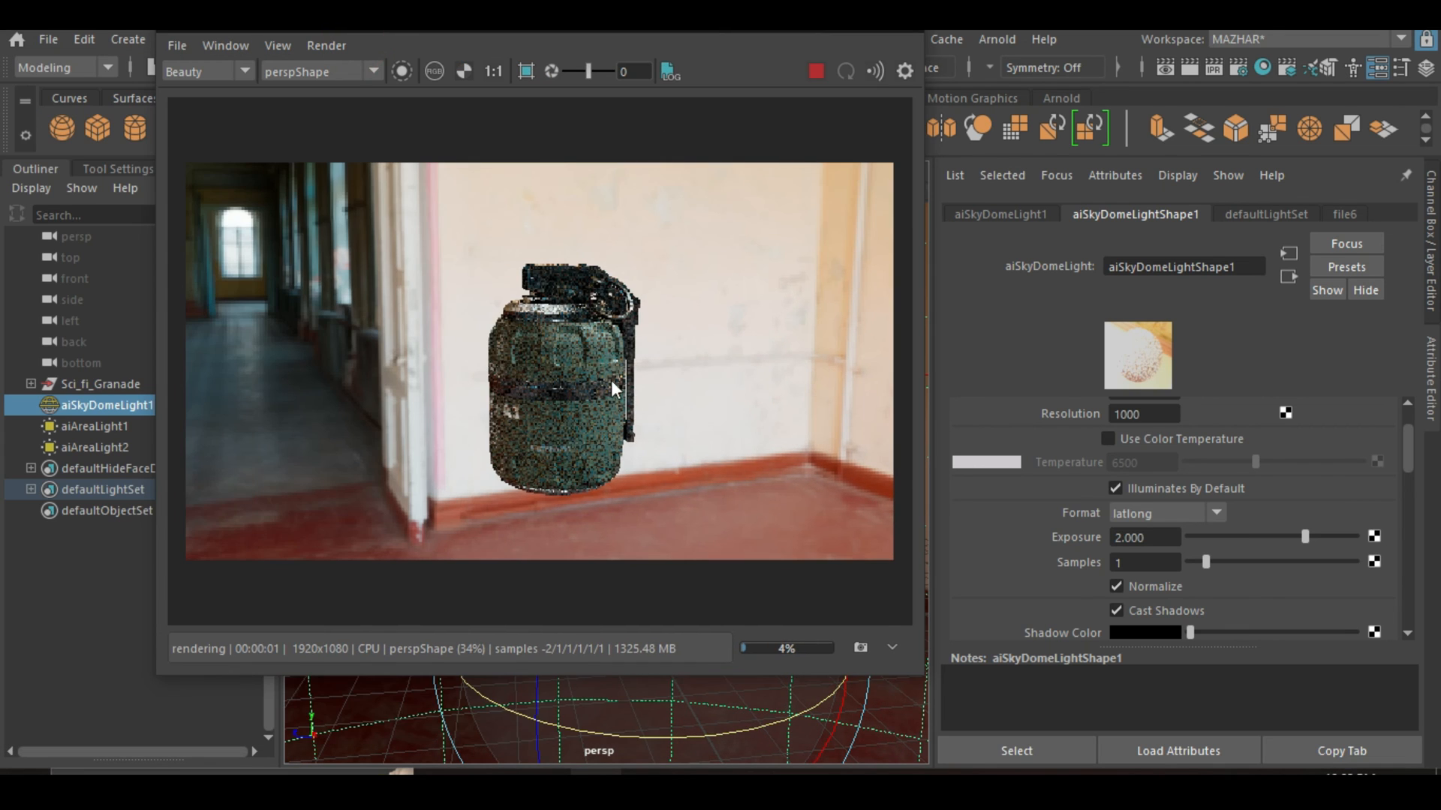
# Restrict the Arnold render to a crop region around the grenade's lever and cap.
pyautogui.keyDown('alt'); pyautogui.scroll(3, 613, 318); pyautogui.keyUp('alt')
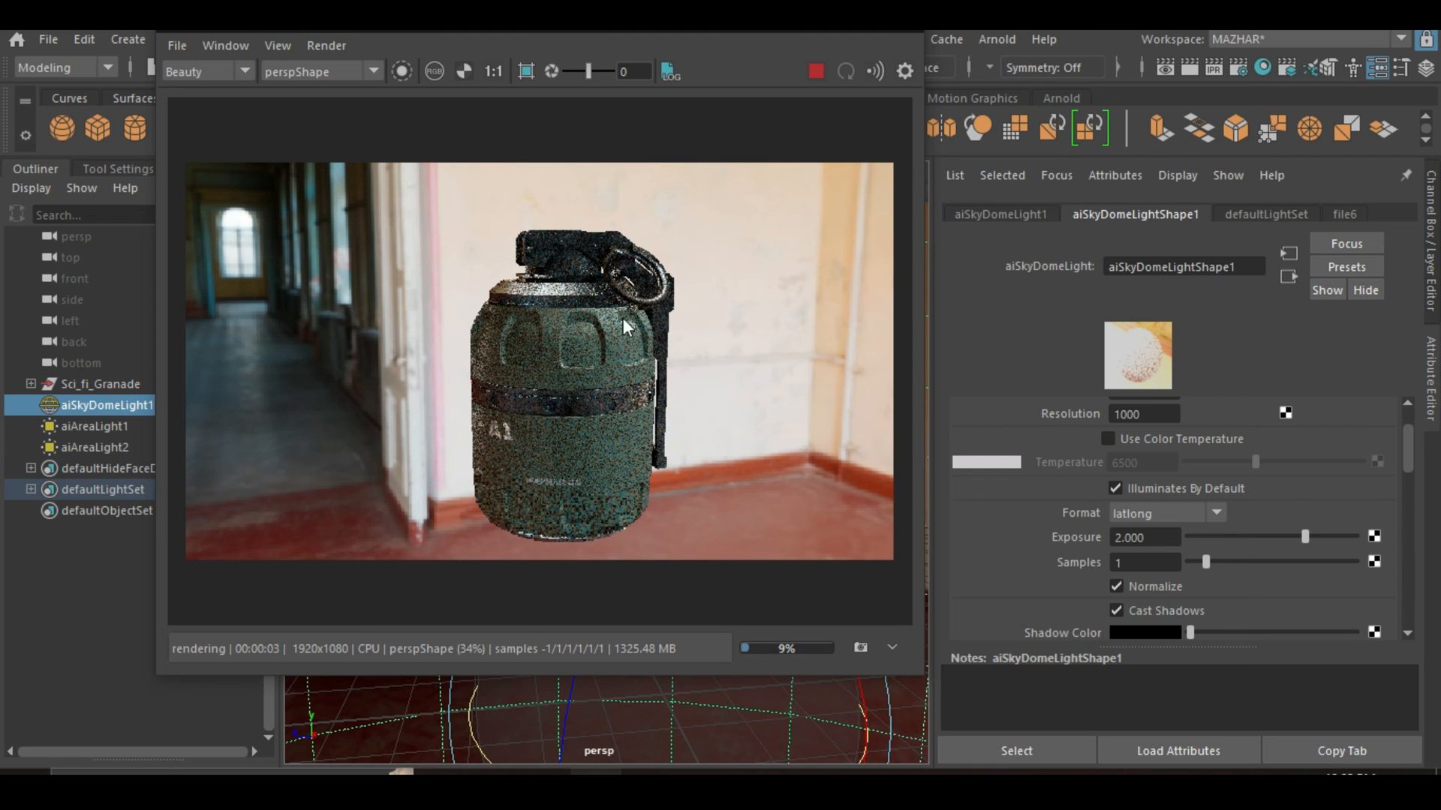
pyautogui.keyDown('alt'); pyautogui.scroll(3, 610, 241); pyautogui.keyUp('alt')
pyautogui.keyDown('alt'); pyautogui.moveTo(610, 286); pyautogui.dragTo(588, 421); pyautogui.keyUp('alt')
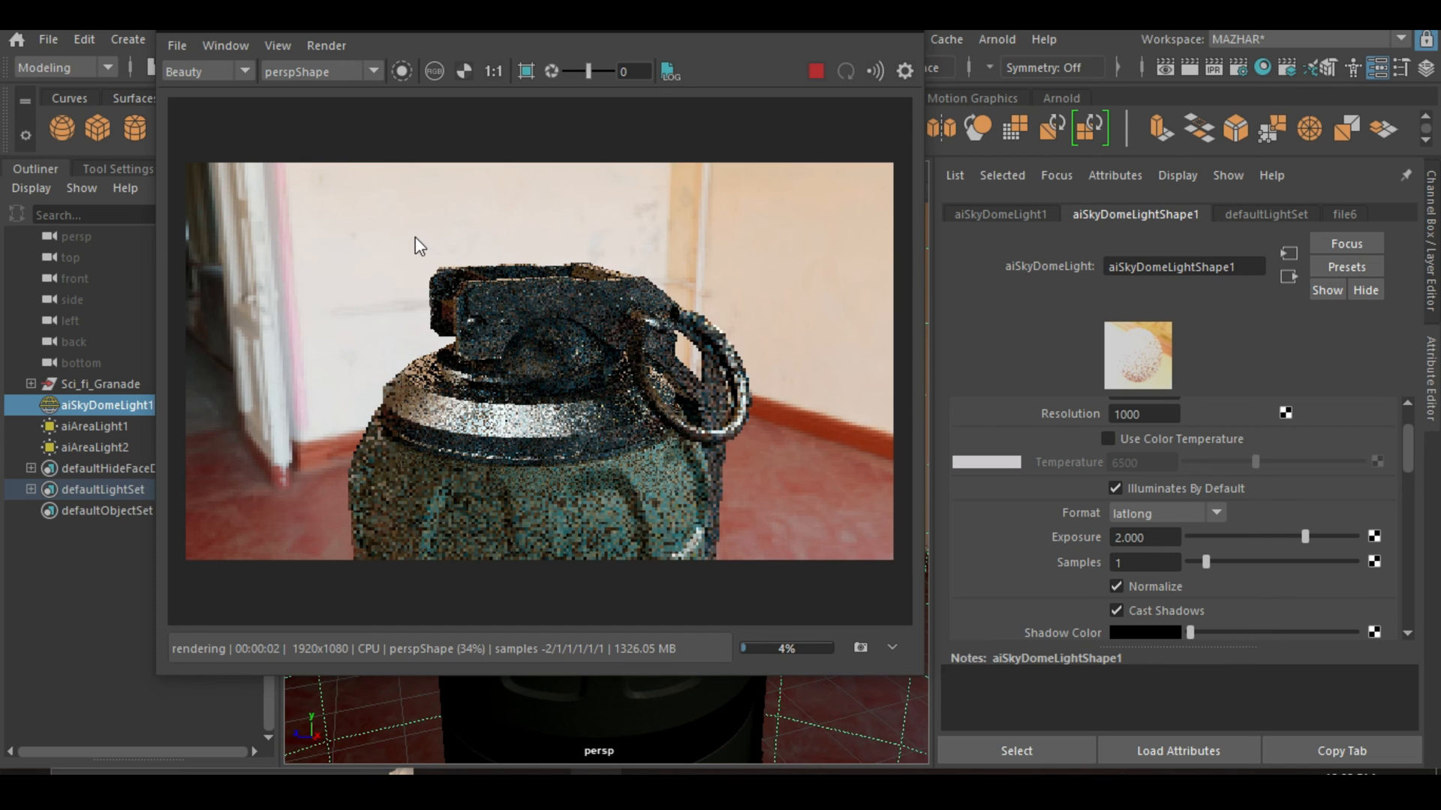
pyautogui.moveTo(424, 246); pyautogui.dragTo(643, 405)
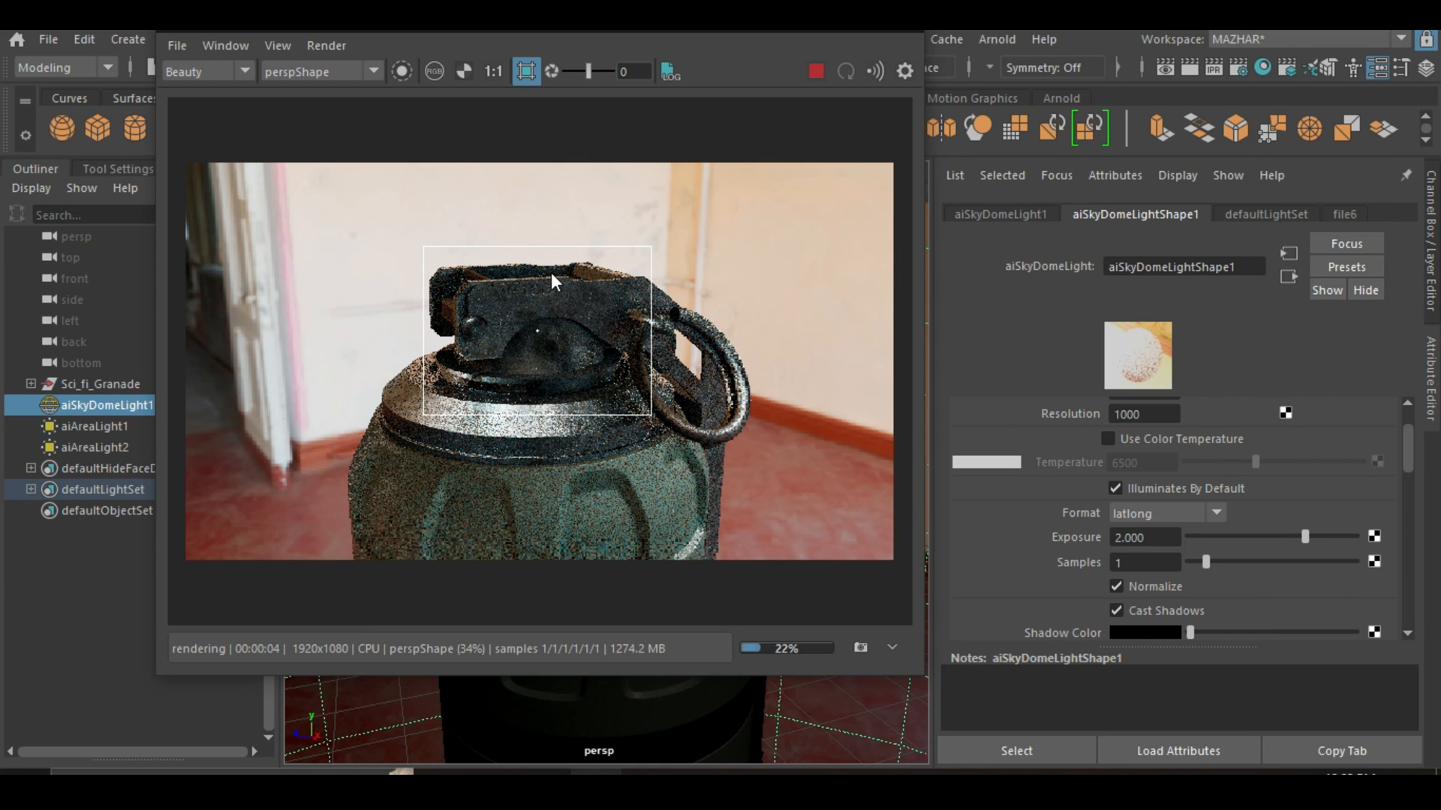
# Maximize the render window and inspect the engraved lettering on the grenade's lever up close inside the crop region.
pyautogui.keyDown('alt'); pyautogui.scroll(2, 554, 272); pyautogui.keyUp('alt')
pyautogui.keyDown('alt'); pyautogui.scroll(3, 554, 272); pyautogui.keyUp('alt')
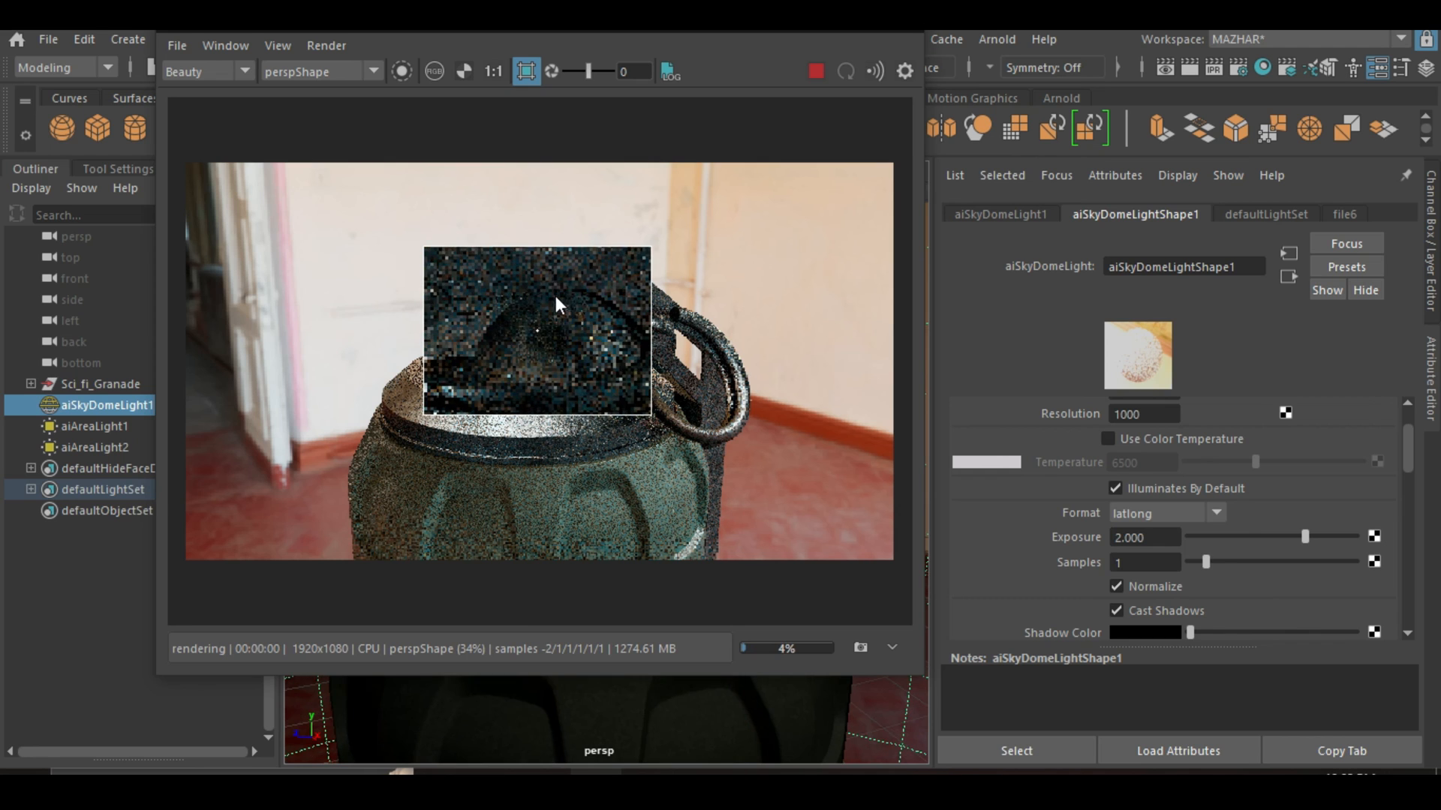
pyautogui.click(555, 295)
pyautogui.keyDown('alt'); pyautogui.moveTo(539, 318); pyautogui.dragTo(566, 381, button='middle'); pyautogui.keyUp('alt')
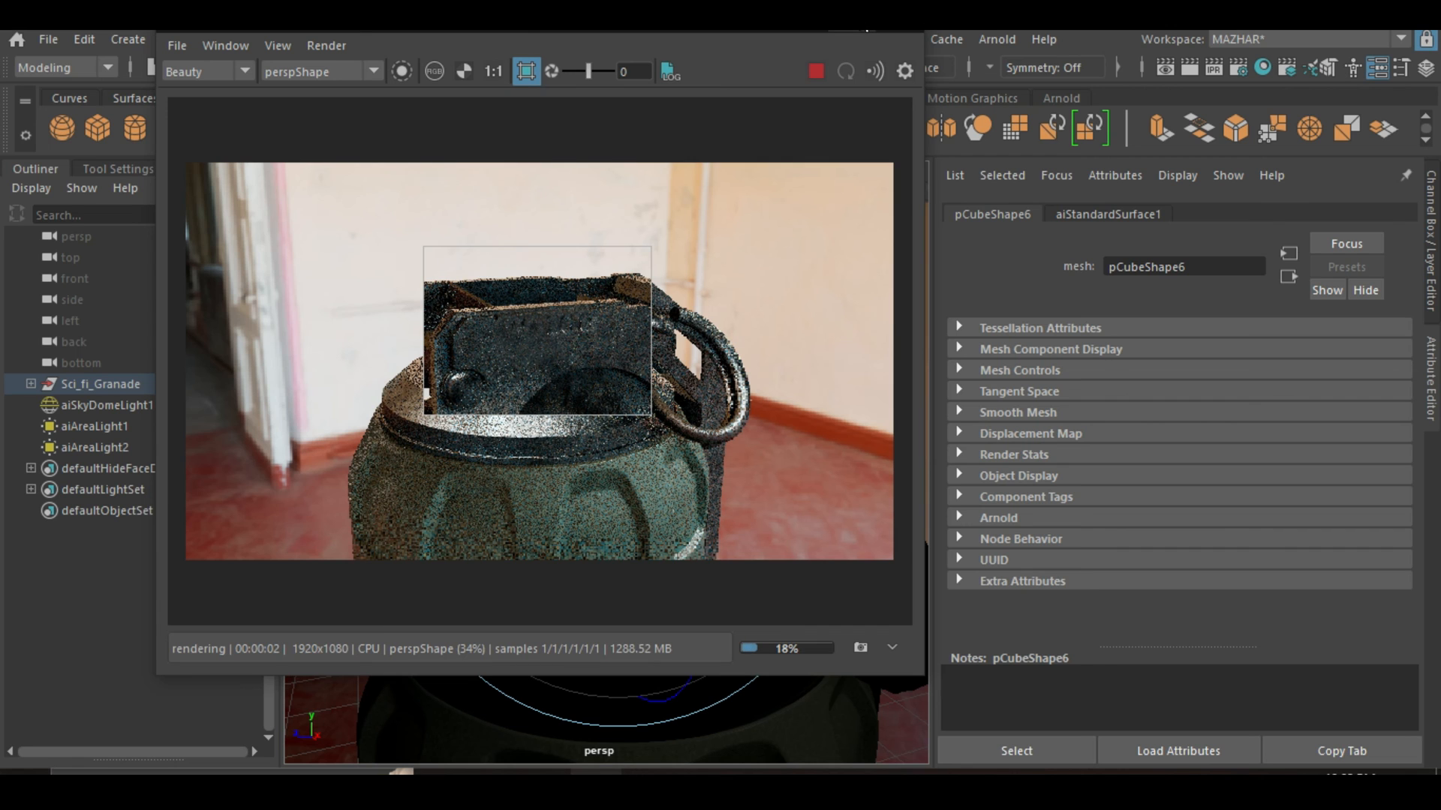
pyautogui.click(860, 13)
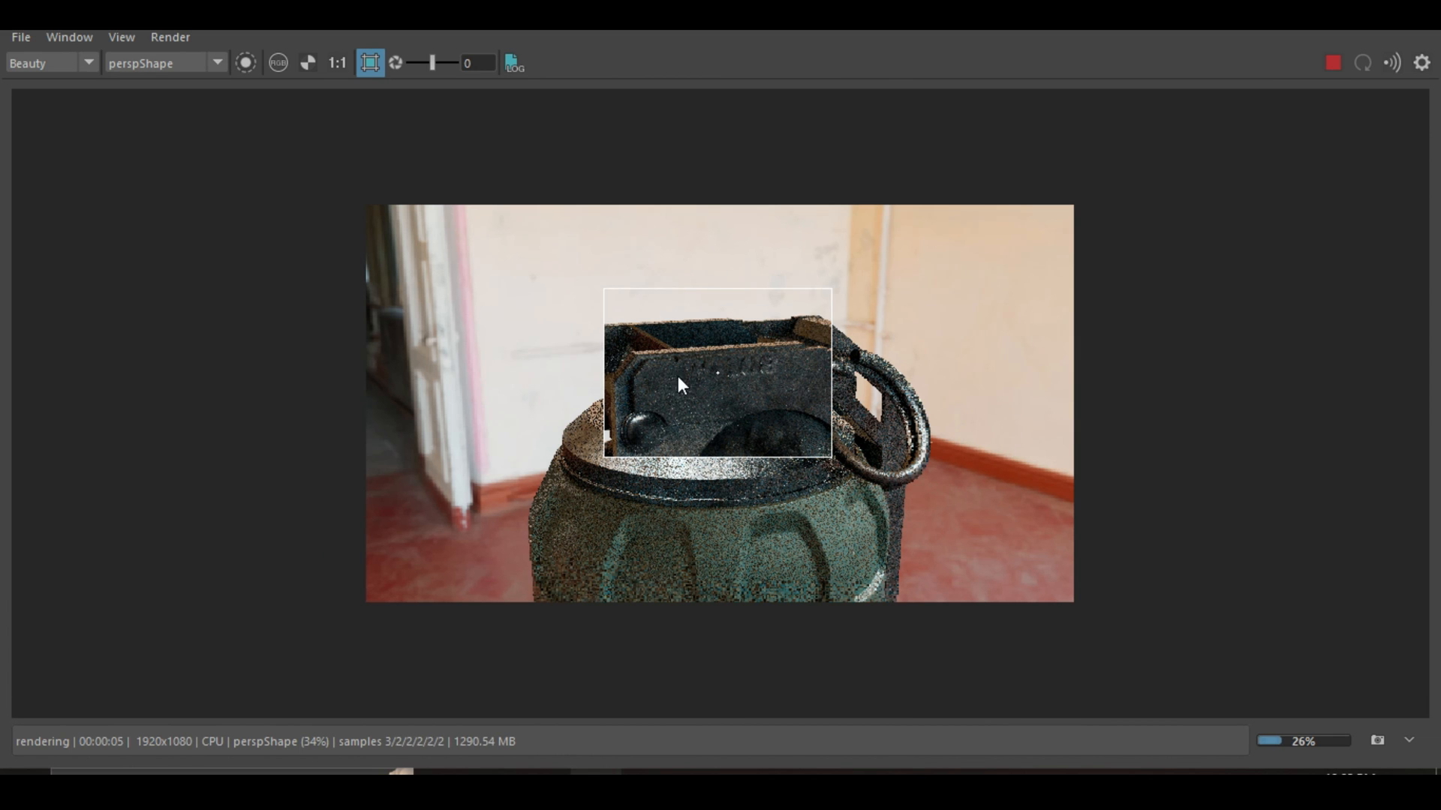
pyautogui.keyDown('alt'); pyautogui.scroll(2, 738, 382); pyautogui.keyUp('alt')
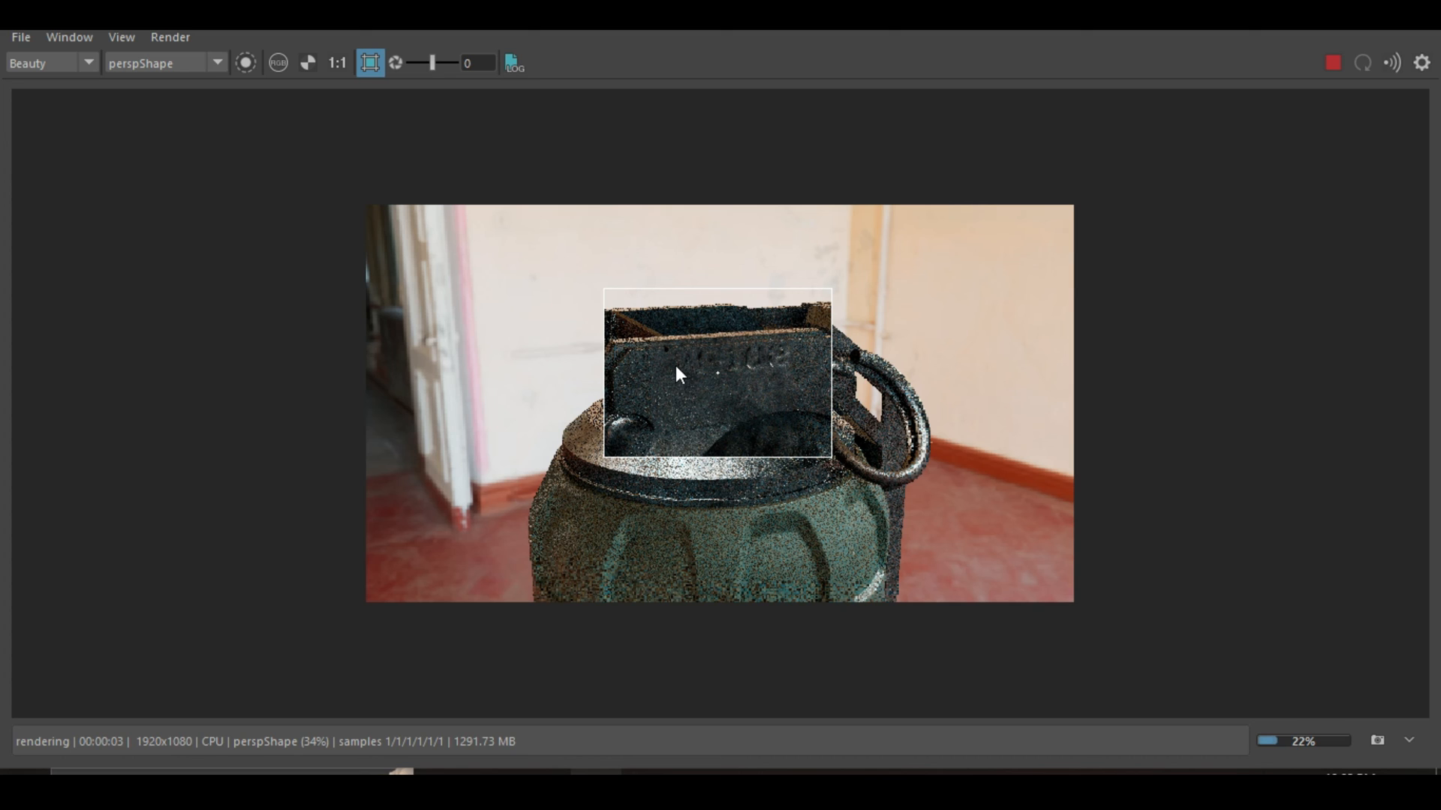
pyautogui.keyDown('alt'); pyautogui.moveTo(753, 386); pyautogui.dragTo(750, 377); pyautogui.keyUp('alt')
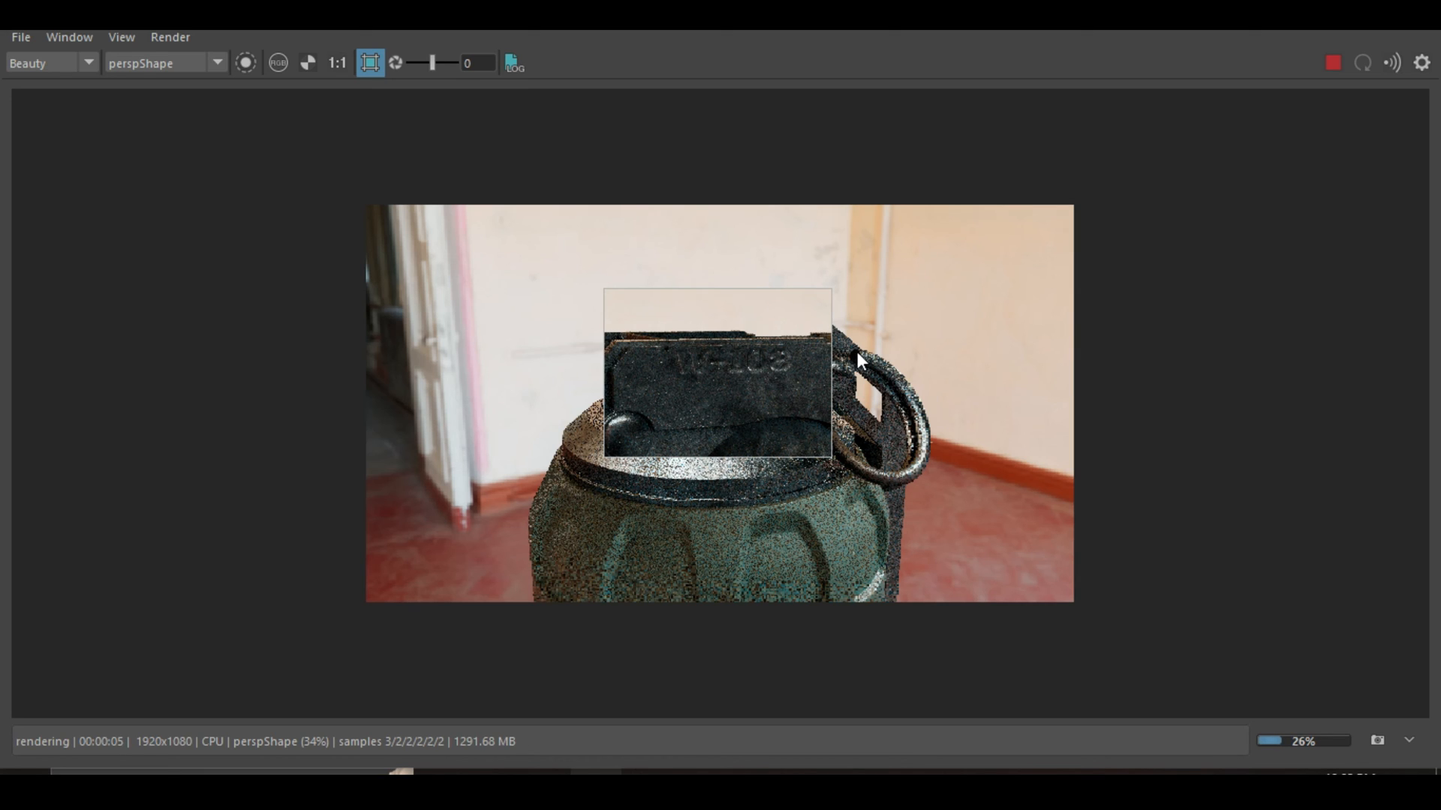
# Turn off the crop region so the full frame renders, and minimize the render window.
pyautogui.click(371, 62)
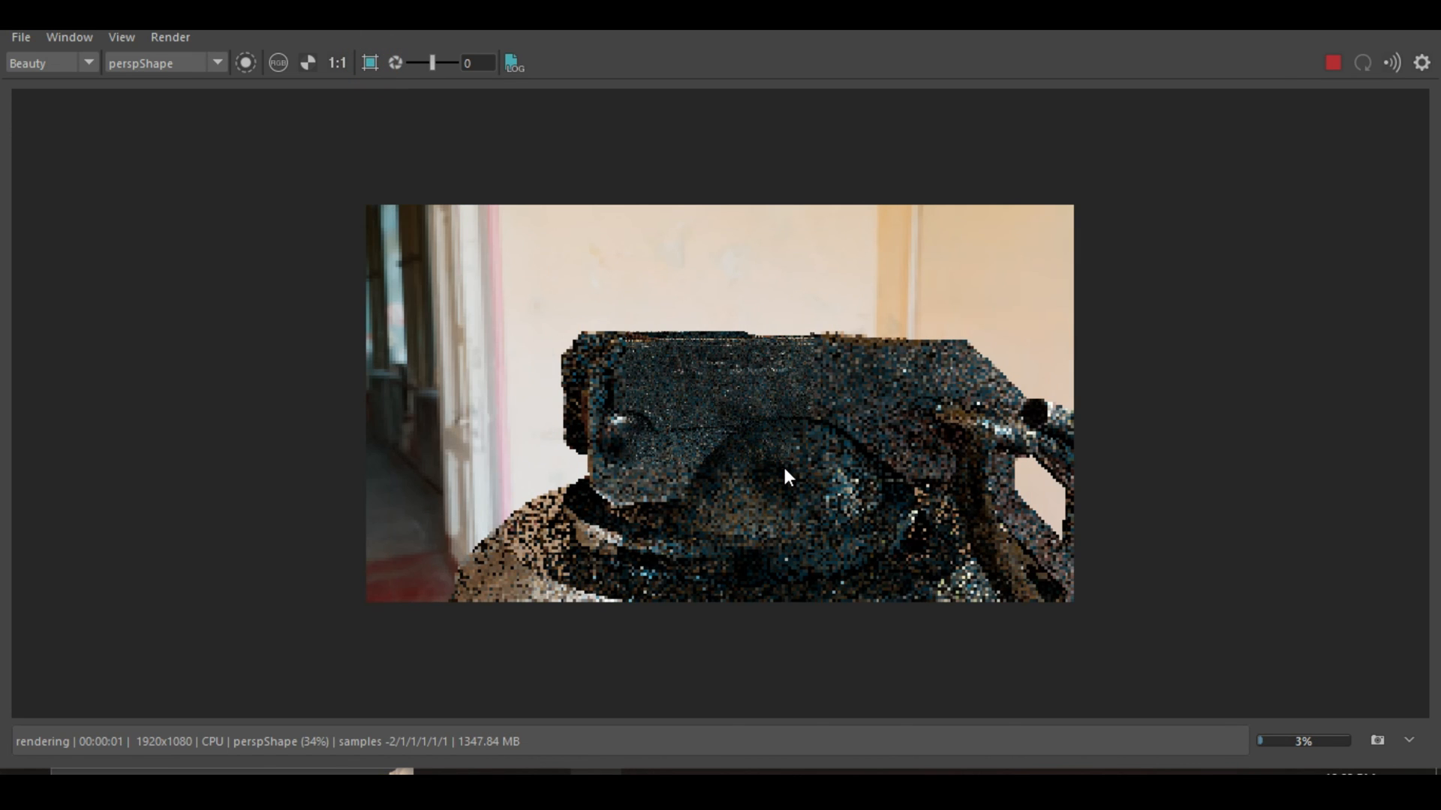
pyautogui.keyDown('shift'); pyautogui.scroll(1, 782, 465); pyautogui.keyUp('shift')
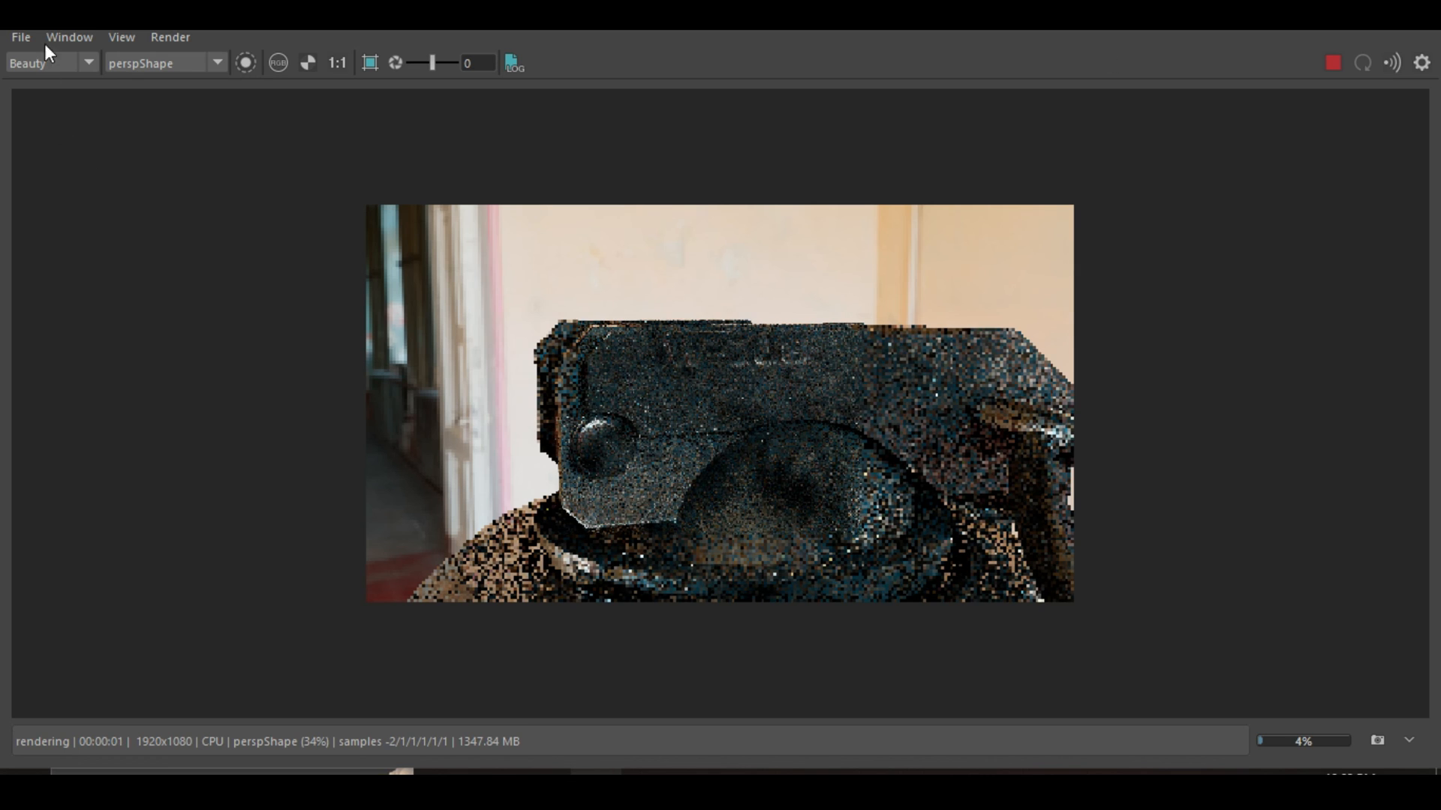
pyautogui.click(1318, 18)
# Create a polygon plane under the grenade scaled to 24.385, with one width and height subdivision, and move it to Translate X -7.153.
pyautogui.scroll(-10, 540, 475)
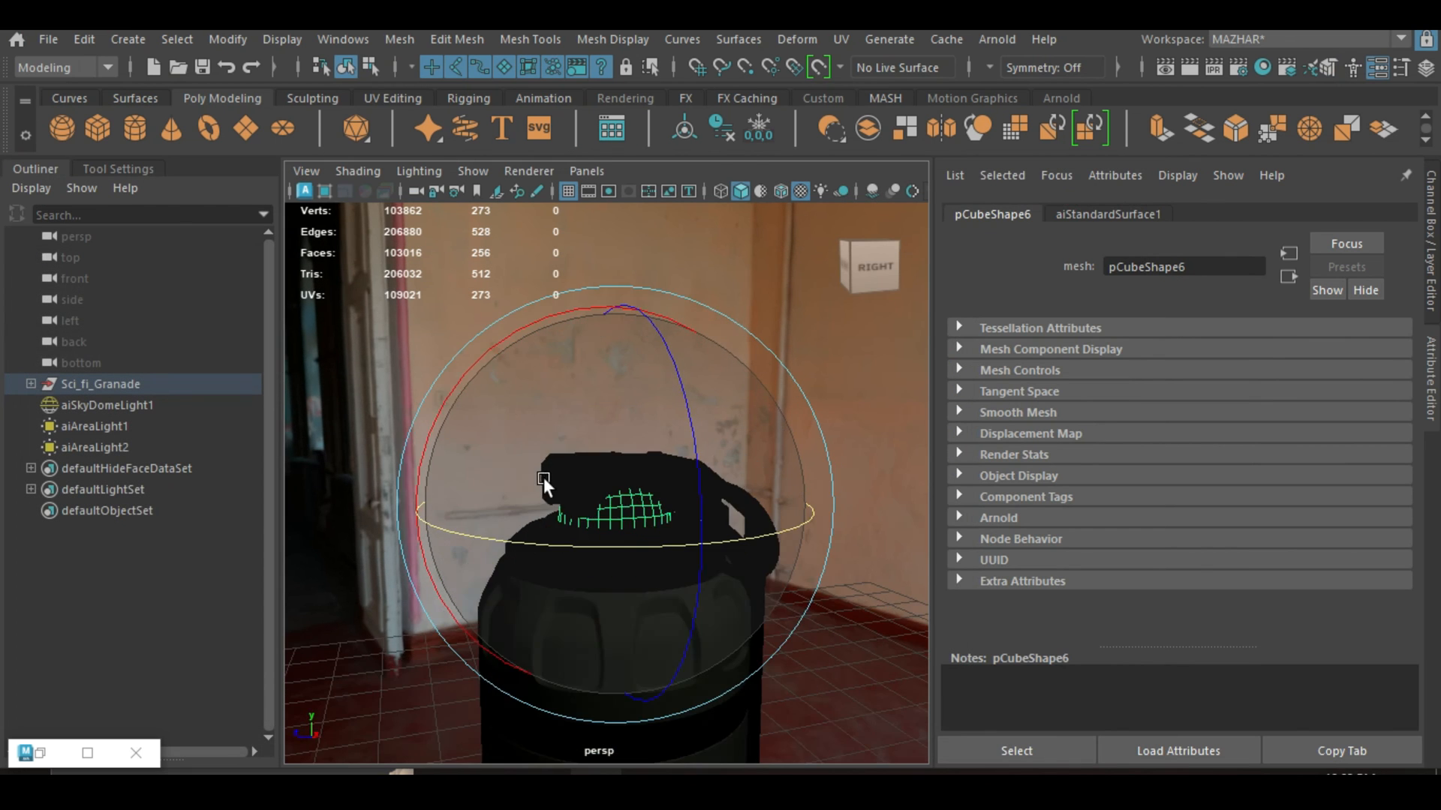
pyautogui.keyDown('alt'); pyautogui.moveTo(671, 510); pyautogui.dragTo(668, 527); pyautogui.keyUp('alt')
pyautogui.scroll(3, 670, 540)
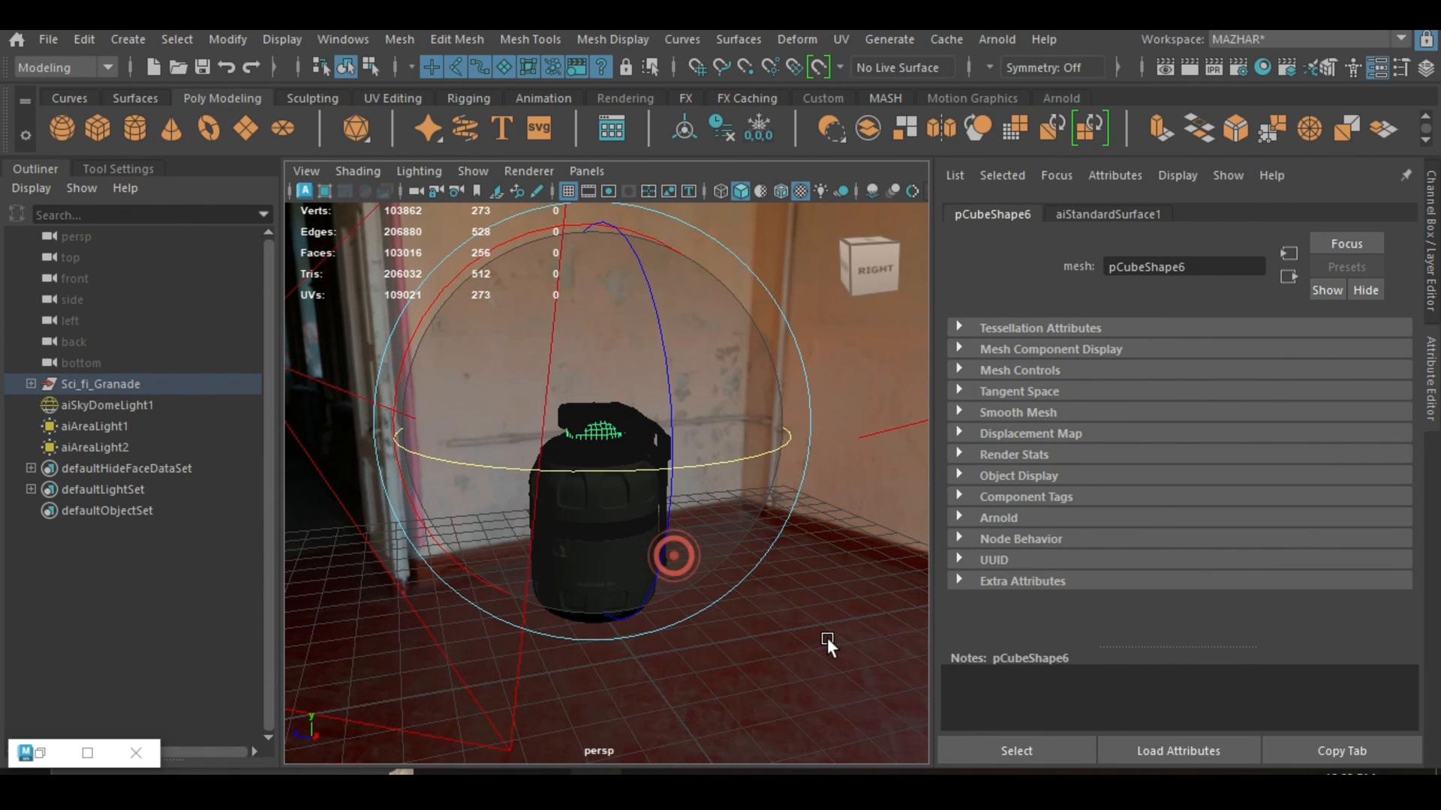
pyautogui.click(799, 312)
pyautogui.scroll(-3, 633, 576)
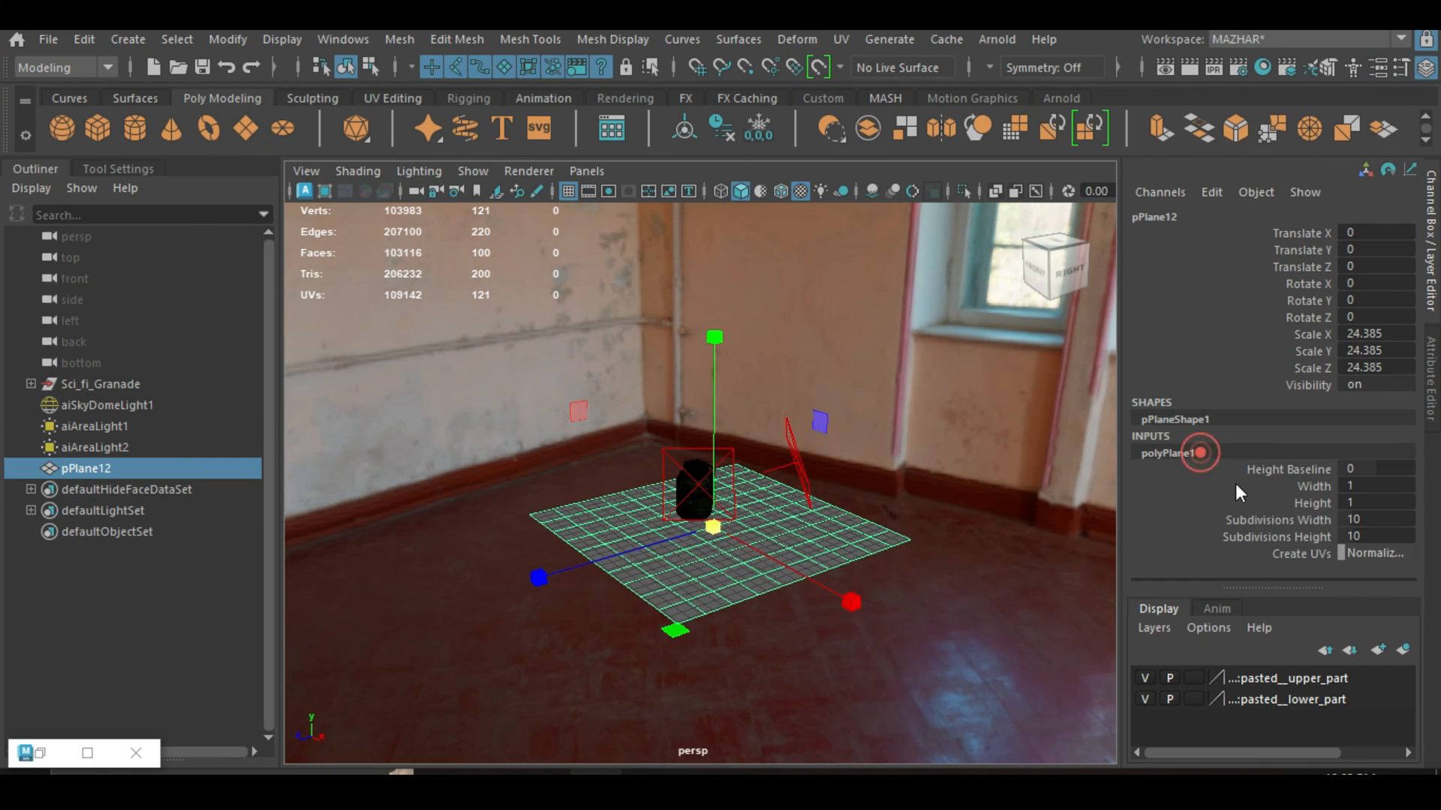
pyautogui.moveTo(1278, 520); pyautogui.dragTo(1276, 537)
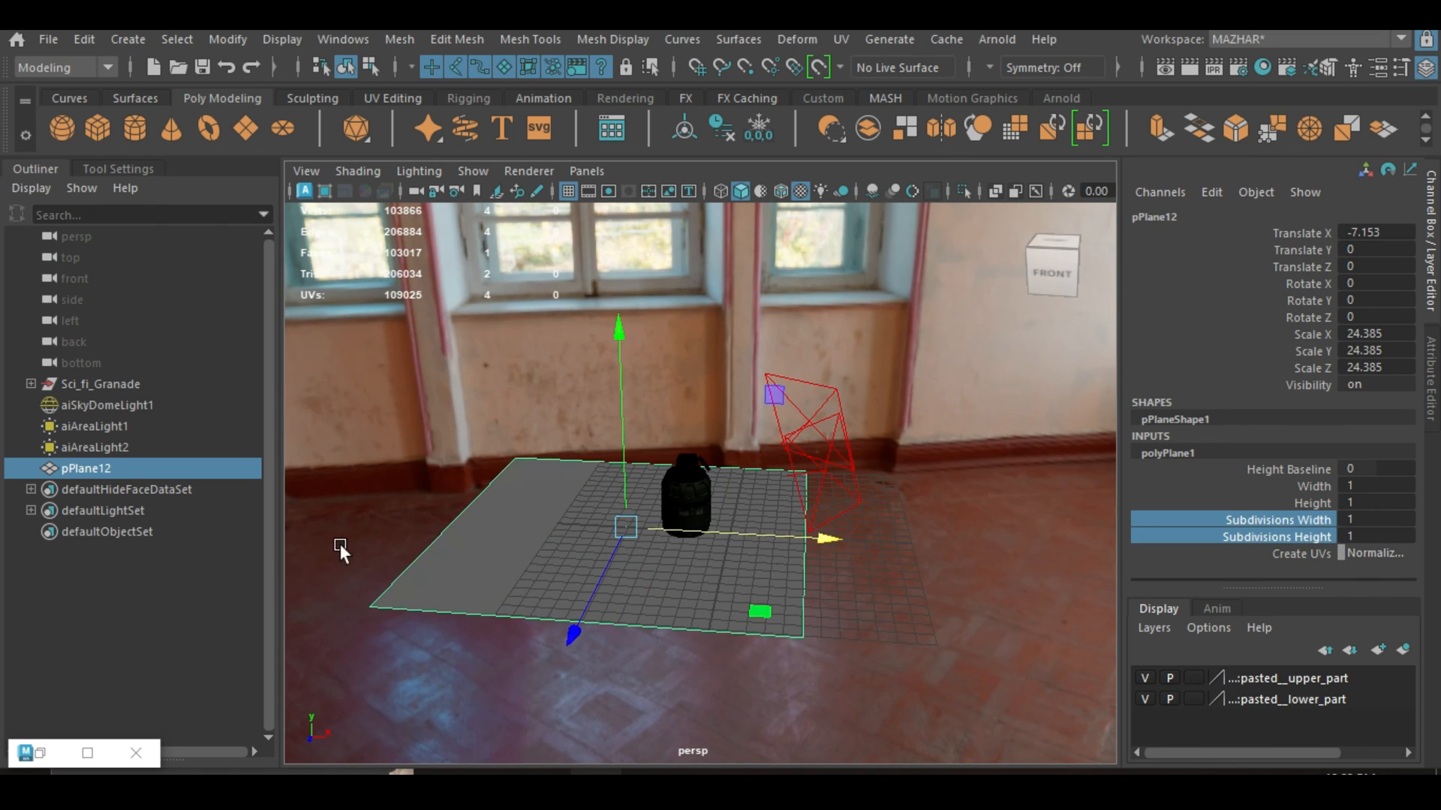
# Extrude the plane's edge behind the grenade upward into a wall and bevel the fold with fraction 0.5 and 7 segments.
pyautogui.press('F10')
pyautogui.hotkey('ctrl', 'e')
pyautogui.click(420, 534)
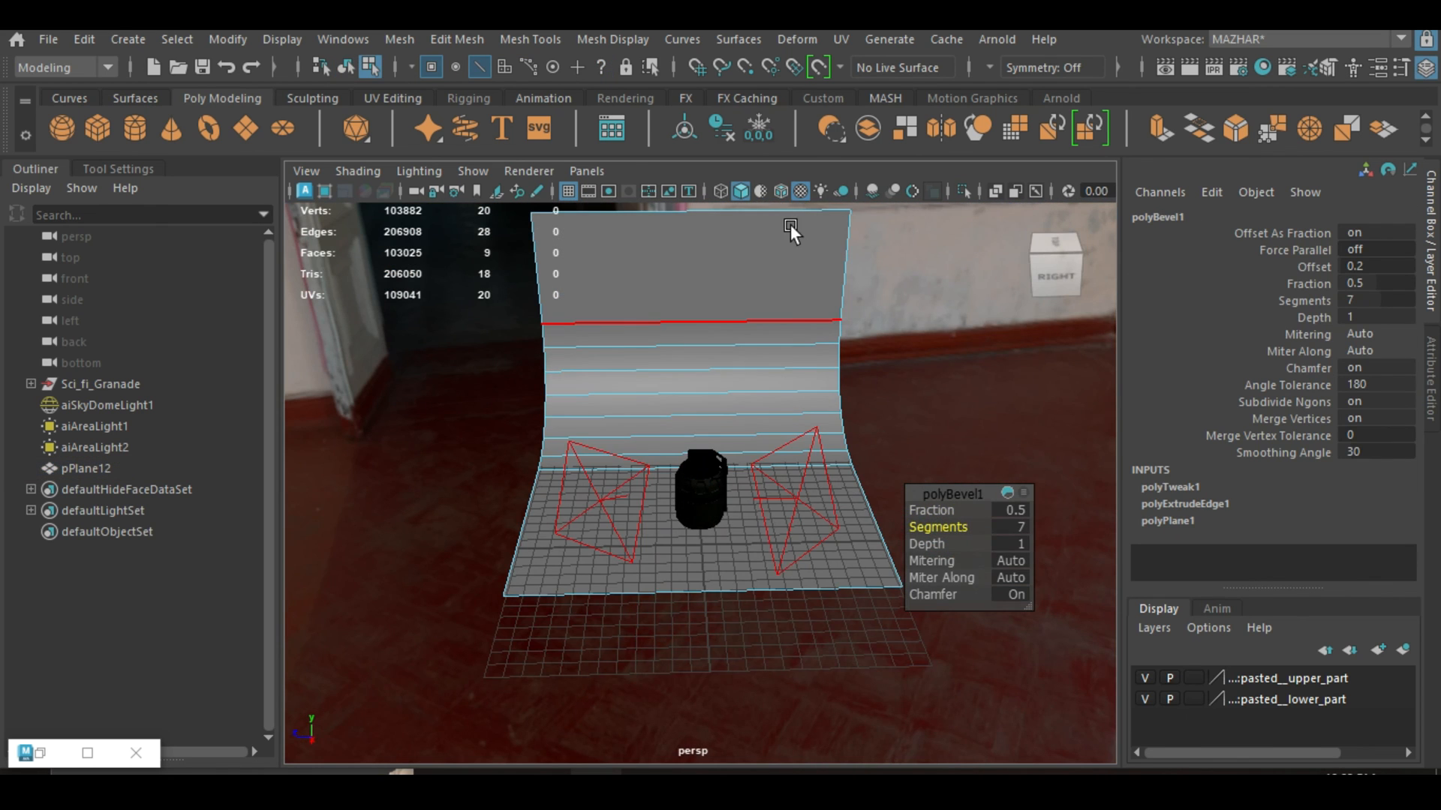
# Scale the backdrop to 34.538 in X and 52.344 in Z, and frame the grenade within the 1920 x 1080 resolution gate.
pyautogui.keyDown('alt'); pyautogui.moveTo(655, 458); pyautogui.dragTo(694, 451); pyautogui.keyUp('alt')
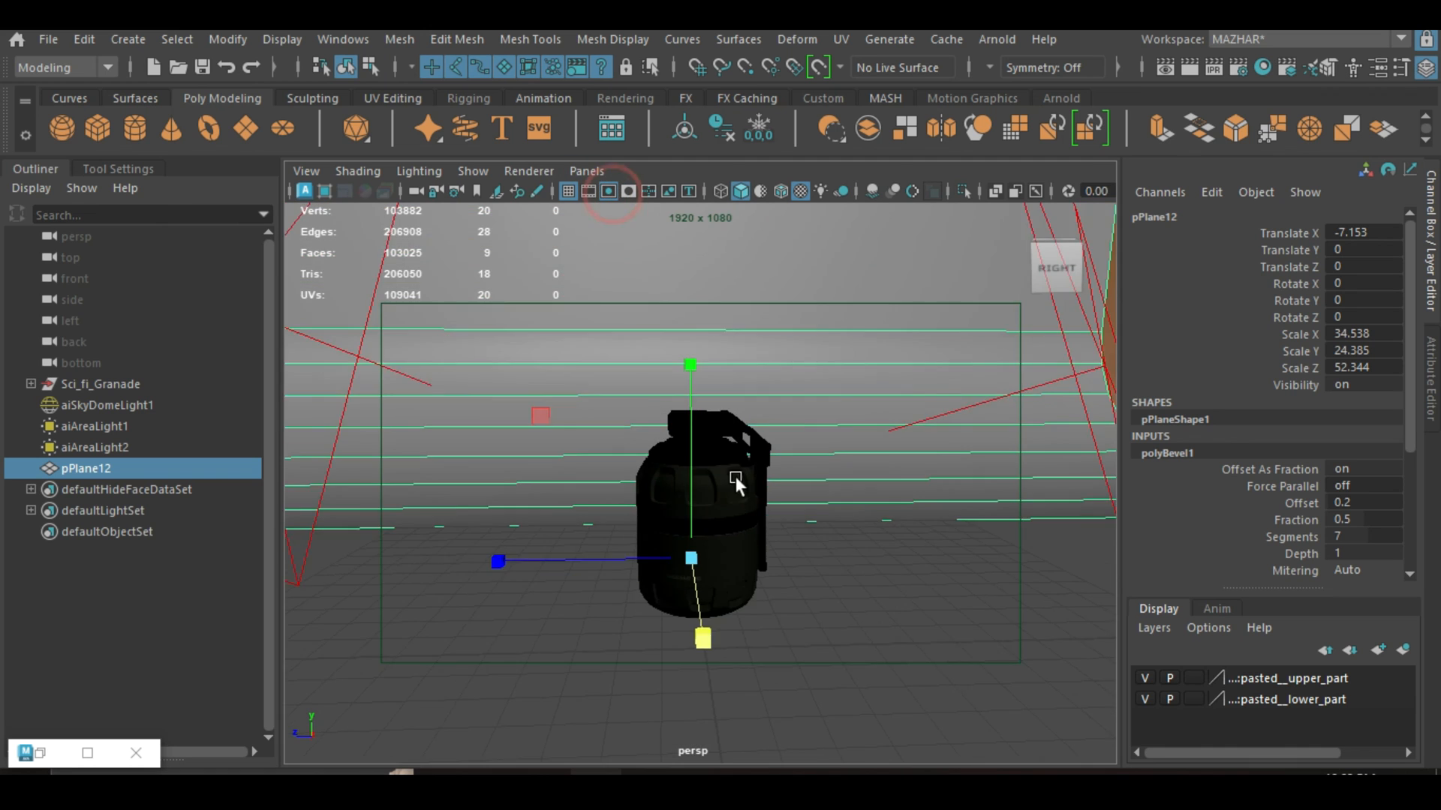
pyautogui.keyDown('alt'); pyautogui.moveTo(785, 482); pyautogui.dragTo(773, 485); pyautogui.keyUp('alt')
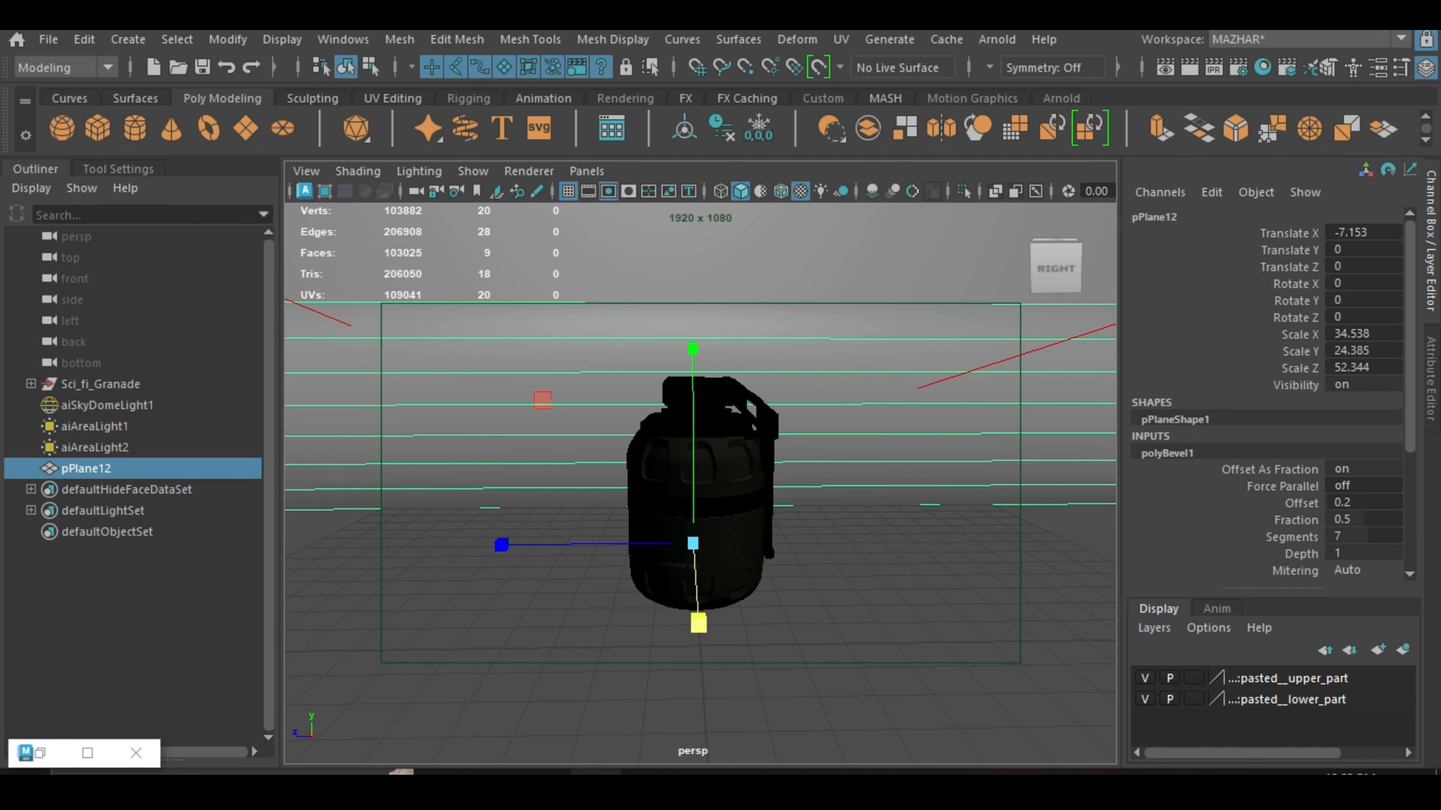
# Check the grenade on the backdrop in the Arnold render and place the render window beside the viewport.
pyautogui.click(42, 754)
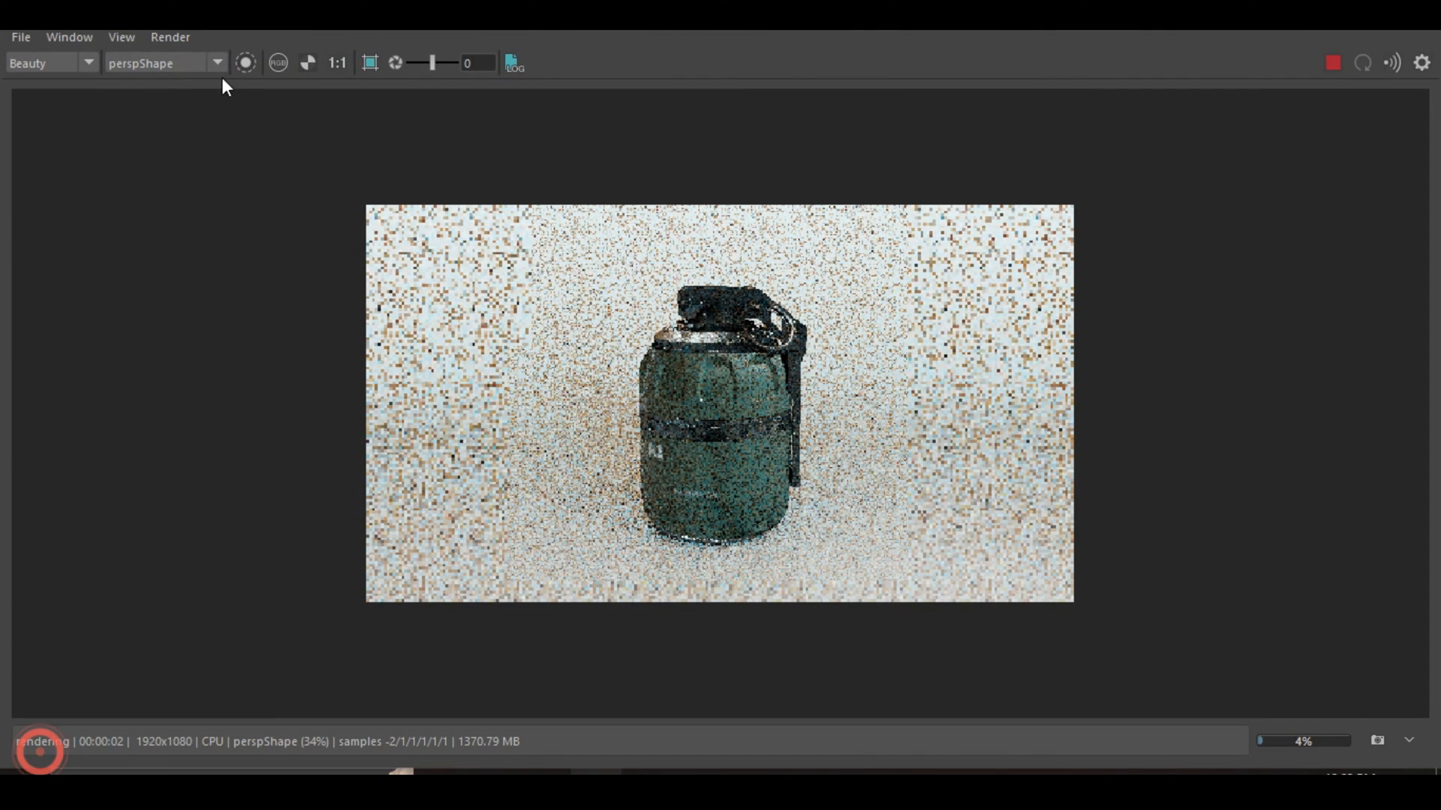
pyautogui.click(78, 37)
pyautogui.click(57, 201)
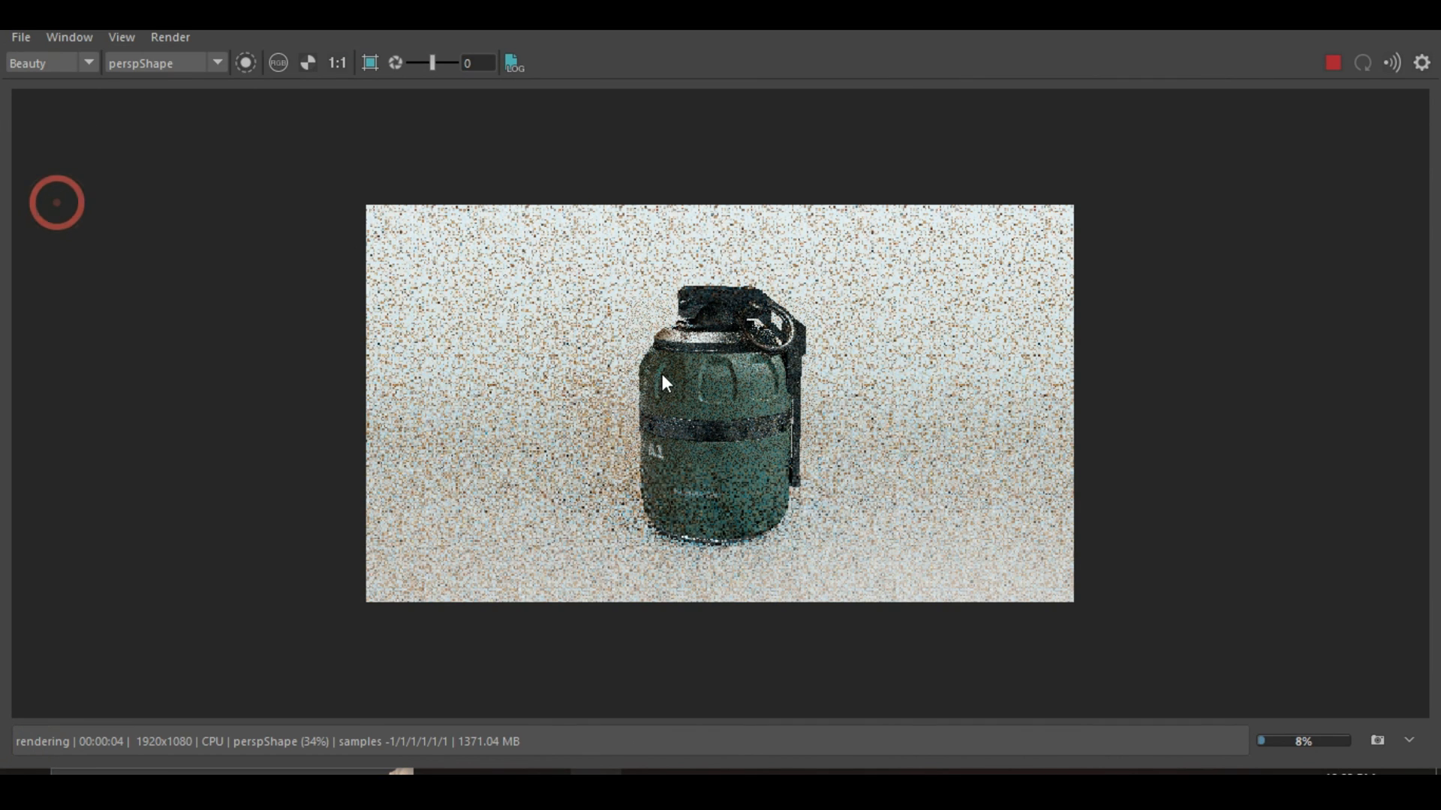
pyautogui.moveTo(1051, 10); pyautogui.dragTo(423, 123)
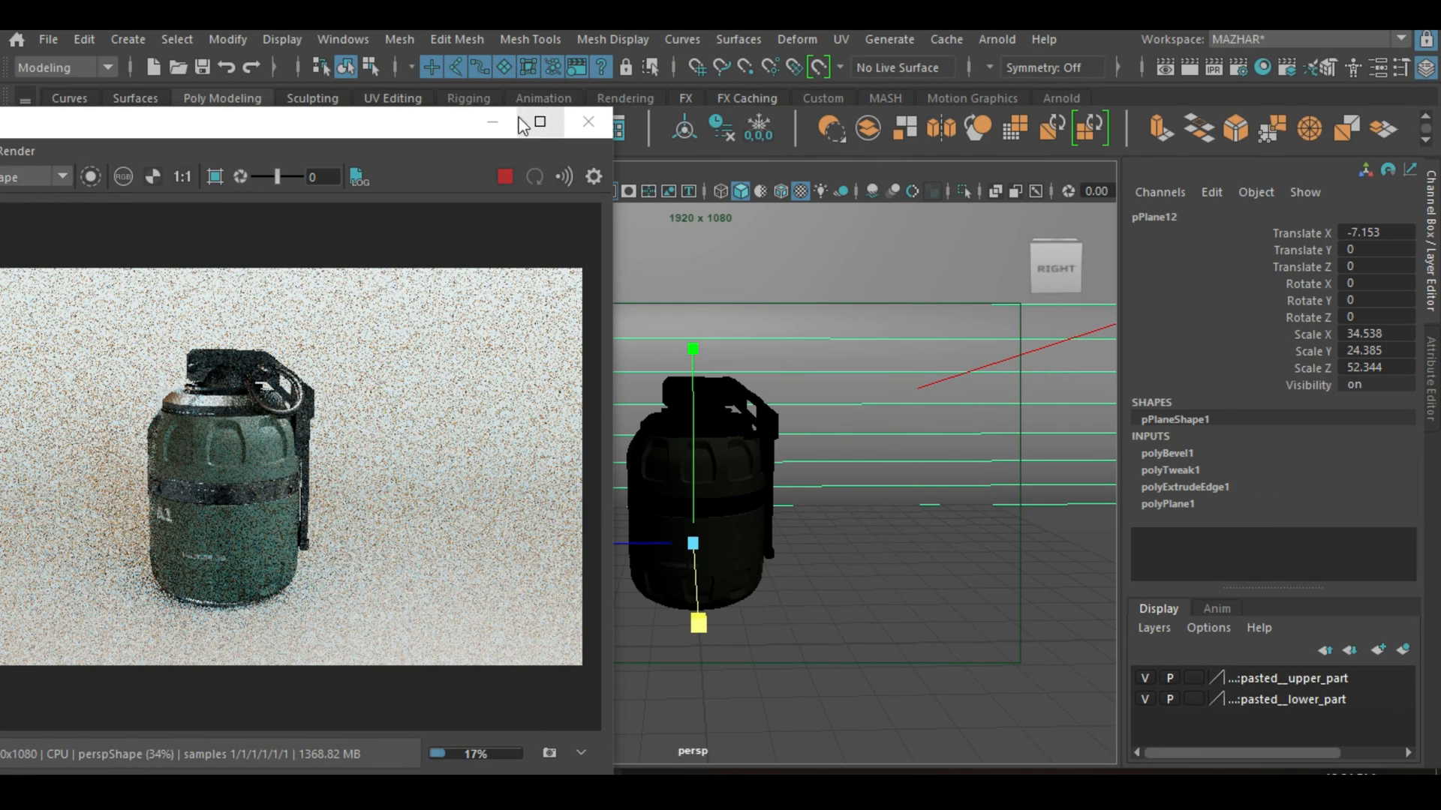
# Assign a new Arnold aiStandardSurface material to the backdrop.
pyautogui.rightClick(798, 250)
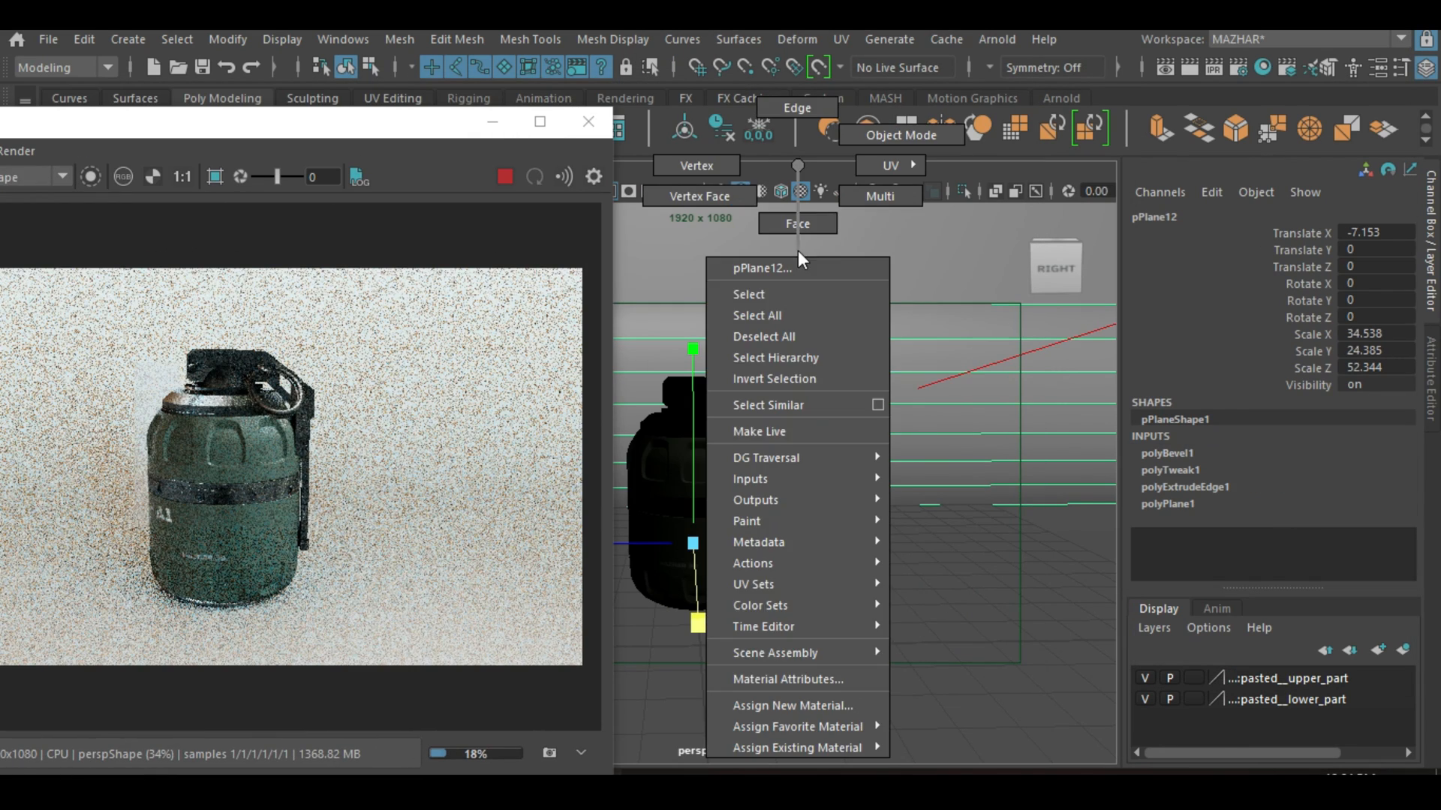
pyautogui.click(778, 706)
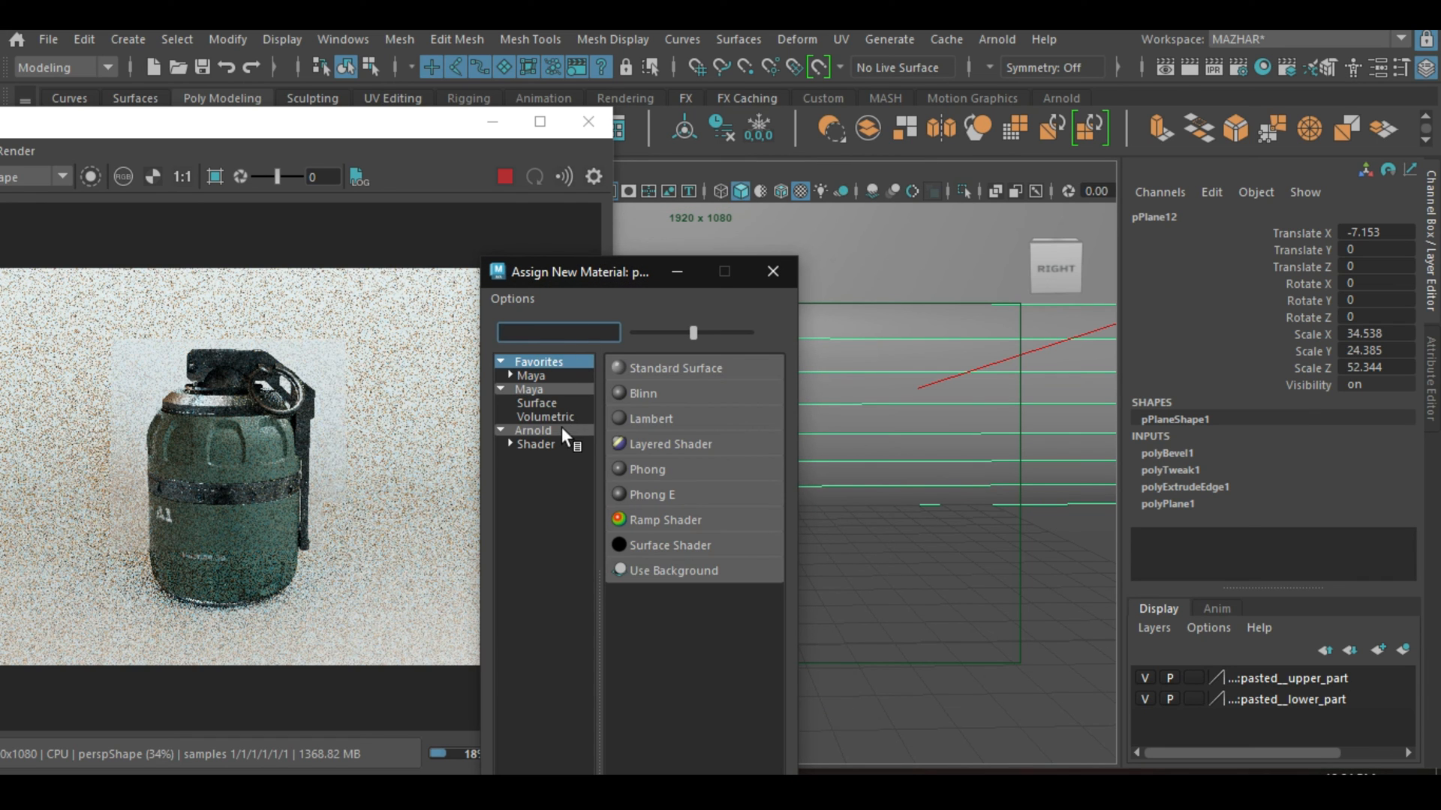
pyautogui.click(561, 429)
pyautogui.click(710, 721)
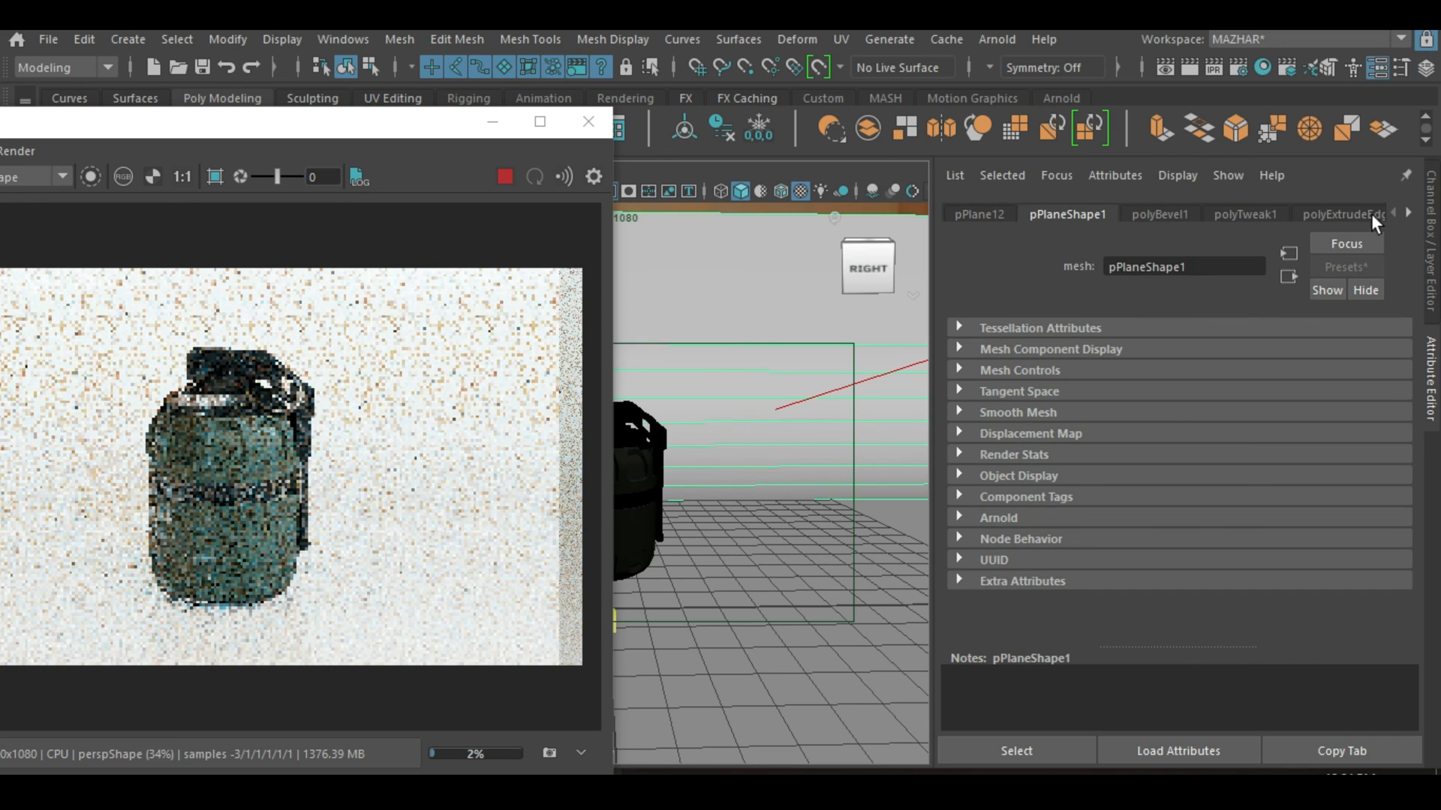
# Give the backdrop's aiStandardSurface2 material a dark grey base color with value 0.122 and a specular roughness of 1.000.
pyautogui.click(1407, 211)
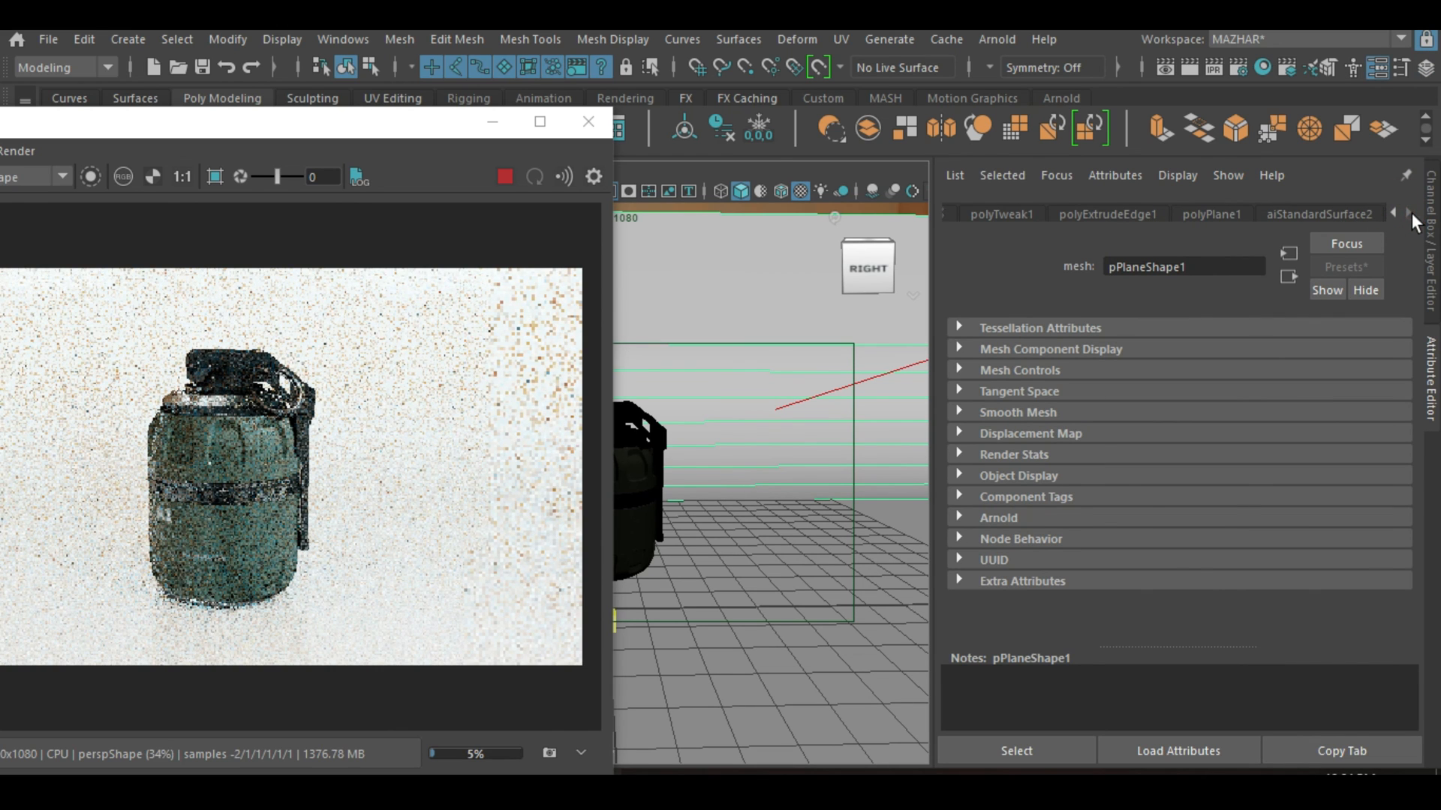
pyautogui.click(1346, 210)
pyautogui.click(1150, 483)
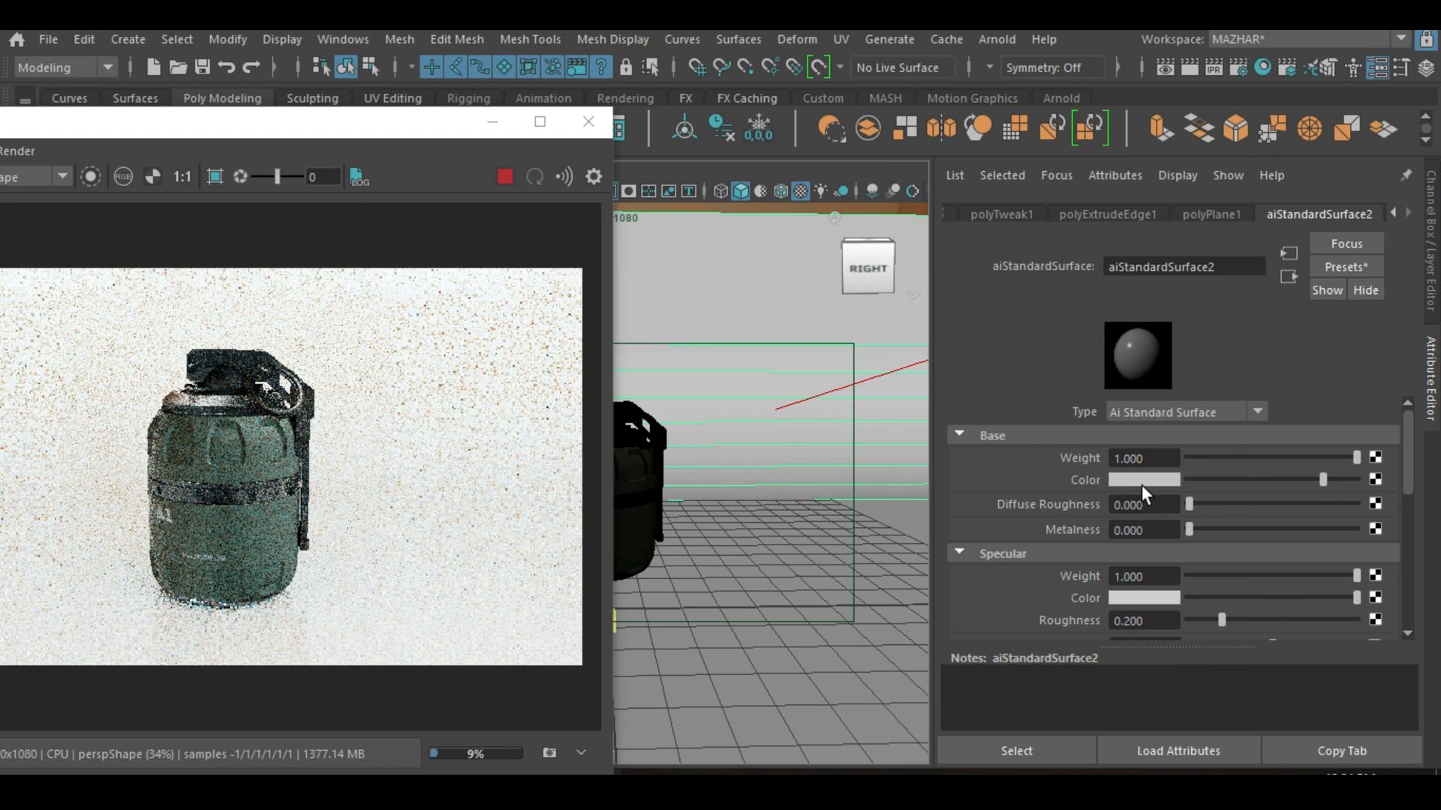
pyautogui.click(1131, 484)
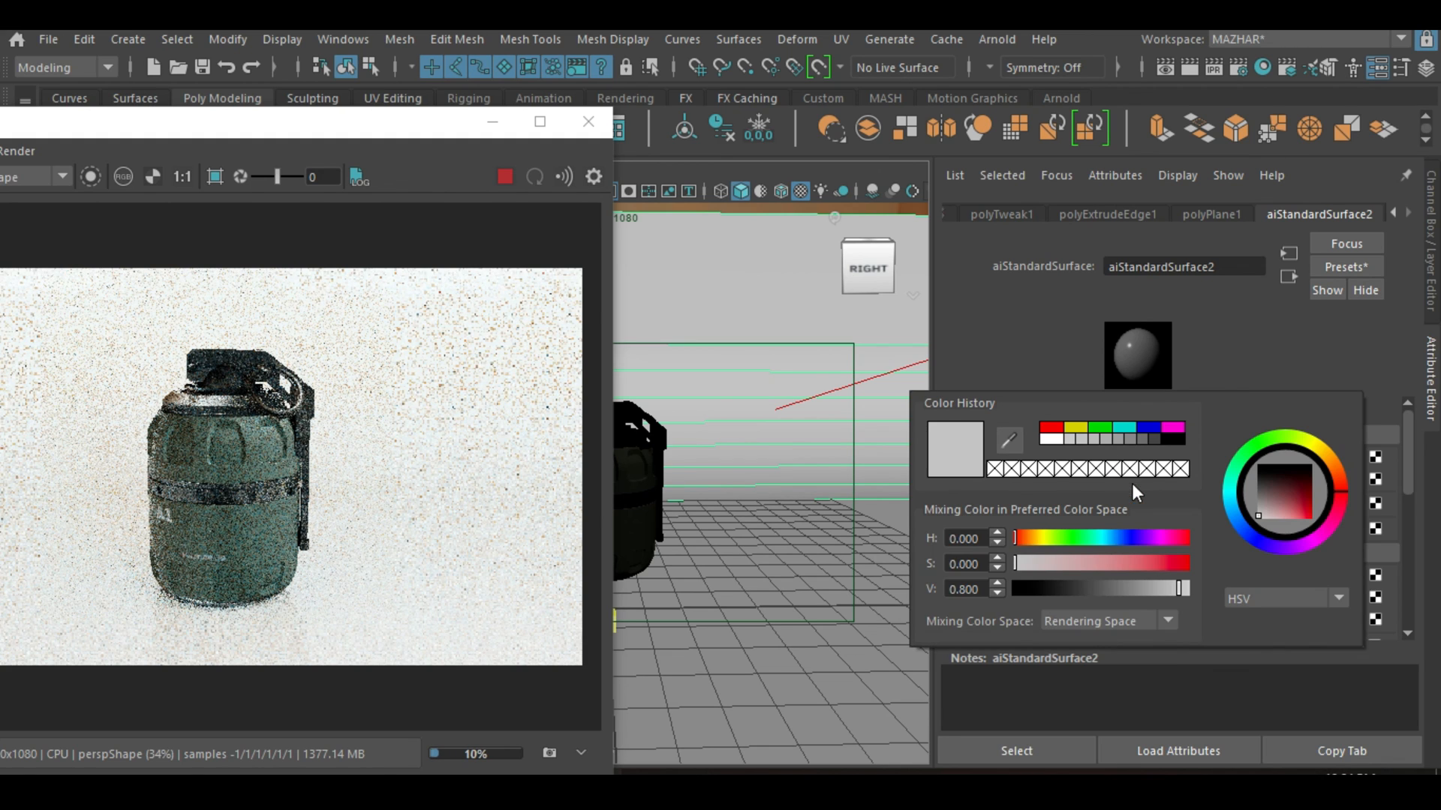
pyautogui.click(1153, 439)
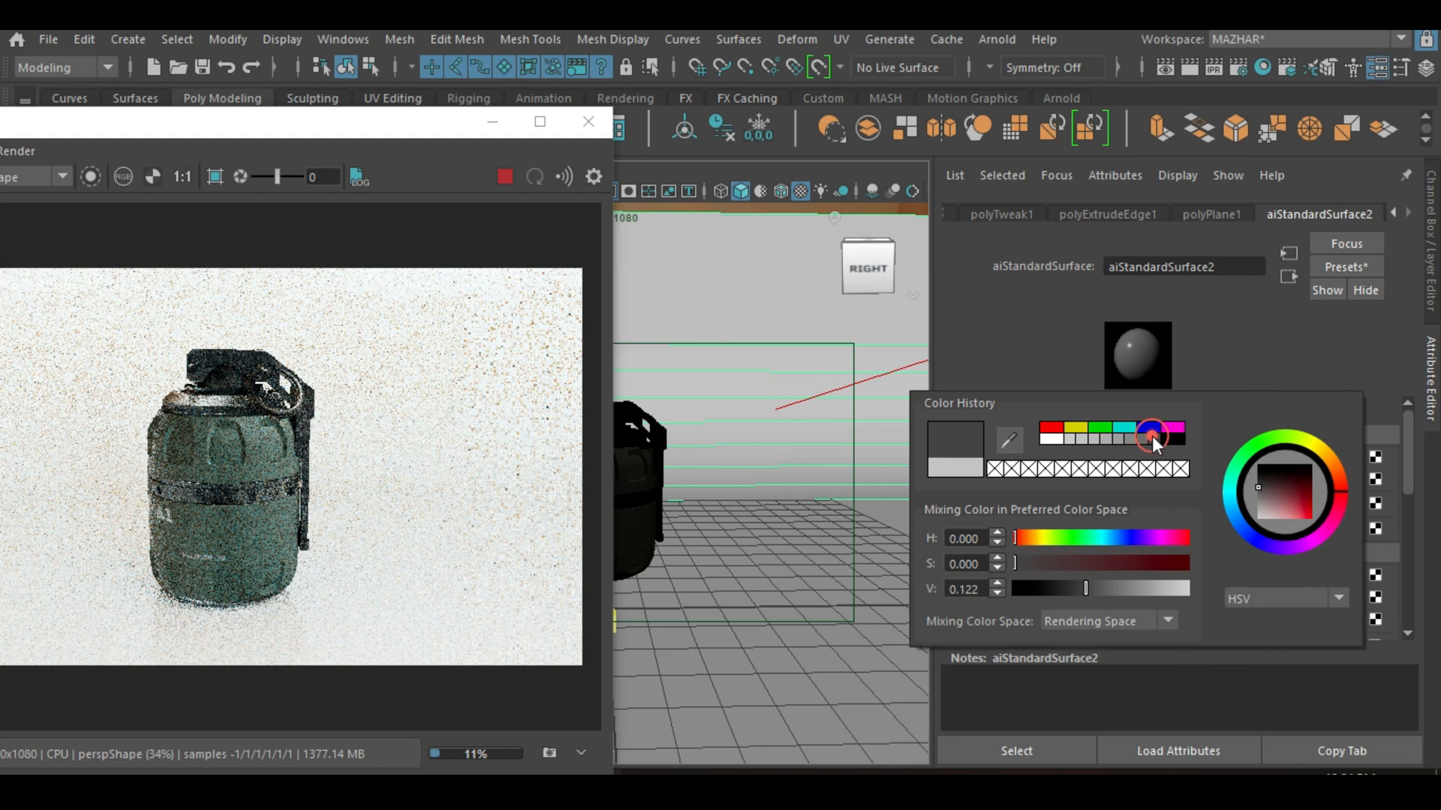
pyautogui.click(1247, 364)
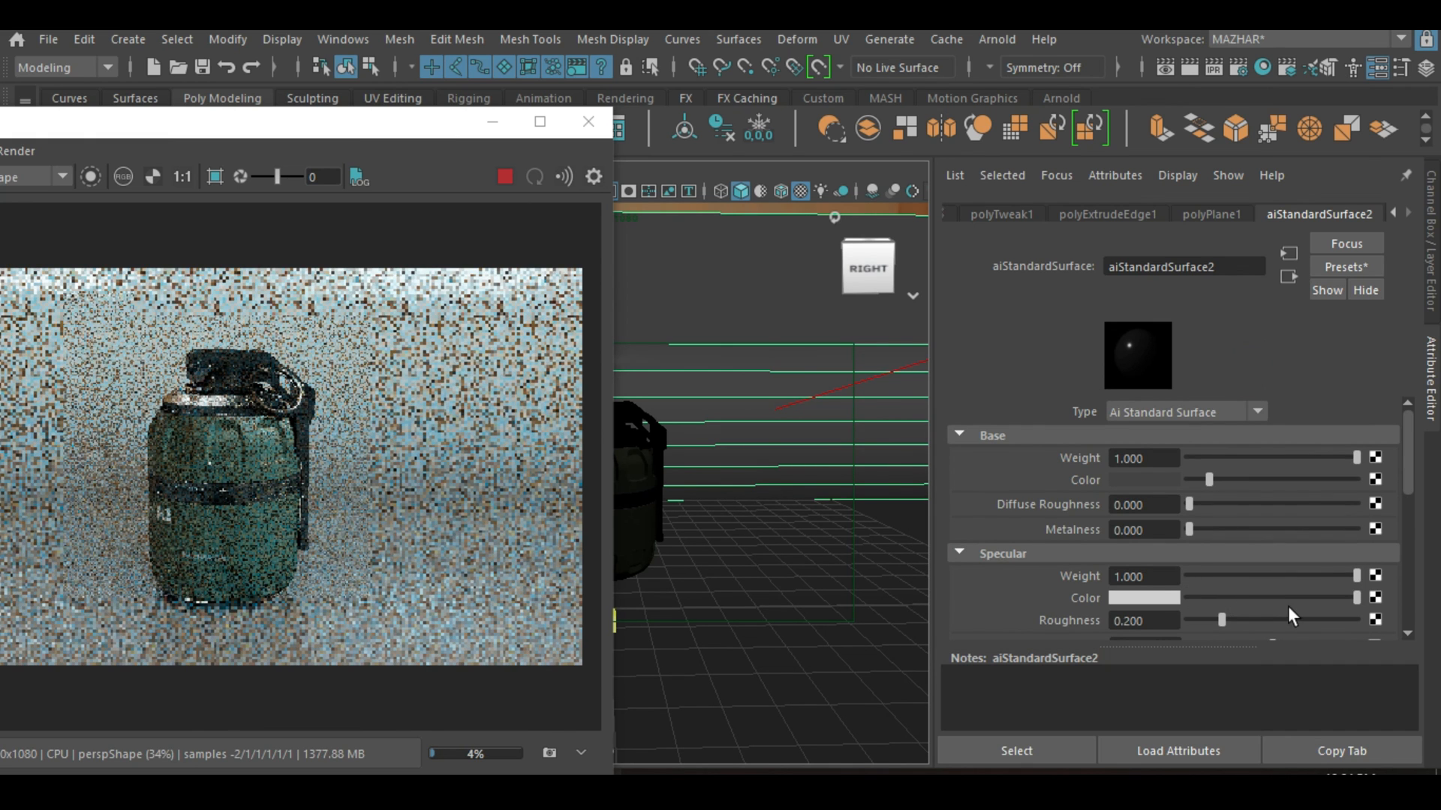
pyautogui.click(1313, 620)
pyautogui.click(1354, 623)
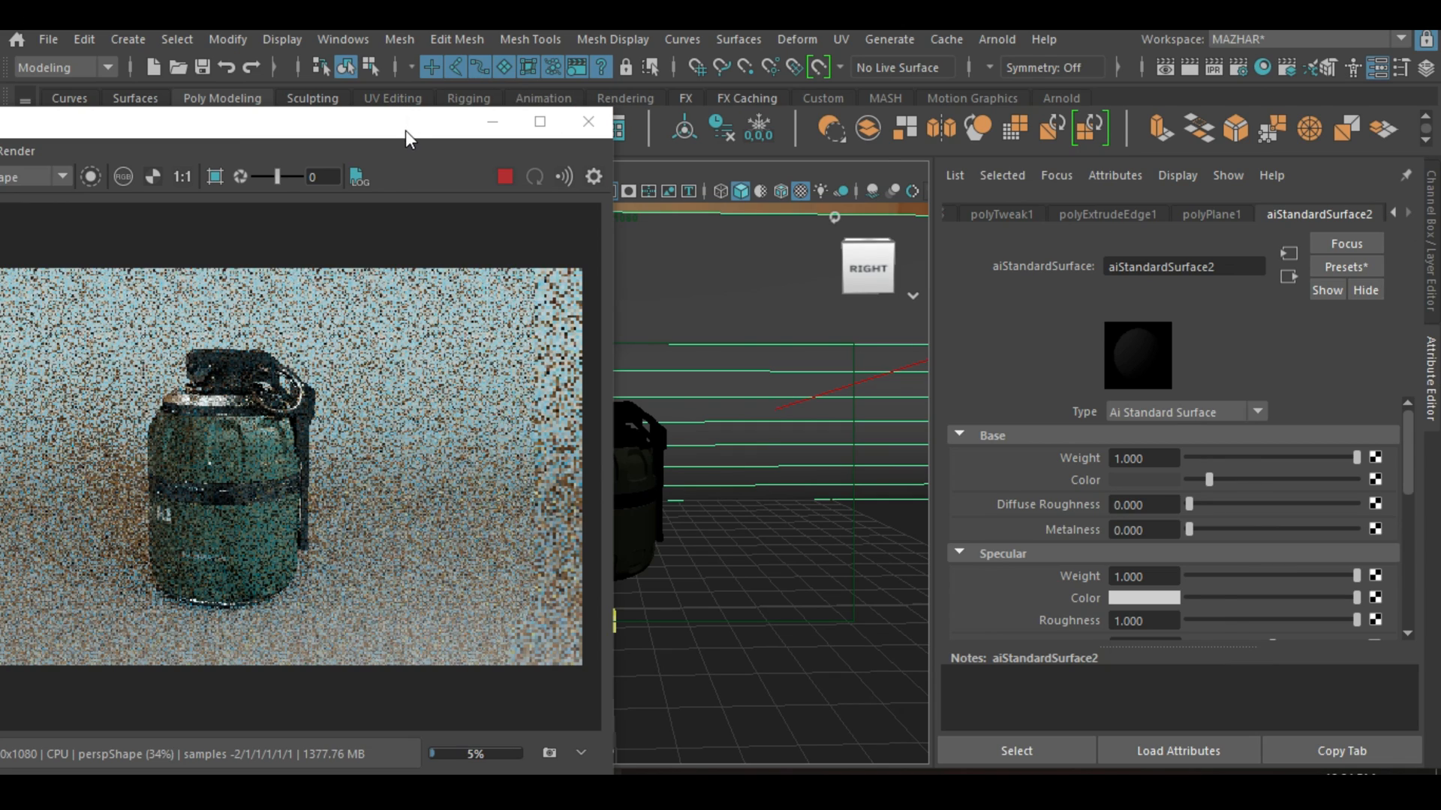
# Maximize the Arnold RenderView and inspect the grenade against the darkened backdrop up close.
pyautogui.moveTo(411, 129); pyautogui.dragTo(820, 72)
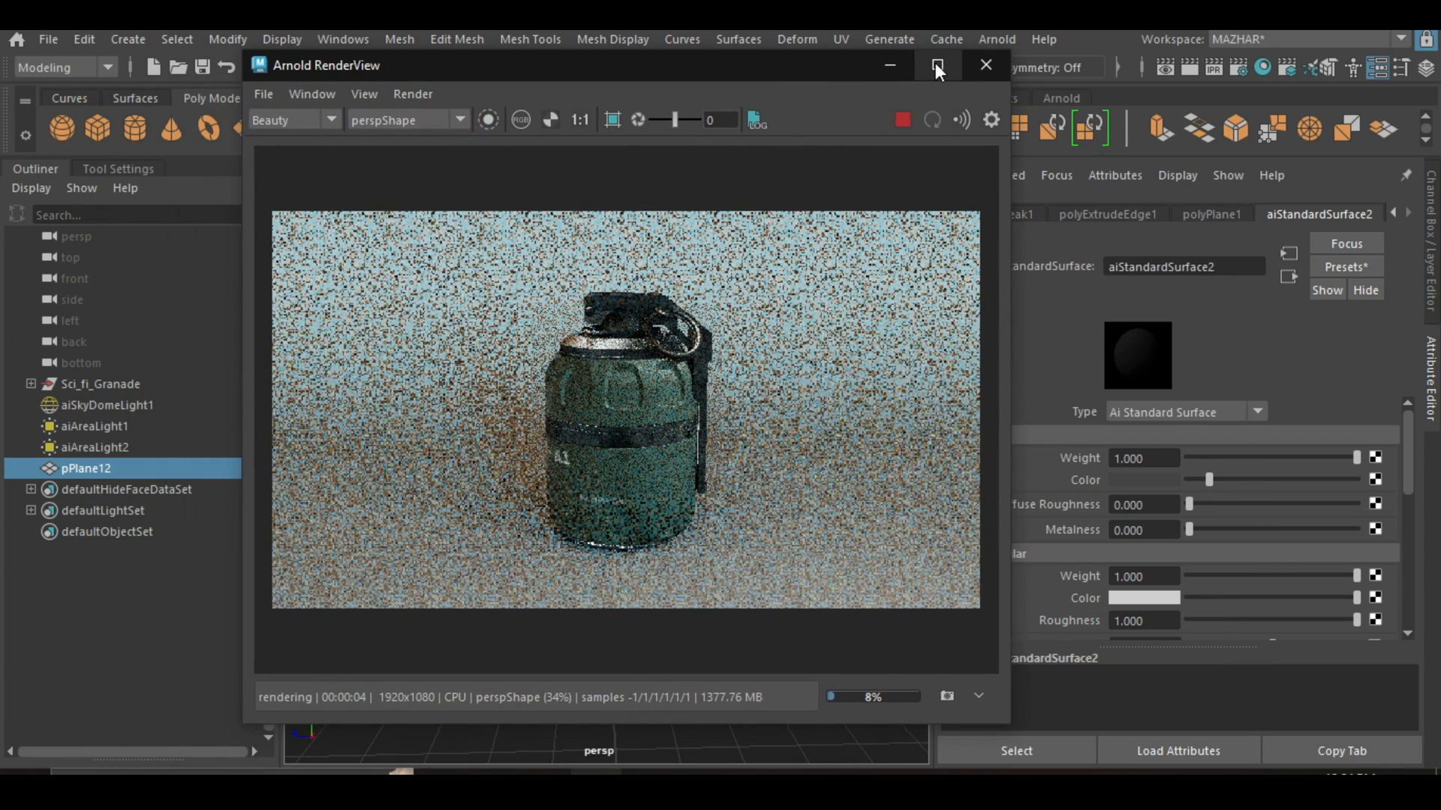
pyautogui.click(937, 67)
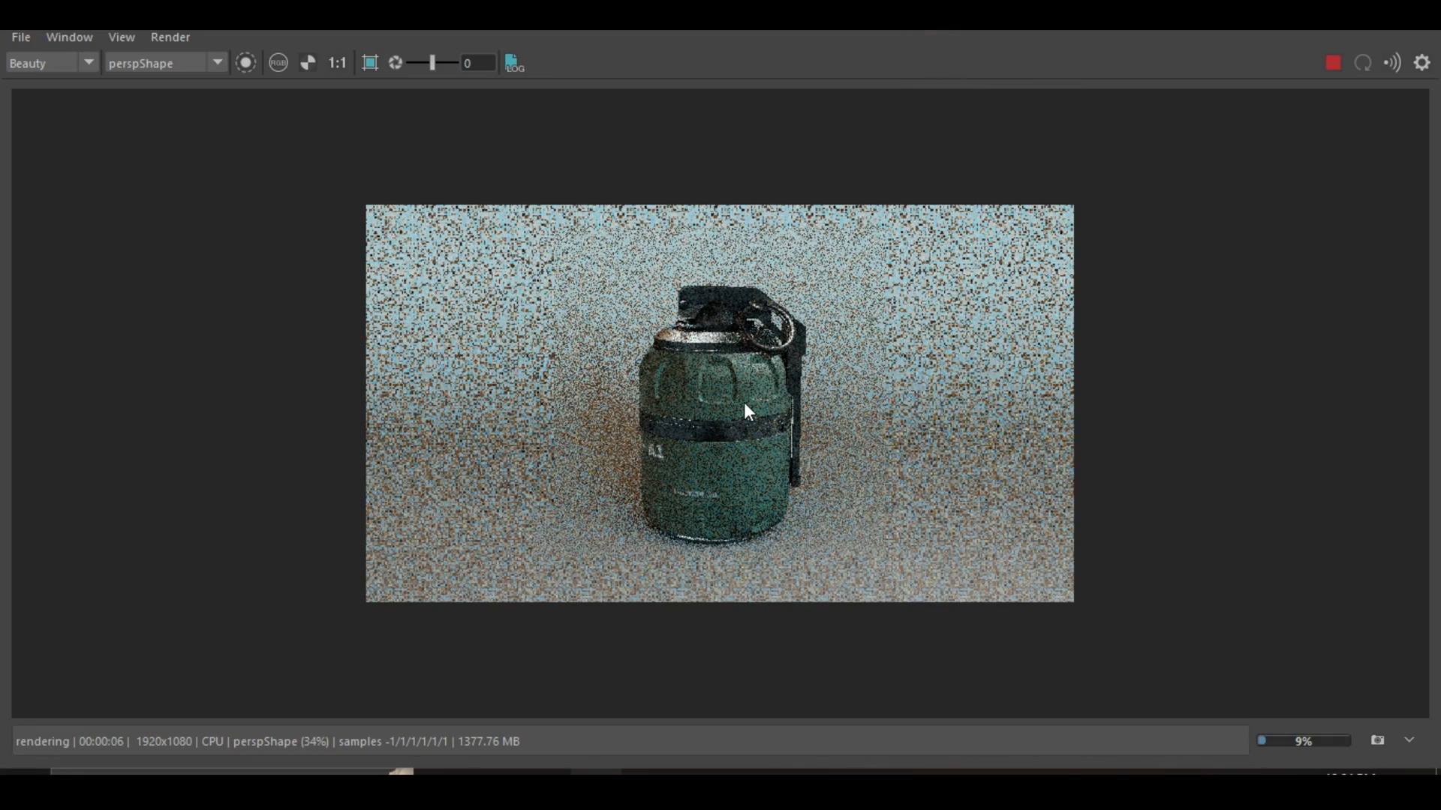
pyautogui.scroll(2, 745, 404)
pyautogui.scroll(-1, 745, 411)
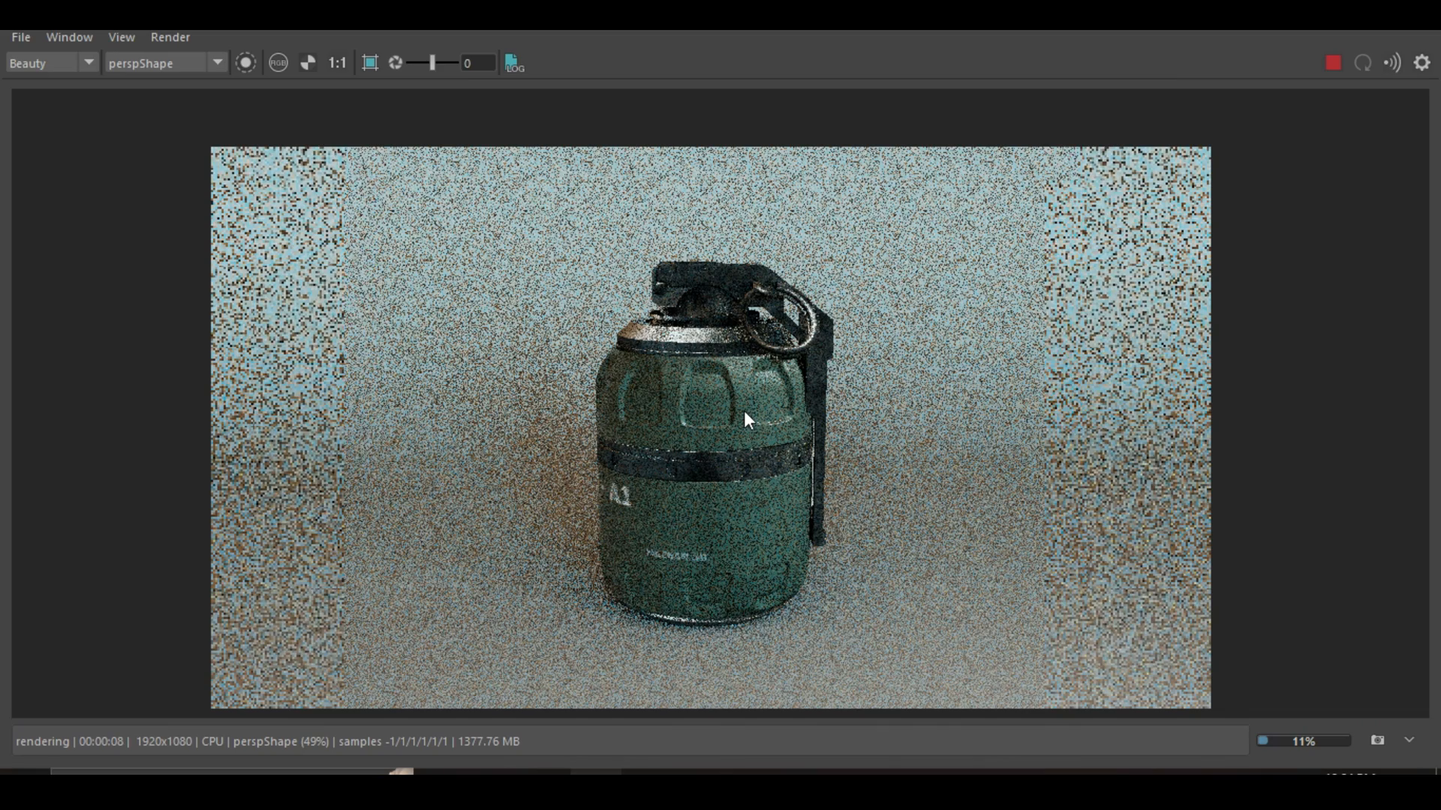